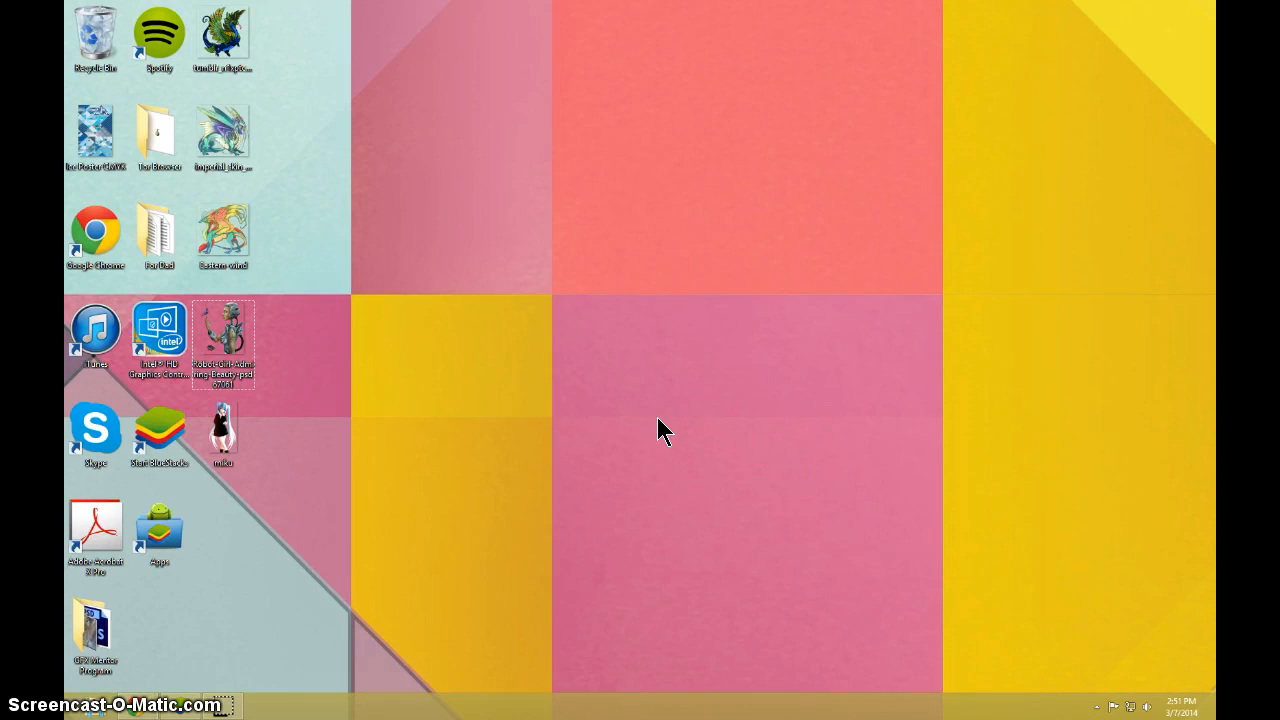
Switch to the browser window with the Official Photoshop Mentor Program topic and expand its Tutorials spoiler.
{"action": "left_click", "coordinate": [637, 371]}
{"action": "mouse_move", "coordinate": [140, 706]}
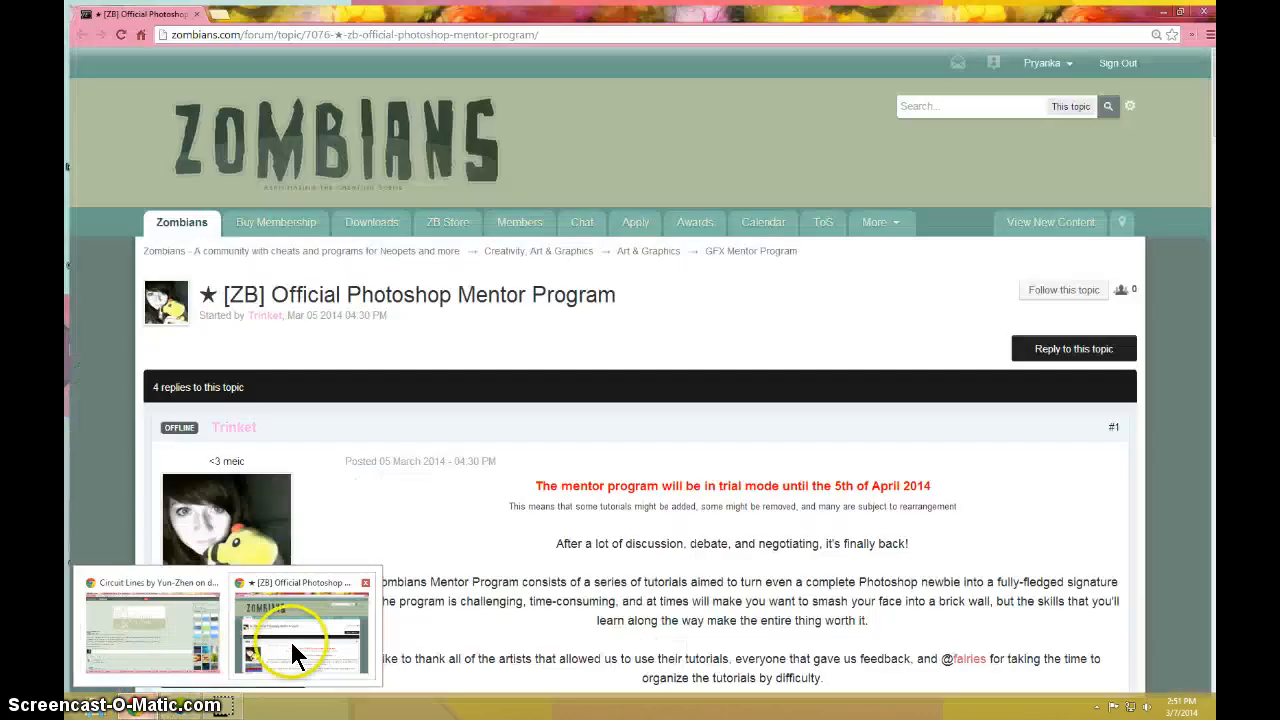
{"action": "left_click", "coordinate": [293, 652]}
{"action": "scroll", "coordinate": [651, 371], "scroll_direction": "down", "scroll_amount": 6}
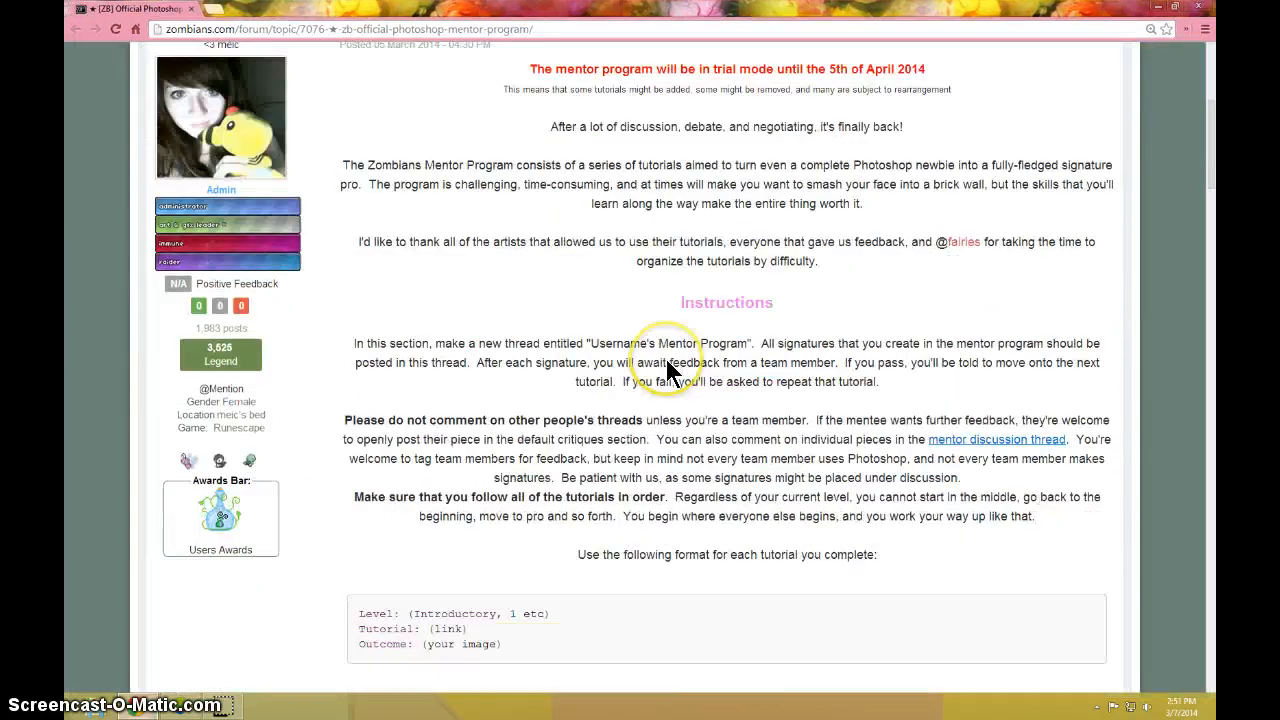
{"action": "scroll", "coordinate": [666, 369], "scroll_direction": "down", "scroll_amount": 2}
{"action": "left_click", "coordinate": [723, 229]}
{"action": "left_click", "coordinate": [405, 273]}
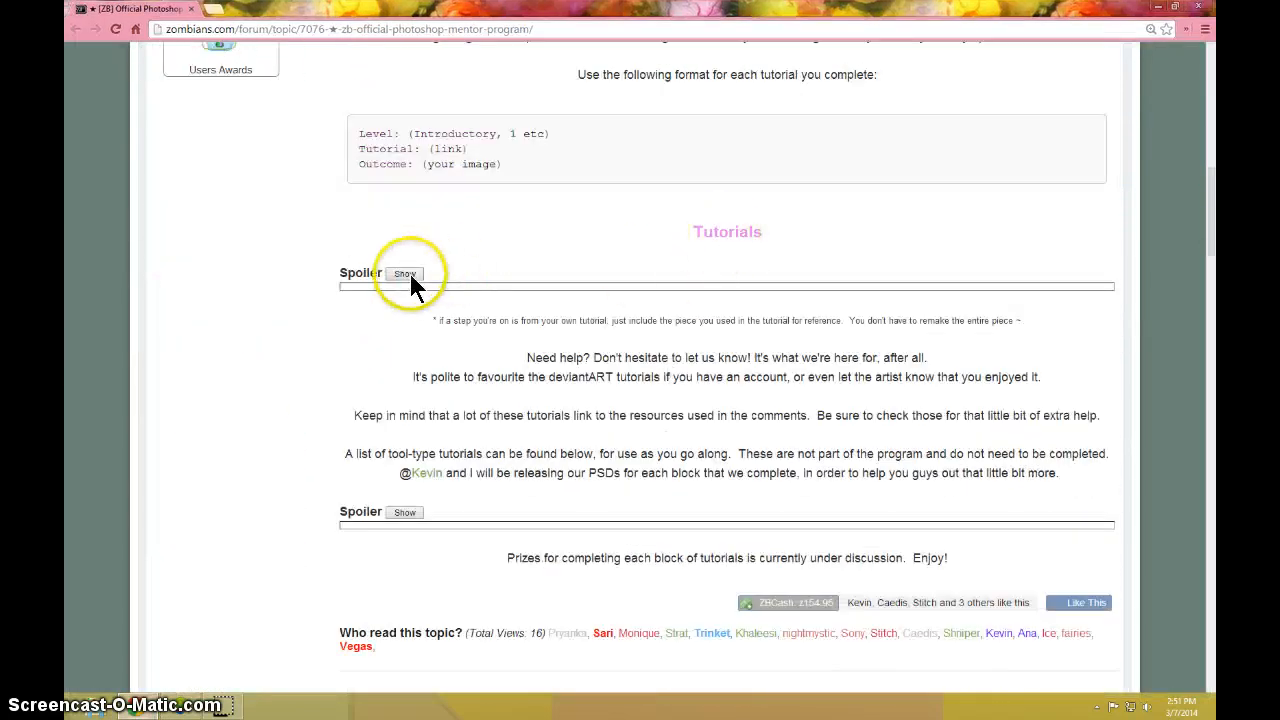
Open the introductory Basic Tools tutorial from the list and enlarge its tutorial image.
{"action": "scroll", "coordinate": [420, 273], "scroll_direction": "down", "scroll_amount": 1}
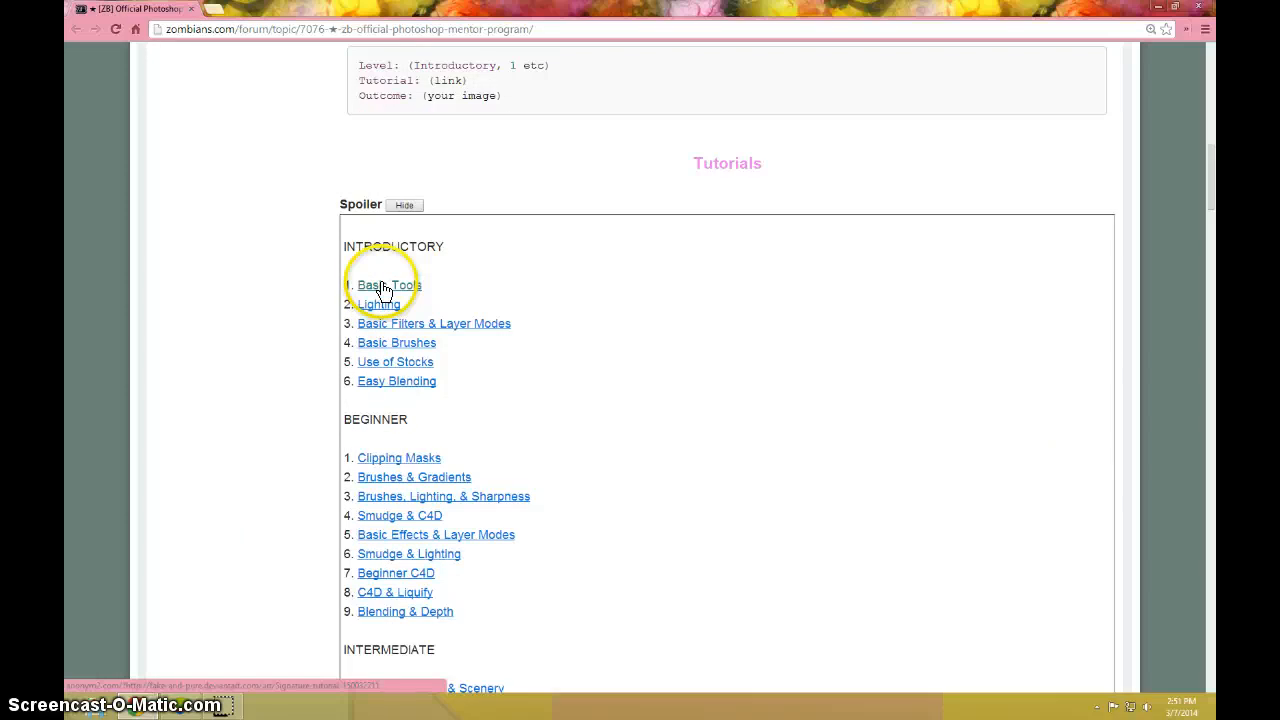
{"action": "left_click", "coordinate": [381, 284]}
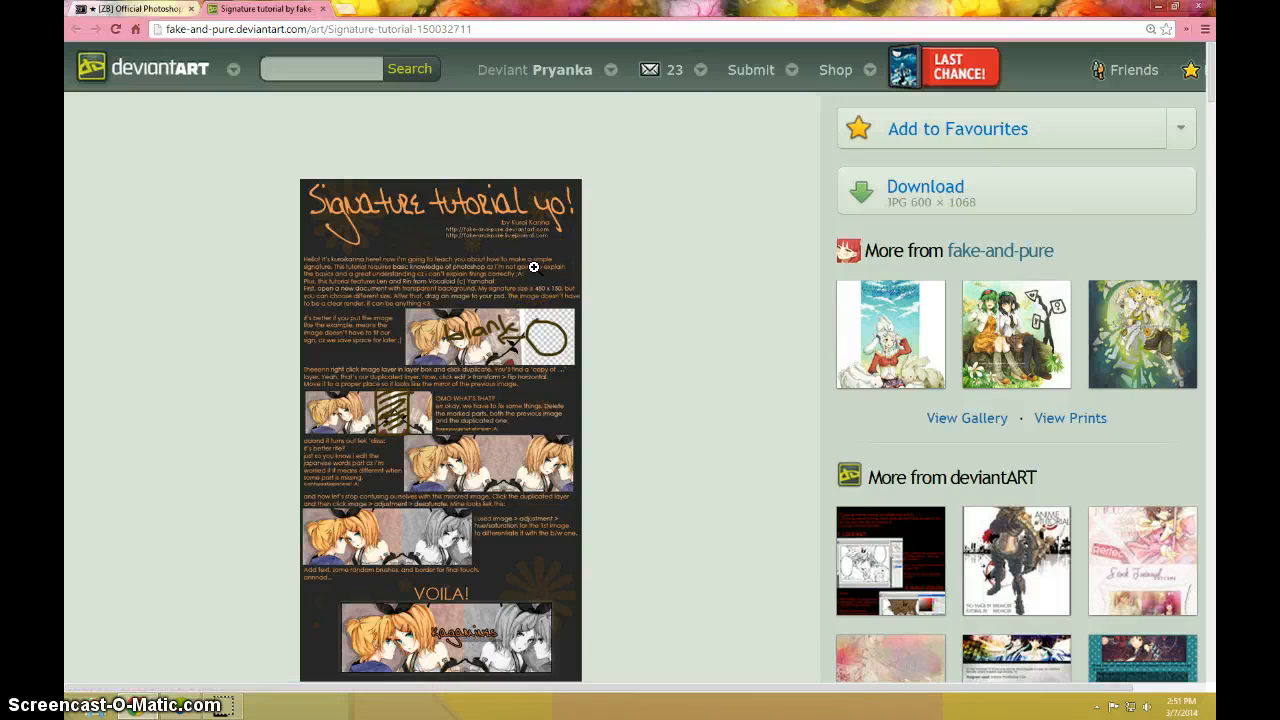
{"action": "left_click", "coordinate": [517, 250]}
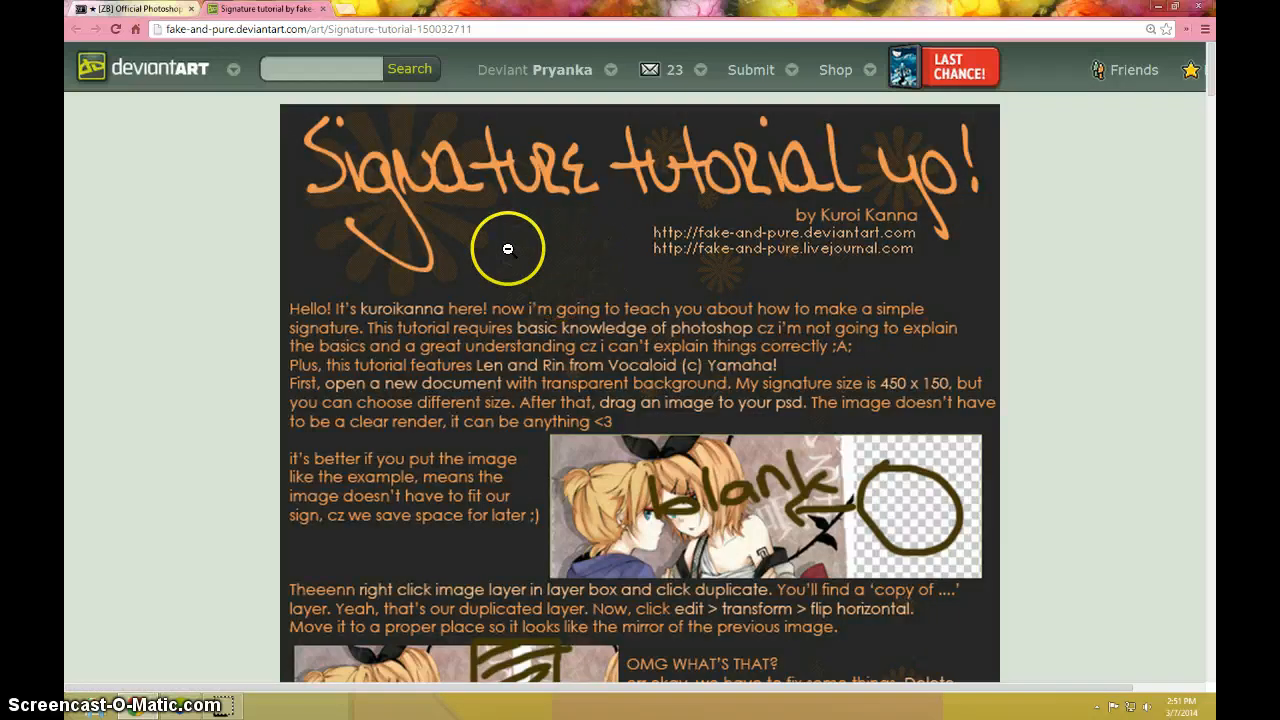
Reduce the page zoom to 110% and read the signature tutorial down to its finished example.
{"action": "scroll", "coordinate": [457, 303], "scroll_direction": "down", "scroll_amount": 2, "text": "ctrl"}
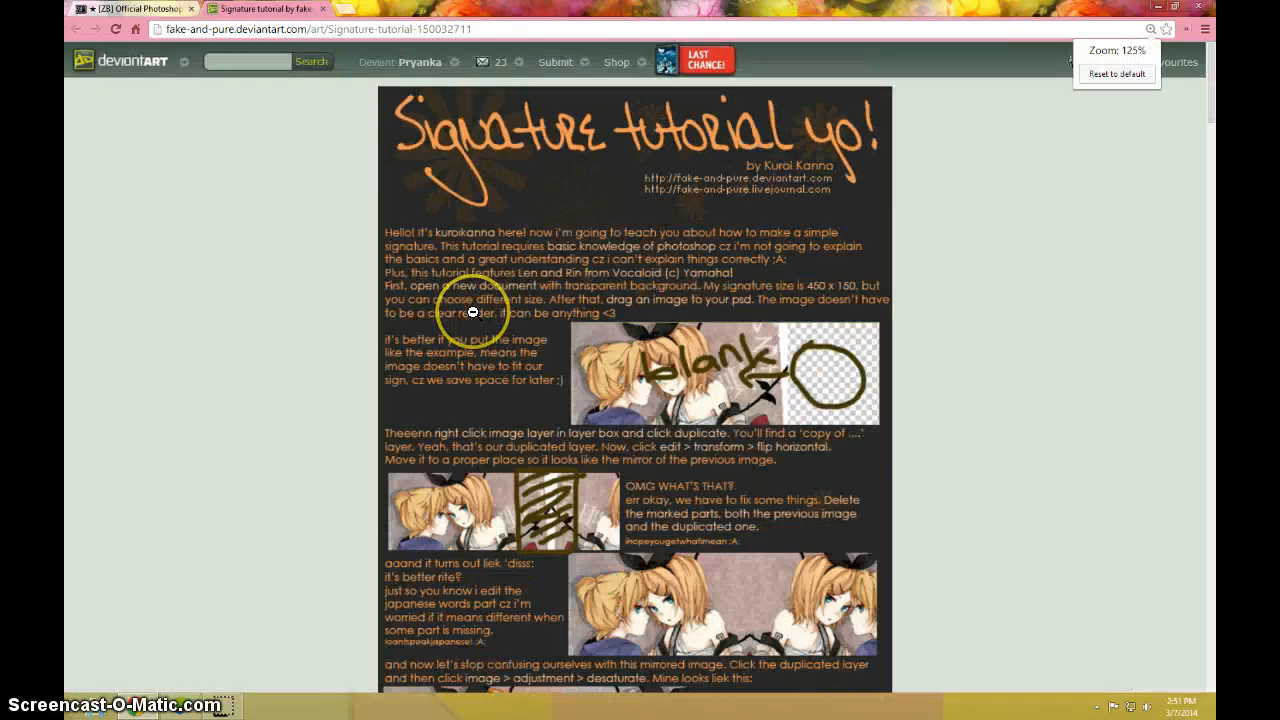
{"action": "scroll", "coordinate": [472, 312], "scroll_direction": "down", "scroll_amount": 1, "text": "ctrl"}
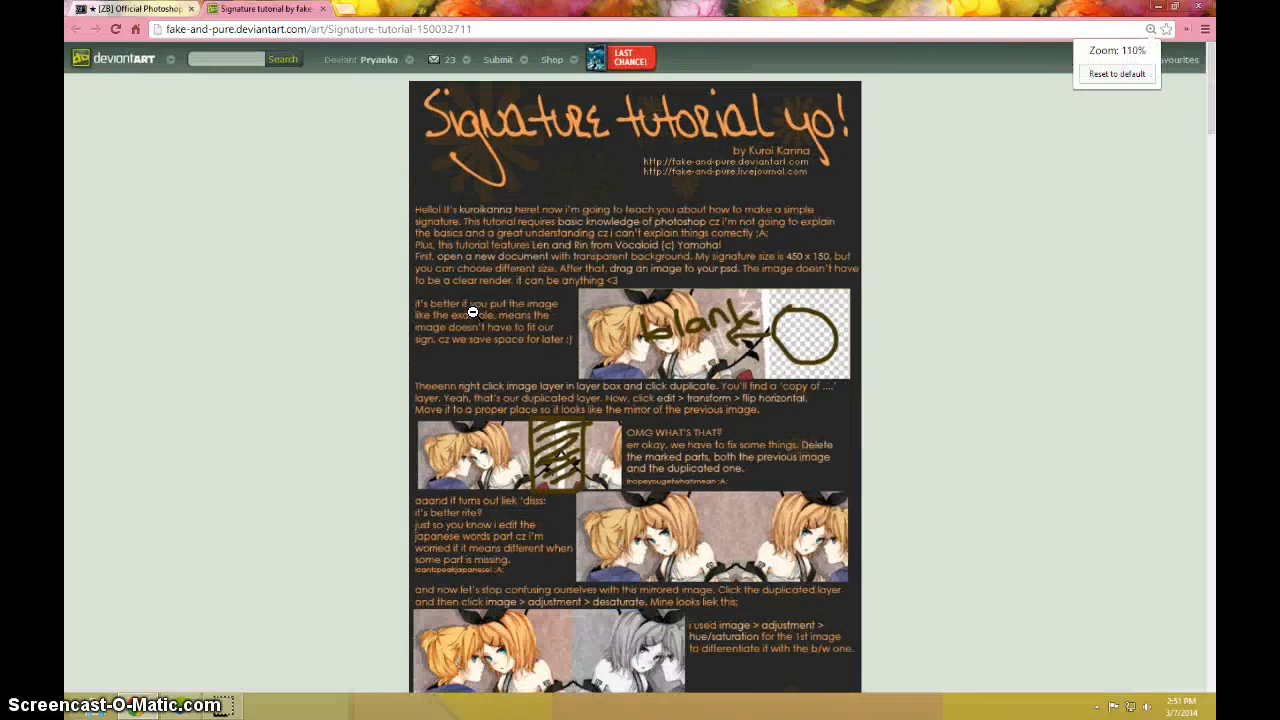
{"action": "scroll", "coordinate": [970, 280], "scroll_direction": "down", "scroll_amount": 1}
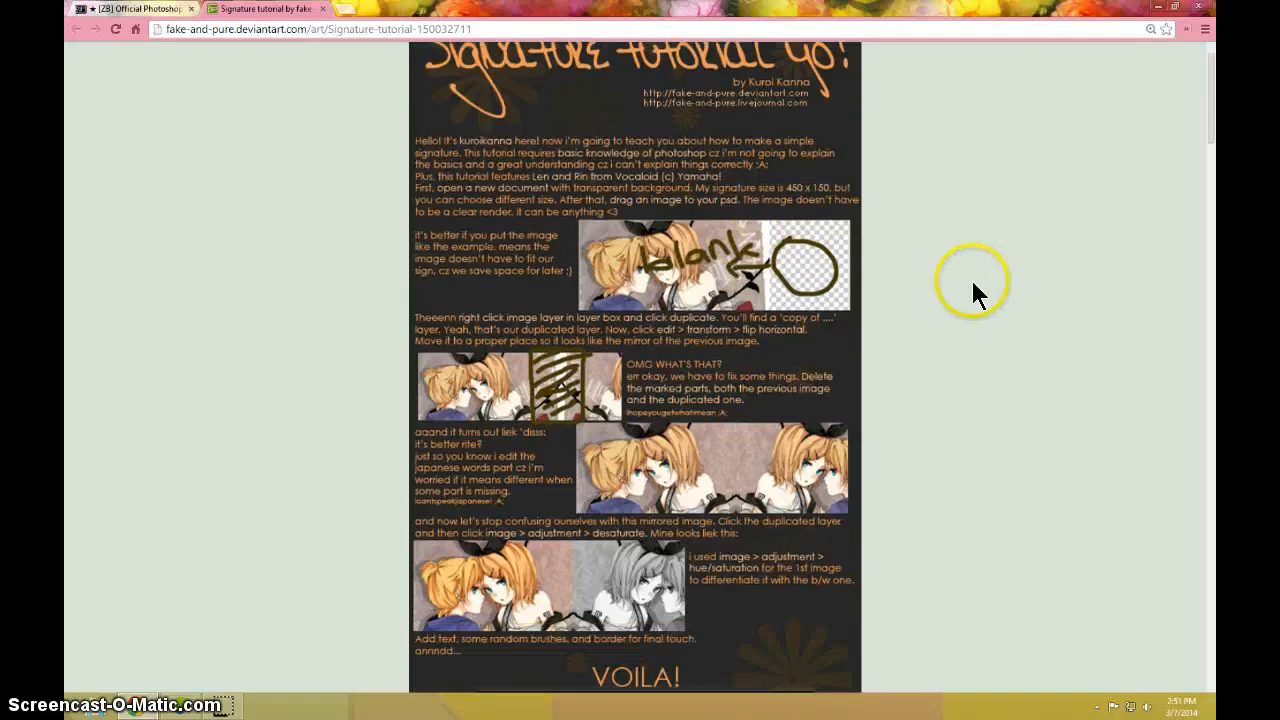
{"action": "scroll", "coordinate": [825, 225], "scroll_direction": "down", "scroll_amount": 3}
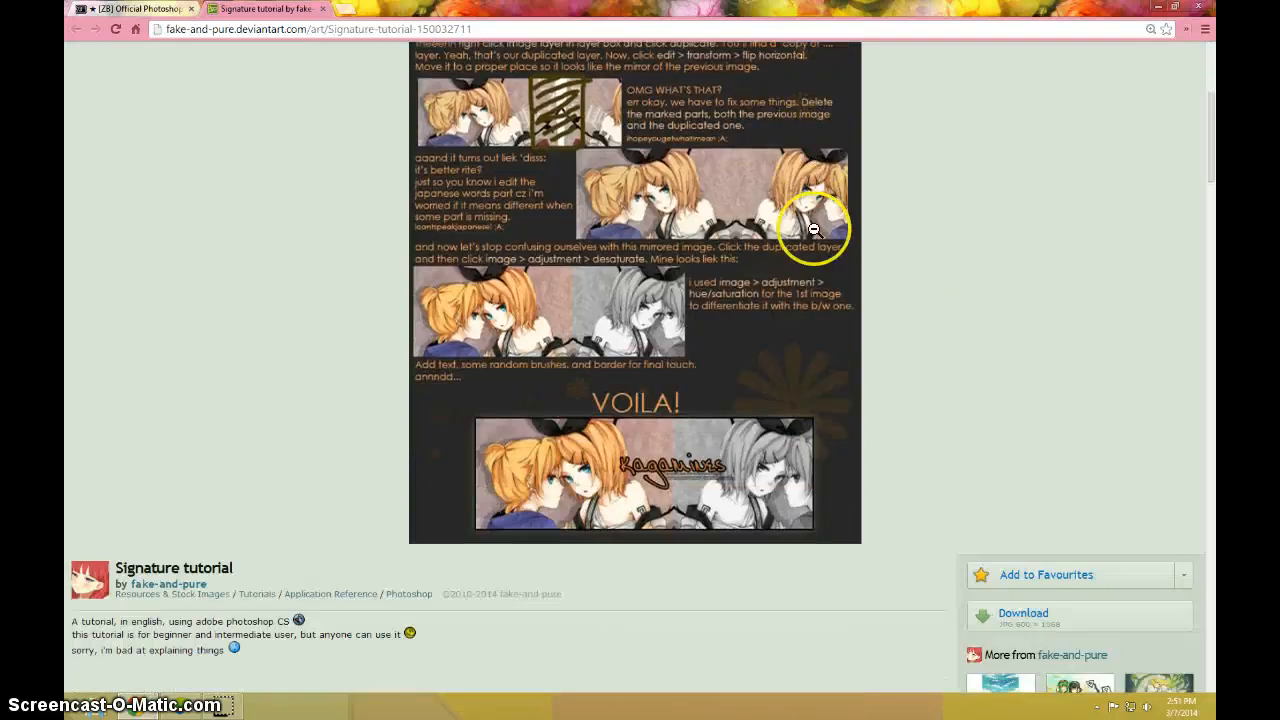
{"action": "scroll", "coordinate": [822, 255], "scroll_direction": "up", "scroll_amount": 1}
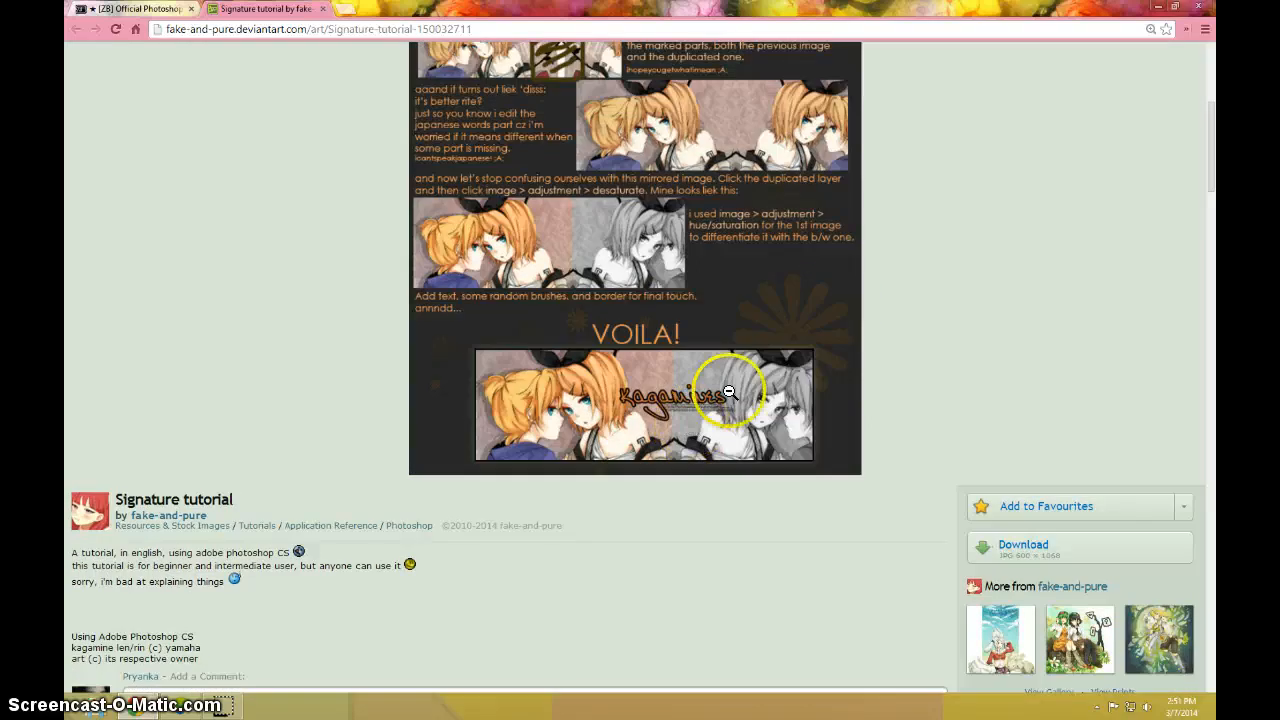
Minimize the browser and launch Adobe Photoshop CS6 from the Start screen.
{"action": "left_click", "coordinate": [1156, 12]}
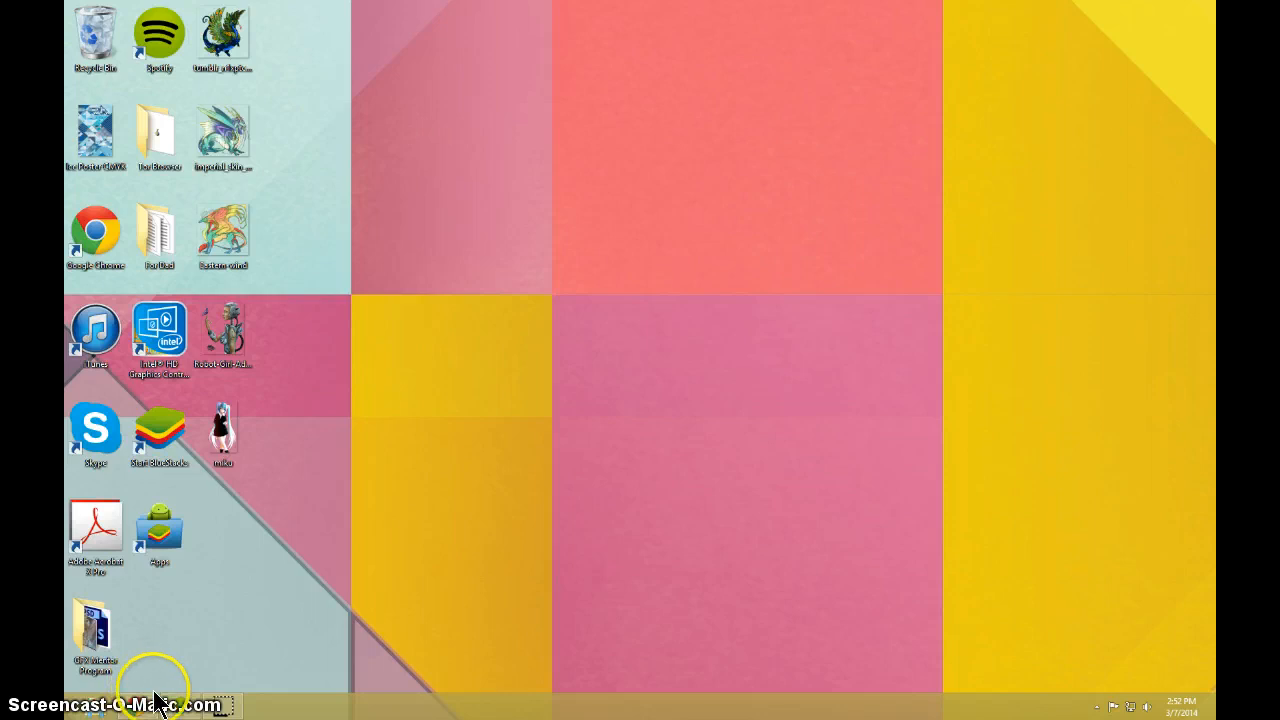
{"action": "key", "text": "super"}
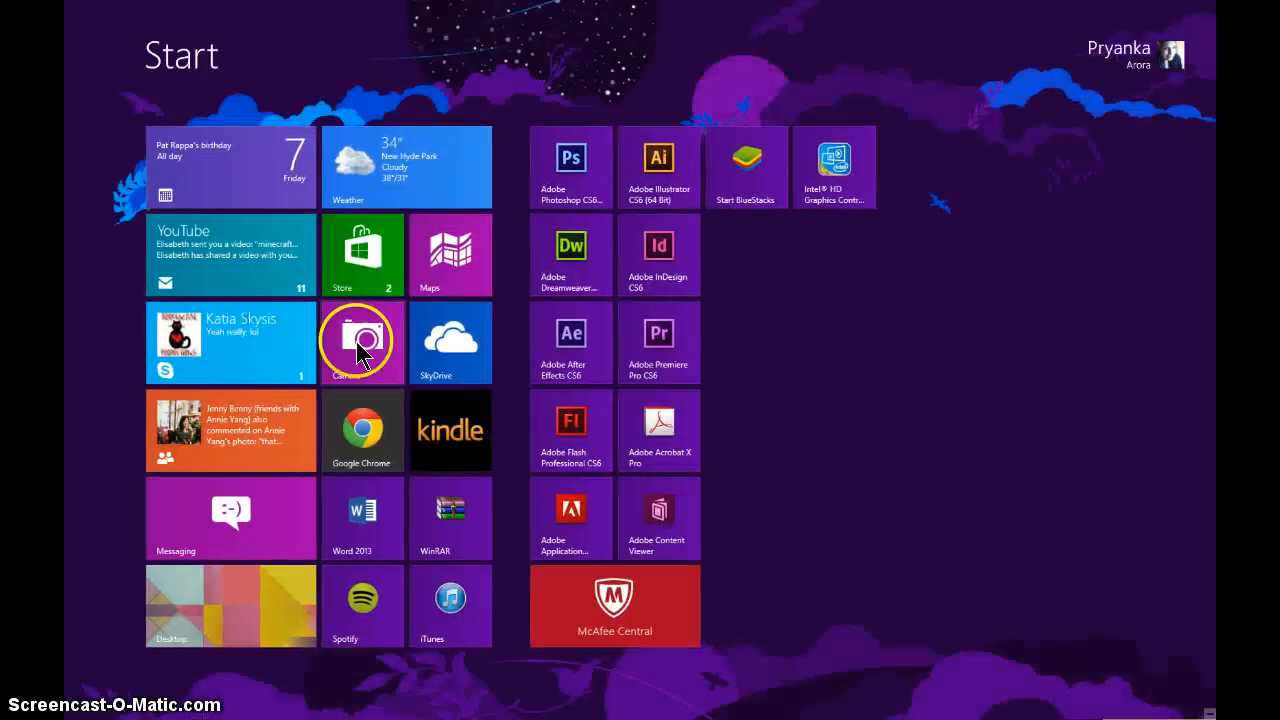
{"action": "left_click", "coordinate": [581, 184]}
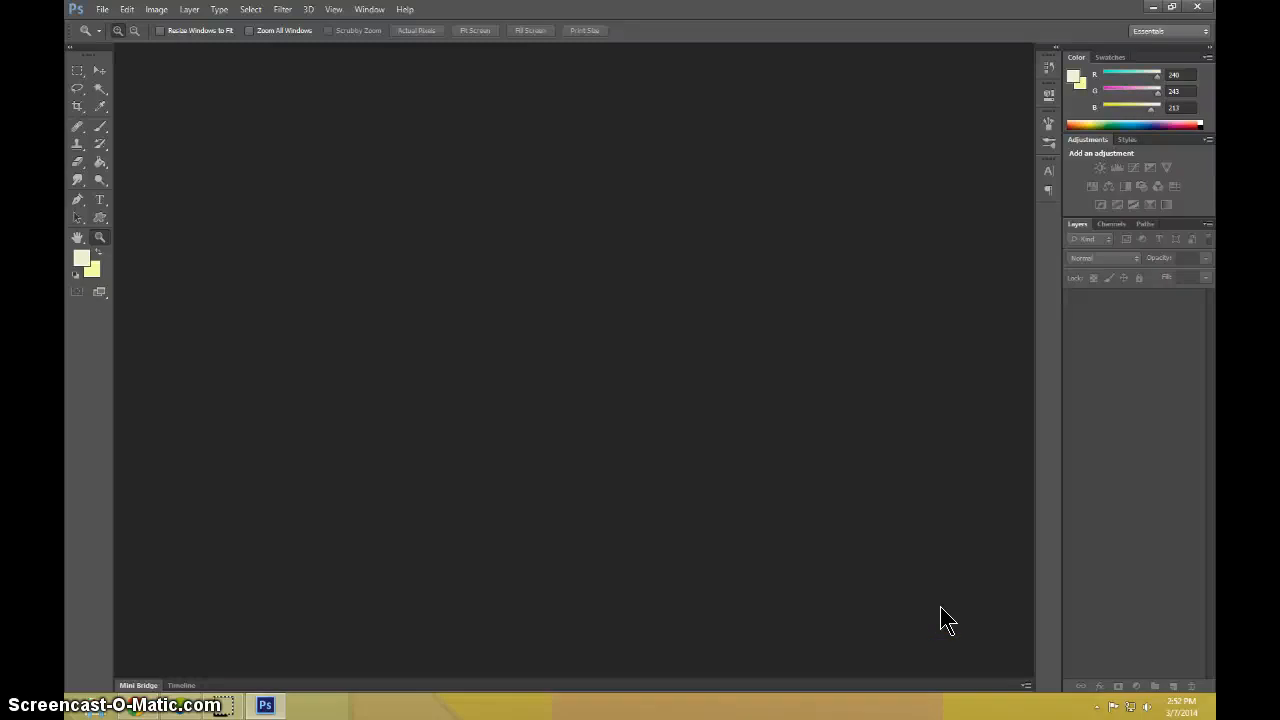
Create a new 400 x 150 pixel document at 72 pixels/inch with a white background.
{"action": "key", "text": "ctrl+n"}
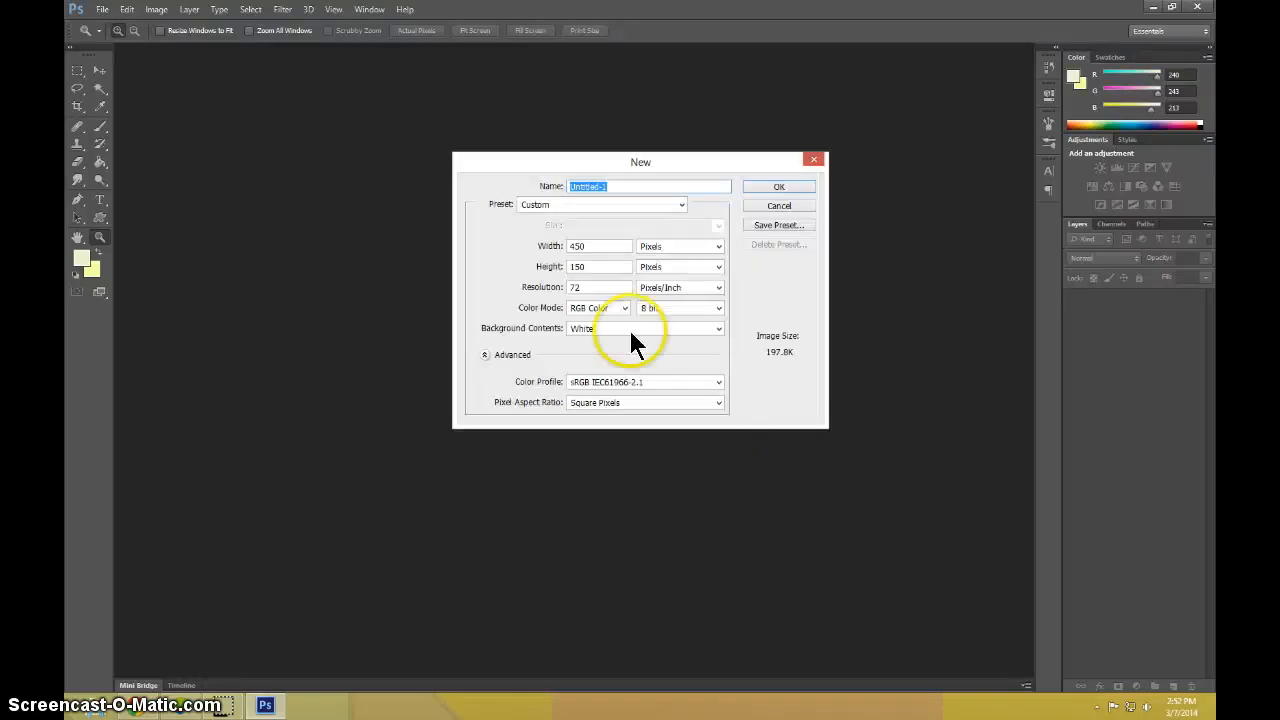
{"action": "key", "text": "Escape"}
{"action": "left_click", "coordinate": [100, 14]}
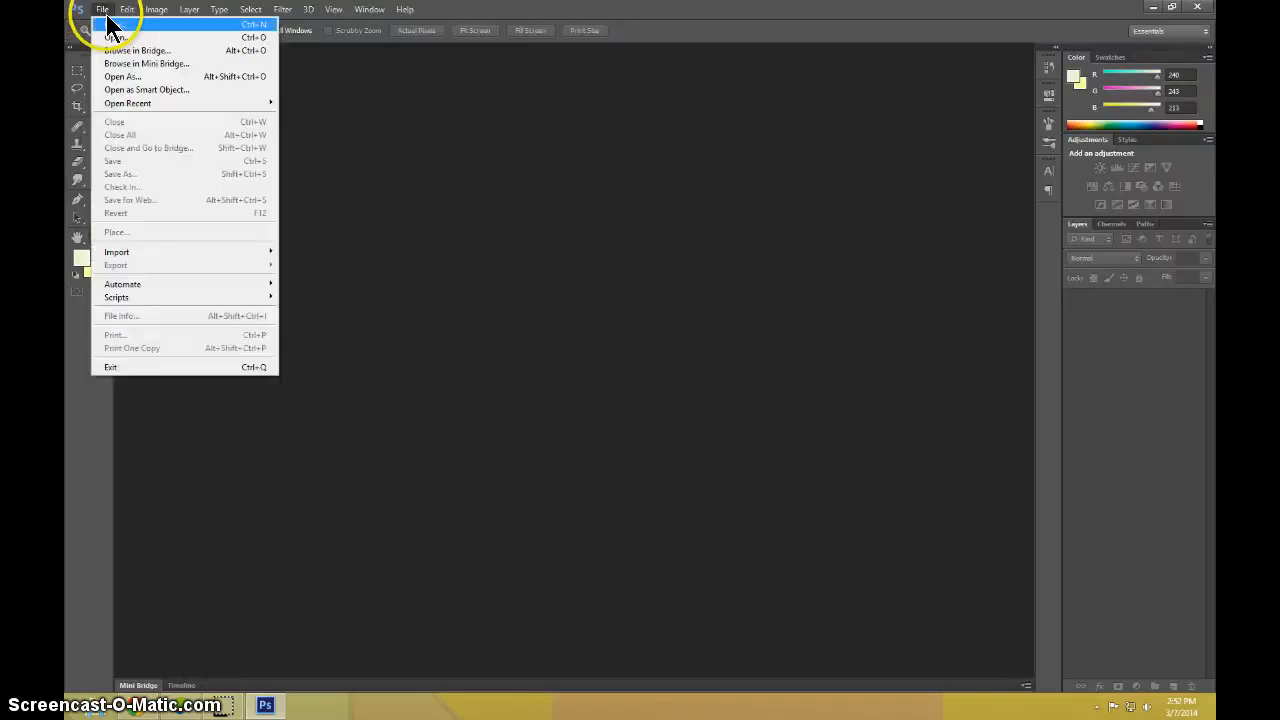
{"action": "left_click", "coordinate": [122, 34]}
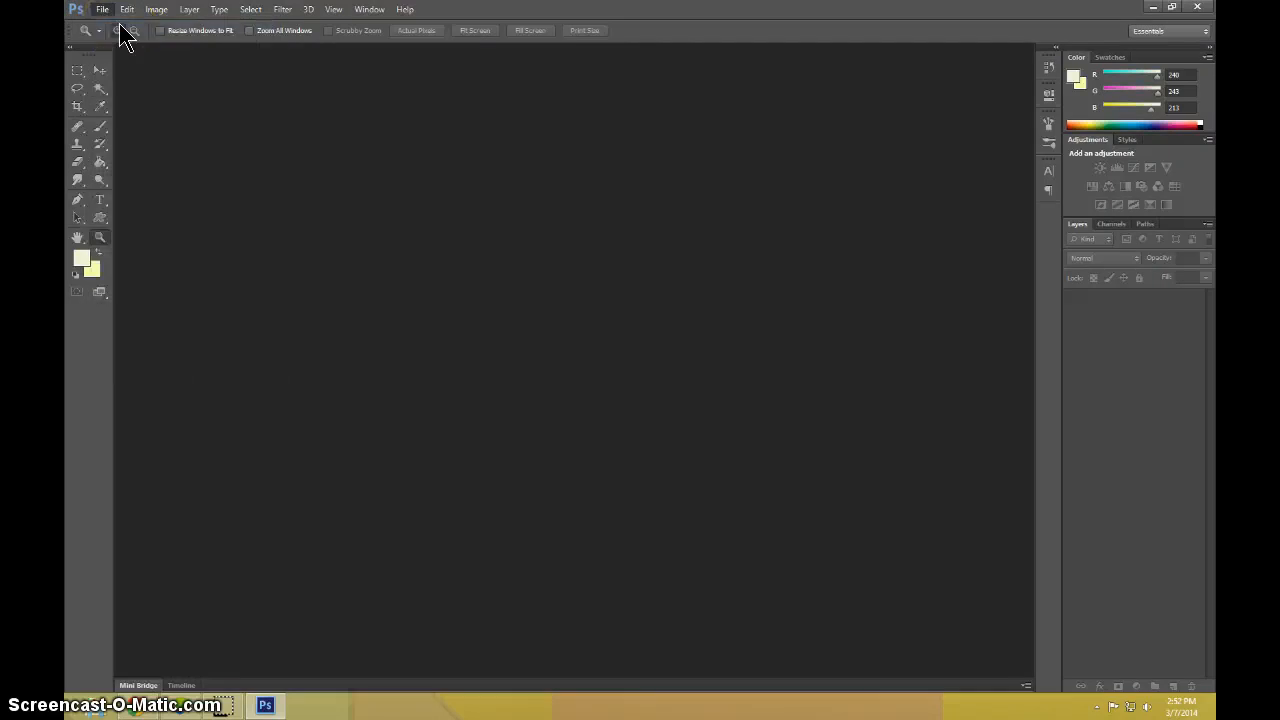
{"action": "key", "text": "ctrl+n"}
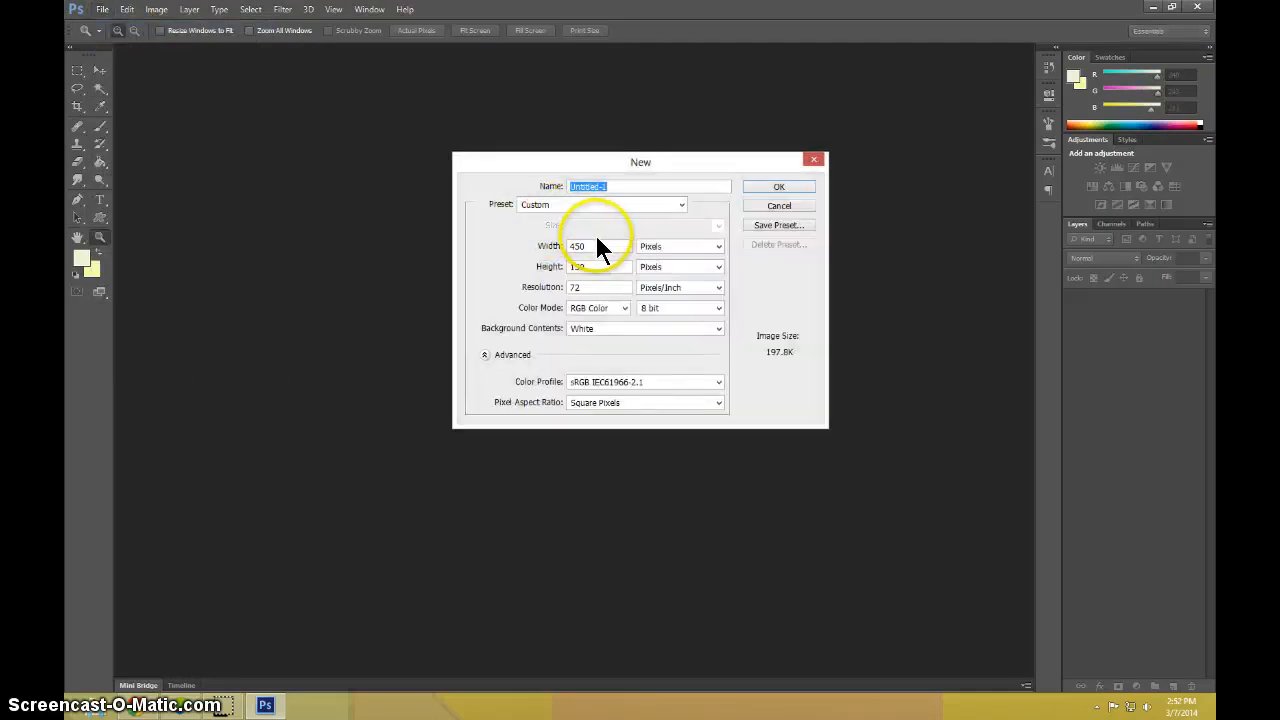
{"action": "double_click", "coordinate": [600, 246]}
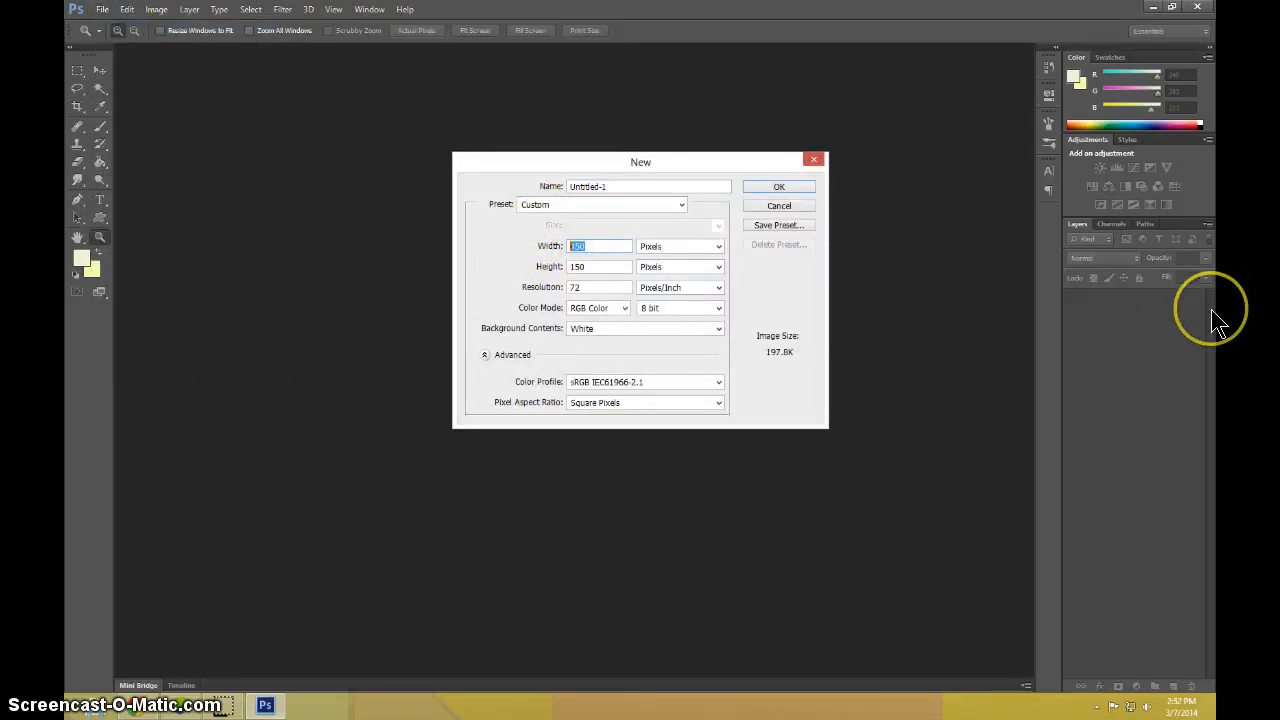
{"action": "type", "text": "400"}
{"action": "key", "text": "Tab"}
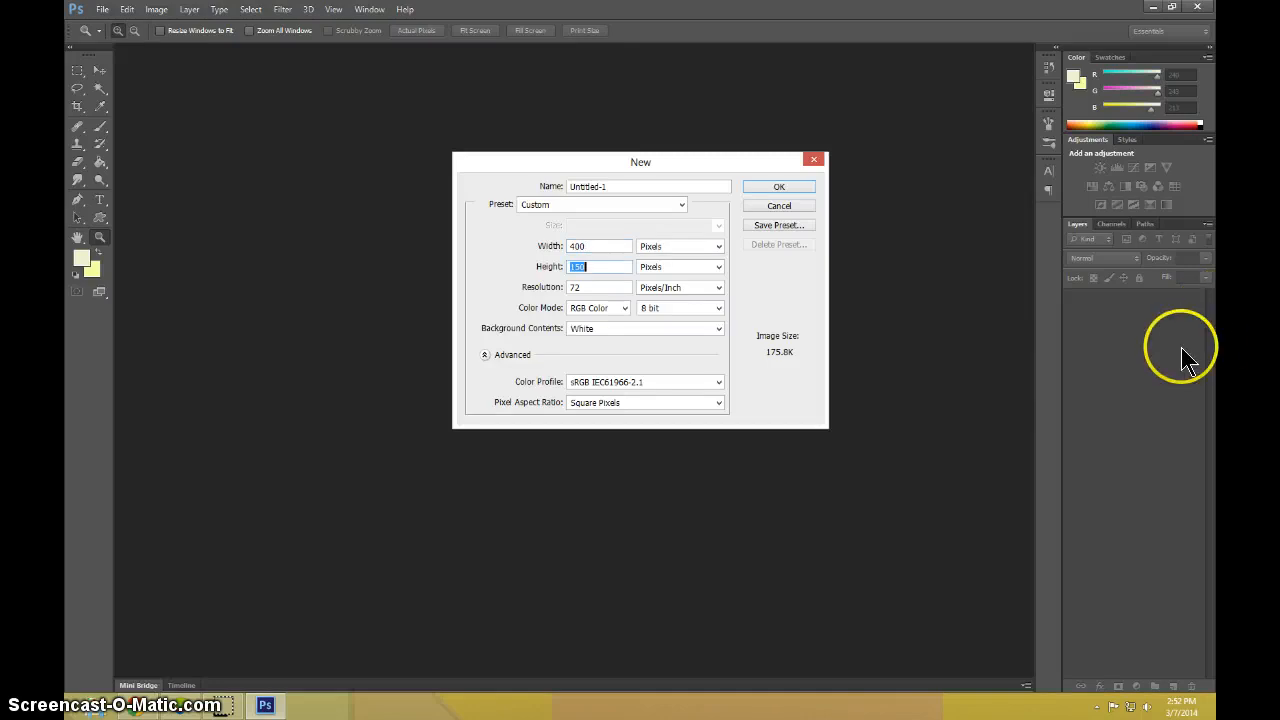
{"action": "left_click", "coordinate": [756, 186]}
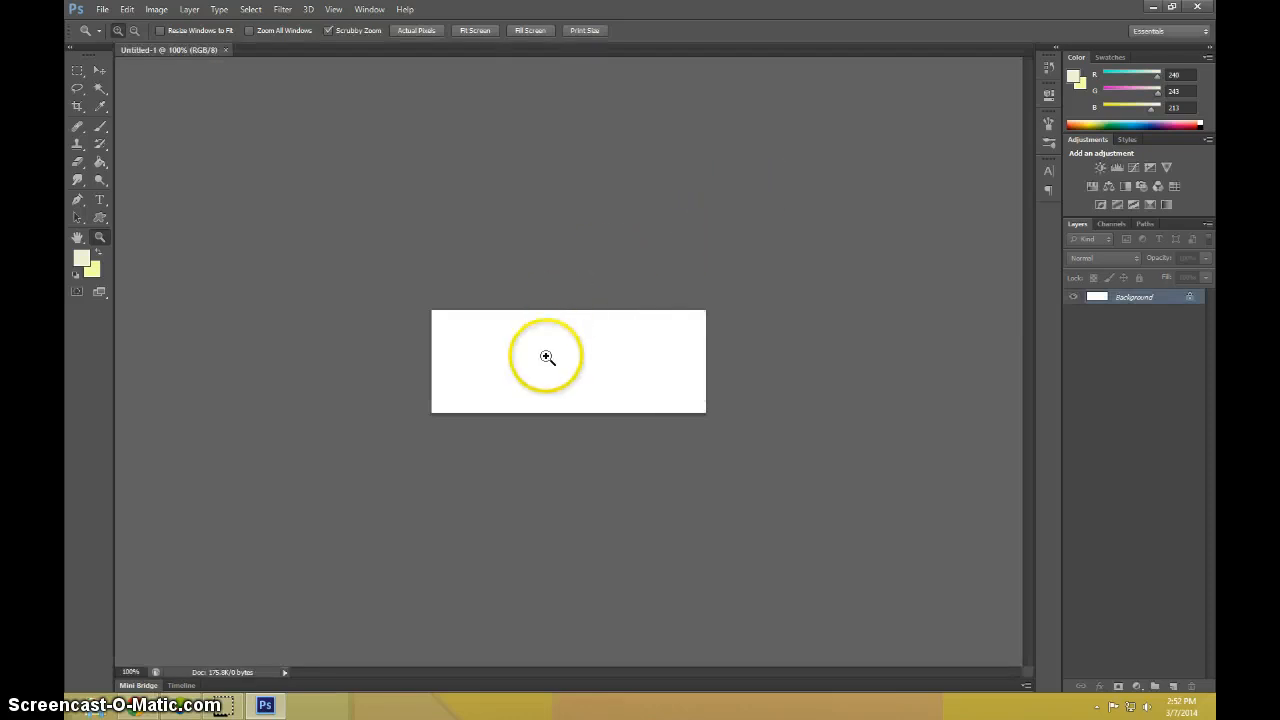
Paint a large soft cream Brush stroke at 23% opacity diagonally across the Background layer.
{"action": "left_click_drag", "start_coordinate": [543, 357], "coordinate": [571, 362]}
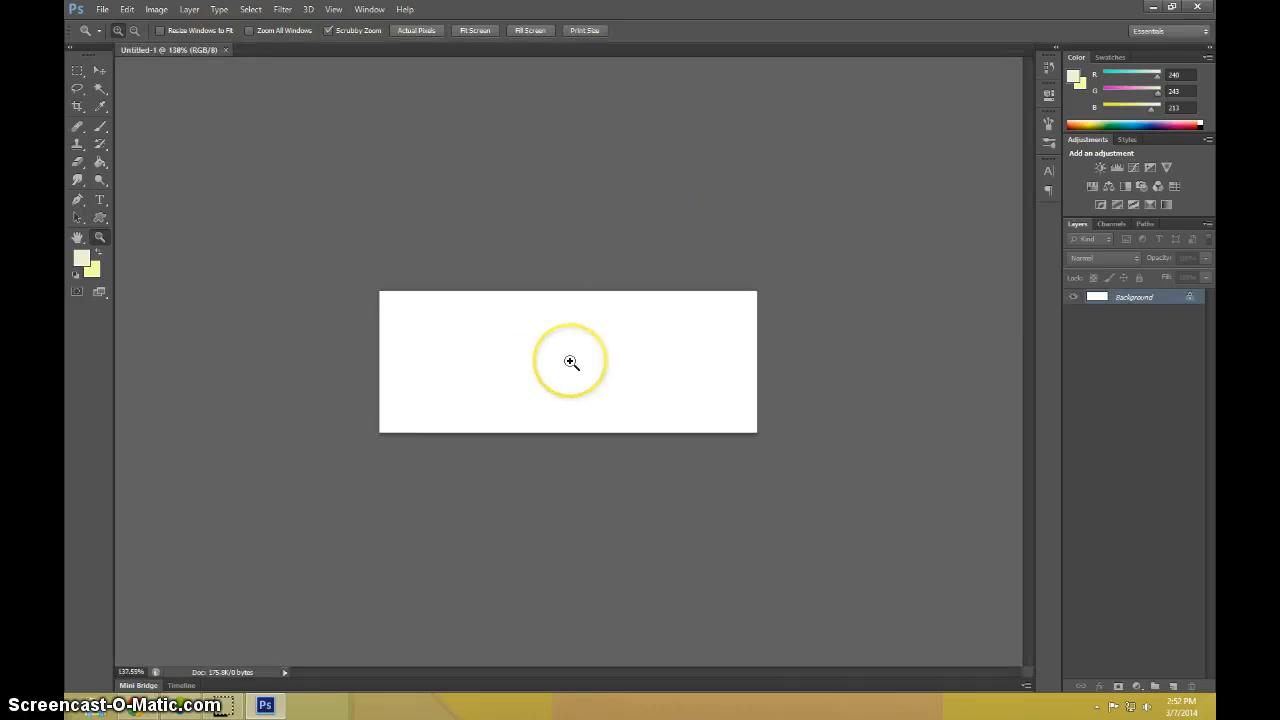
{"action": "left_click", "coordinate": [571, 363]}
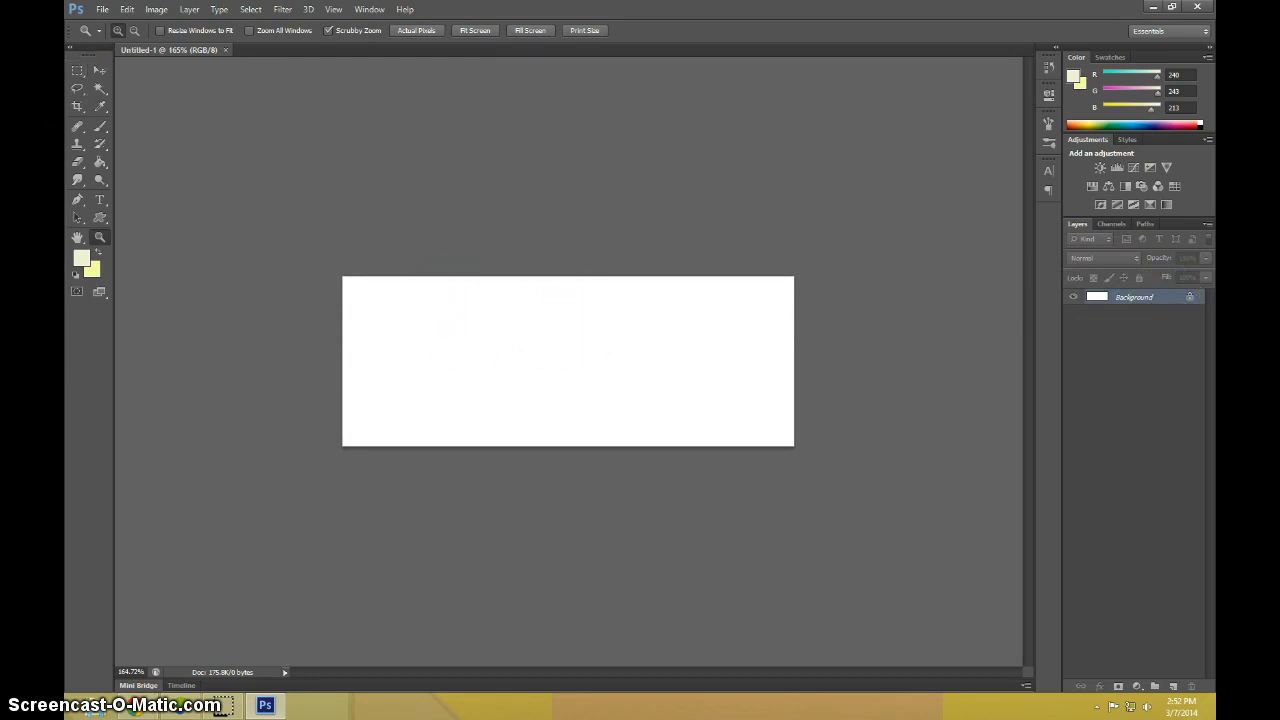
{"action": "left_click", "coordinate": [100, 130]}
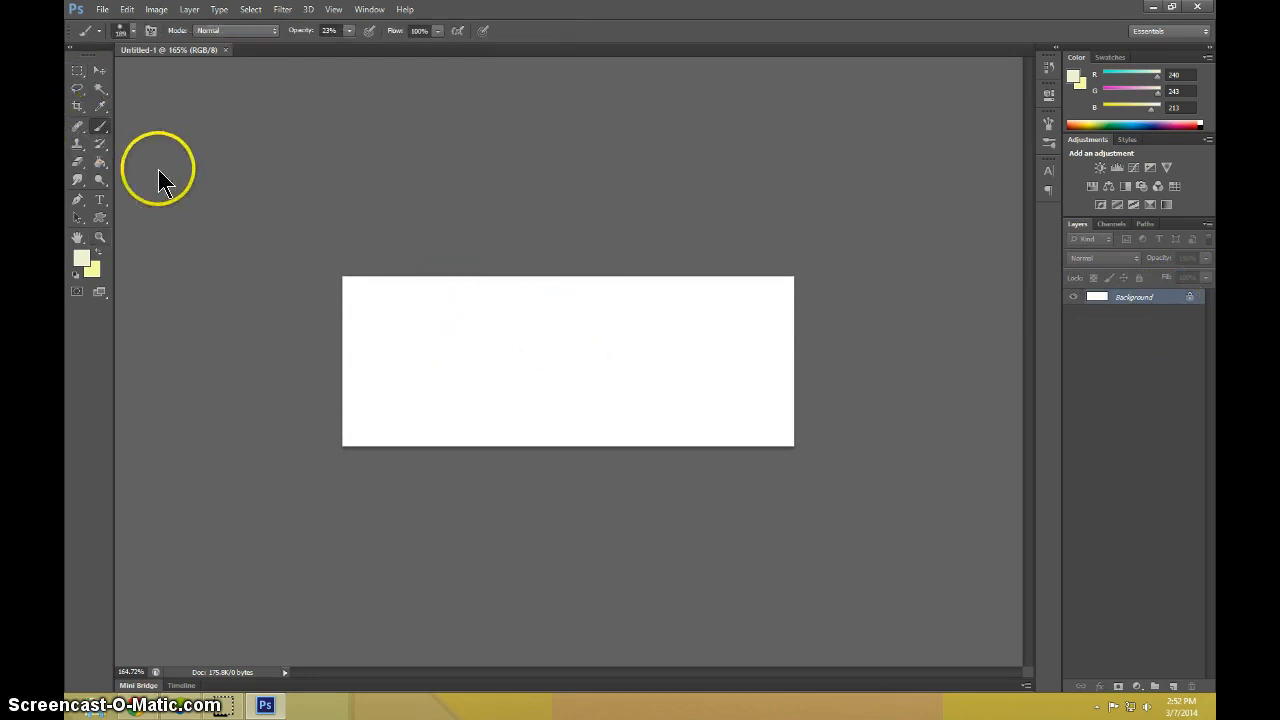
{"action": "mouse_move", "coordinate": [449, 283]}
{"action": "left_mouse_down"}
{"action": "mouse_move", "coordinate": [504, 432]}
{"action": "mouse_move", "coordinate": [523, 303]}
{"action": "mouse_move", "coordinate": [567, 517]}
{"action": "mouse_move", "coordinate": [624, 604]}
{"action": "mouse_move", "coordinate": [590, 467]}
{"action": "left_mouse_up"}
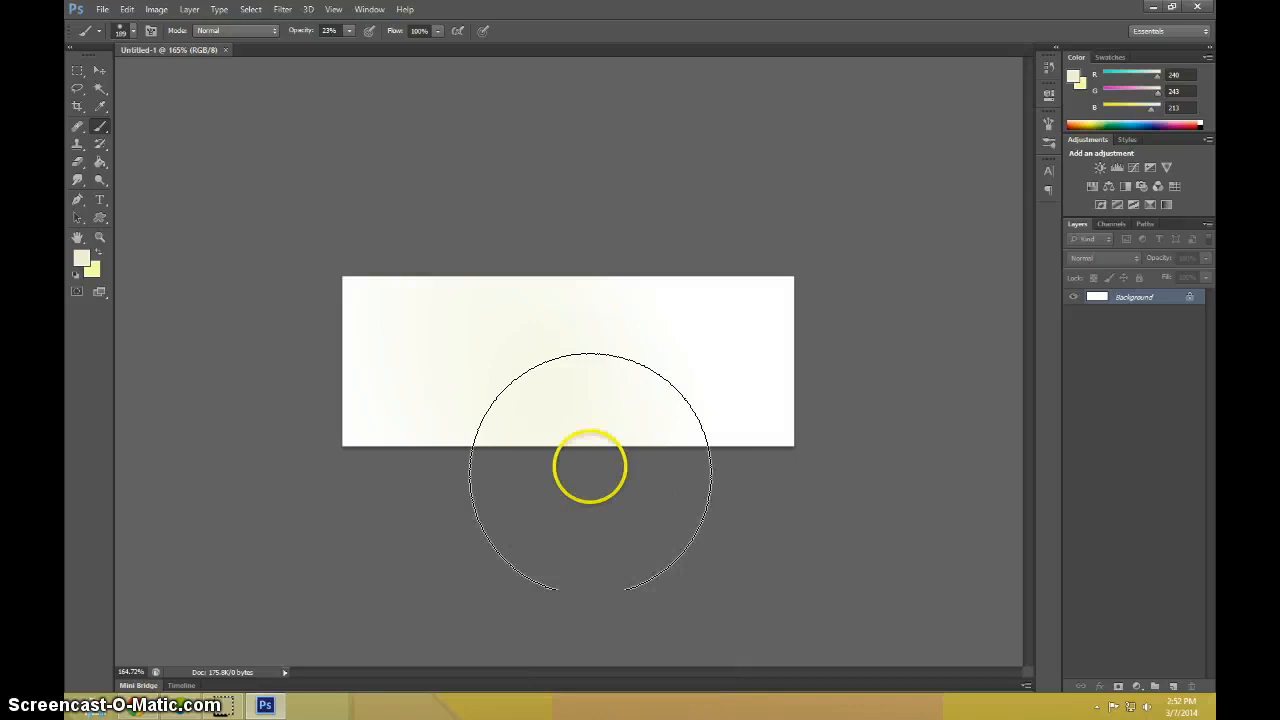
Reset the foreground and background colors to default black and white and add a new empty layer.
{"action": "key", "text": "d"}
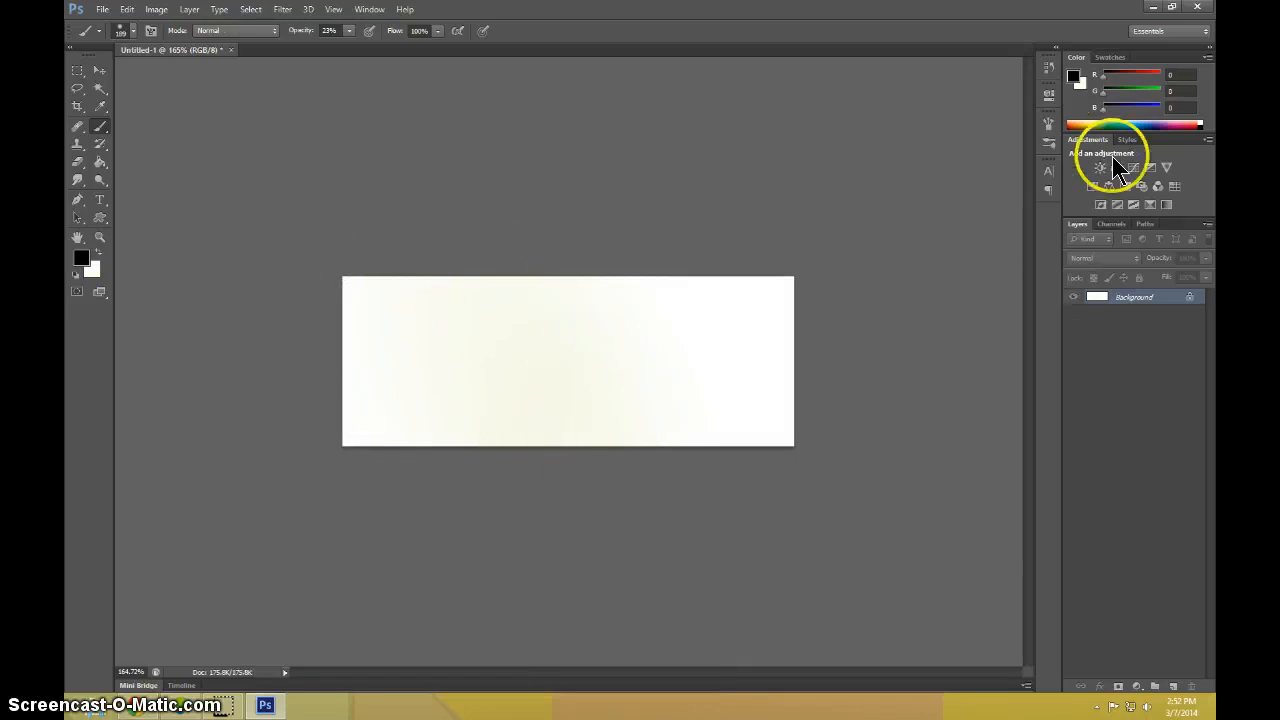
{"action": "left_click", "coordinate": [1174, 688]}
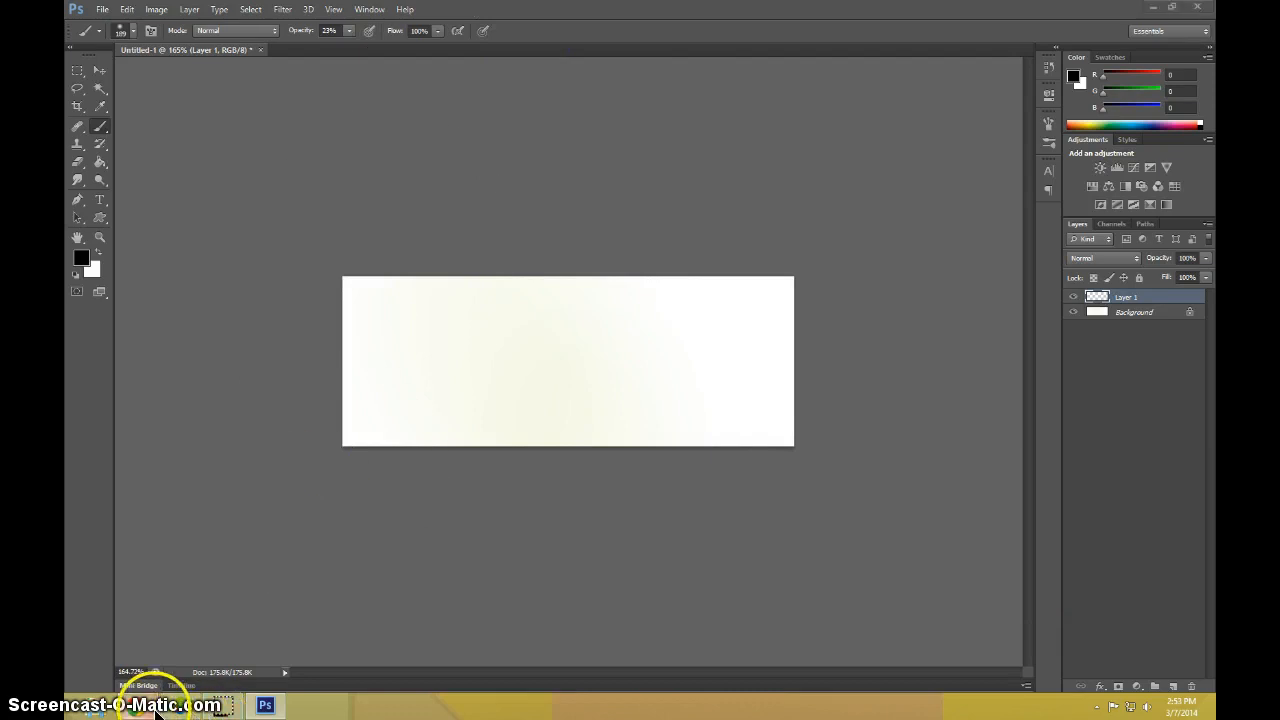
Switch to Chrome, search for "planet renders" in a new tab, and look over the planetrenders.net renders page.
{"action": "mouse_move", "coordinate": [138, 703]}
{"action": "left_click", "coordinate": [250, 640]}
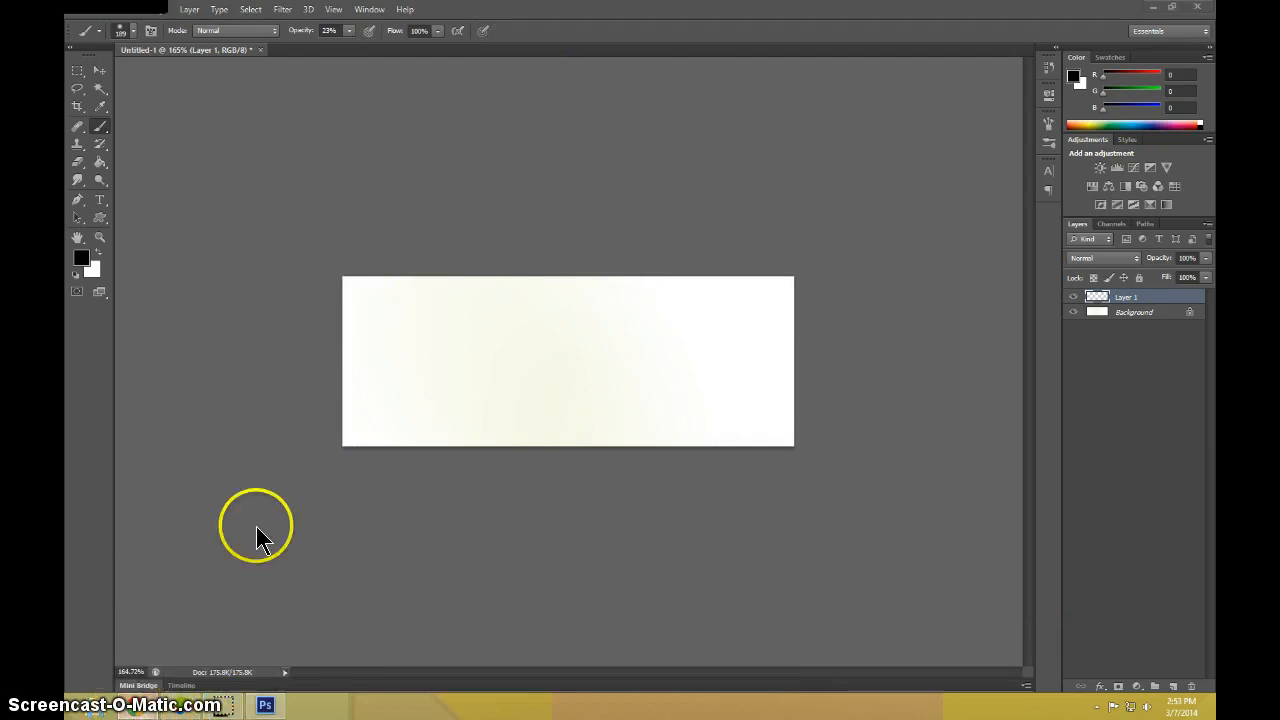
{"action": "left_click", "coordinate": [338, 10]}
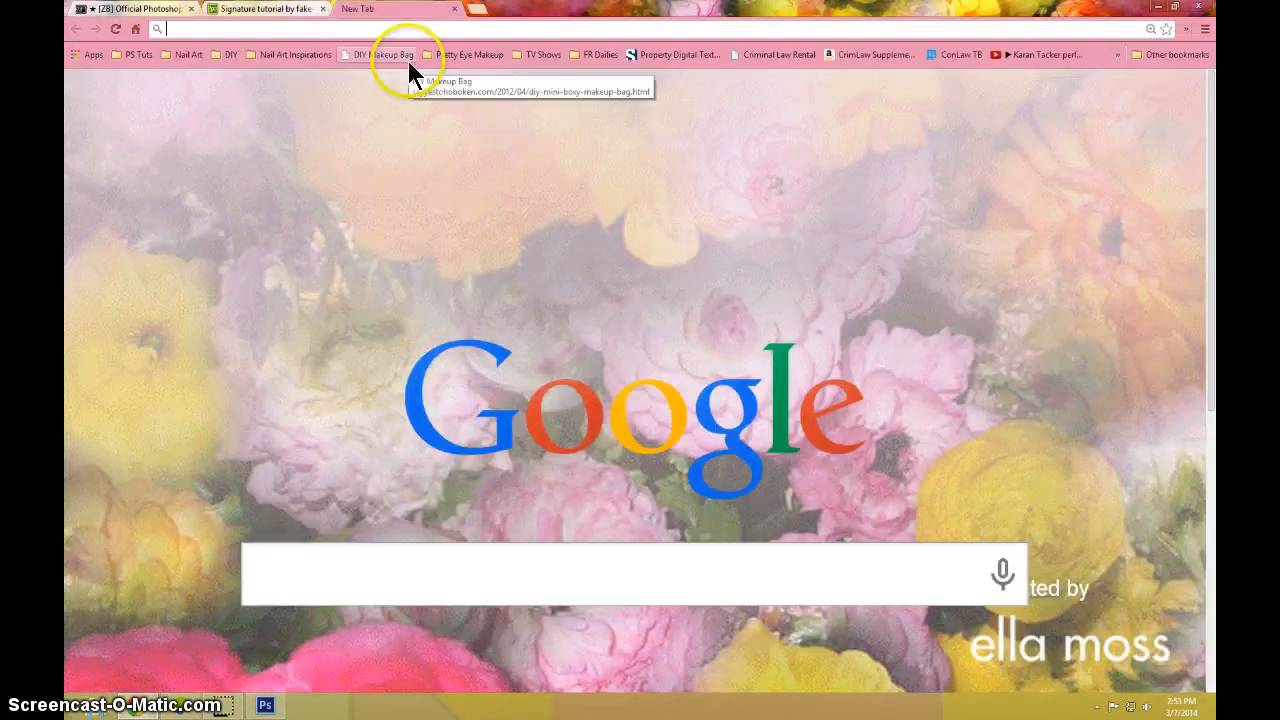
{"action": "type", "text": "planet renders"}
{"action": "key", "text": "Return"}
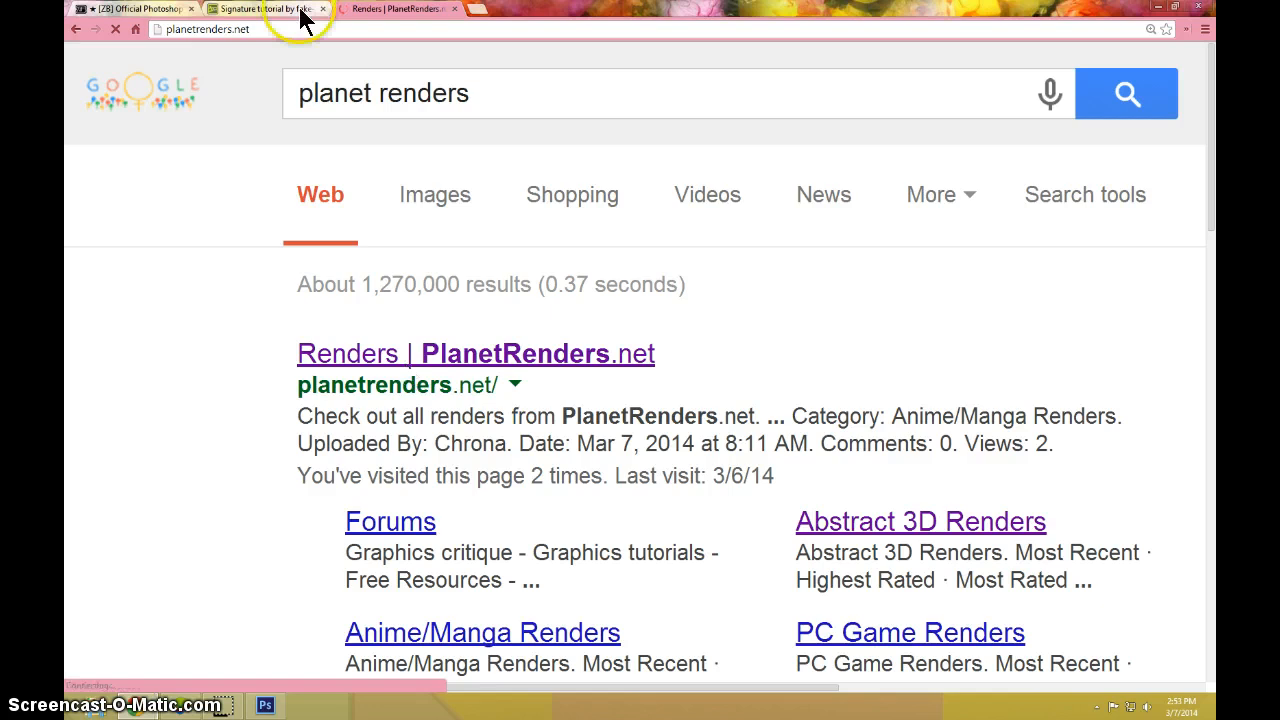
{"action": "scroll", "coordinate": [408, 466], "scroll_direction": "down", "scroll_amount": 3}
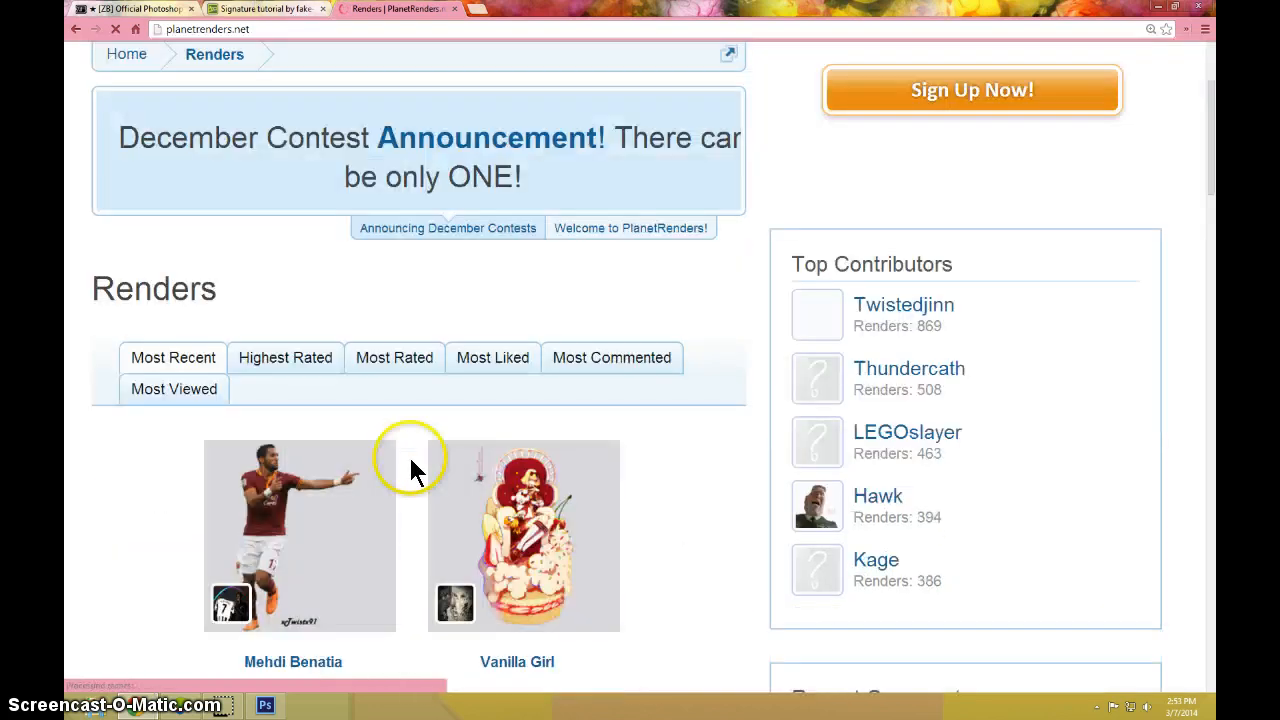
{"action": "scroll", "coordinate": [408, 466], "scroll_direction": "up", "scroll_amount": 2}
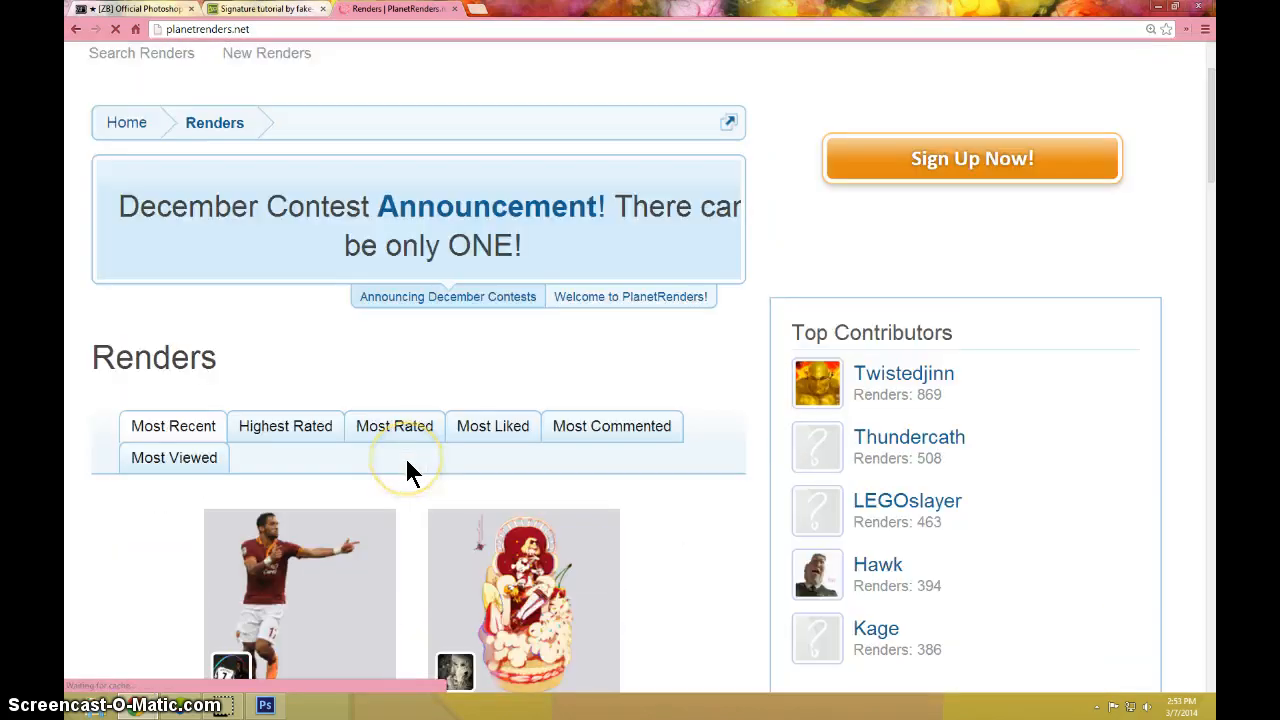
{"action": "scroll", "coordinate": [409, 465], "scroll_direction": "up", "scroll_amount": 1}
Load the stock photo site sxc.hu in the current browser tab.
{"action": "left_click", "coordinate": [288, 29]}
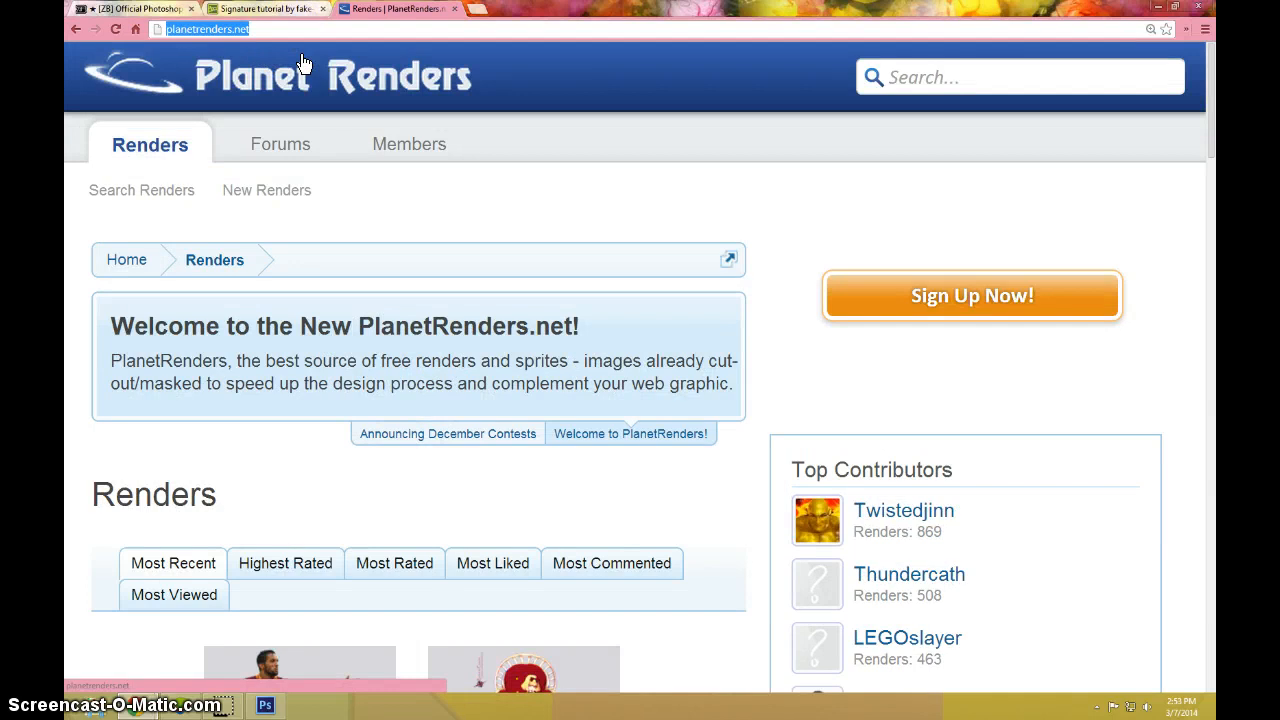
{"action": "type", "text": "sxc."}
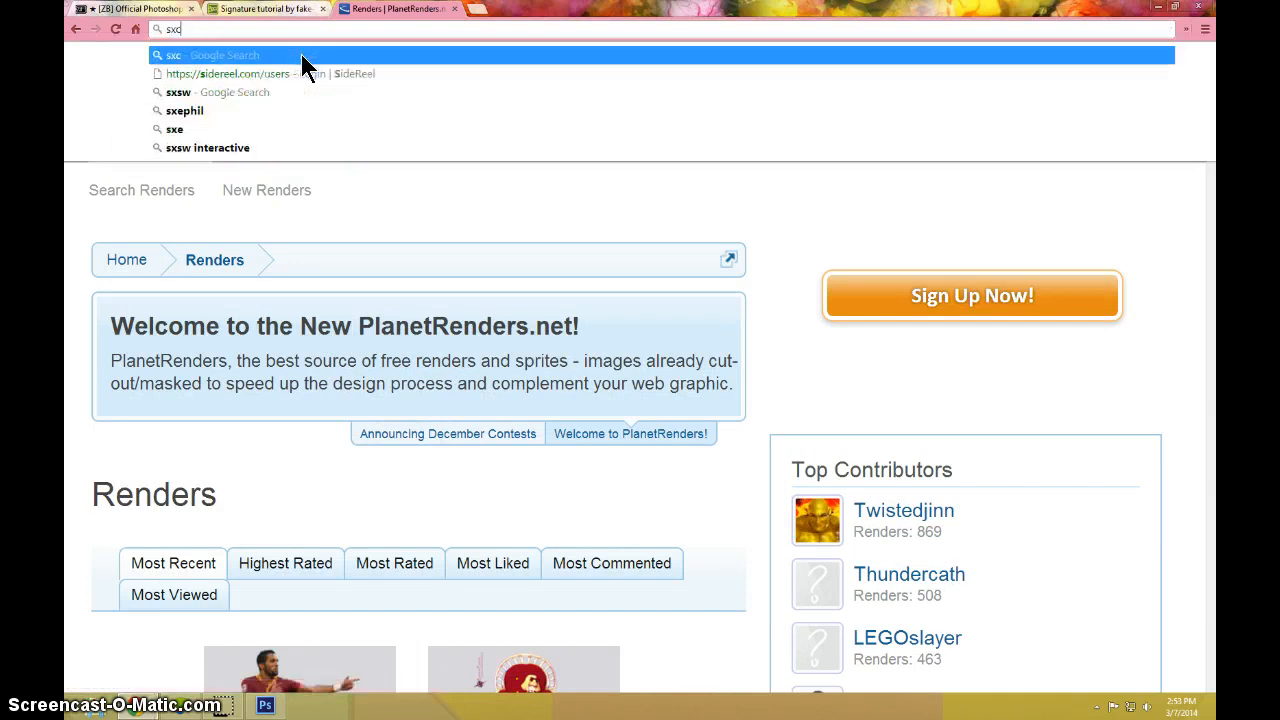
{"action": "type", "text": "hu"}
{"action": "key", "text": "Return"}
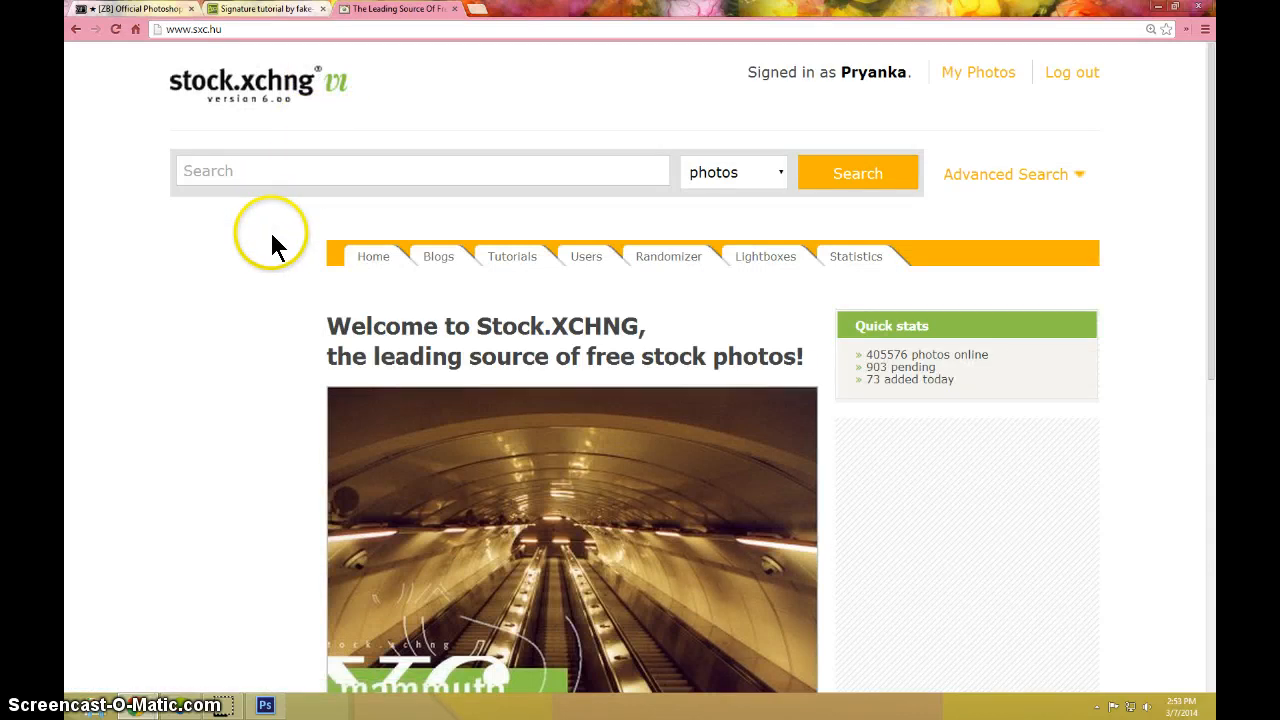
Load a random stock photo on sxc.hu and look over its page down to the size and download details.
{"action": "scroll", "coordinate": [246, 275], "scroll_direction": "down", "scroll_amount": 2}
{"action": "scroll", "coordinate": [246, 280], "scroll_direction": "up", "scroll_amount": 2}
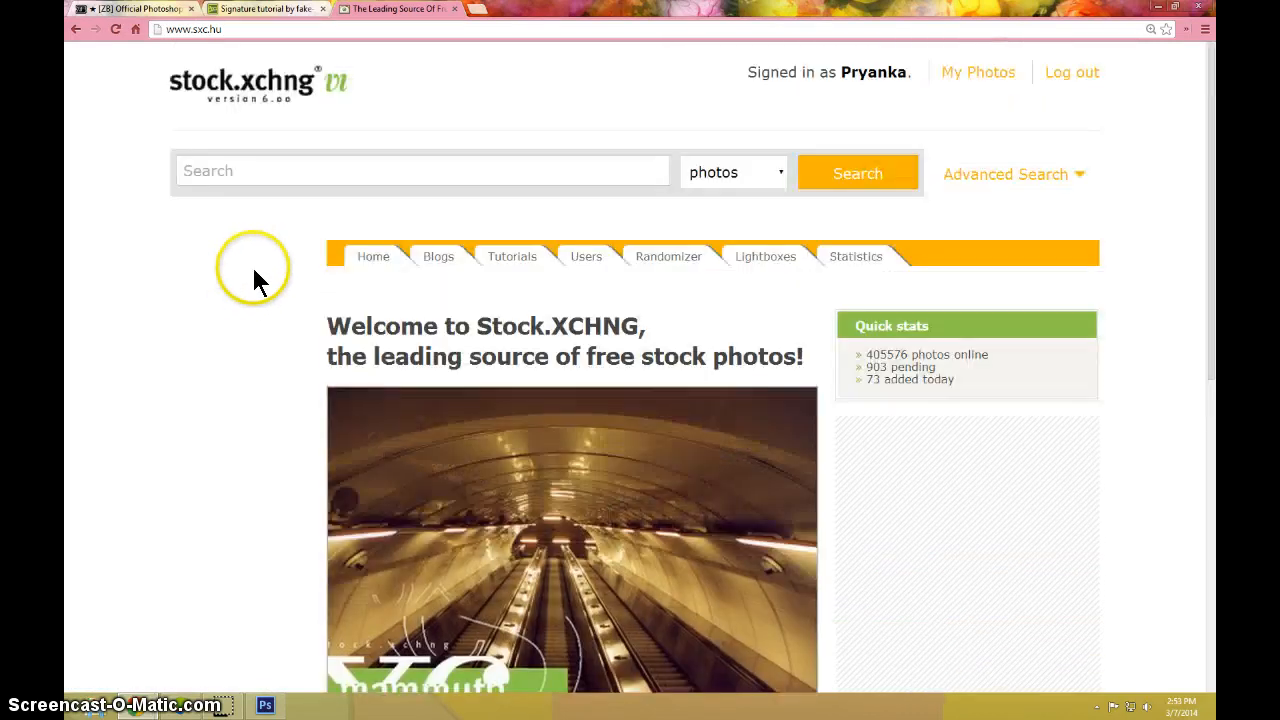
{"action": "left_click", "coordinate": [263, 170]}
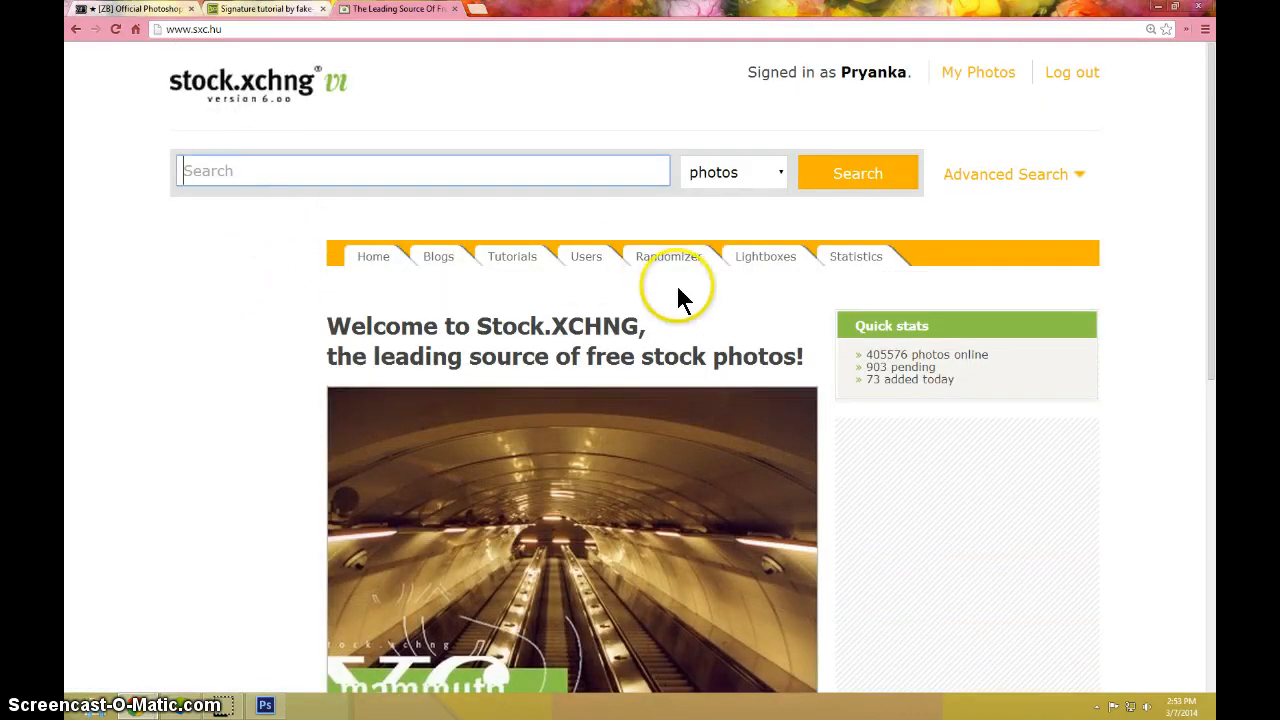
{"action": "left_click", "coordinate": [669, 257]}
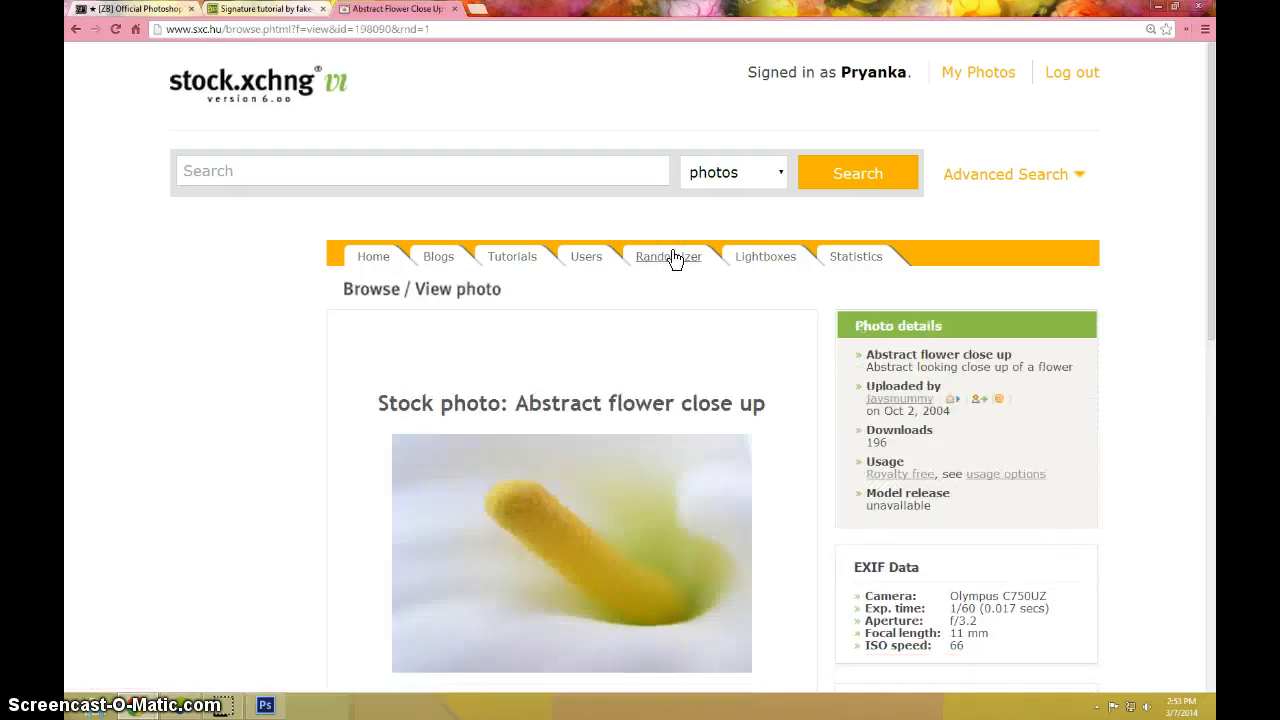
{"action": "scroll", "coordinate": [586, 320], "scroll_direction": "down", "scroll_amount": 3}
{"action": "scroll", "coordinate": [460, 333], "scroll_direction": "down", "scroll_amount": 3}
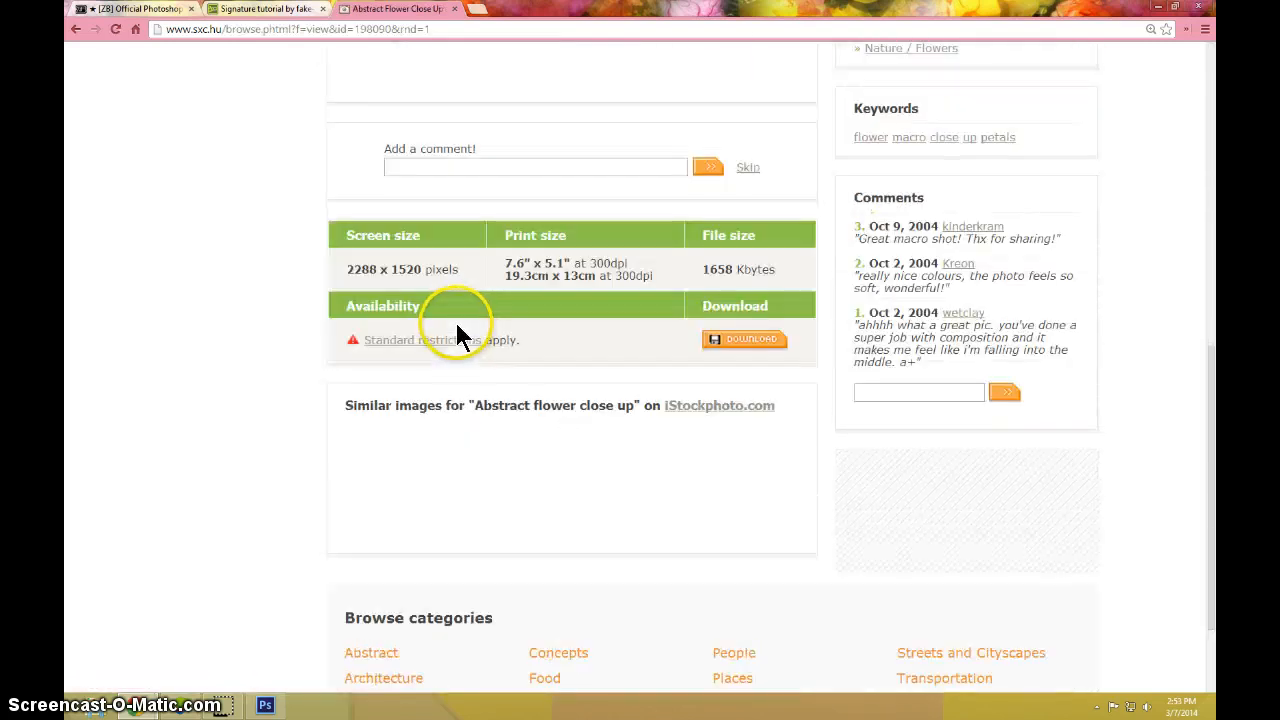
{"action": "scroll", "coordinate": [452, 333], "scroll_direction": "up", "scroll_amount": 6}
Keep loading random stock photos and settle on the gold "Vintage lamp" photo.
{"action": "left_click", "coordinate": [683, 187]}
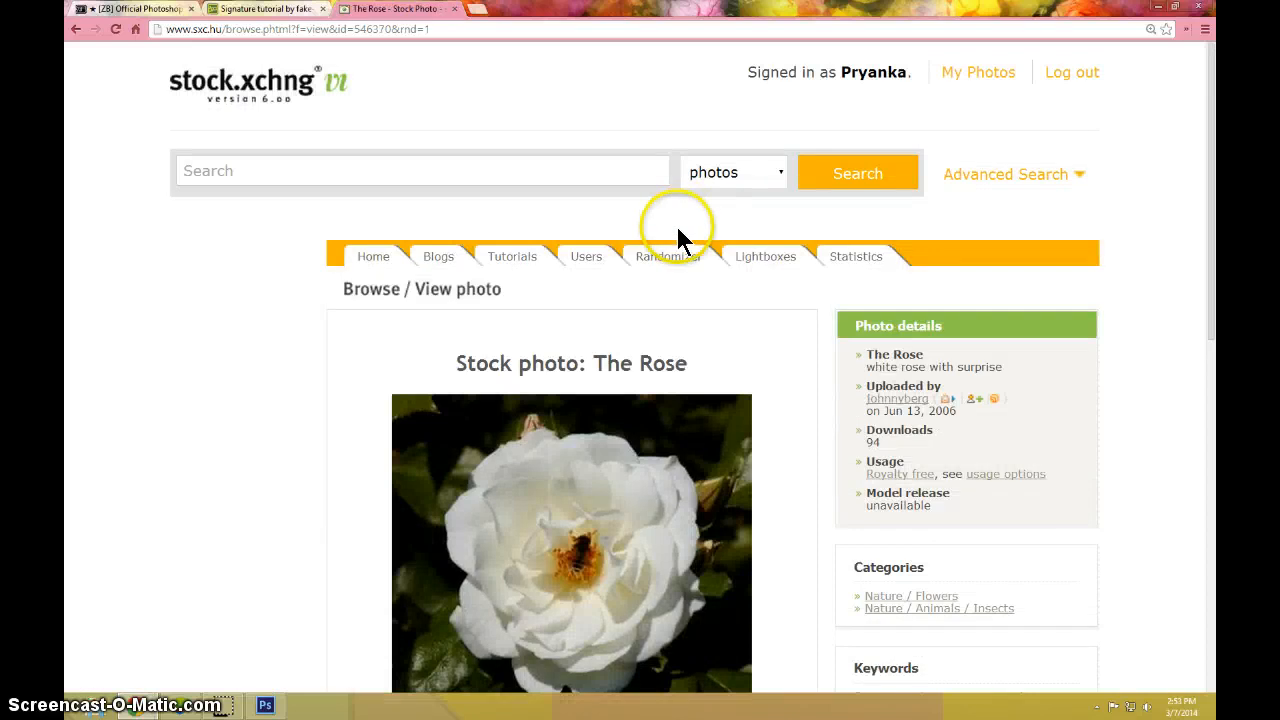
{"action": "left_click", "coordinate": [661, 256]}
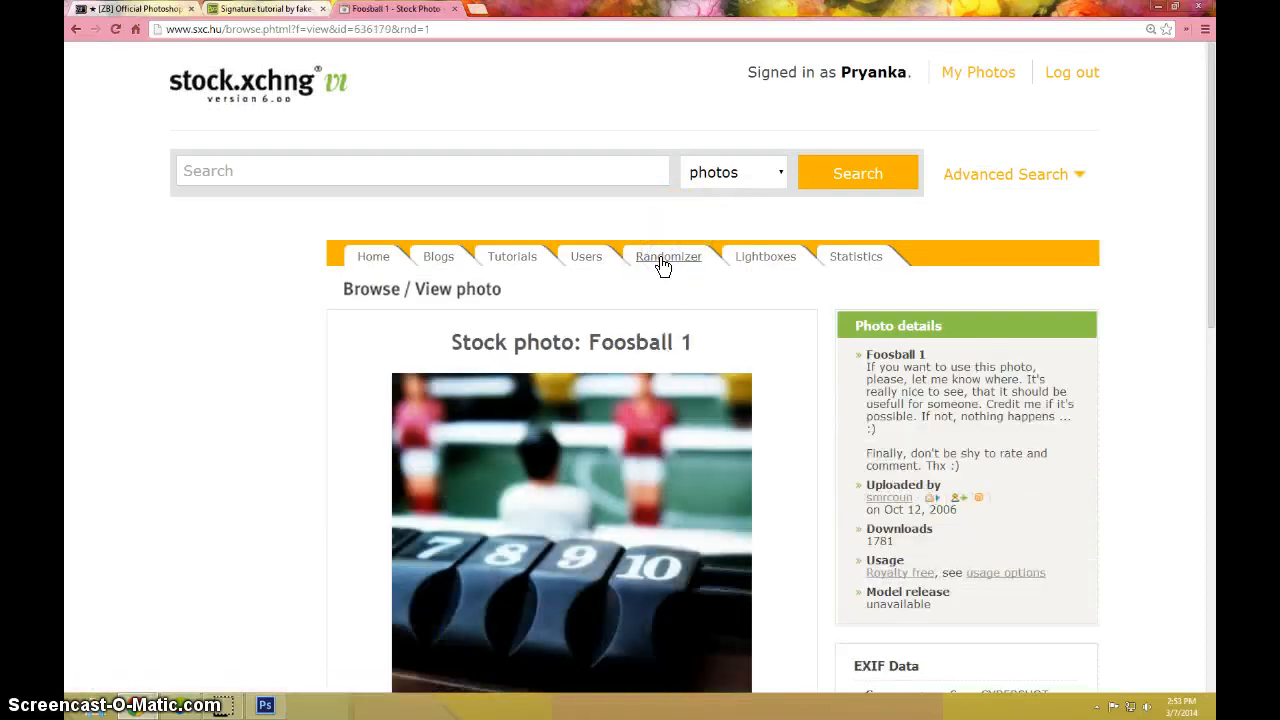
{"action": "left_click", "coordinate": [660, 270]}
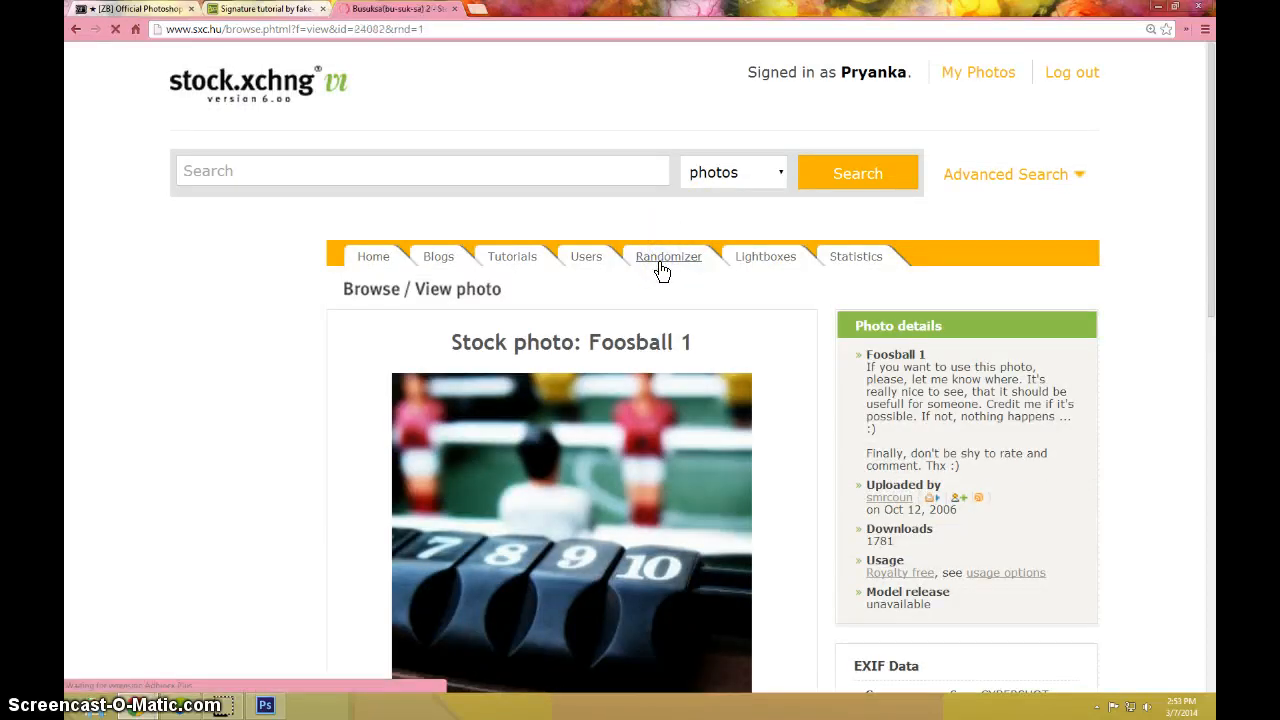
{"action": "left_click", "coordinate": [654, 266]}
{"action": "scroll", "coordinate": [646, 277], "scroll_direction": "down", "scroll_amount": 2}
{"action": "scroll", "coordinate": [651, 242], "scroll_direction": "up", "scroll_amount": 2}
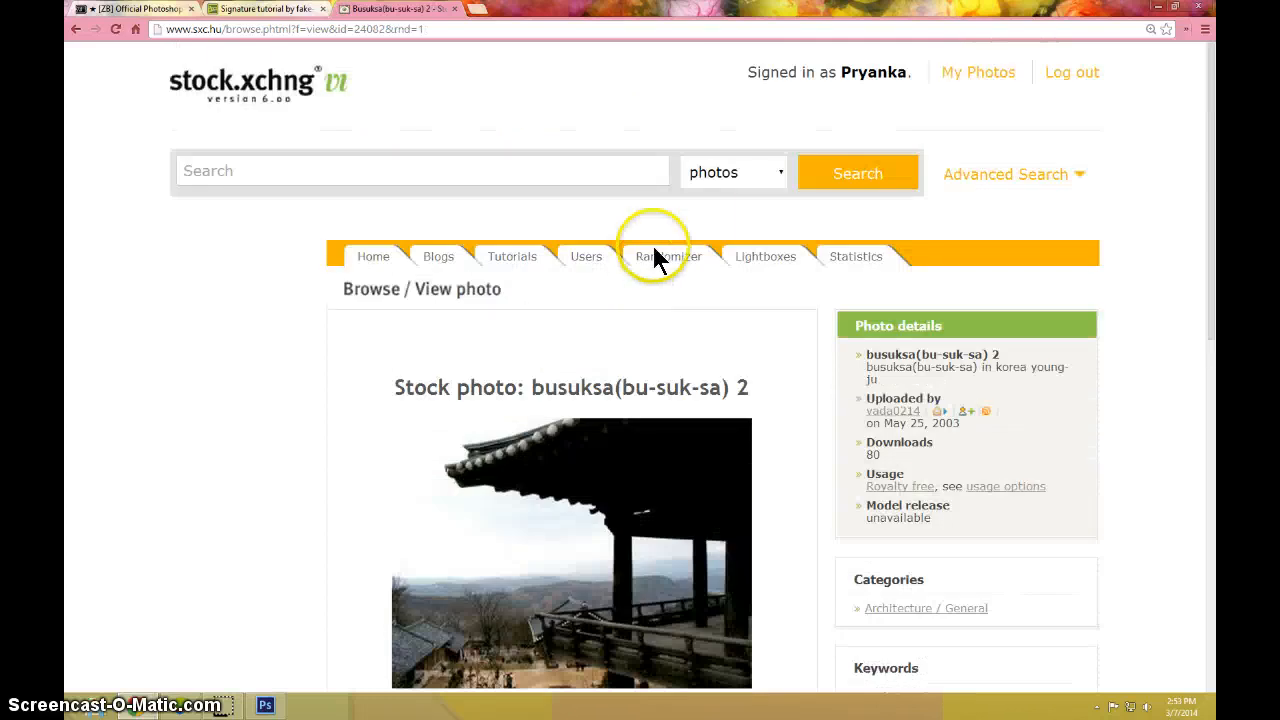
{"action": "left_click", "coordinate": [658, 254]}
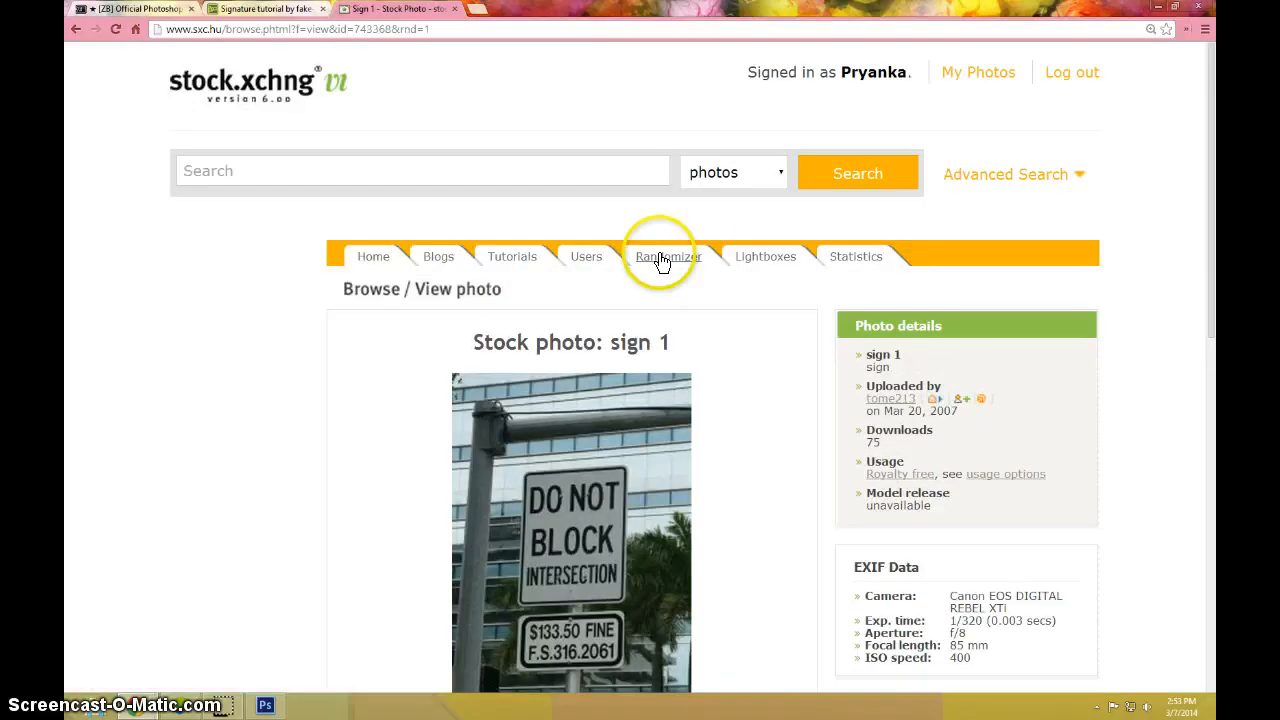
{"action": "left_click", "coordinate": [660, 263]}
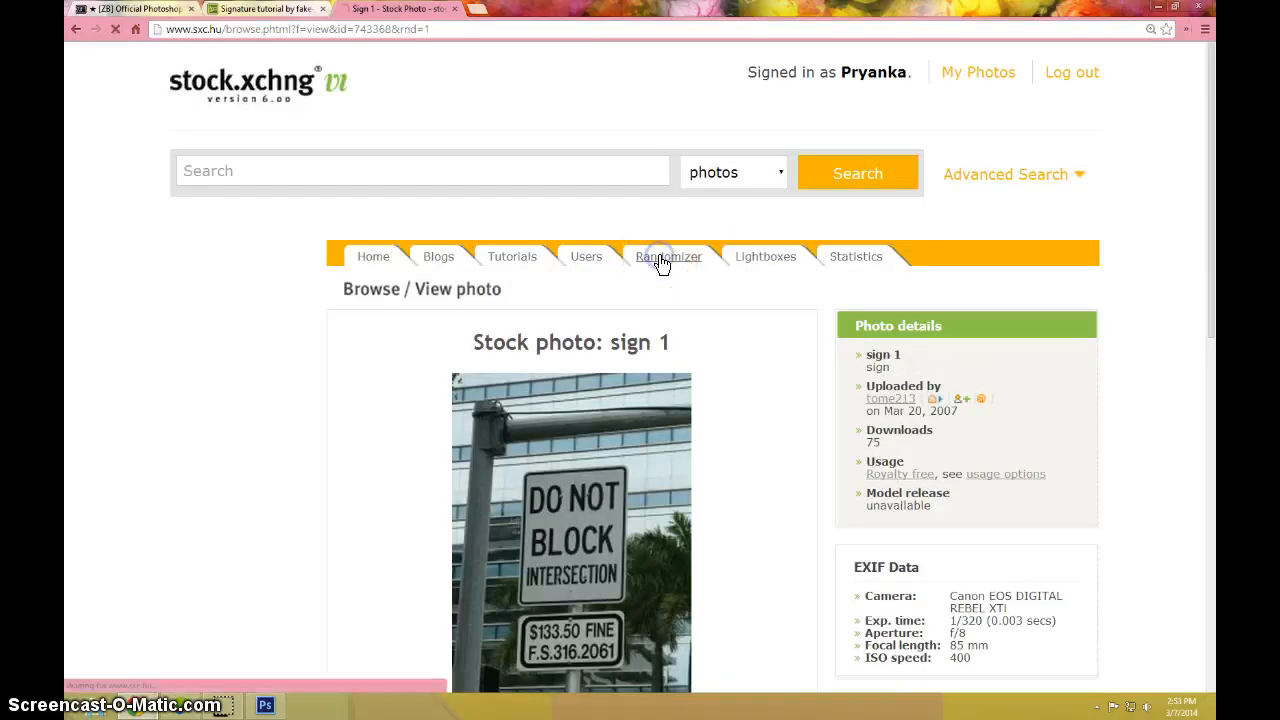
{"action": "scroll", "coordinate": [660, 263], "scroll_direction": "down", "scroll_amount": 2}
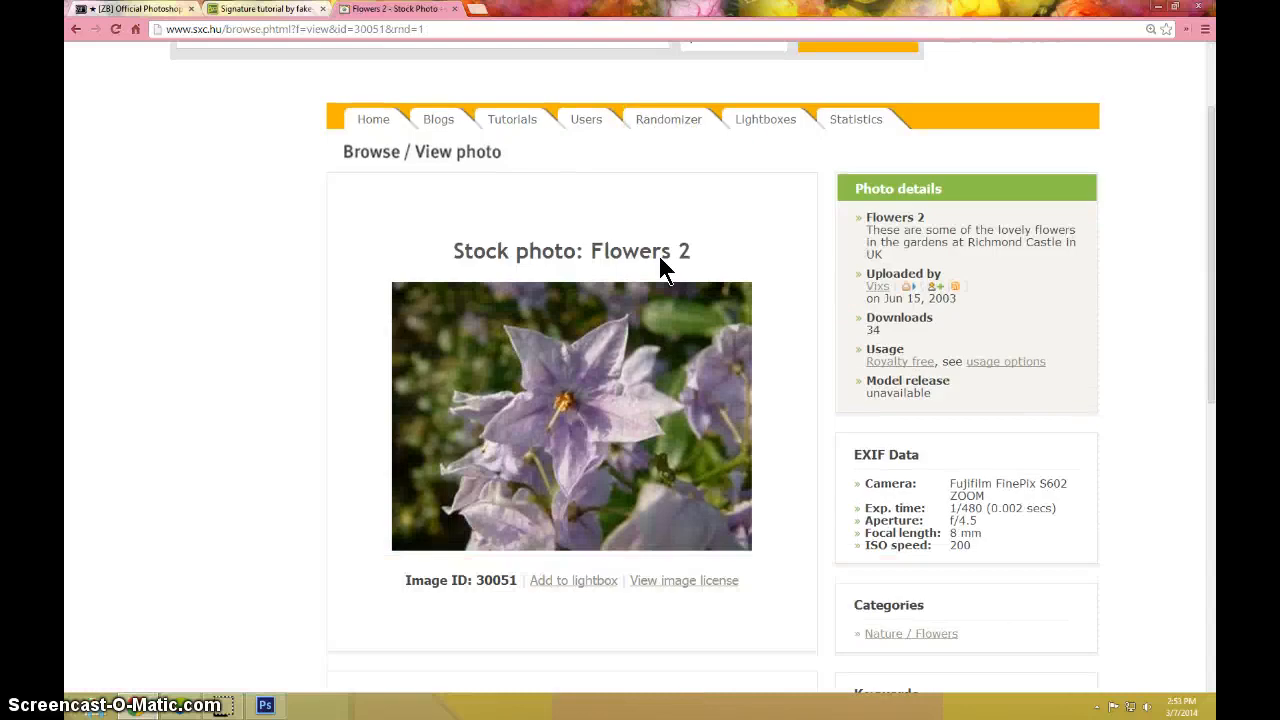
{"action": "scroll", "coordinate": [660, 251], "scroll_direction": "up", "scroll_amount": 1}
{"action": "left_click", "coordinate": [663, 155]}
{"action": "left_click", "coordinate": [665, 190]}
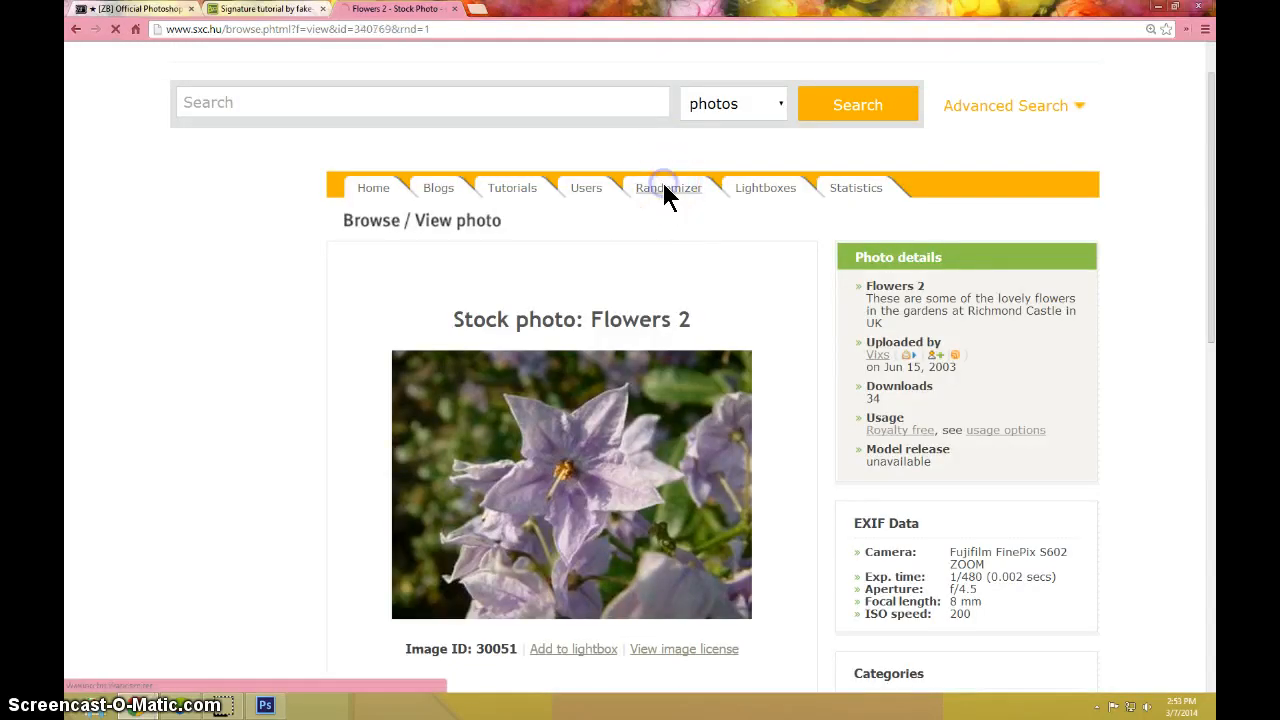
{"action": "left_click", "coordinate": [663, 198]}
{"action": "scroll", "coordinate": [670, 220], "scroll_direction": "down", "scroll_amount": 1}
{"action": "left_click", "coordinate": [672, 190]}
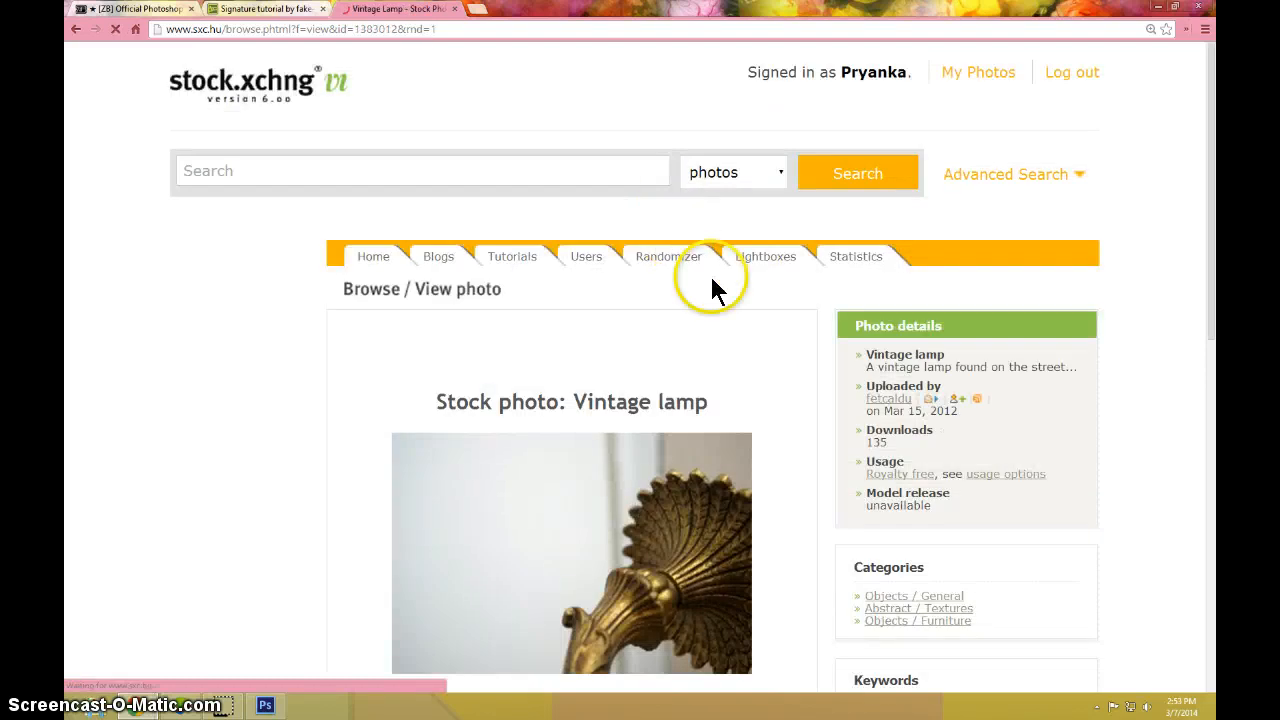
Open the full-size download of the Vintage lamp photo.
{"action": "scroll", "coordinate": [711, 289], "scroll_direction": "down", "scroll_amount": 1}
{"action": "left_click", "coordinate": [665, 420]}
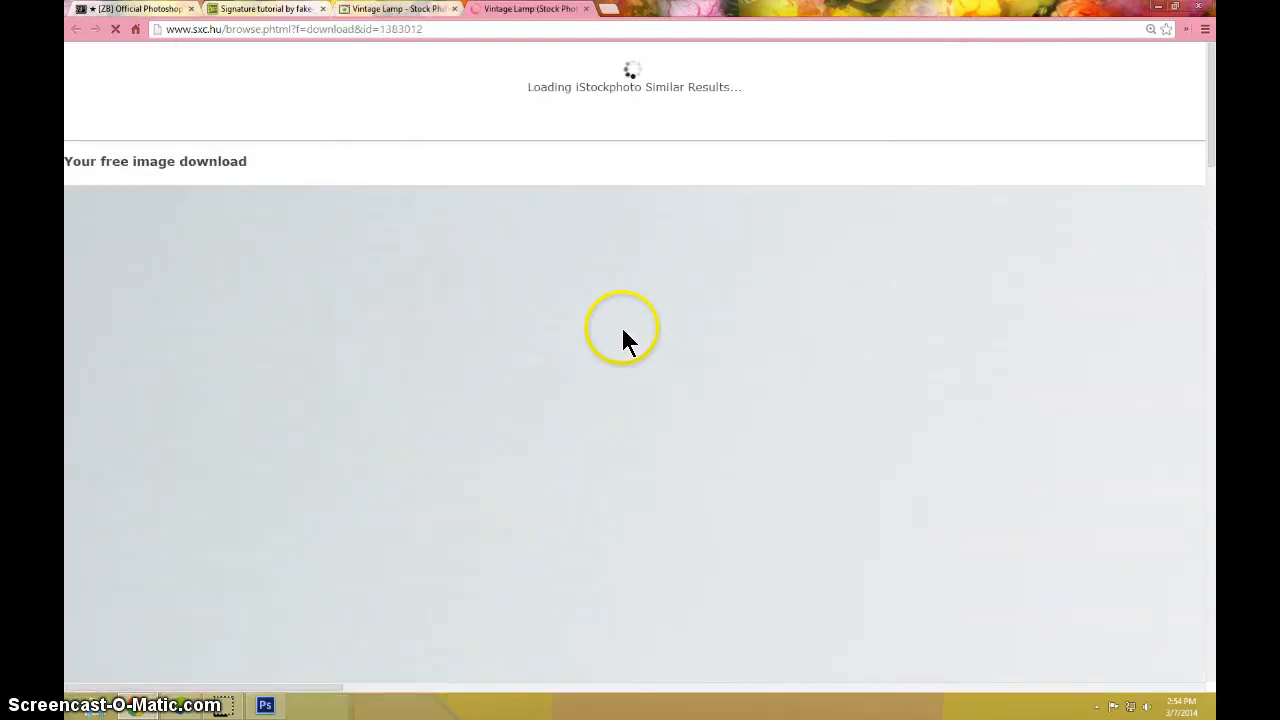
{"action": "scroll", "coordinate": [619, 358], "scroll_direction": "down", "scroll_amount": 1}
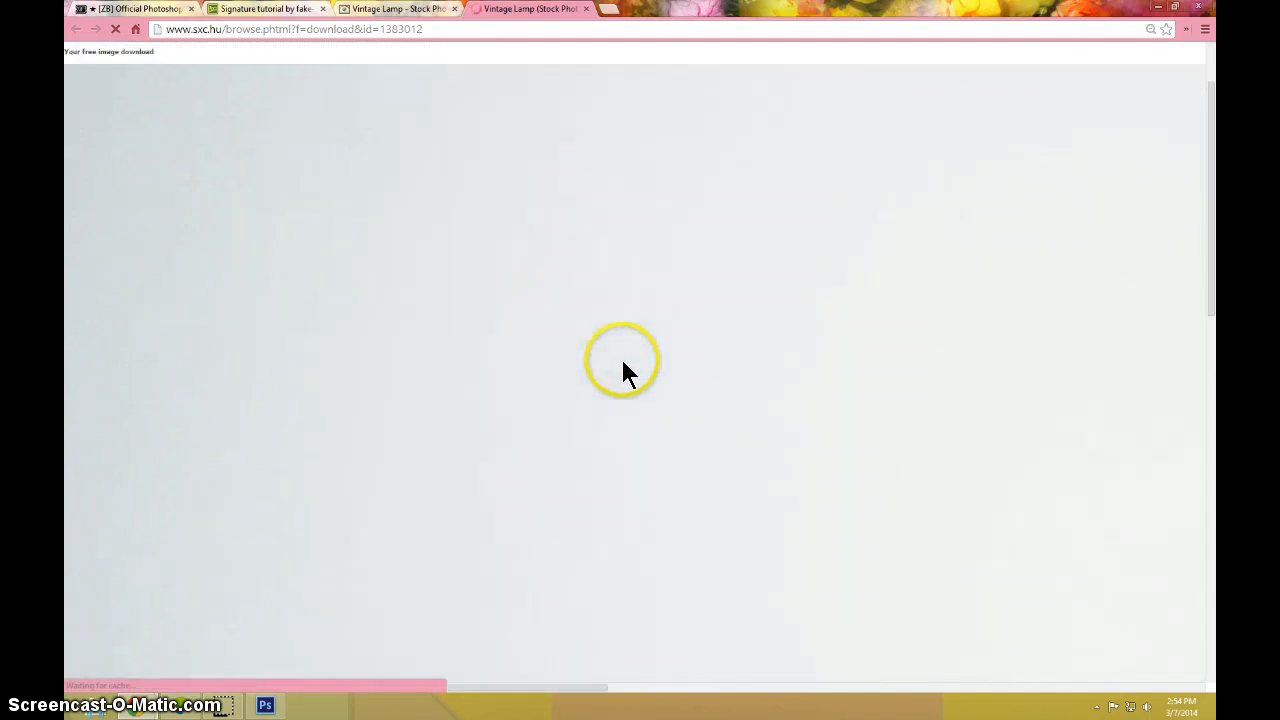
Save the full-size lamp image to the Desktop as a JPEG named gilded.
{"action": "right_click", "coordinate": [644, 330]}
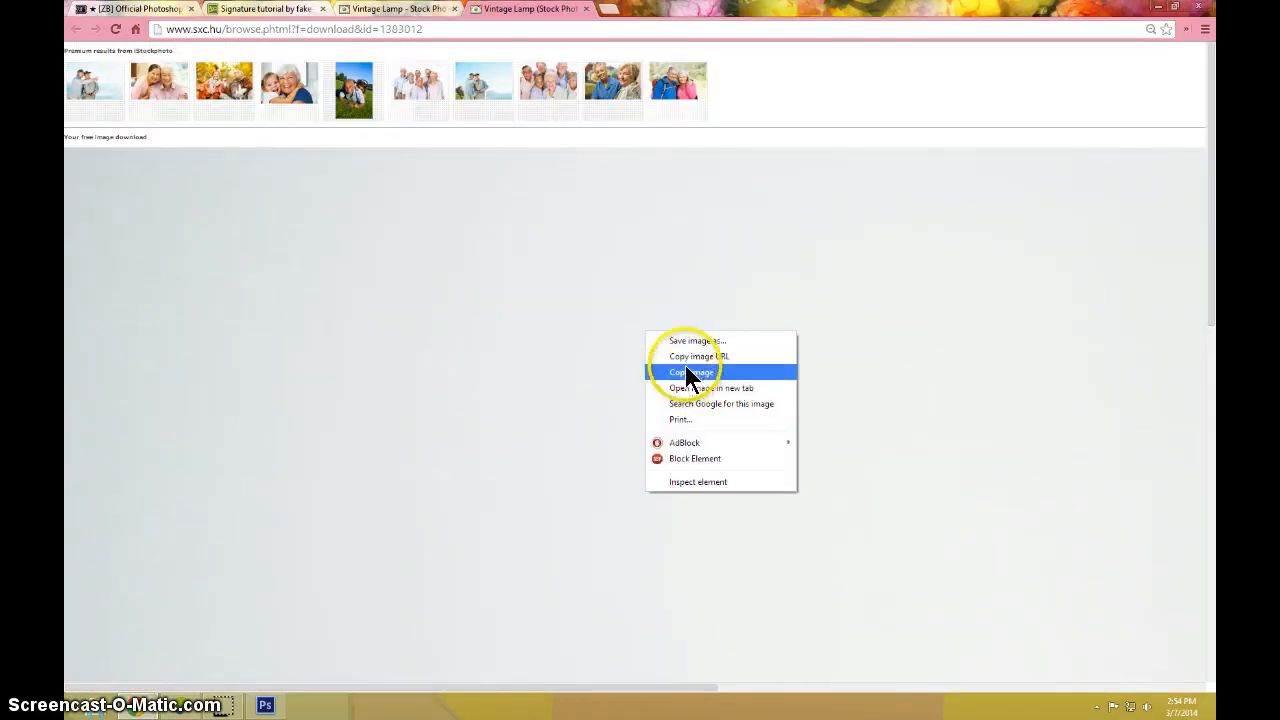
{"action": "left_click", "coordinate": [687, 345]}
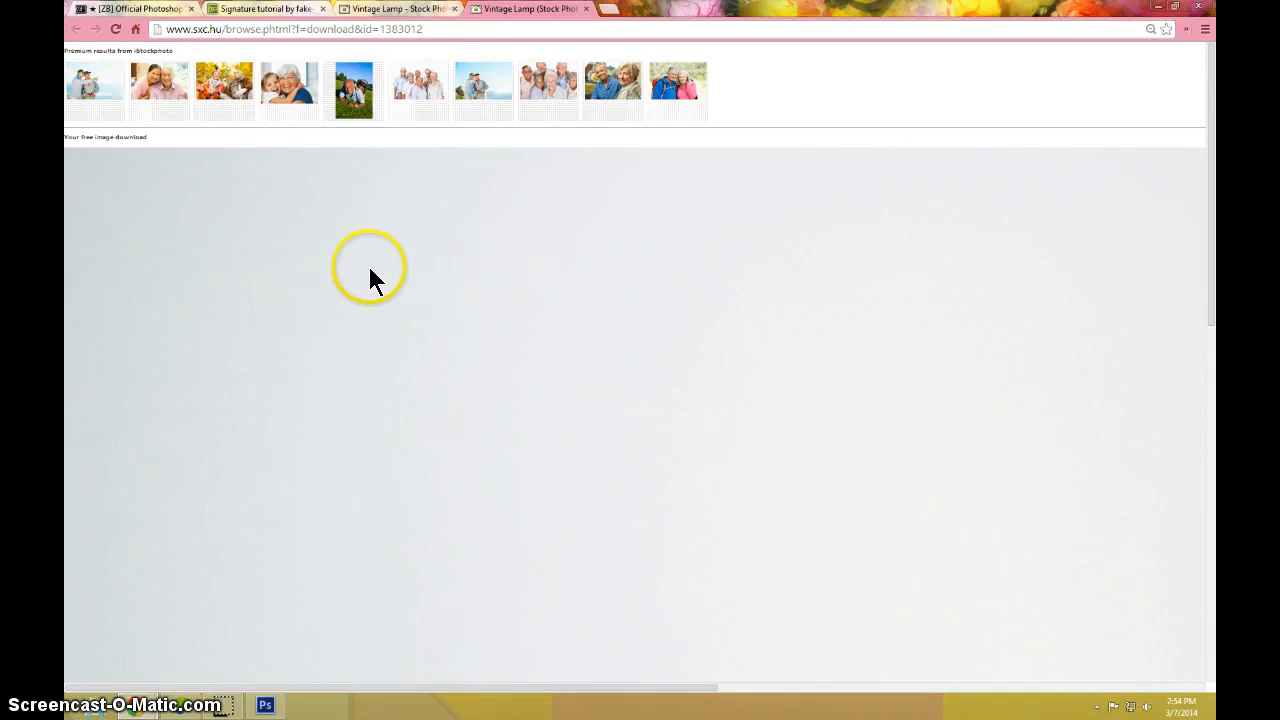
{"action": "left_click", "coordinate": [420, 258]}
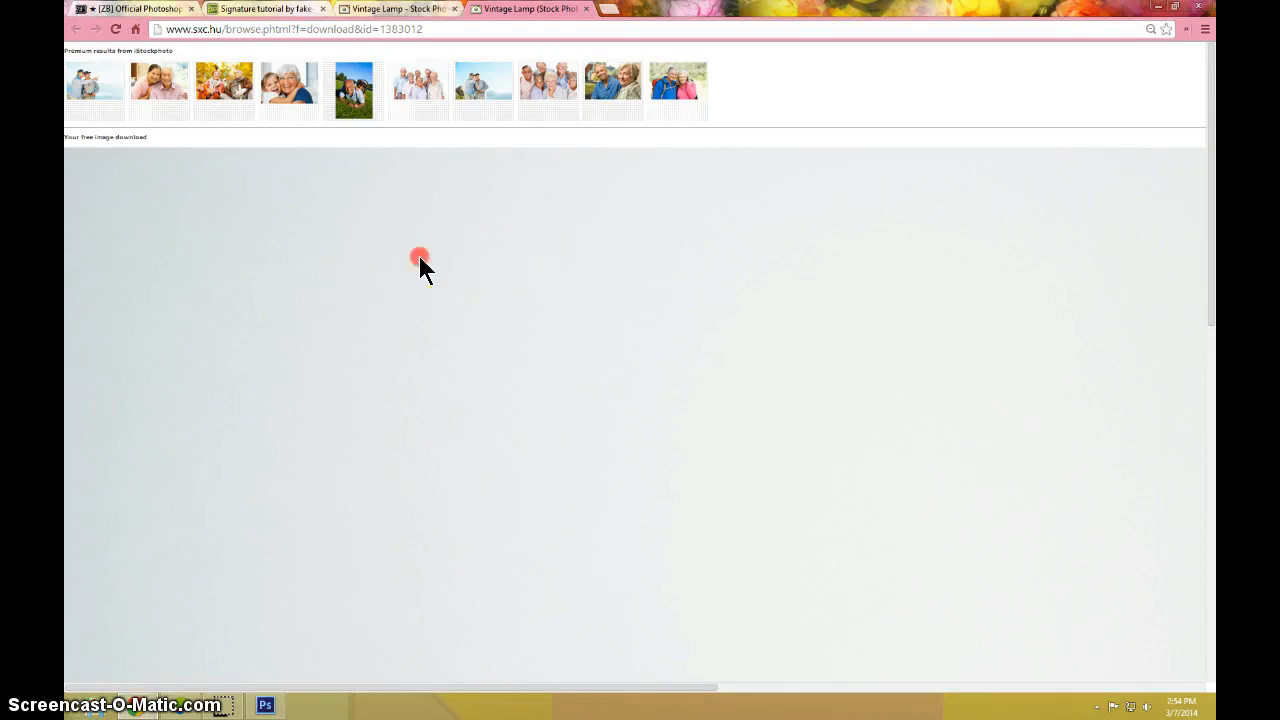
{"action": "right_click", "coordinate": [420, 258]}
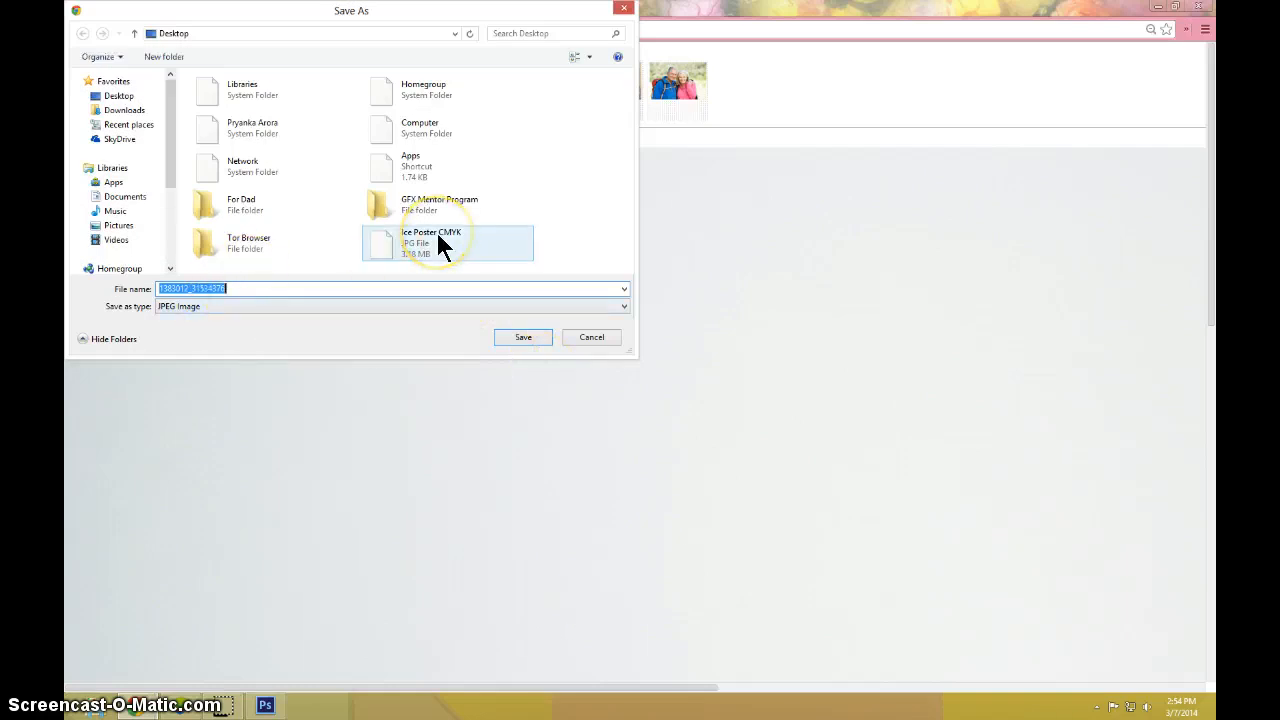
{"action": "type", "text": "gild"}
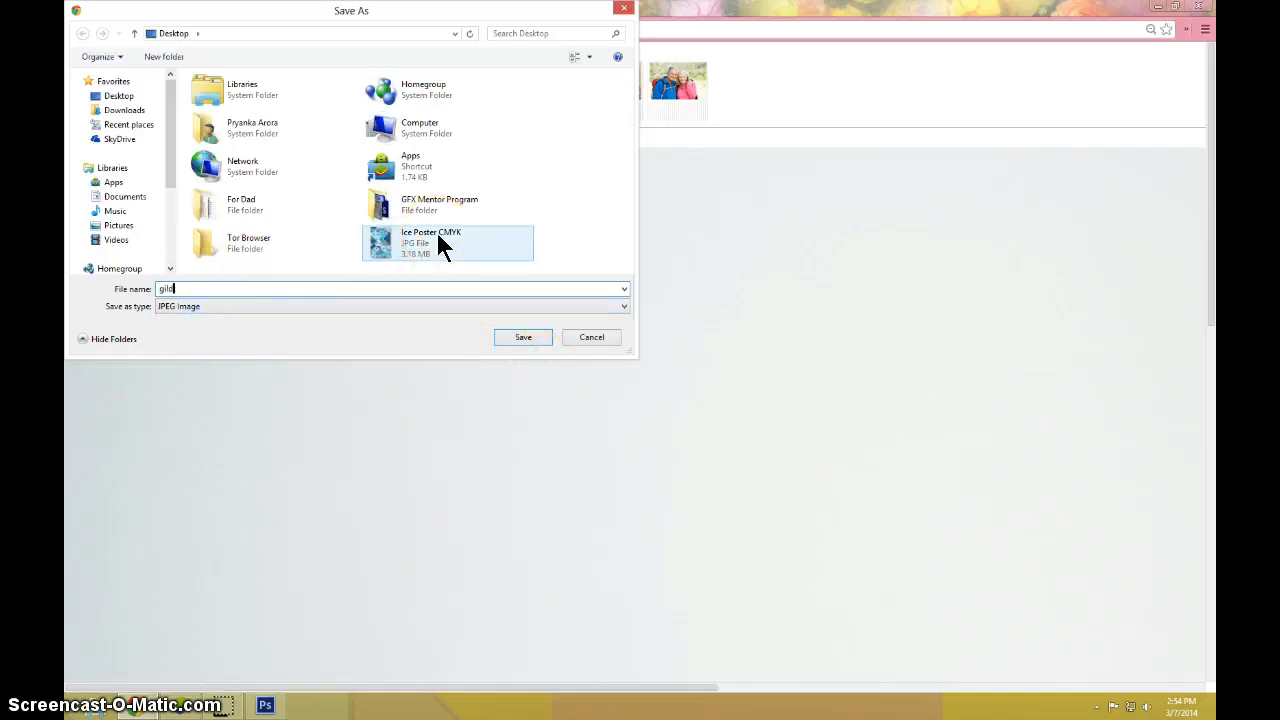
{"action": "type", "text": "ed"}
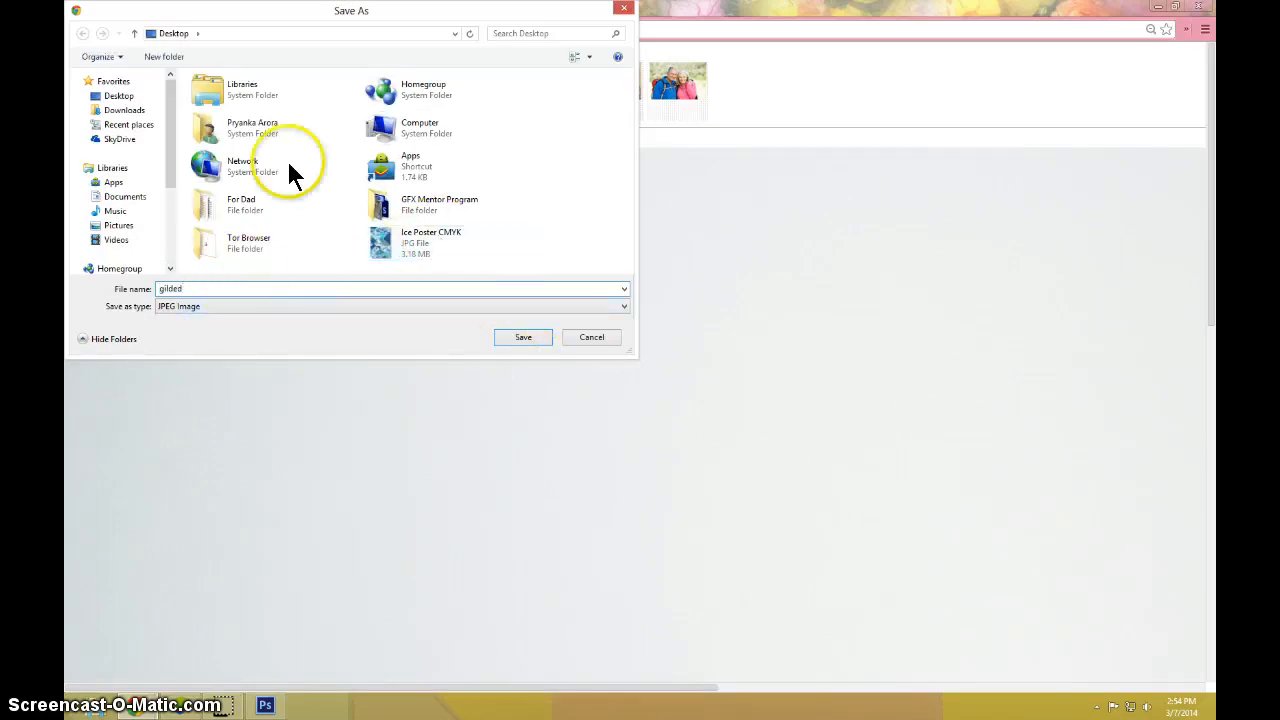
{"action": "left_click", "coordinate": [118, 96]}
{"action": "left_click", "coordinate": [514, 338]}
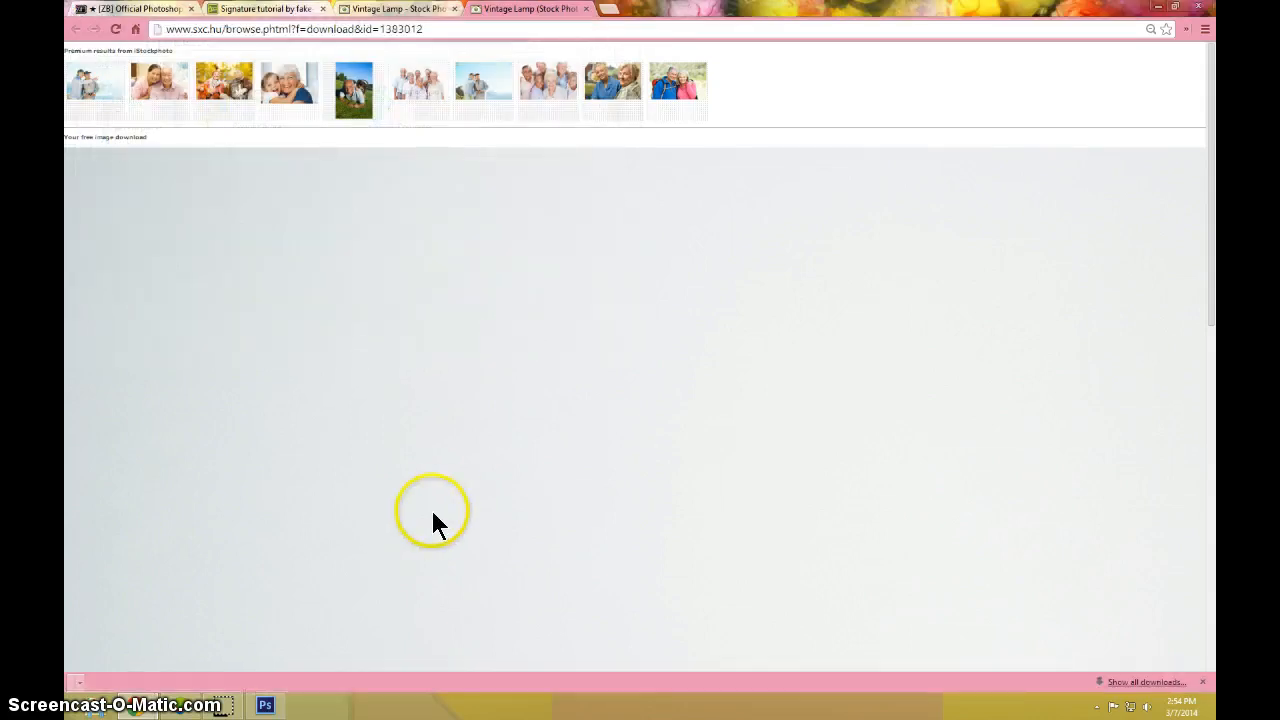
Switch to Photoshop and place the downloaded gilded.jpg into the open signature document.
{"action": "left_click_drag", "start_coordinate": [147, 688], "coordinate": [197, 677]}
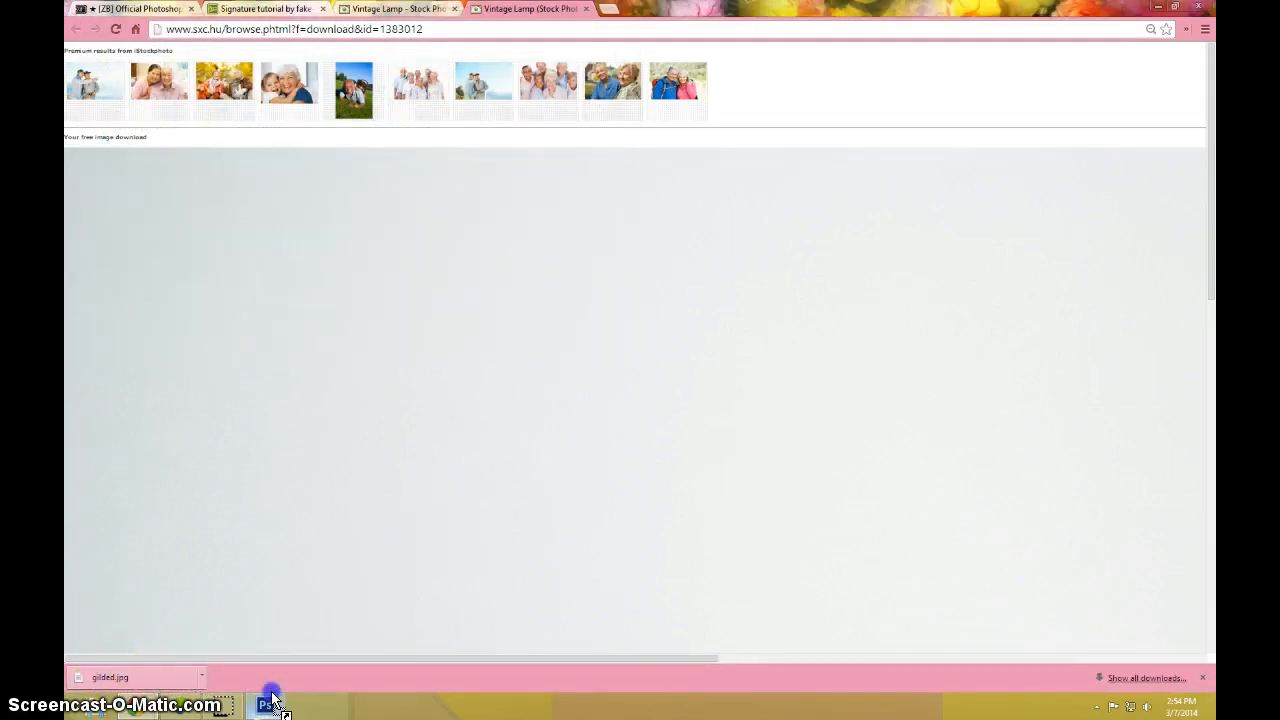
{"action": "left_click_drag", "start_coordinate": [272, 700], "coordinate": [434, 438]}
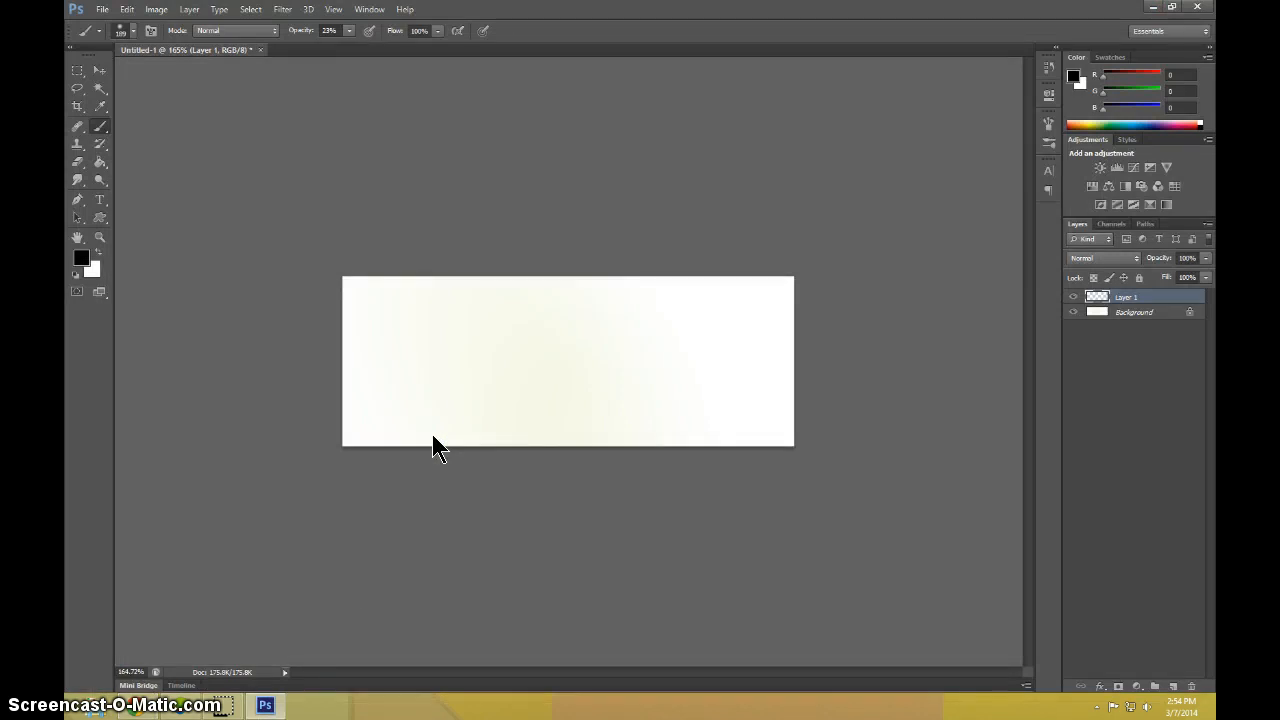
{"action": "left_click_drag", "start_coordinate": [432, 434], "coordinate": [1120, 294]}
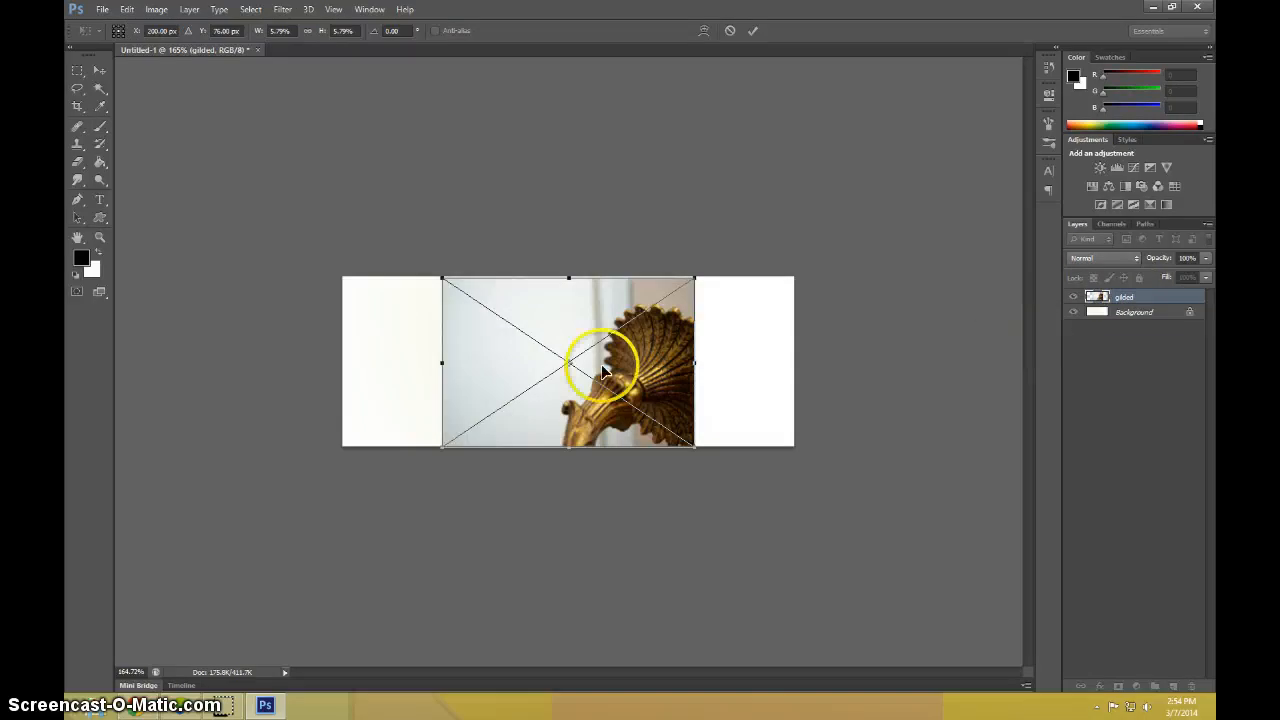
Move the placed lamp image past the canvas's upper-left corner and scale it to about 13.46% so it covers the canvas.
{"action": "left_click_drag", "start_coordinate": [603, 371], "coordinate": [451, 247]}
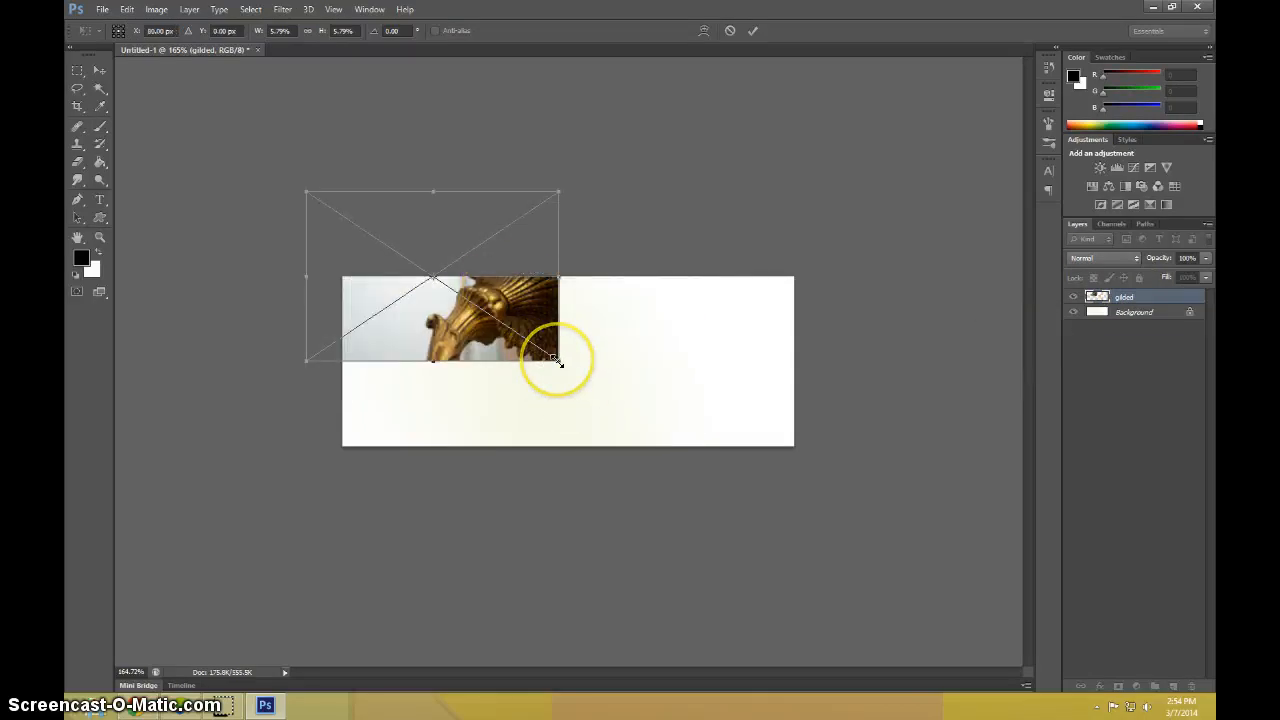
{"action": "left_click_drag", "start_coordinate": [558, 360], "coordinate": [906, 565]}
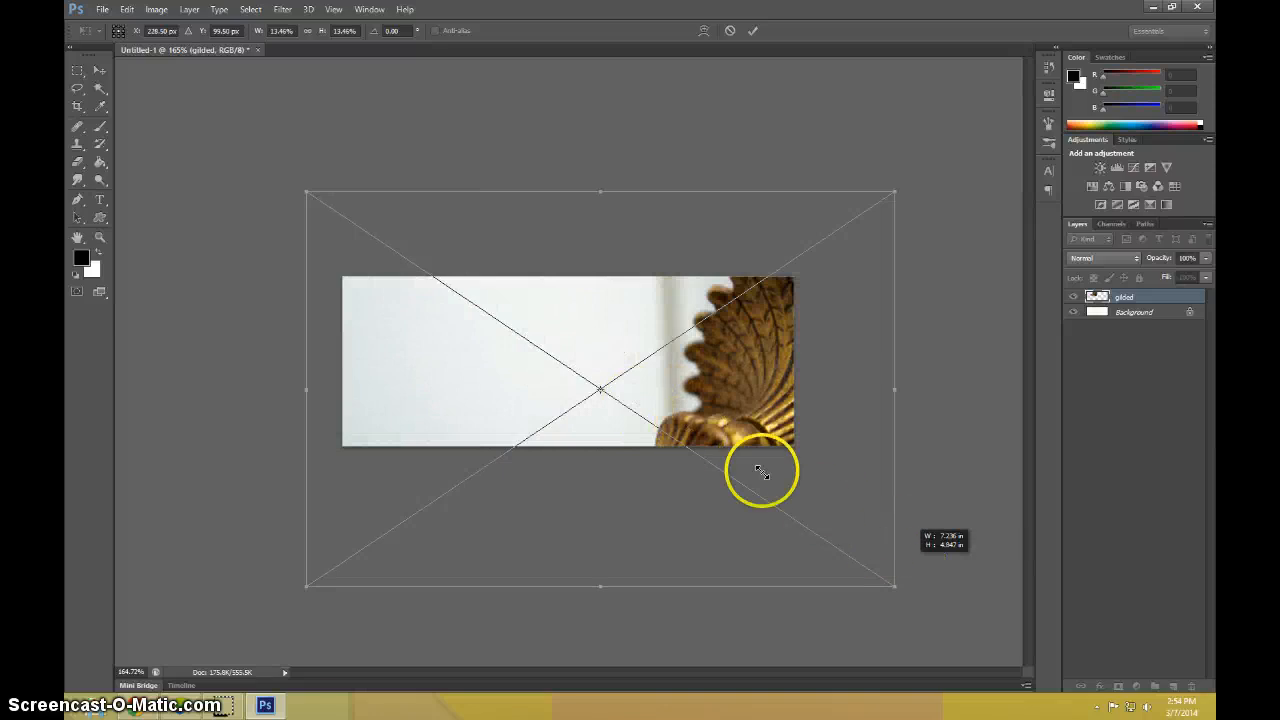
{"action": "key", "text": "Return"}
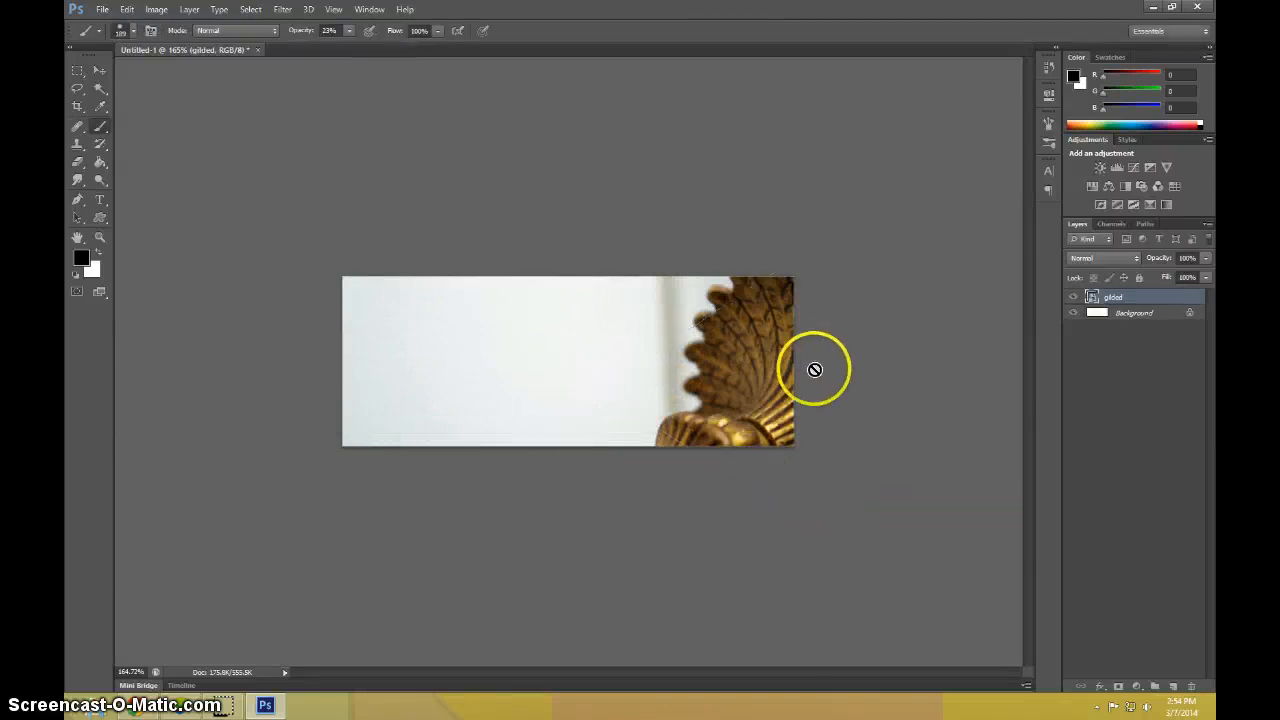
Reposition the gilded layer with the Move tool so the gold lamp fills the right half of the canvas.
{"action": "left_click", "coordinate": [98, 72]}
{"action": "left_click_drag", "start_coordinate": [554, 357], "coordinate": [460, 260]}
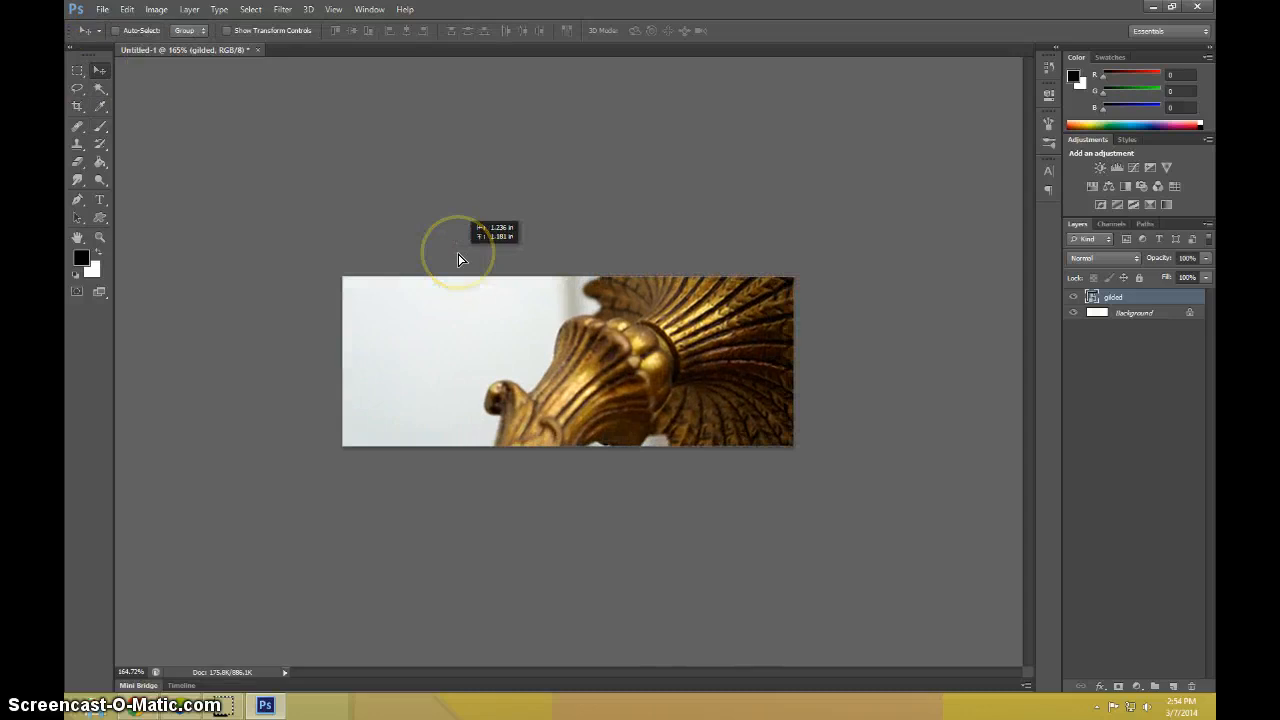
{"action": "left_click_drag", "start_coordinate": [543, 366], "coordinate": [591, 355]}
{"action": "key", "text": "z"}
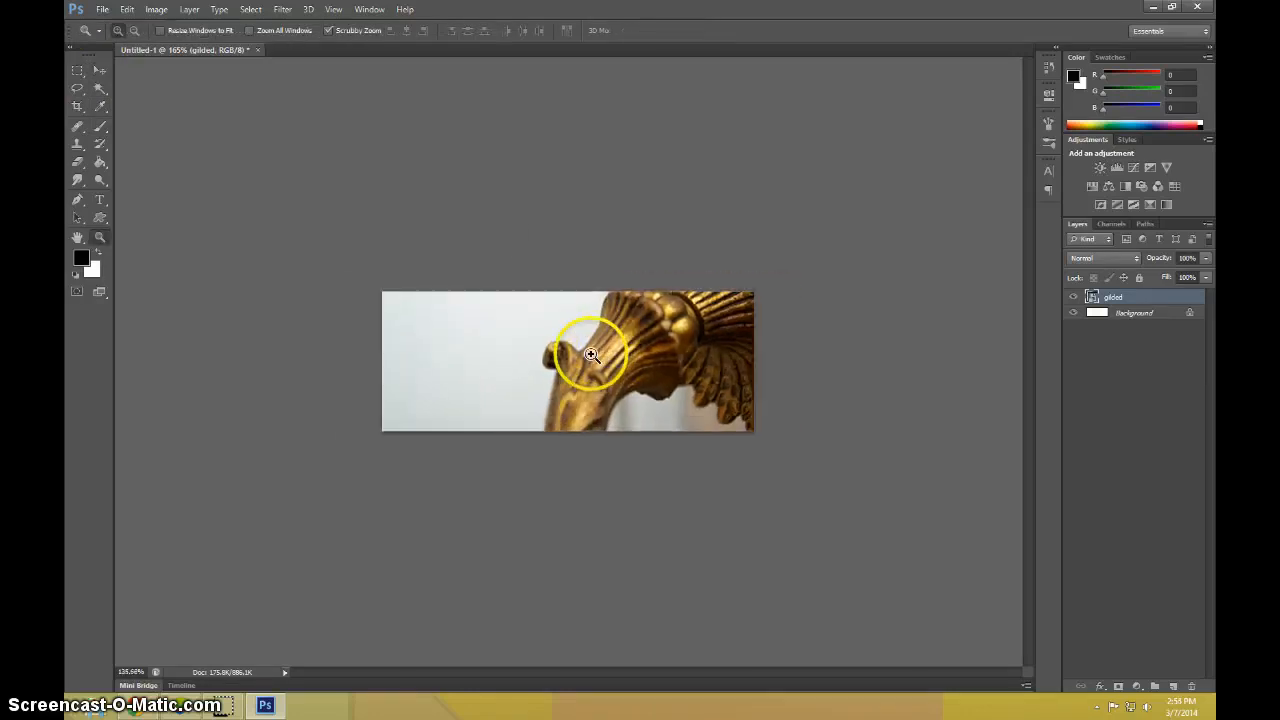
{"action": "left_click", "coordinate": [100, 70]}
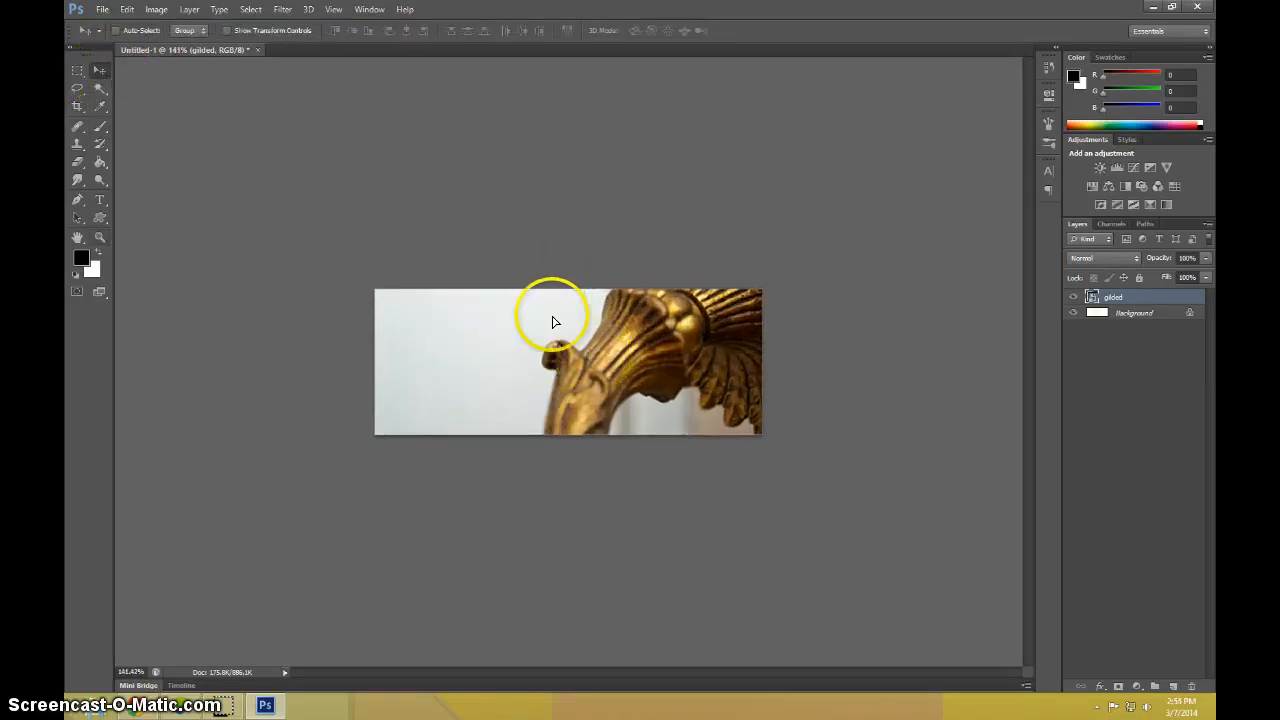
{"action": "mouse_move", "coordinate": [552, 314]}
{"action": "left_mouse_down"}
{"action": "mouse_move", "coordinate": [540, 326]}
{"action": "mouse_move", "coordinate": [552, 330]}
{"action": "left_mouse_up"}
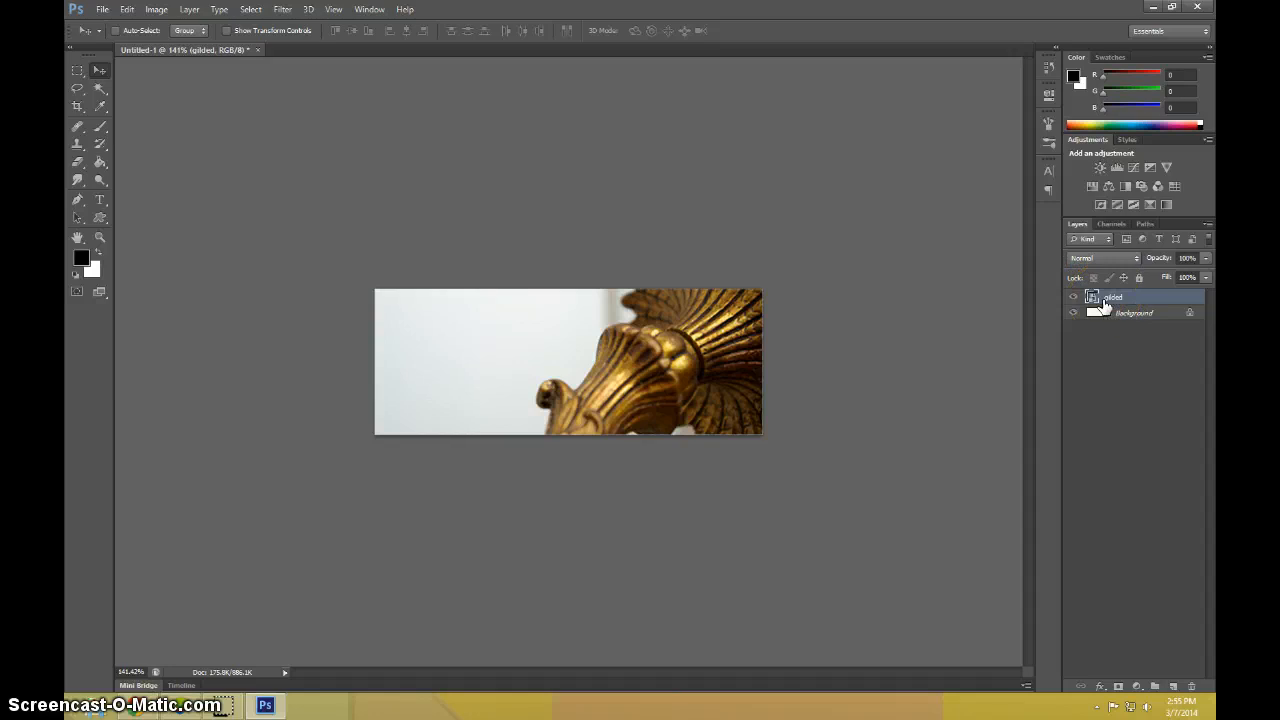
{"action": "key", "text": "ctrl+j"}
{"action": "left_click_drag", "start_coordinate": [1105, 306], "coordinate": [1134, 320]}
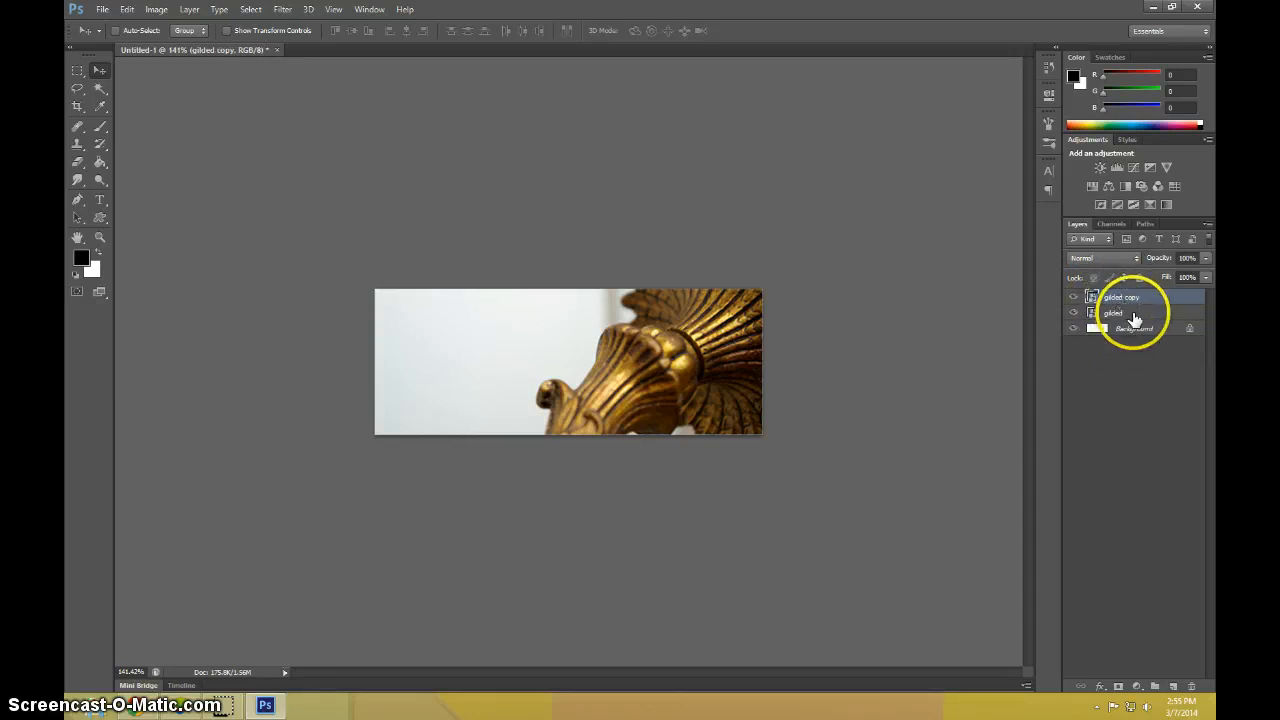
{"action": "key", "text": "ctrl+e"}
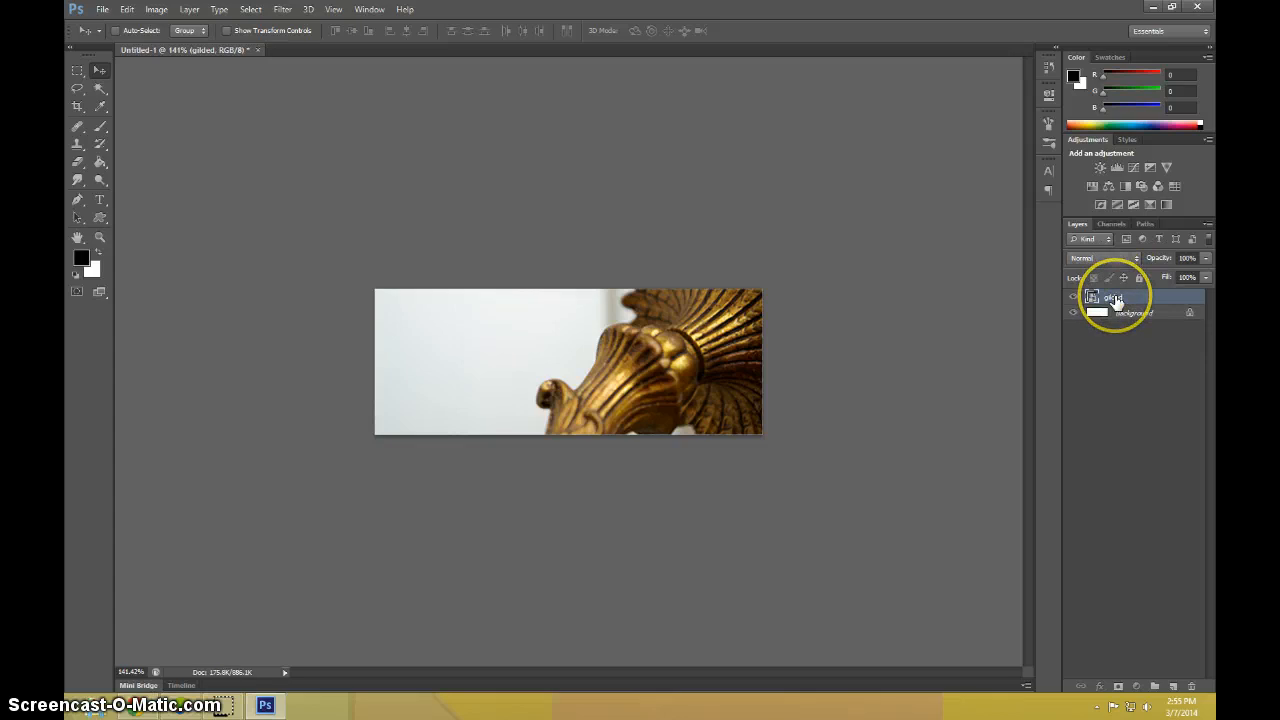
Duplicate the gilded layer.
{"action": "left_click_drag", "start_coordinate": [1116, 302], "coordinate": [1116, 688]}
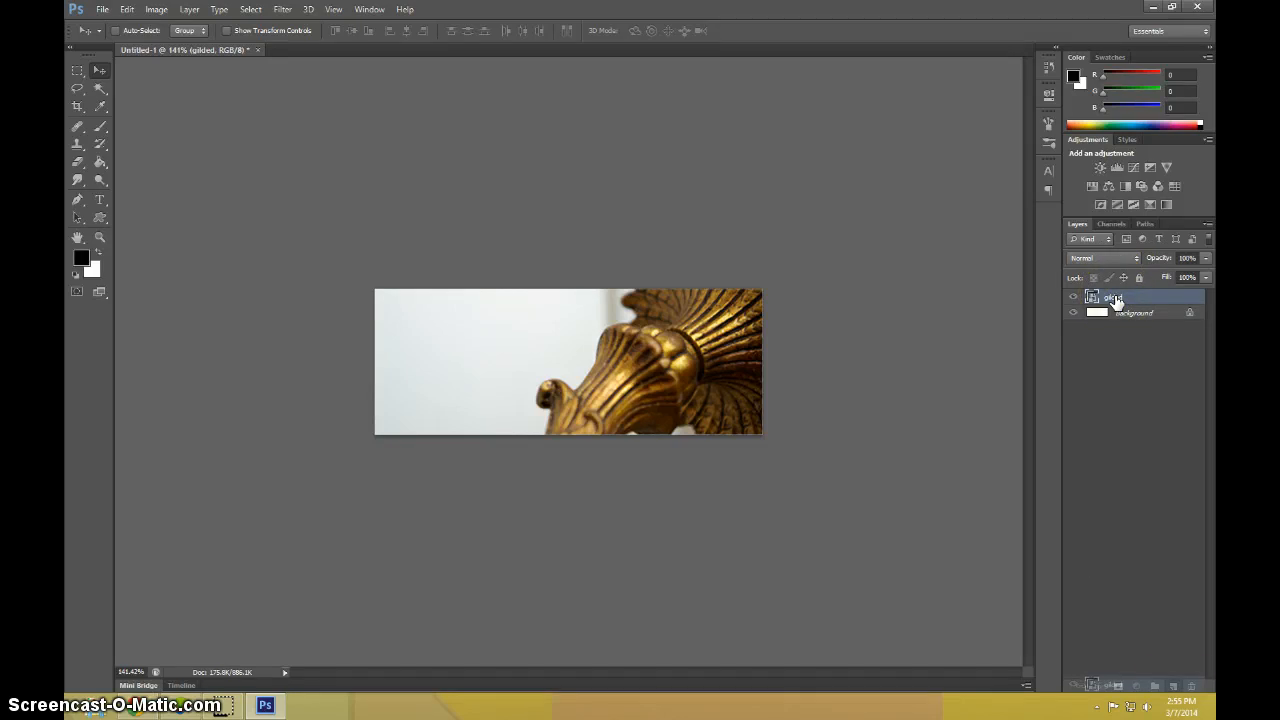
{"action": "left_click_drag", "start_coordinate": [1175, 688], "coordinate": [1174, 688]}
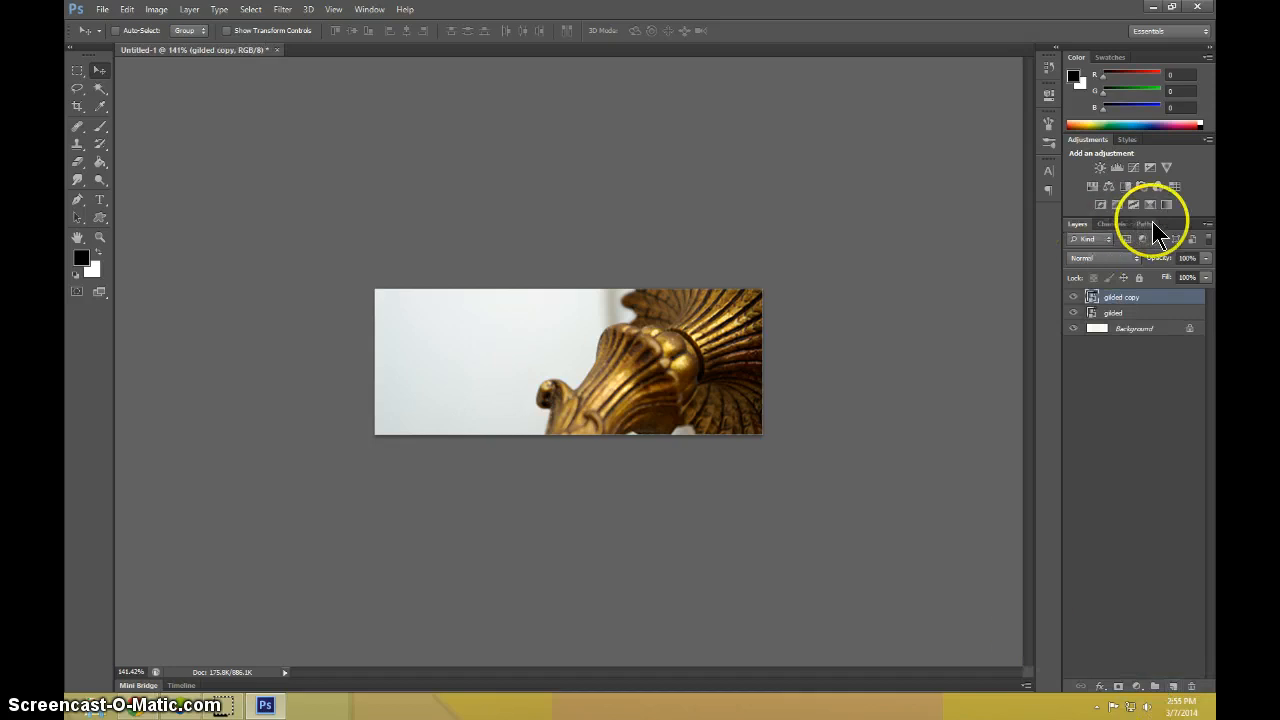
{"action": "left_click", "coordinate": [1119, 315]}
{"action": "right_click", "coordinate": [1119, 315]}
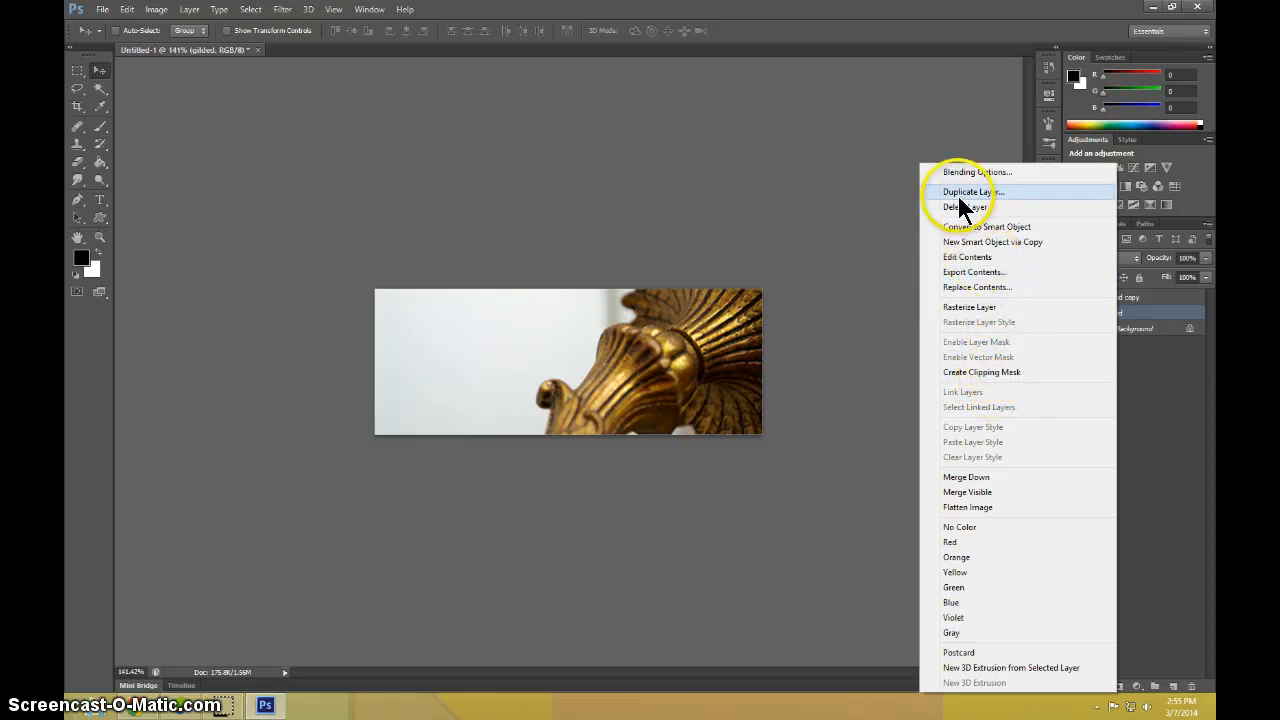
{"action": "left_click", "coordinate": [1157, 429]}
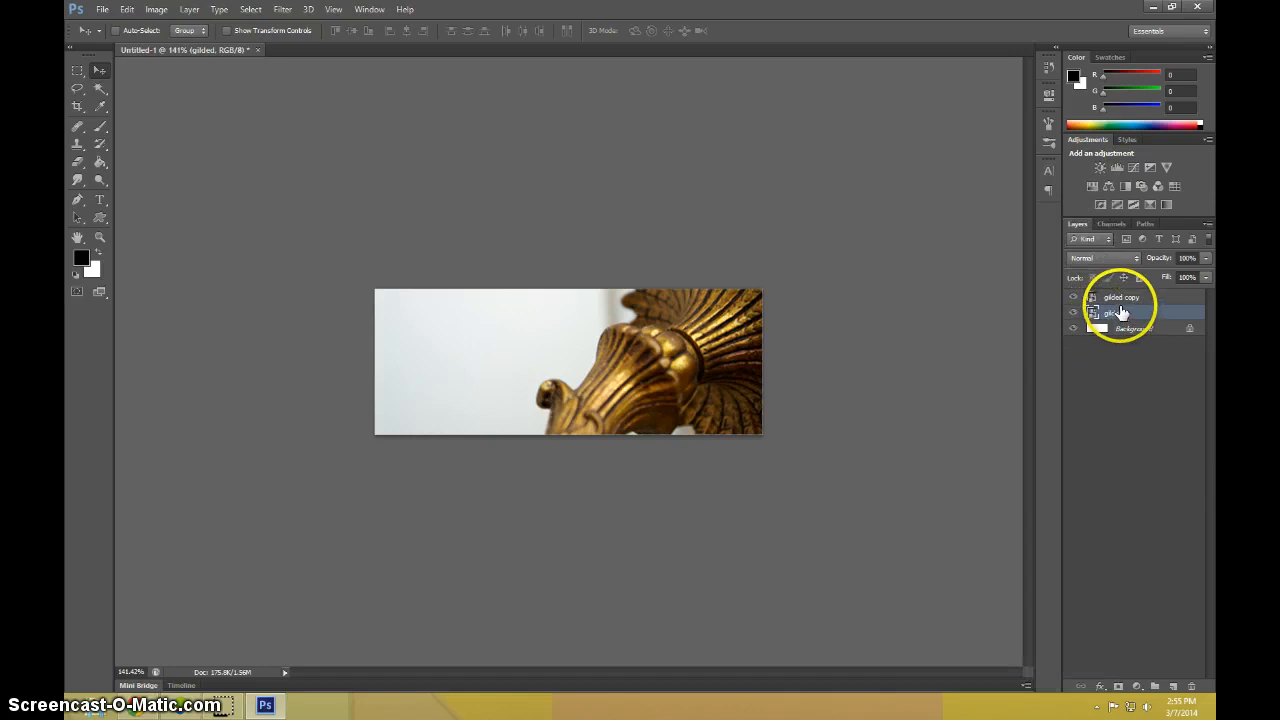
Flip the gilded copy layer horizontally so its lamp lies on the canvas's left half.
{"action": "left_click", "coordinate": [1093, 299]}
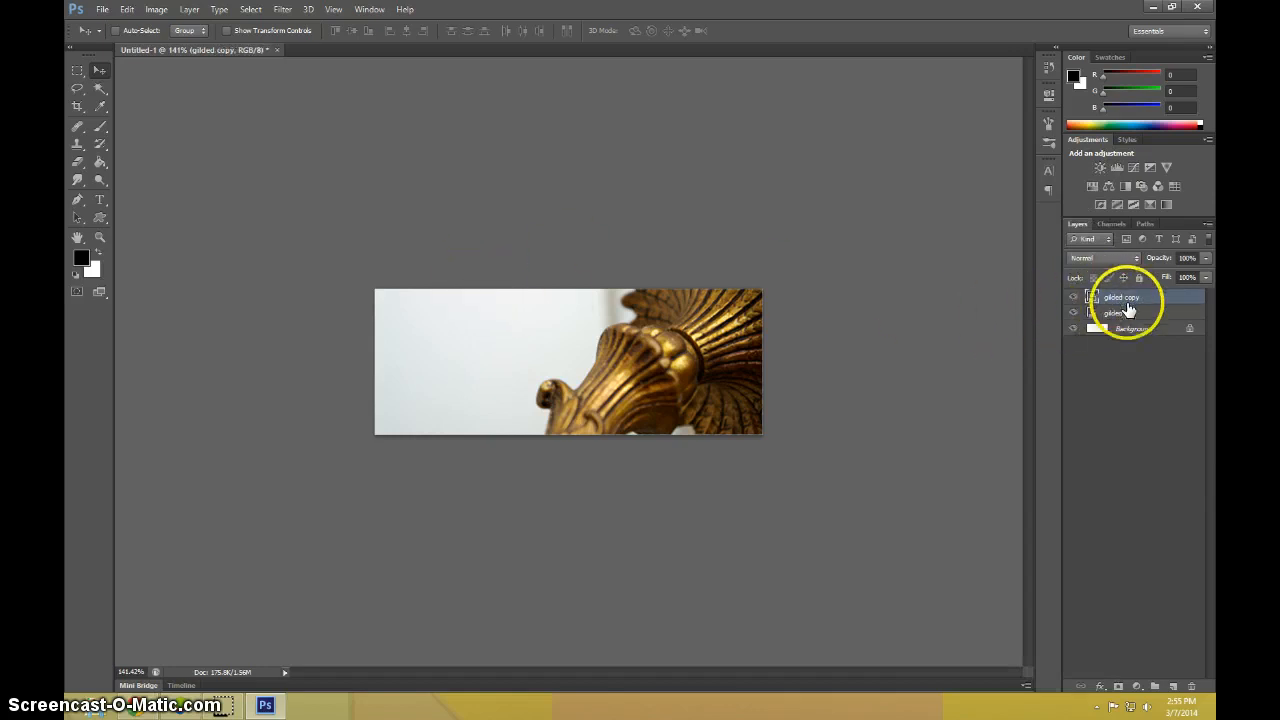
{"action": "left_click", "coordinate": [155, 9]}
{"action": "mouse_move", "coordinate": [130, 10]}
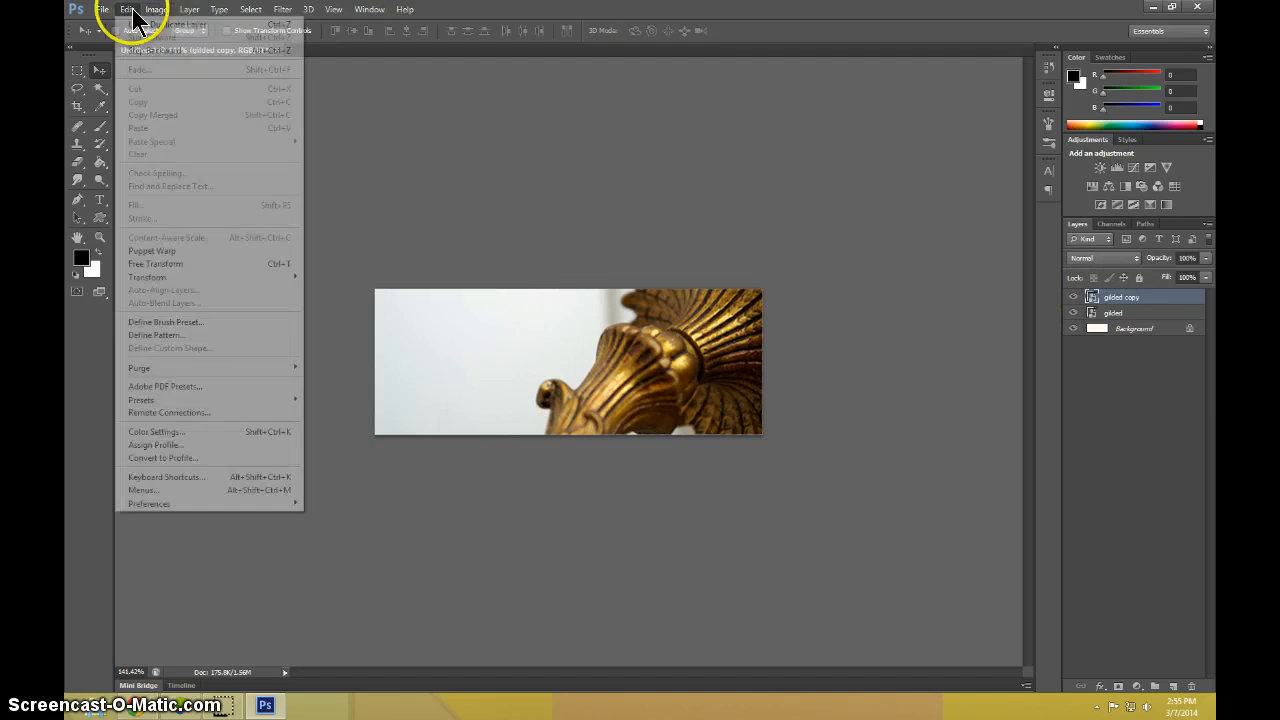
{"action": "mouse_move", "coordinate": [177, 277]}
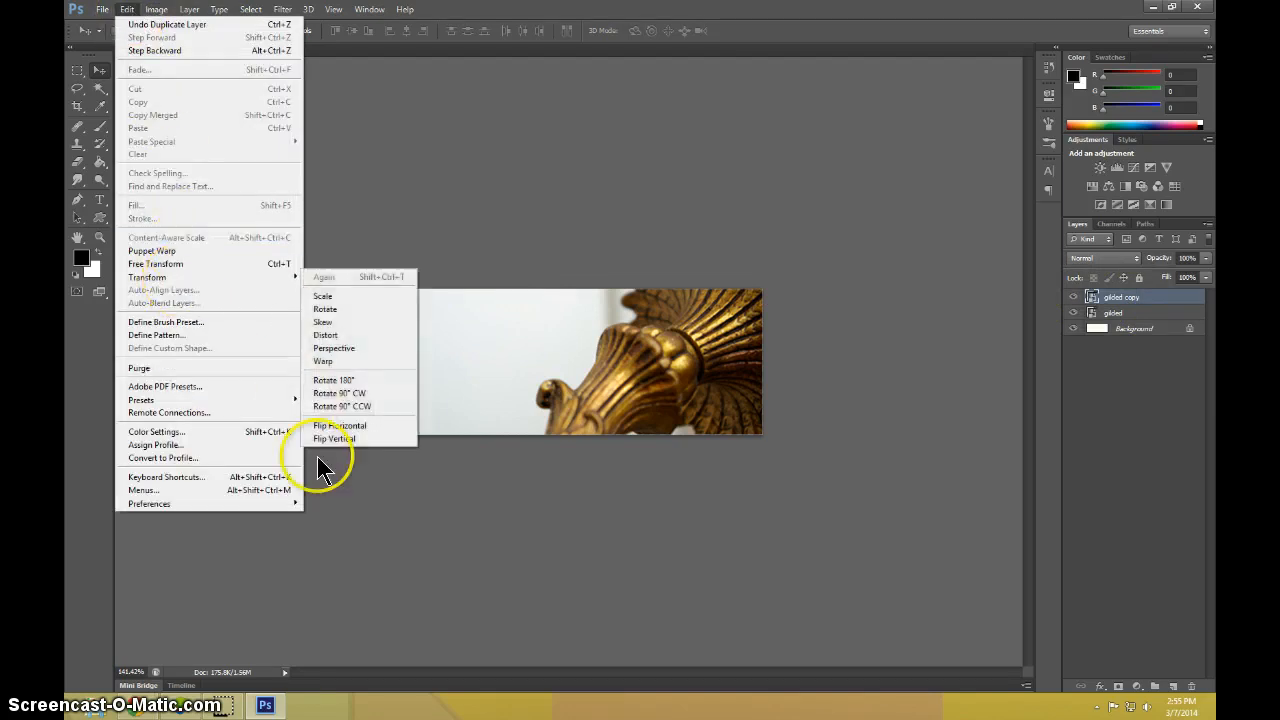
{"action": "left_click", "coordinate": [334, 424]}
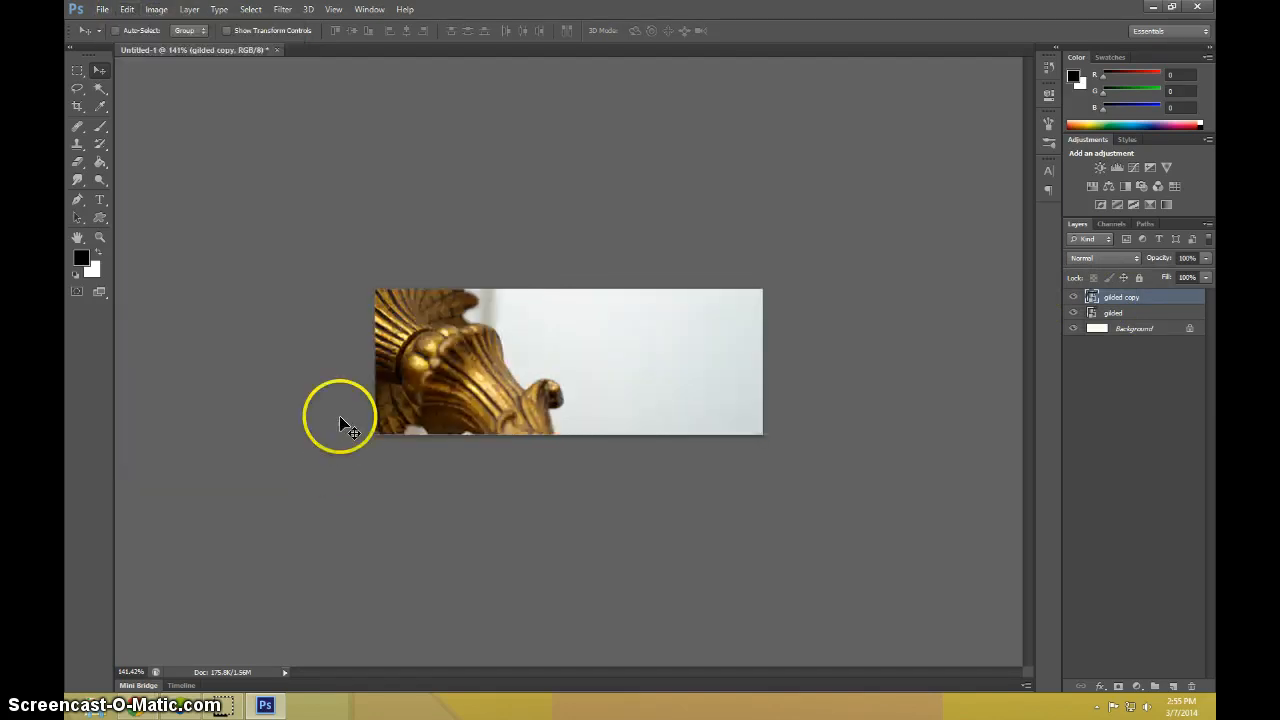
Marquee-select the right half of the canvas and try to delete that area from the gilded copy layer.
{"action": "left_click", "coordinate": [73, 75]}
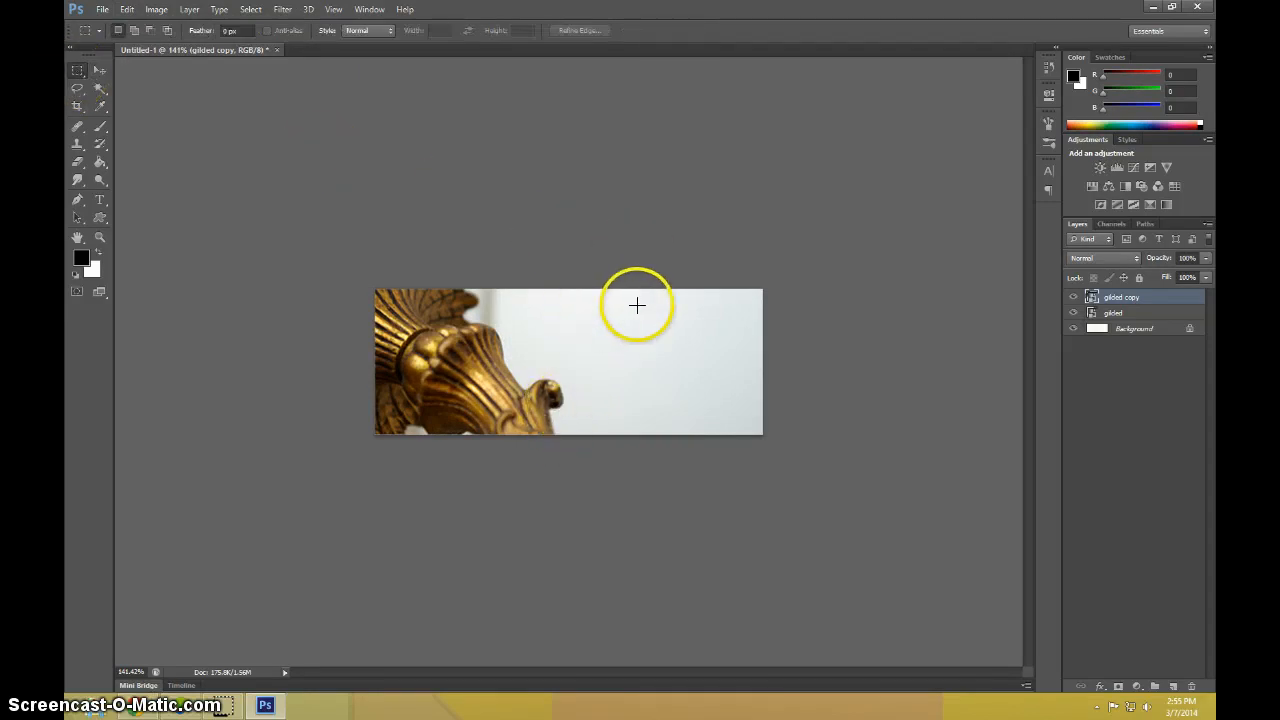
{"action": "left_click_drag", "start_coordinate": [786, 270], "coordinate": [569, 488]}
{"action": "key", "text": "Delete"}
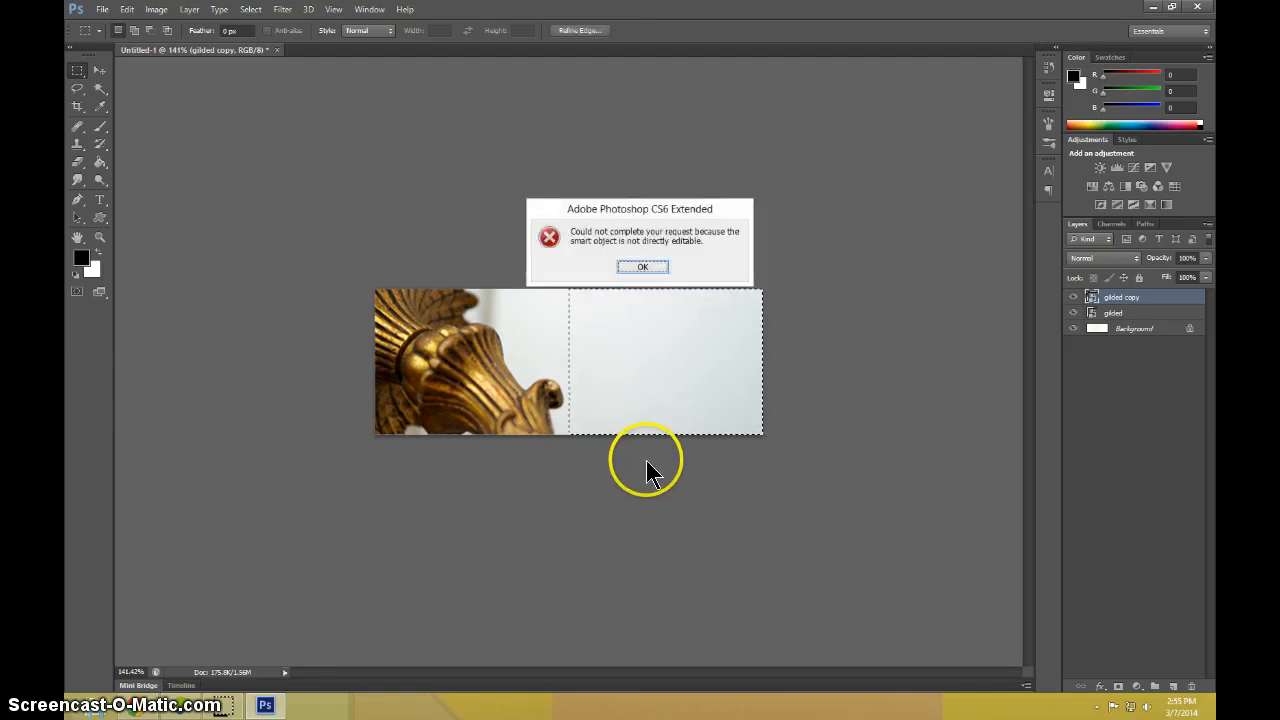
{"action": "left_click", "coordinate": [646, 267]}
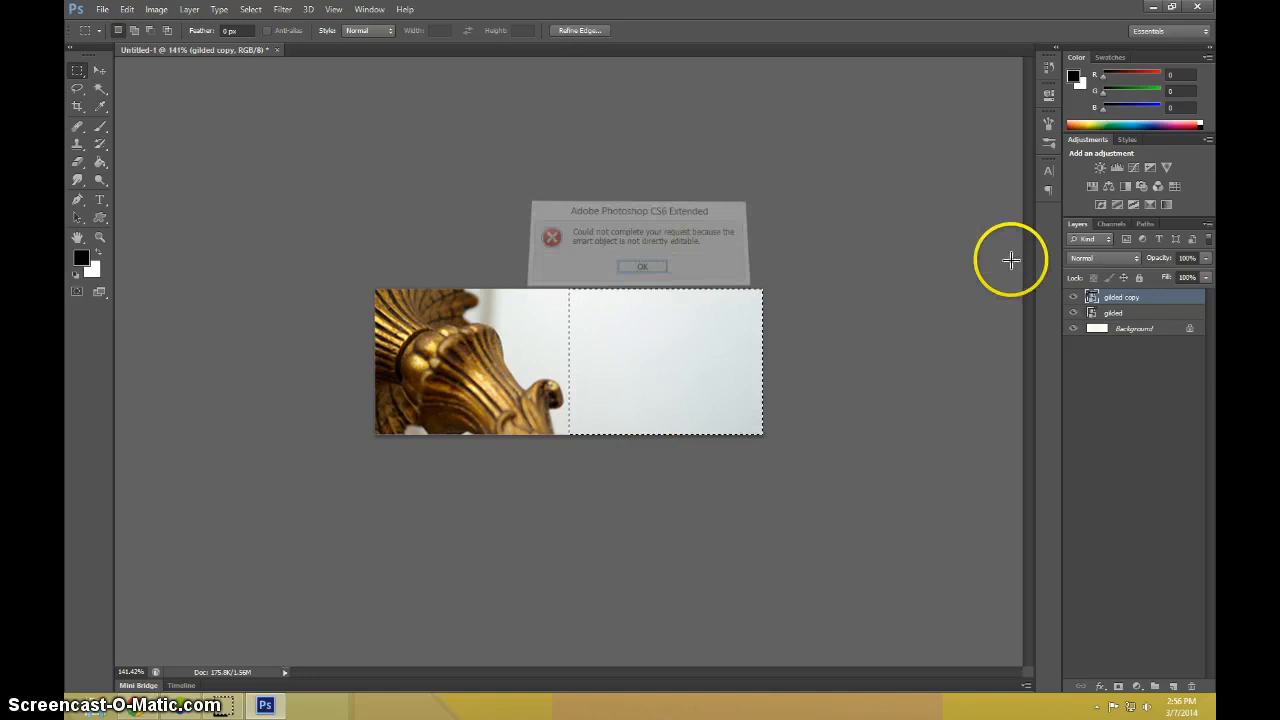
Rasterize the gilded copy layer and delete its selected right half, clearing the selection.
{"action": "right_click", "coordinate": [1136, 300]}
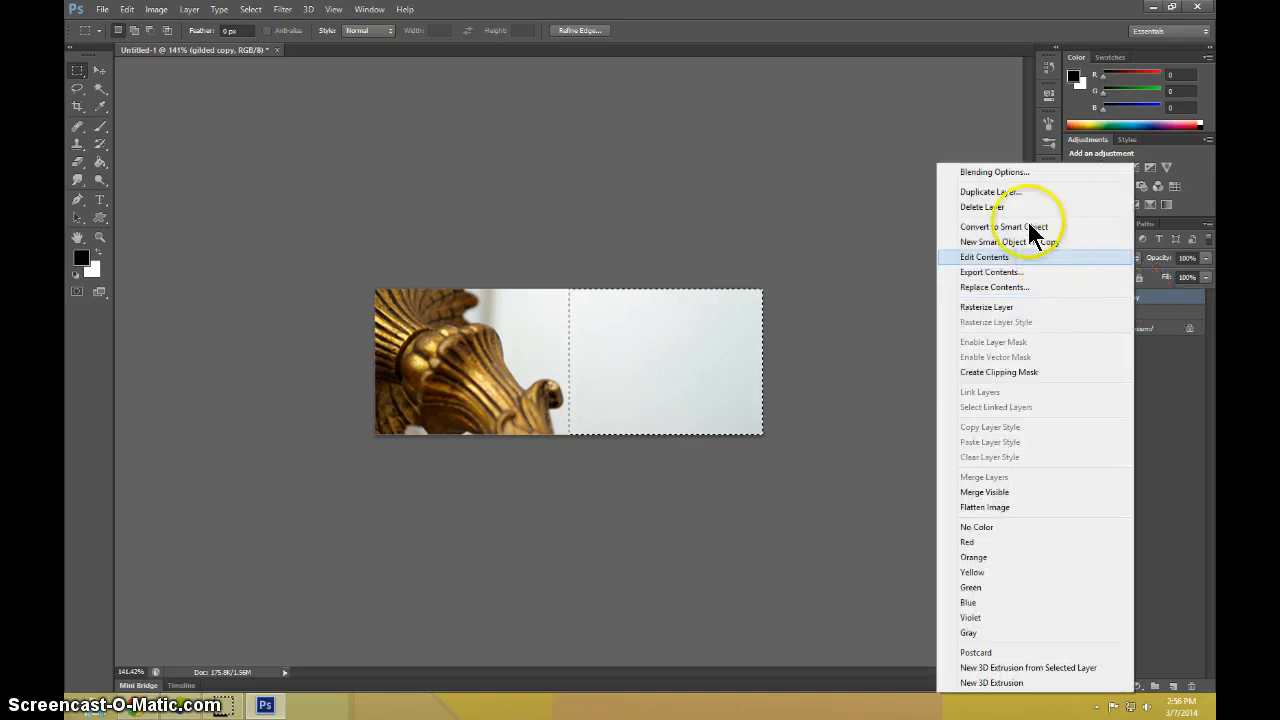
{"action": "left_click", "coordinate": [982, 306]}
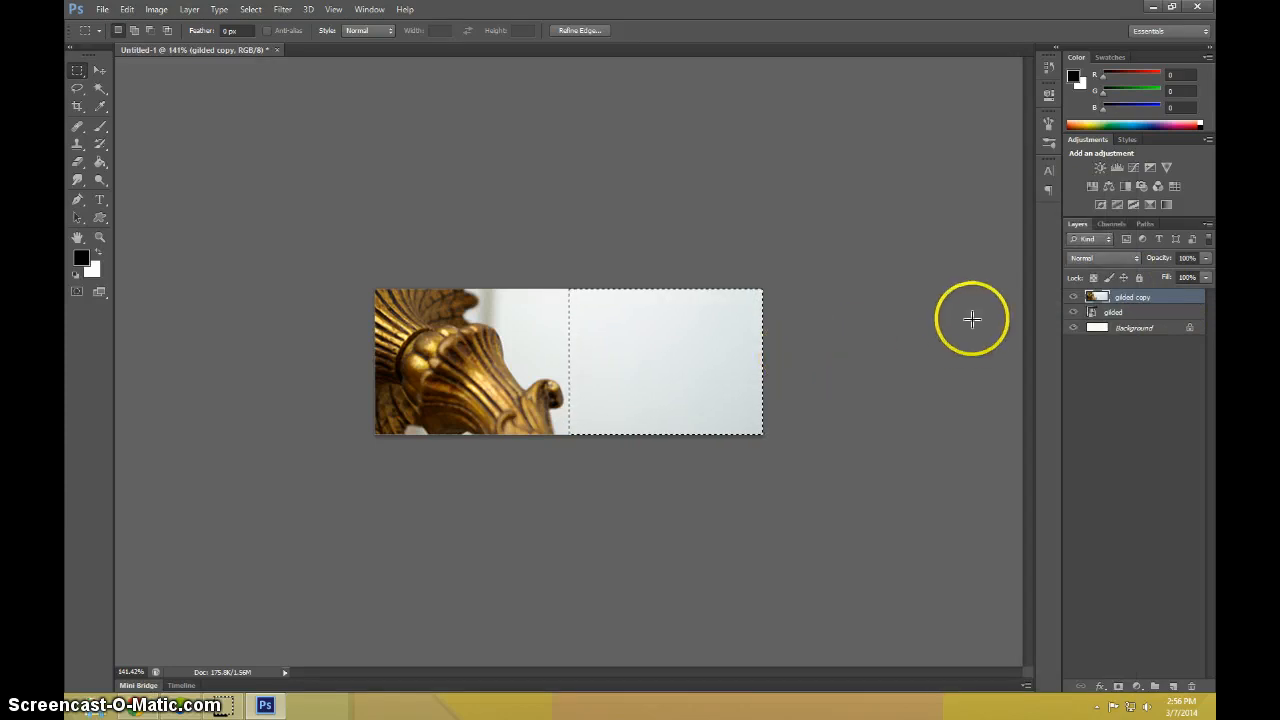
{"action": "key", "text": "Delete"}
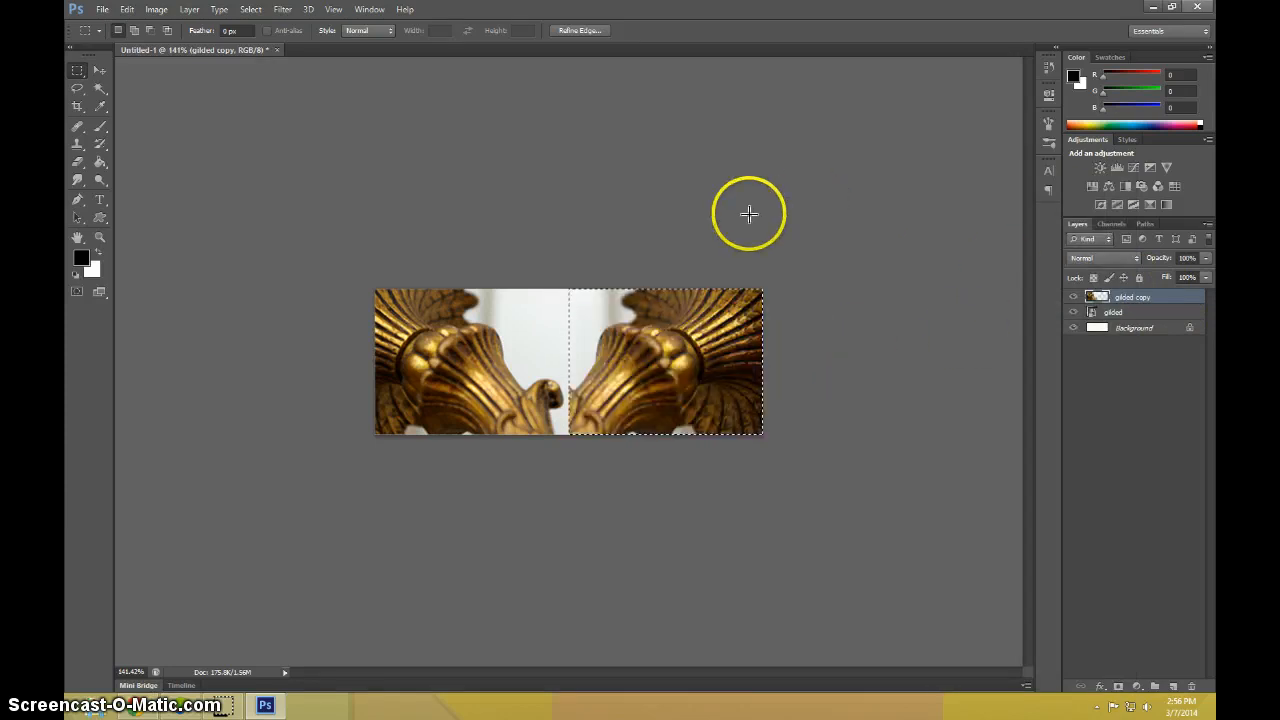
{"action": "key", "text": "ctrl+d"}
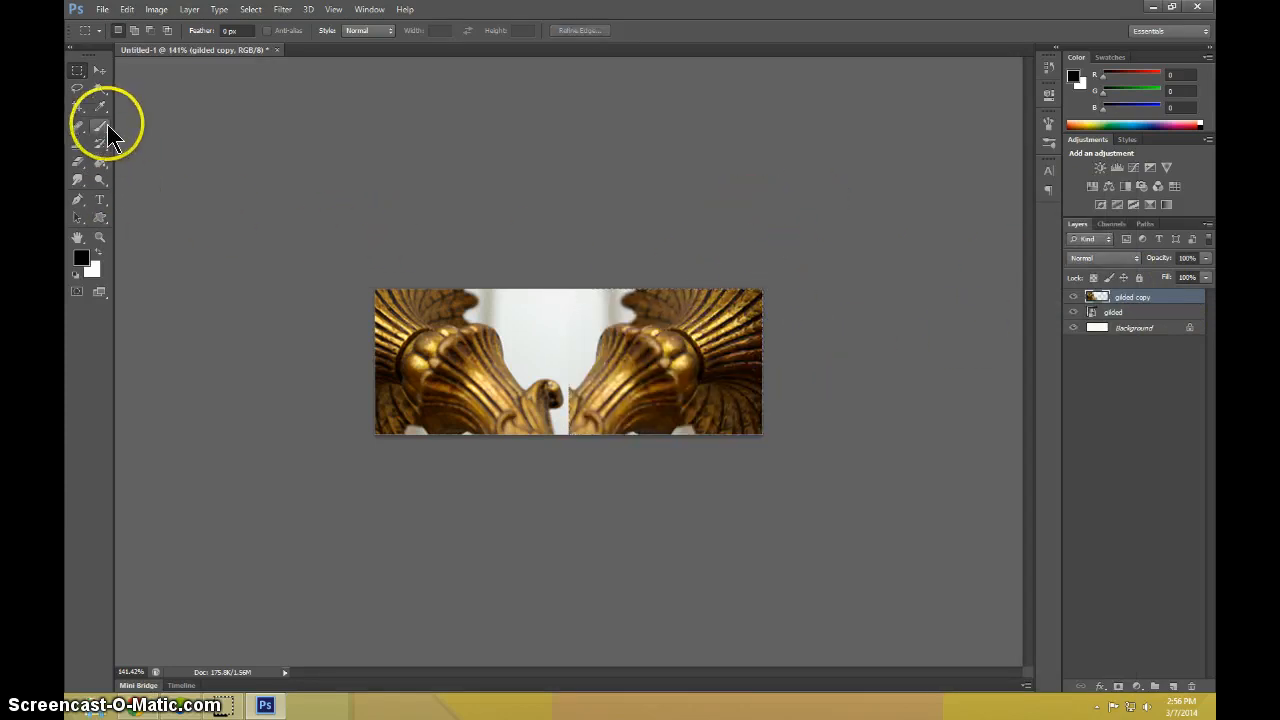
Delete the pale background beside the lamp's central curl from the gilded copy layer using the Magic Wand at tolerance 20.
{"action": "left_click", "coordinate": [99, 70]}
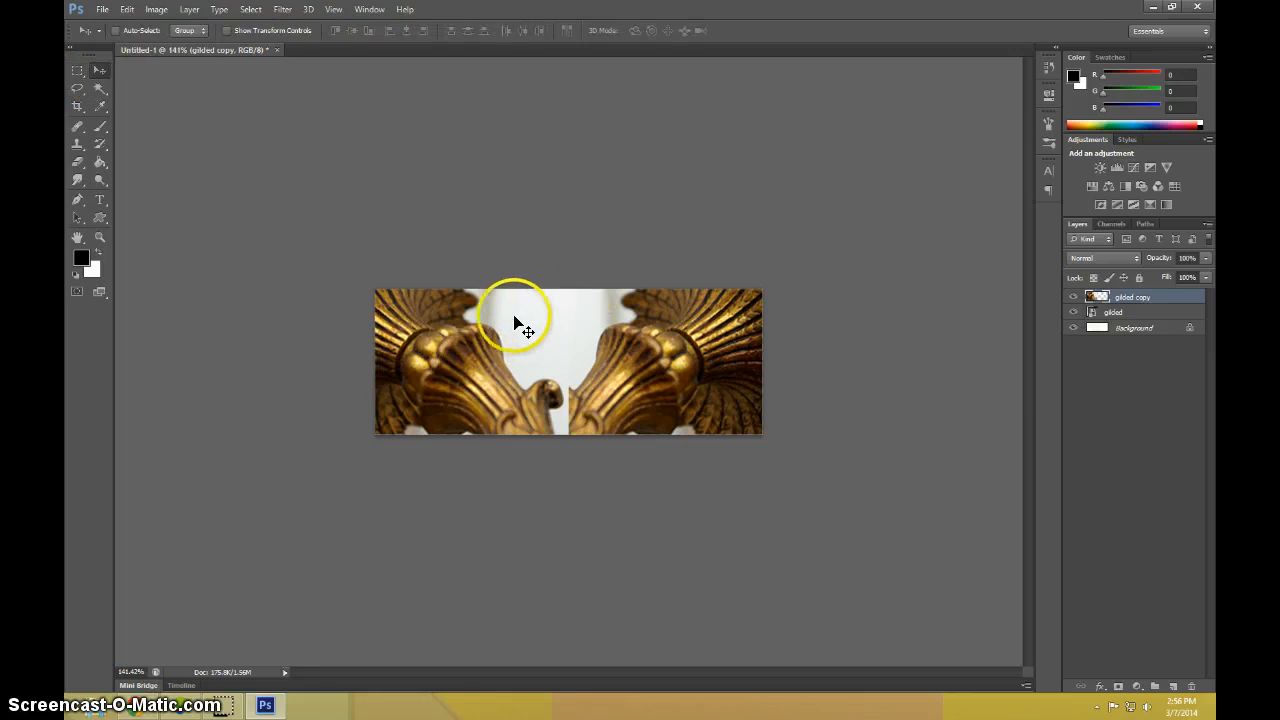
{"action": "mouse_move", "coordinate": [506, 322]}
{"action": "left_mouse_down"}
{"action": "mouse_move", "coordinate": [491, 306]}
{"action": "mouse_move", "coordinate": [457, 309]}
{"action": "mouse_move", "coordinate": [512, 324]}
{"action": "left_mouse_up"}
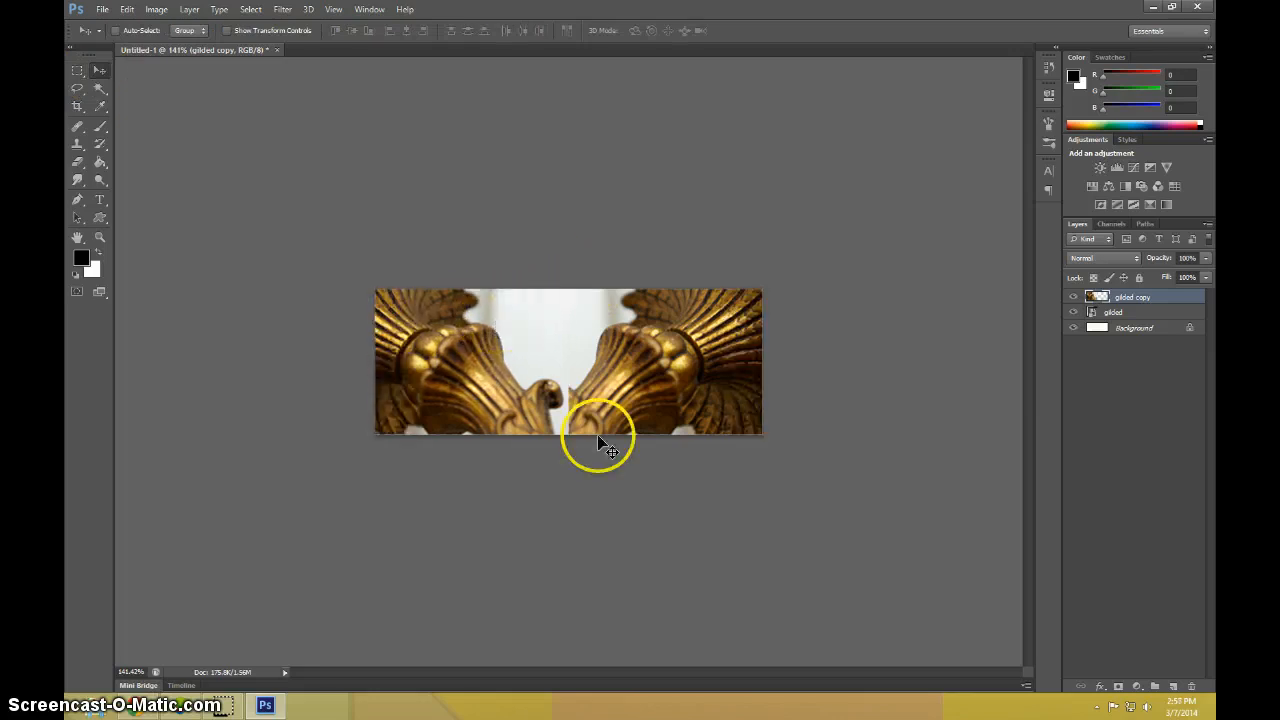
{"action": "key", "text": "z"}
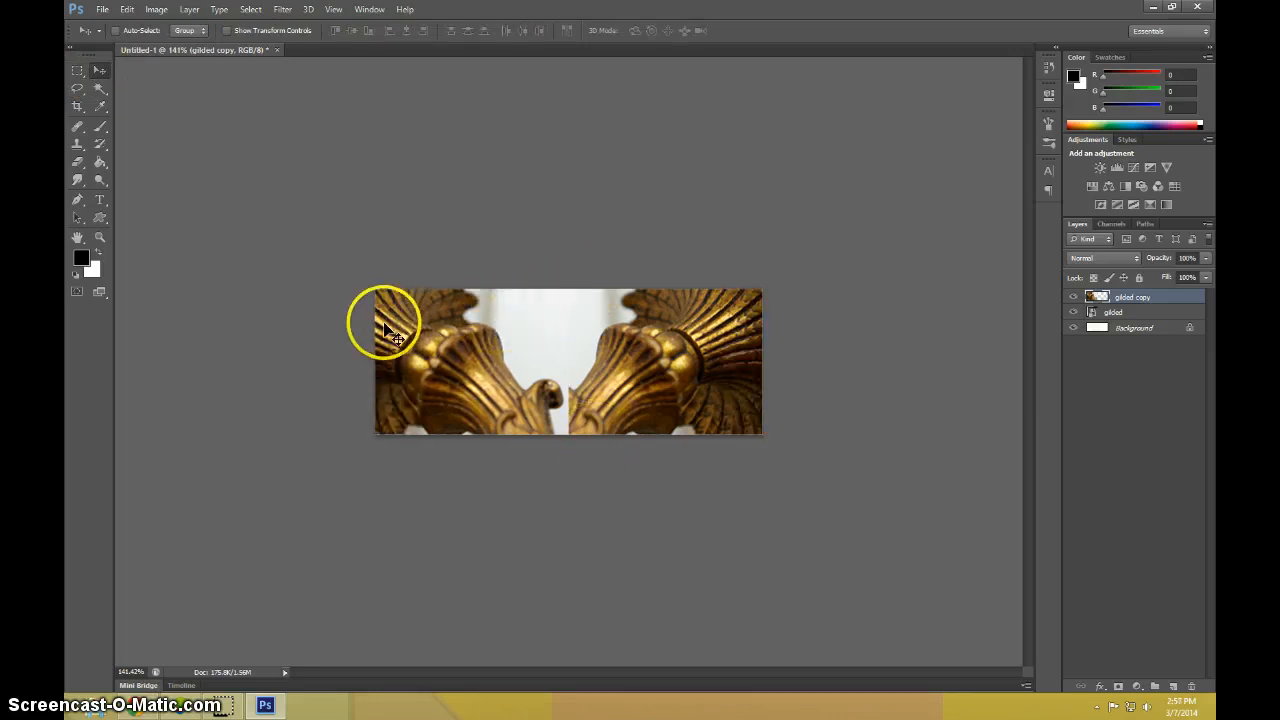
{"action": "left_click_drag", "start_coordinate": [586, 414], "coordinate": [634, 417]}
{"action": "left_click", "coordinate": [574, 441]}
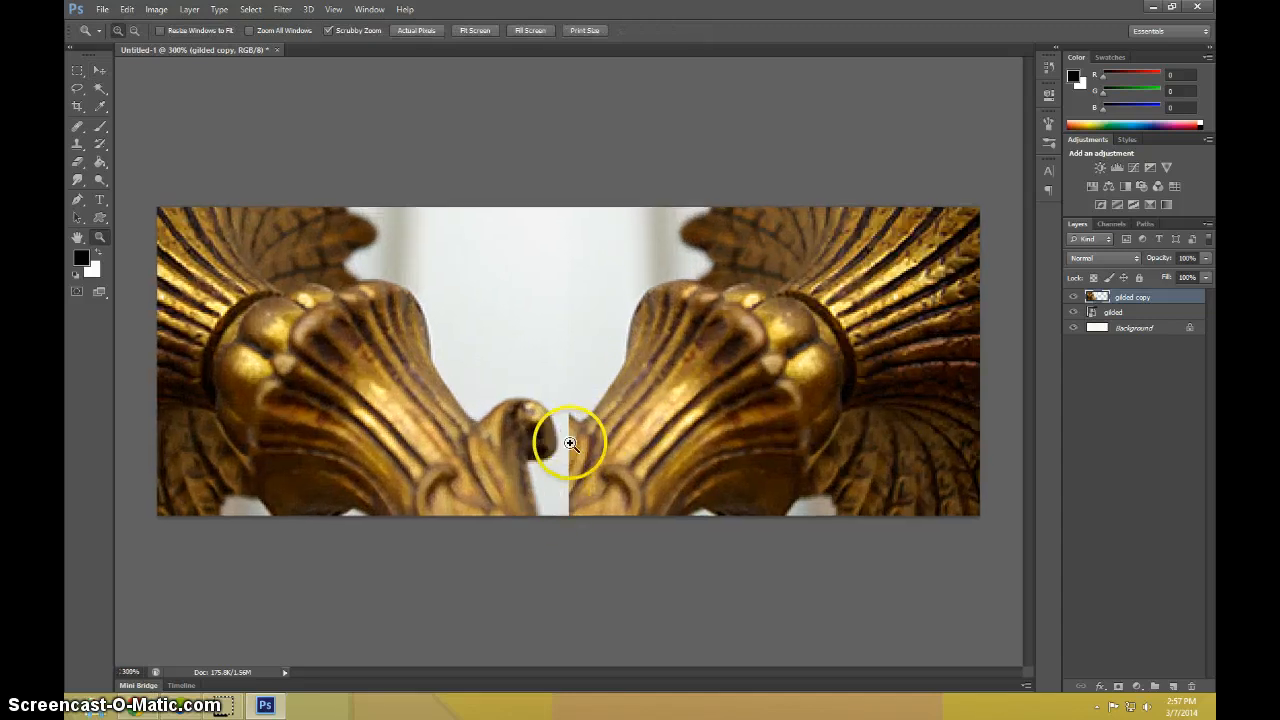
{"action": "left_click", "coordinate": [99, 89]}
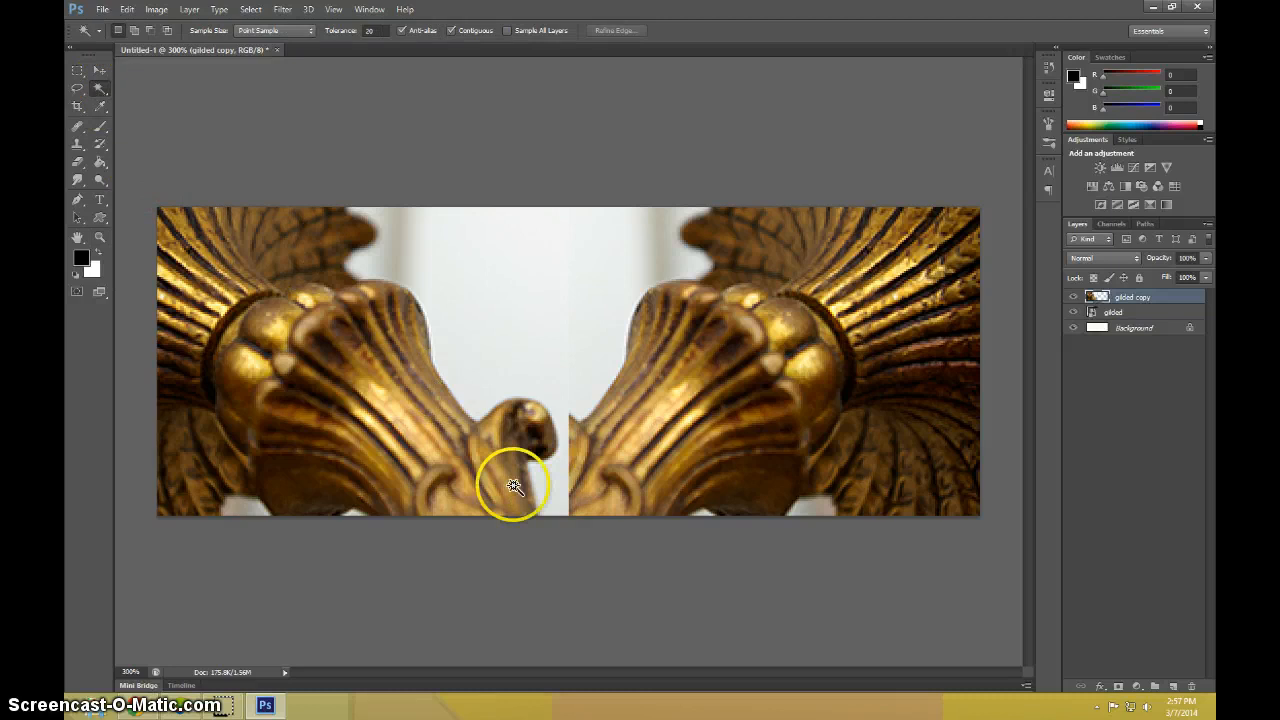
{"action": "left_click", "coordinate": [368, 31]}
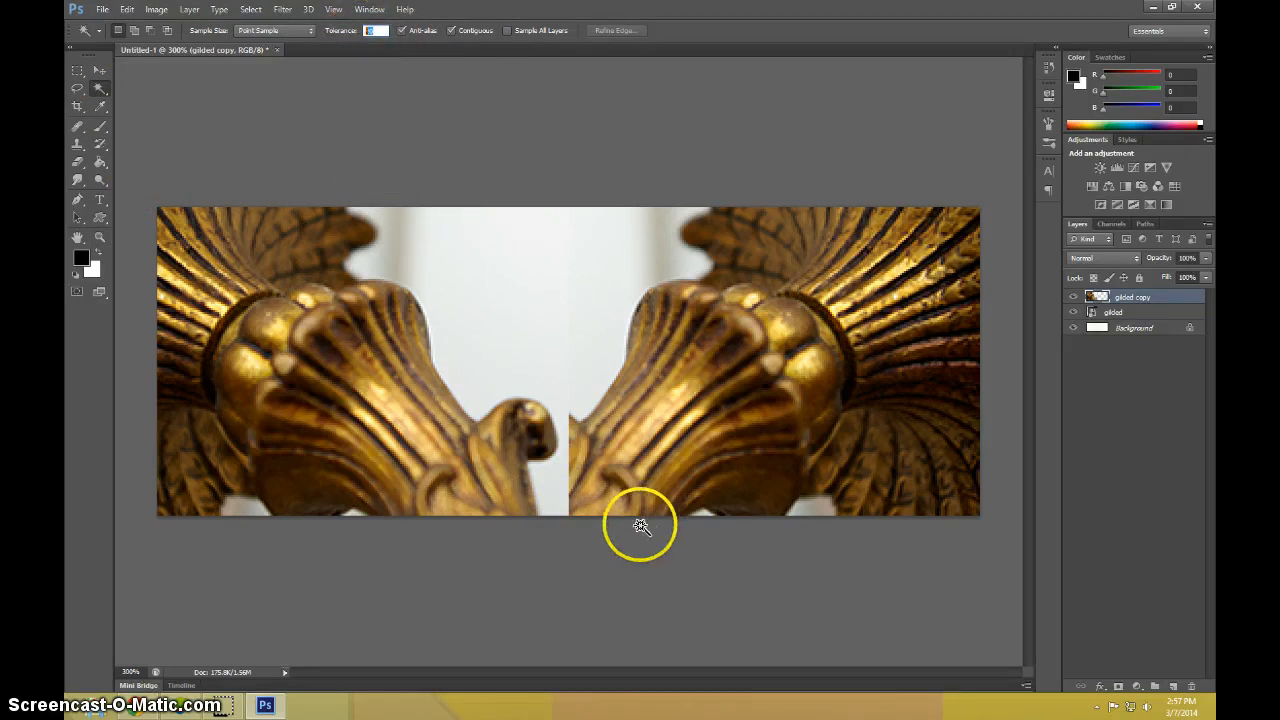
{"action": "type", "text": "30"}
{"action": "left_click", "coordinate": [557, 483], "text": "shift"}
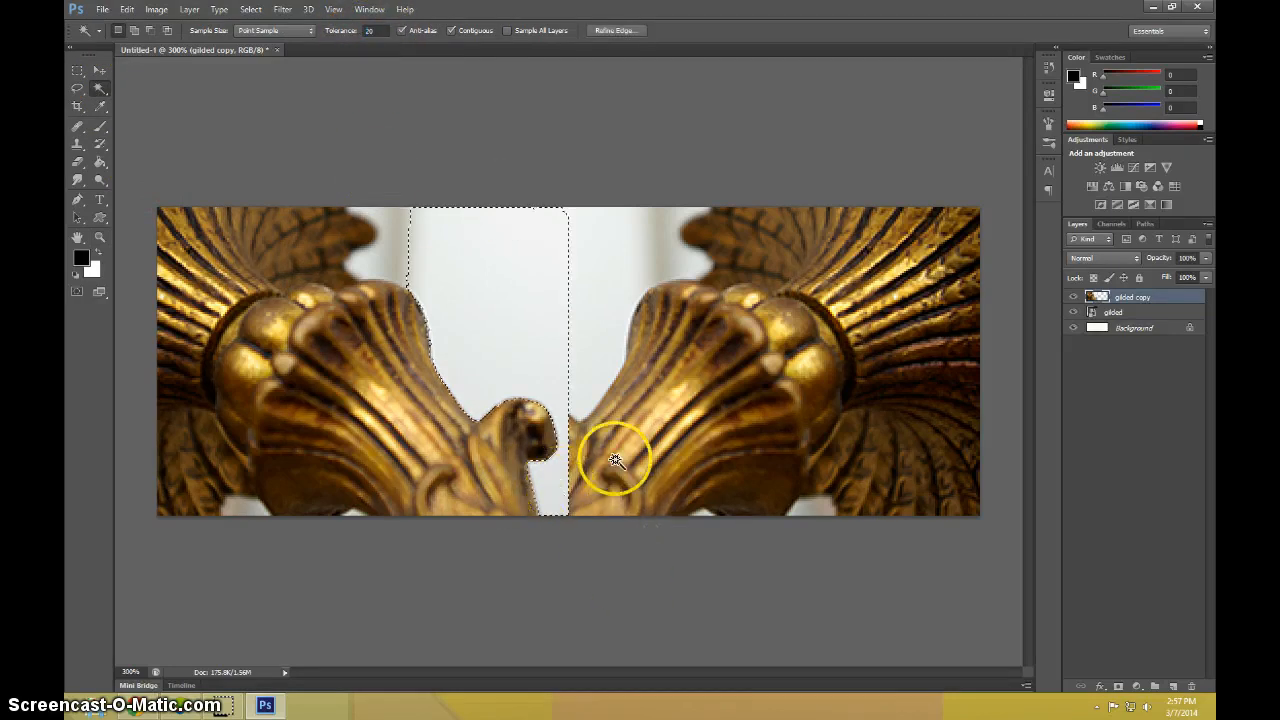
{"action": "key", "text": "Delete"}
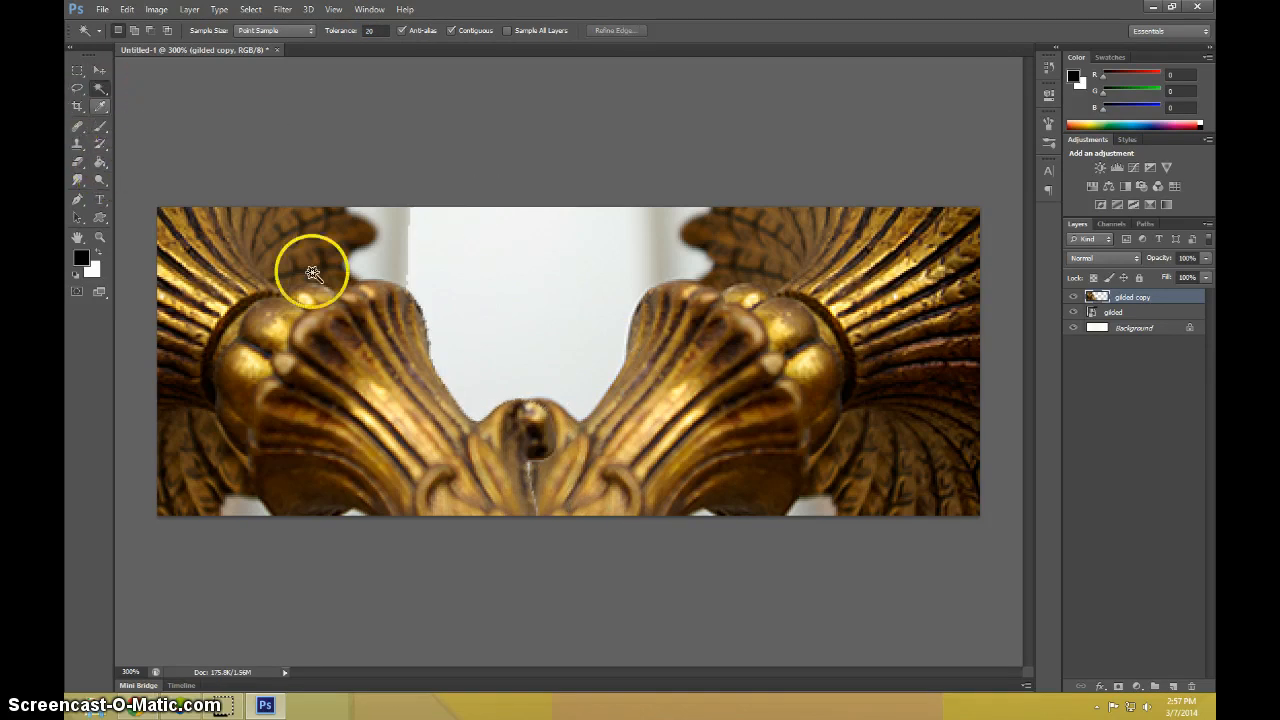
{"action": "left_click", "coordinate": [99, 70]}
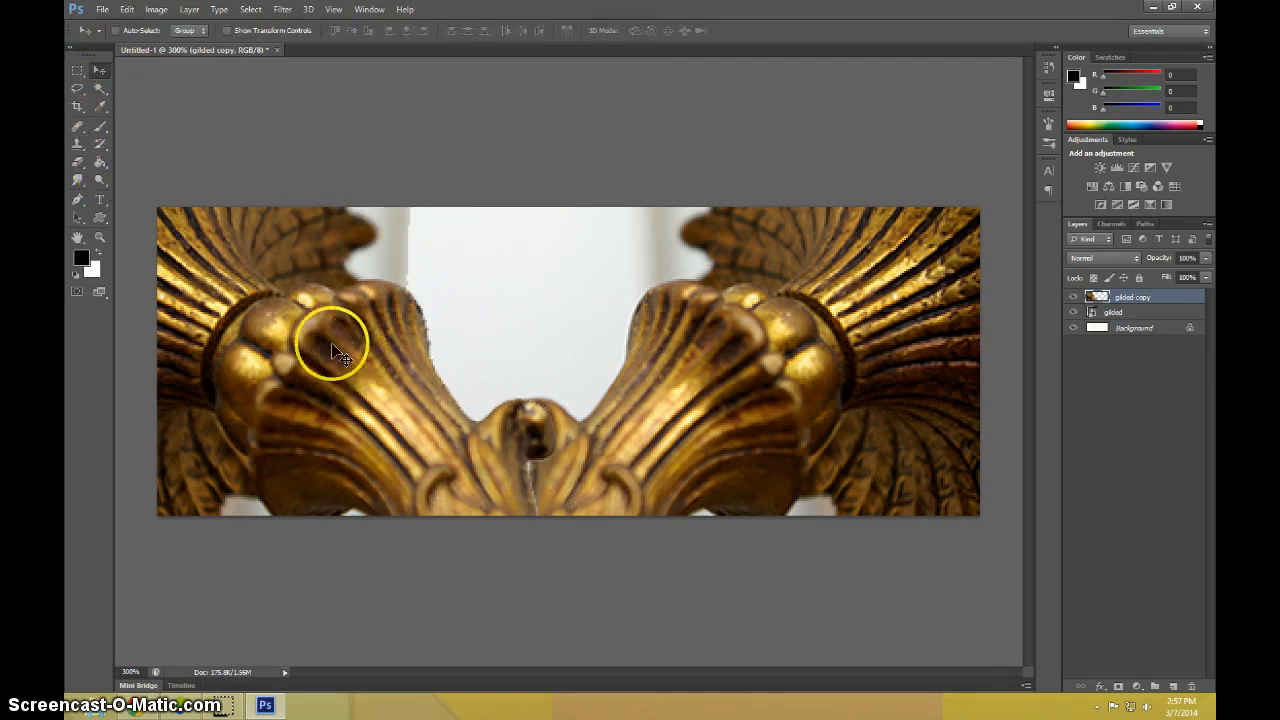
{"action": "left_click_drag", "start_coordinate": [335, 352], "coordinate": [697, 397]}
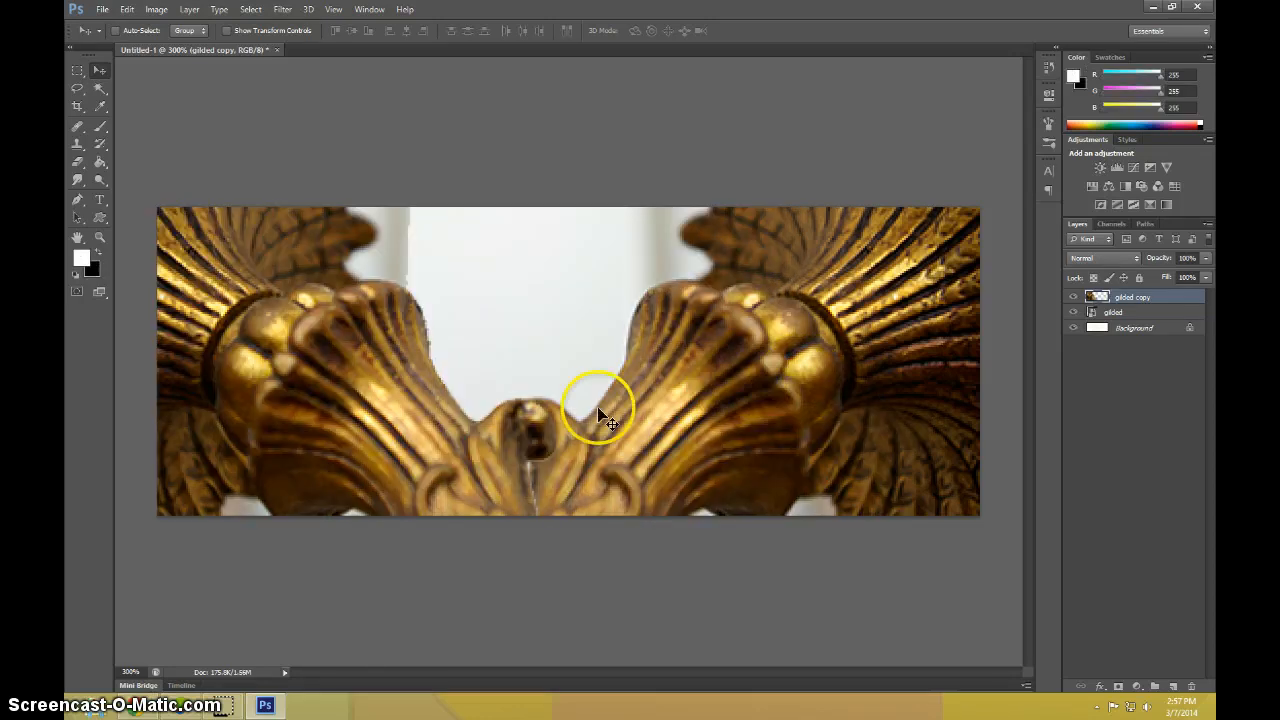
{"action": "left_click_drag", "start_coordinate": [591, 414], "coordinate": [549, 415]}
{"action": "key", "text": "ctrl+z"}
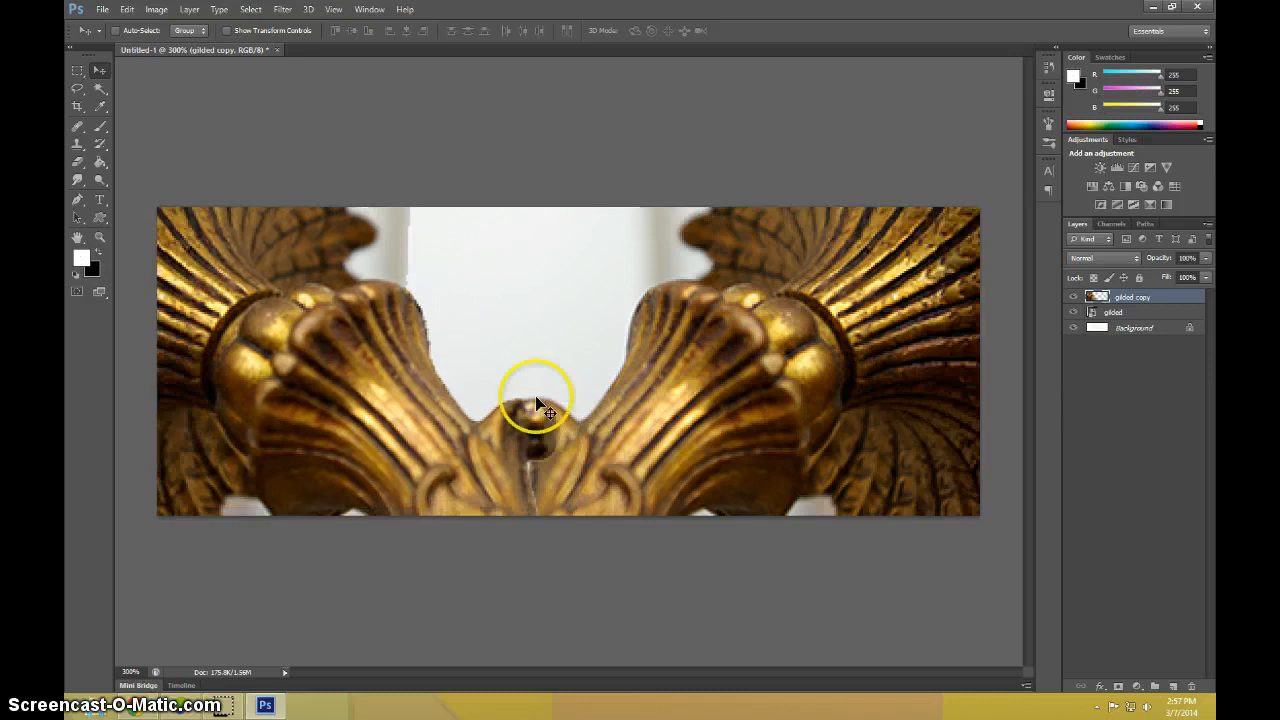
Select the gilded and gilded copy layers and move them together so the mirrored lamp is centred on the canvas.
{"action": "key", "text": "z"}
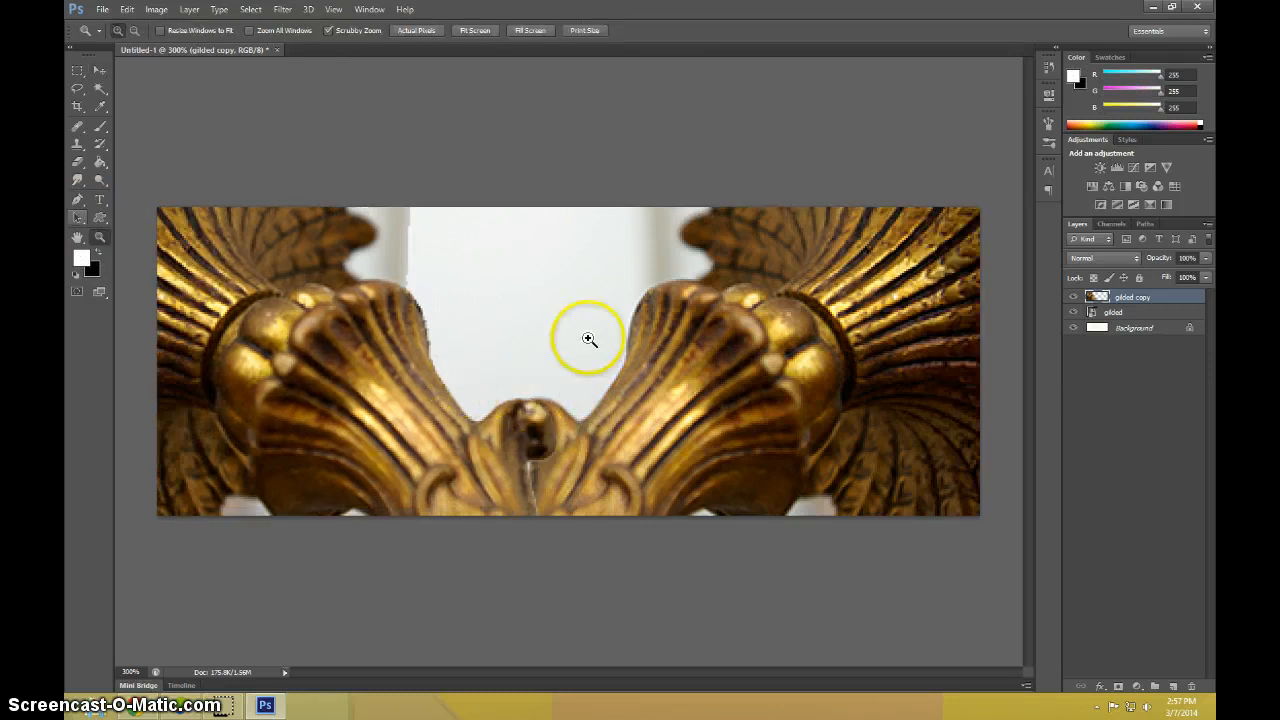
{"action": "left_click", "coordinate": [588, 339], "text": "alt"}
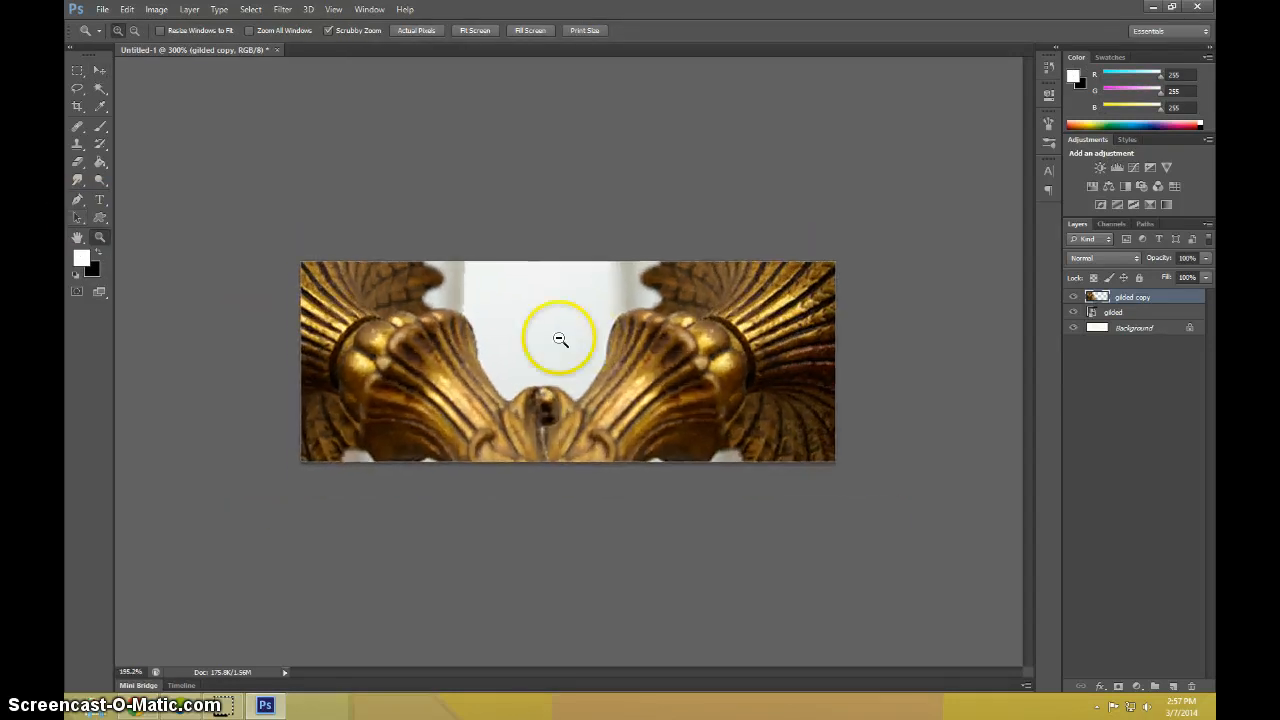
{"action": "left_click", "coordinate": [507, 328]}
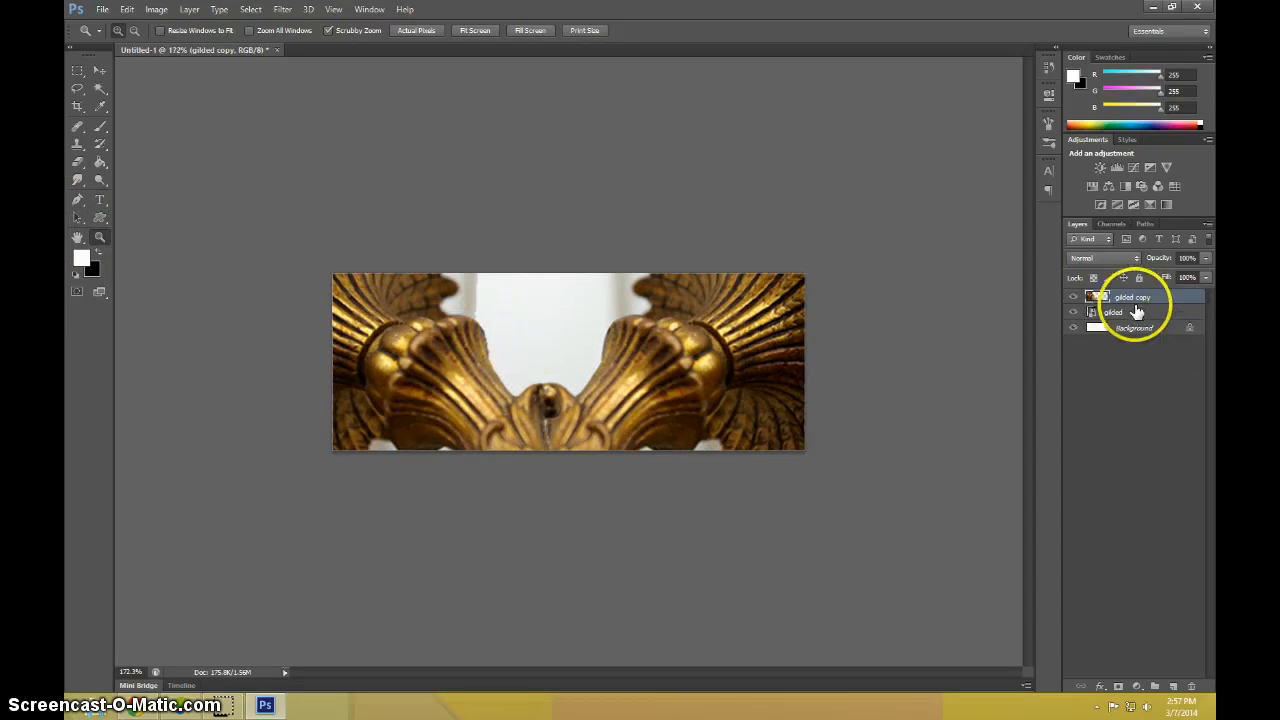
{"action": "left_click", "coordinate": [1116, 313]}
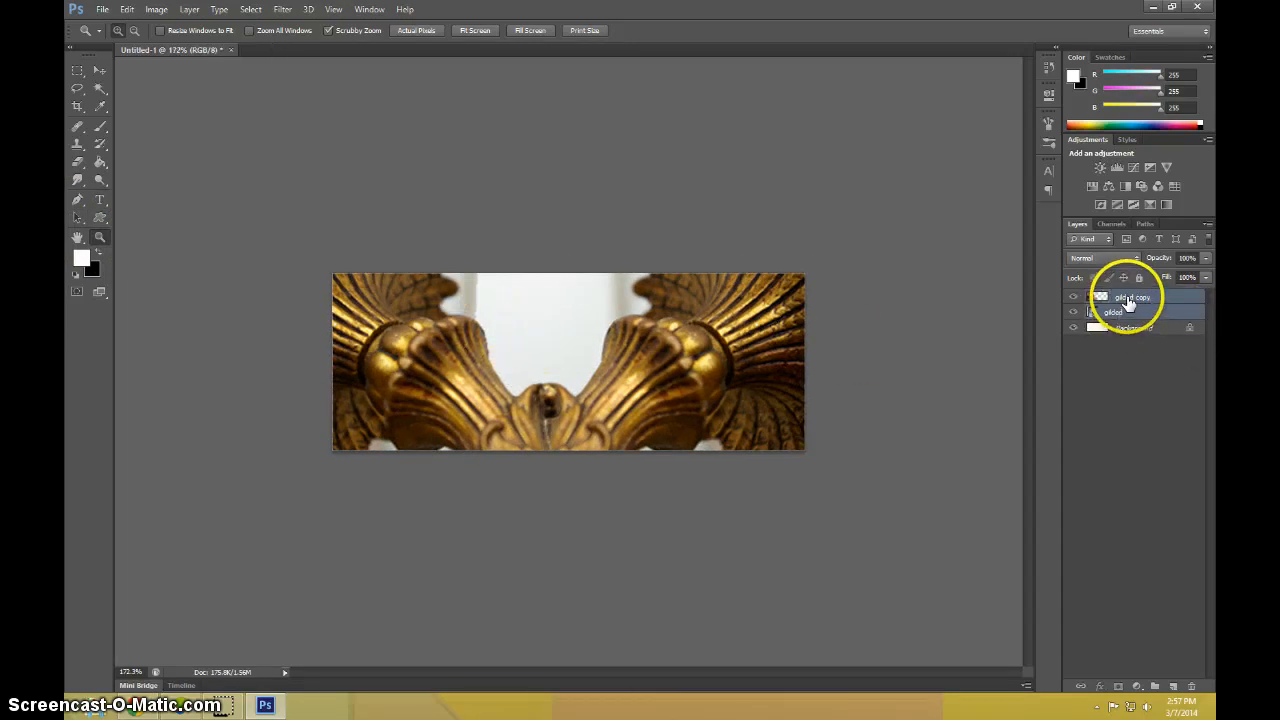
{"action": "left_click", "coordinate": [1127, 302]}
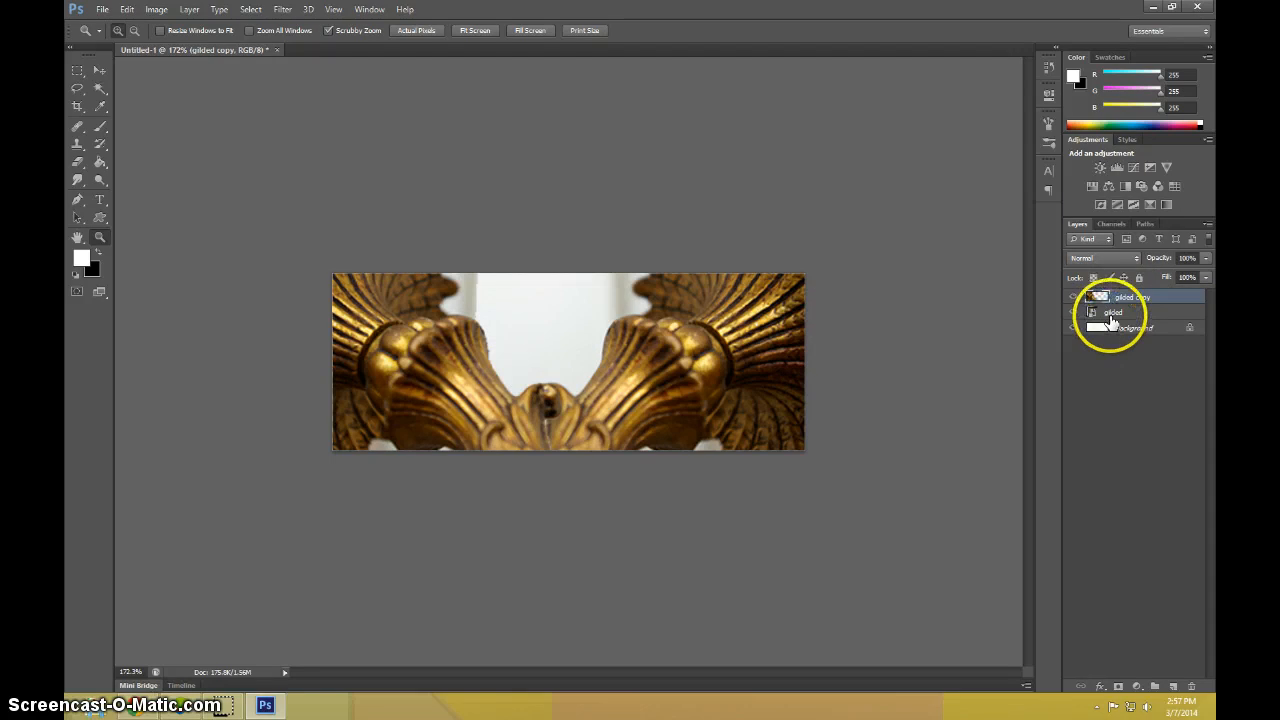
{"action": "left_click", "coordinate": [1112, 316], "text": "shift"}
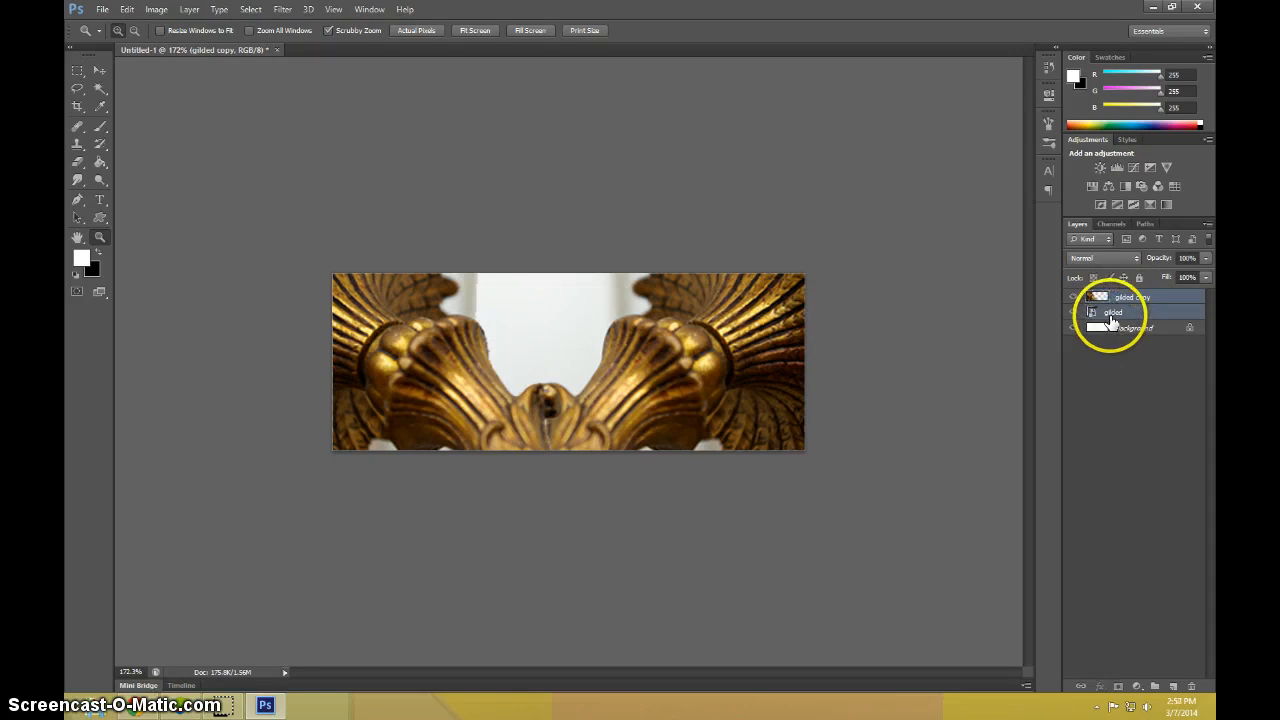
{"action": "left_click", "coordinate": [100, 70]}
{"action": "left_click_drag", "start_coordinate": [589, 371], "coordinate": [580, 402]}
{"action": "left_click_drag", "start_coordinate": [587, 356], "coordinate": [589, 350]}
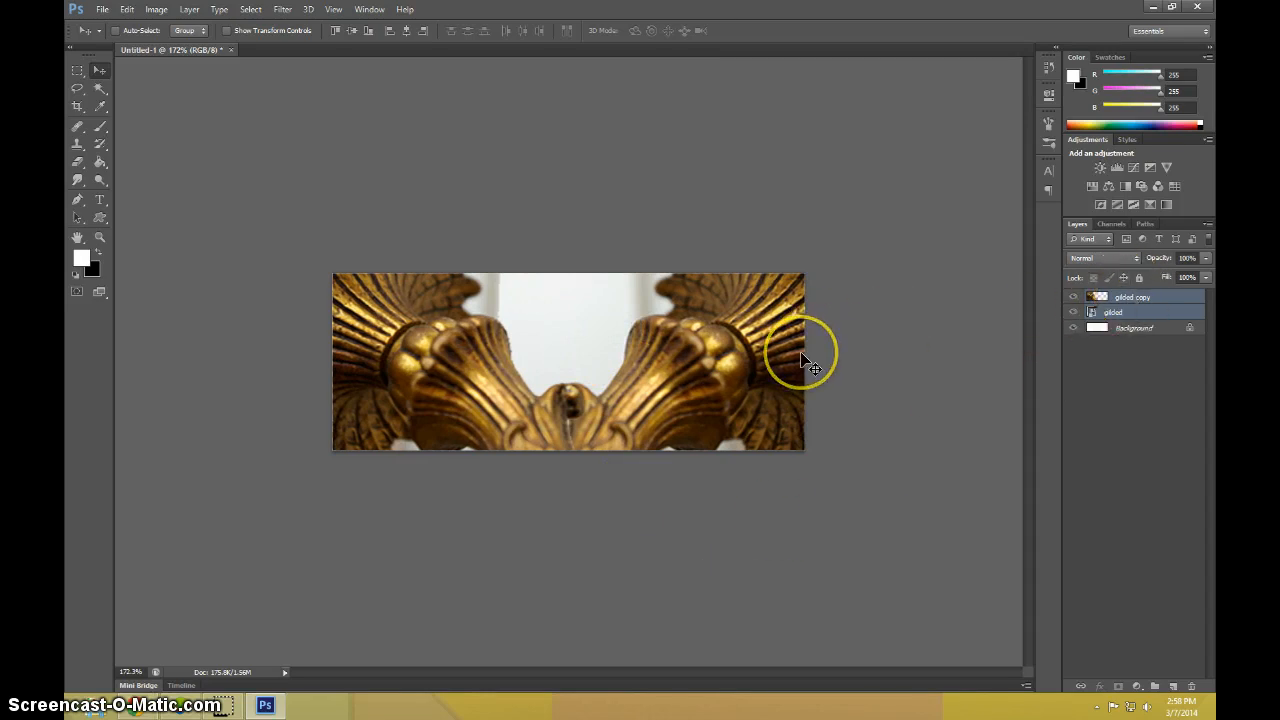
Desaturate the gilded copy layer so the mirrored half of the lamp turns grey.
{"action": "left_click", "coordinate": [1123, 299]}
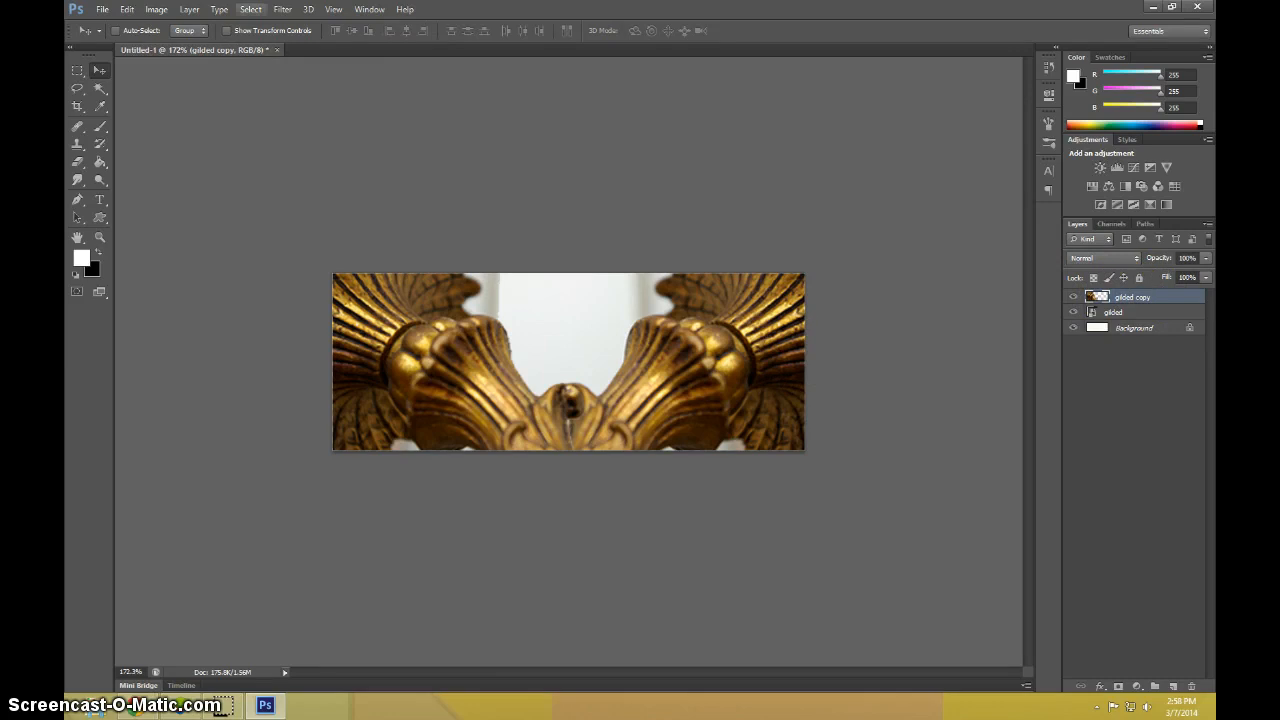
{"action": "left_click", "coordinate": [157, 10]}
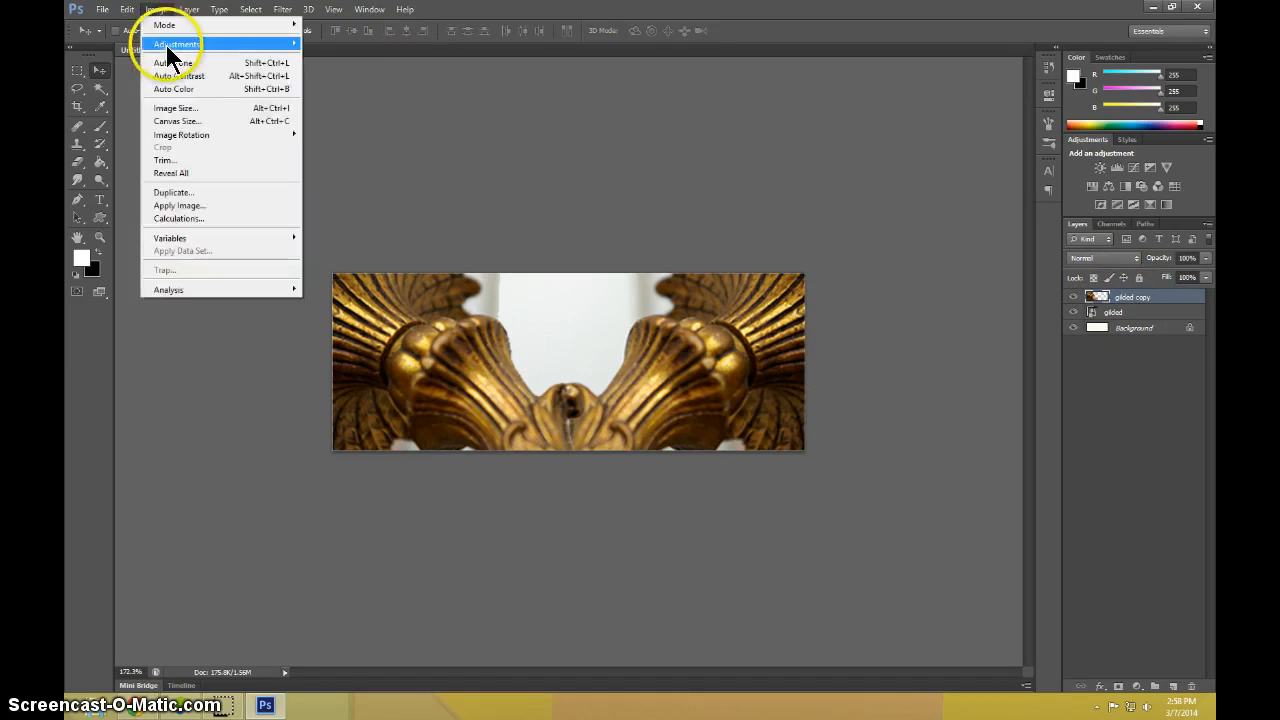
{"action": "mouse_move", "coordinate": [166, 45]}
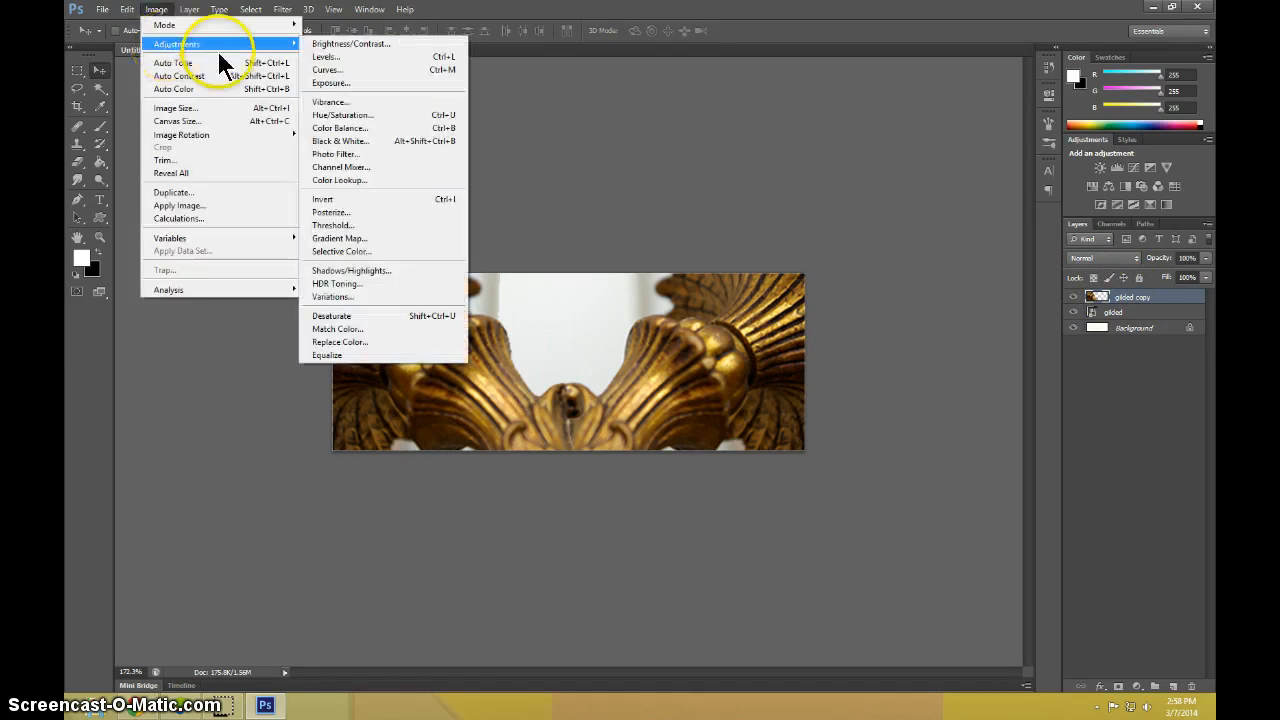
{"action": "left_click", "coordinate": [345, 315]}
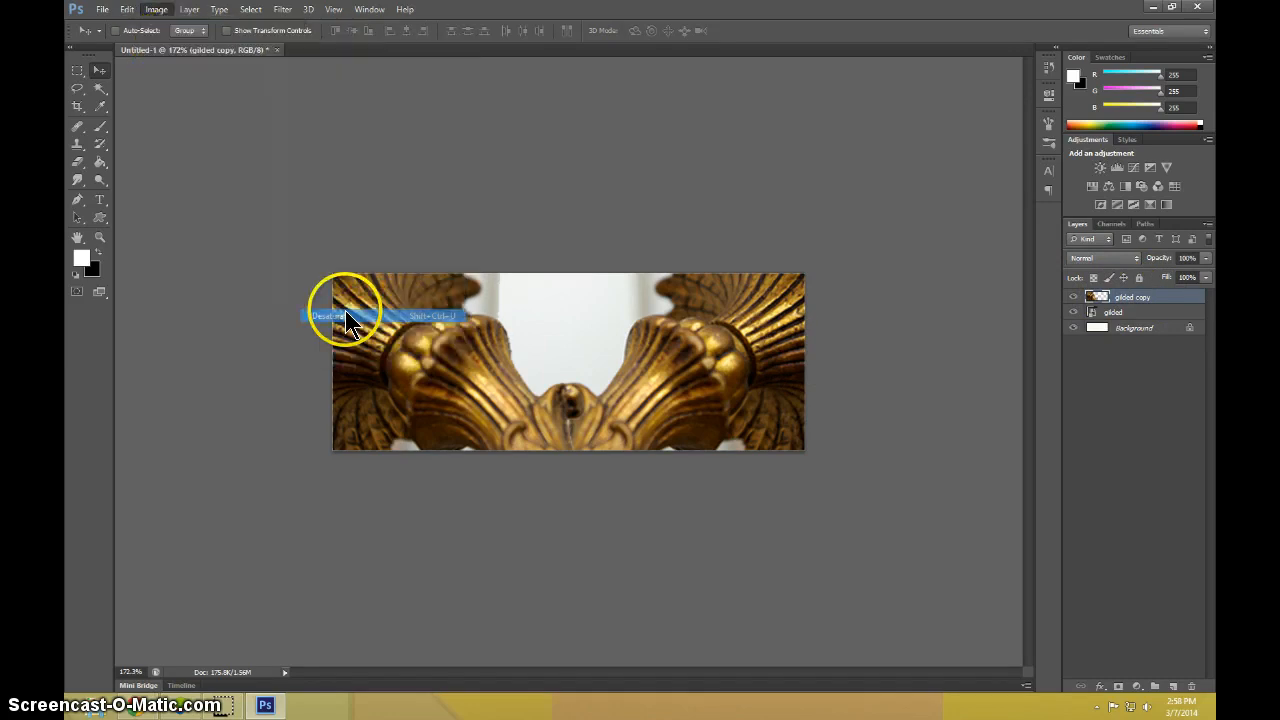
Rasterize the gilded layer so that image adjustments can be applied to it.
{"action": "left_click", "coordinate": [1118, 313]}
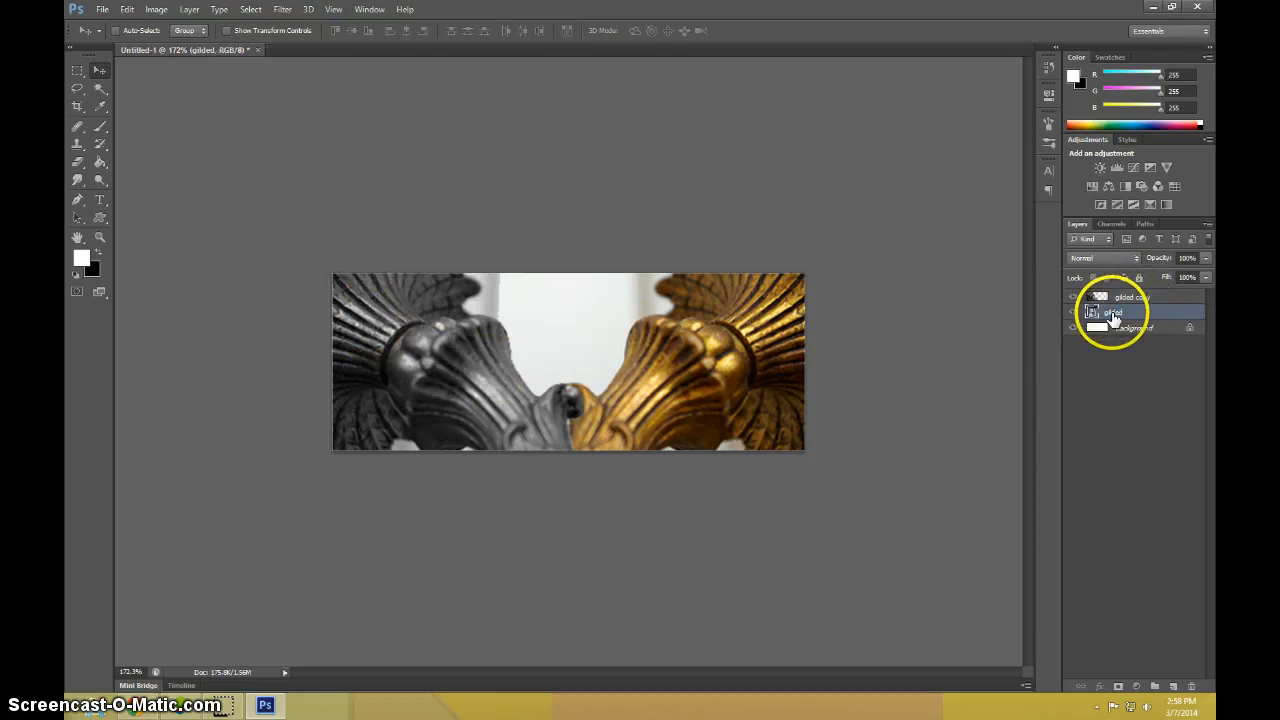
{"action": "left_click", "coordinate": [160, 10]}
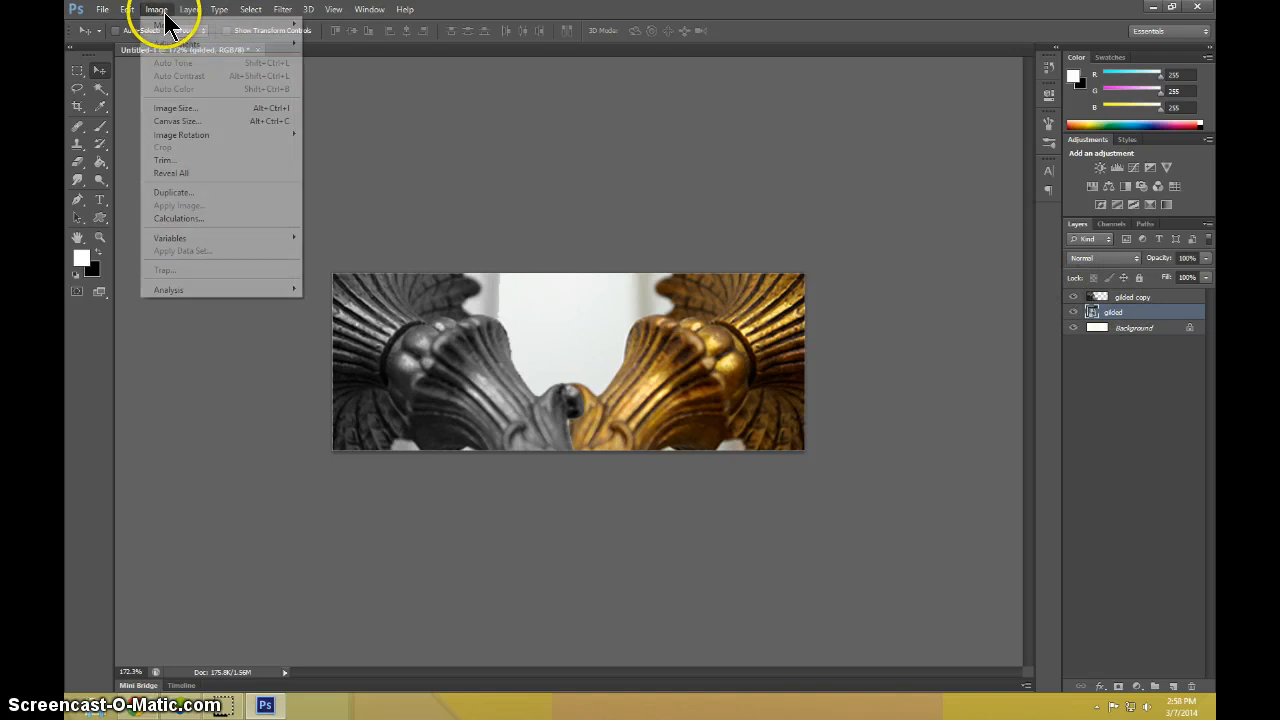
{"action": "mouse_move", "coordinate": [204, 45]}
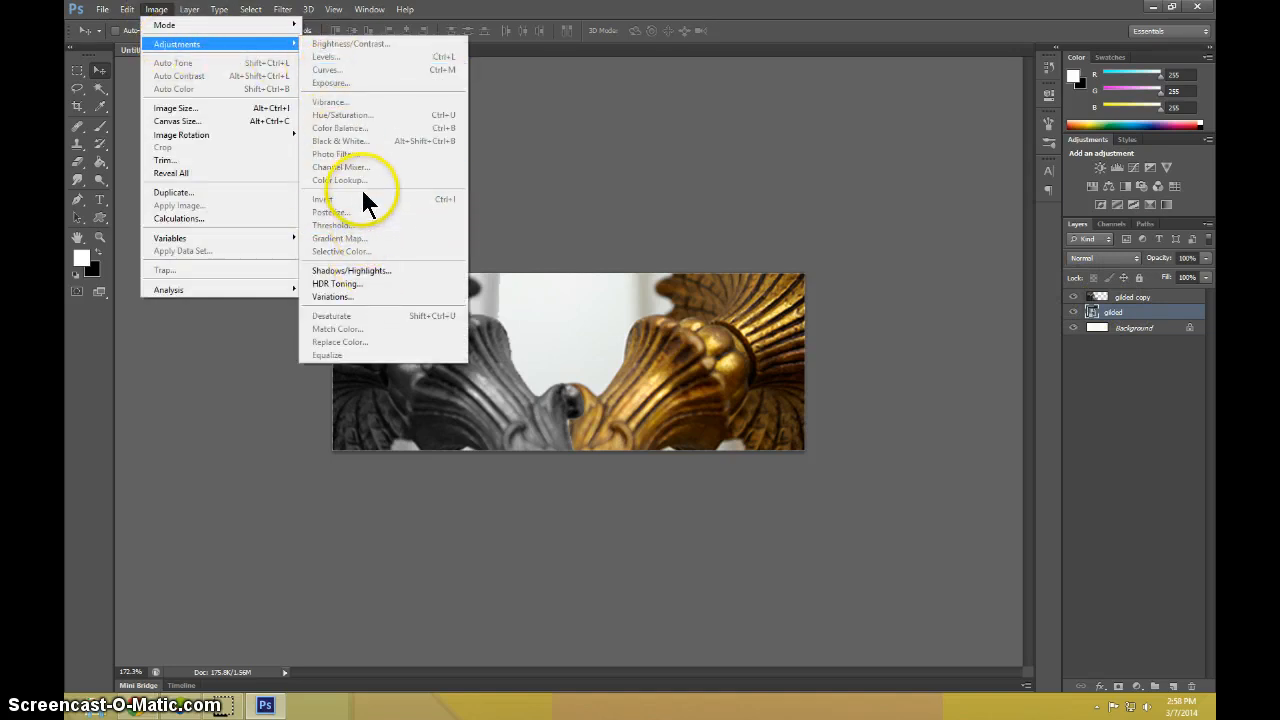
{"action": "left_click", "coordinate": [1120, 318]}
{"action": "right_click", "coordinate": [1120, 315]}
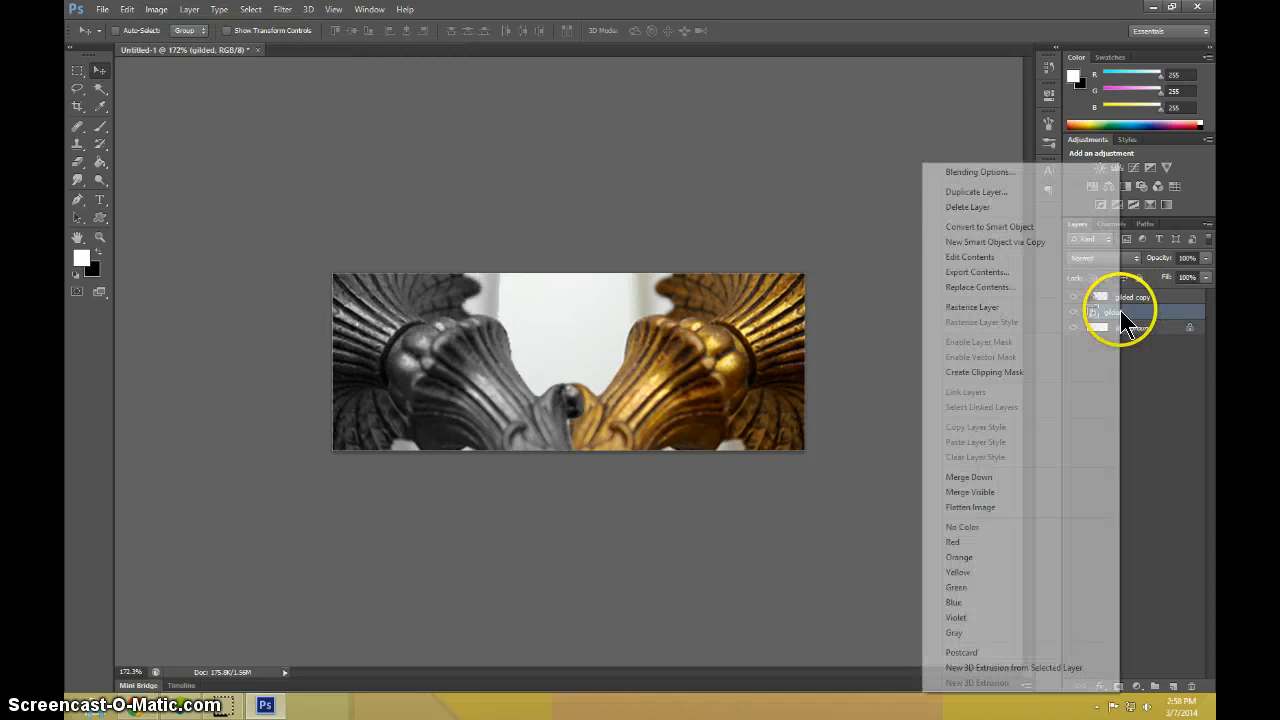
{"action": "left_click", "coordinate": [975, 308]}
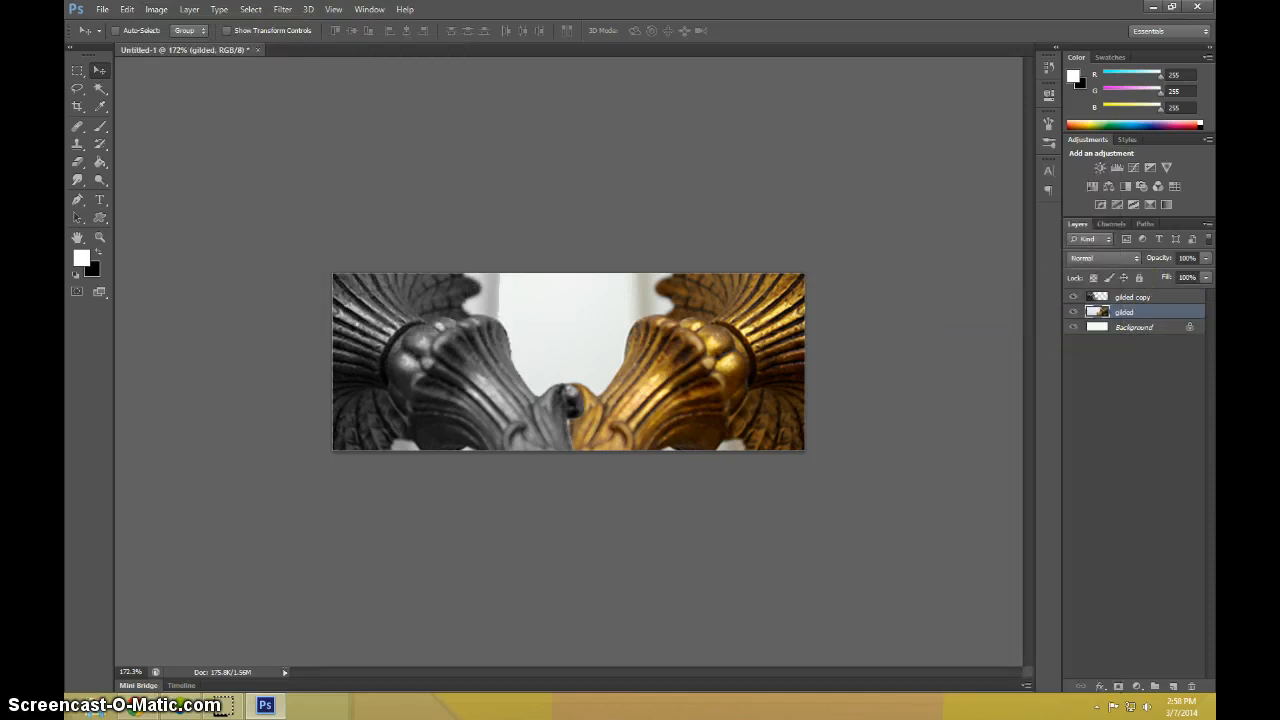
Apply a Hue/Saturation adjustment to the gilded layer with saturation +28 and slightly raised lightness.
{"action": "left_click", "coordinate": [157, 10]}
{"action": "mouse_move", "coordinate": [161, 40]}
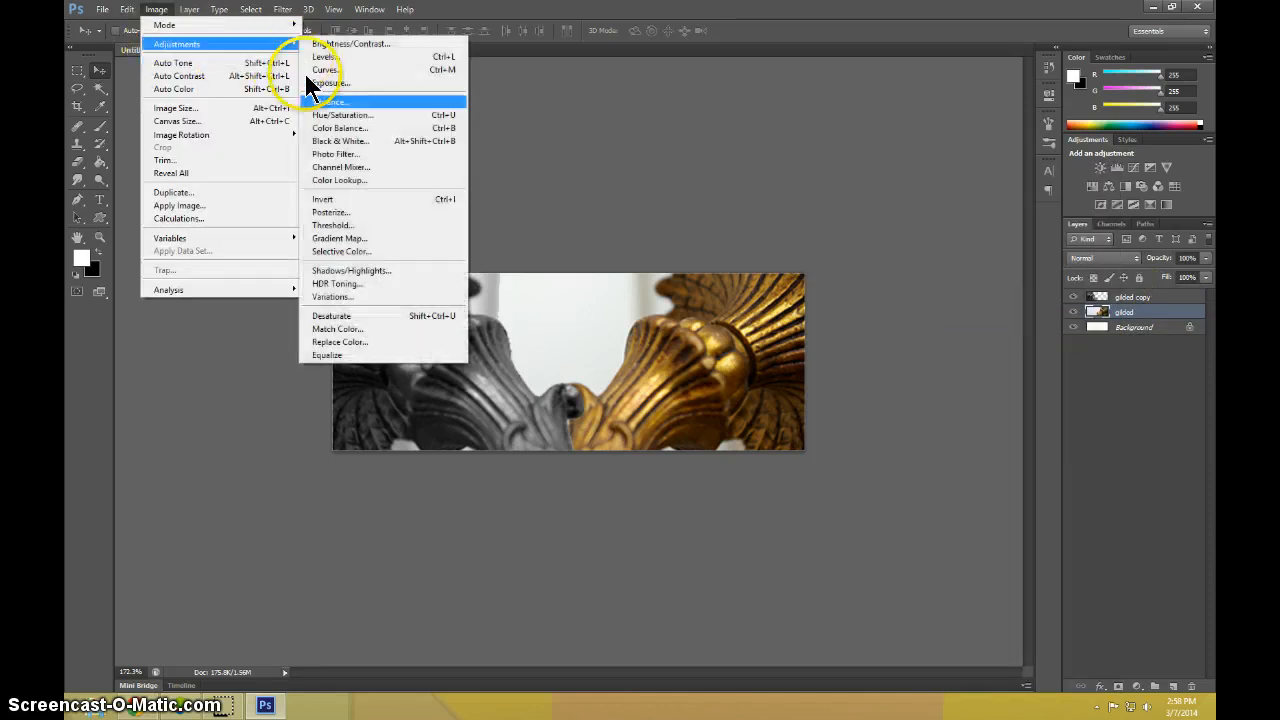
{"action": "left_click", "coordinate": [335, 118]}
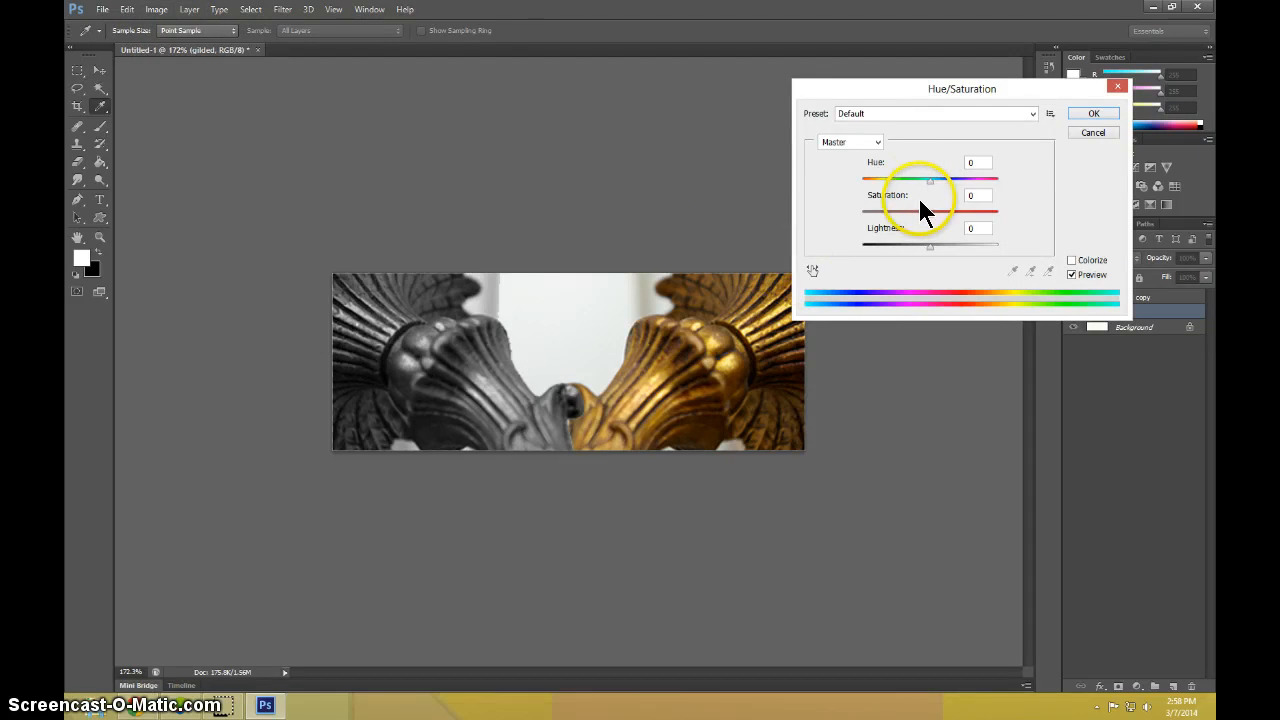
{"action": "left_click_drag", "start_coordinate": [927, 212], "coordinate": [932, 213]}
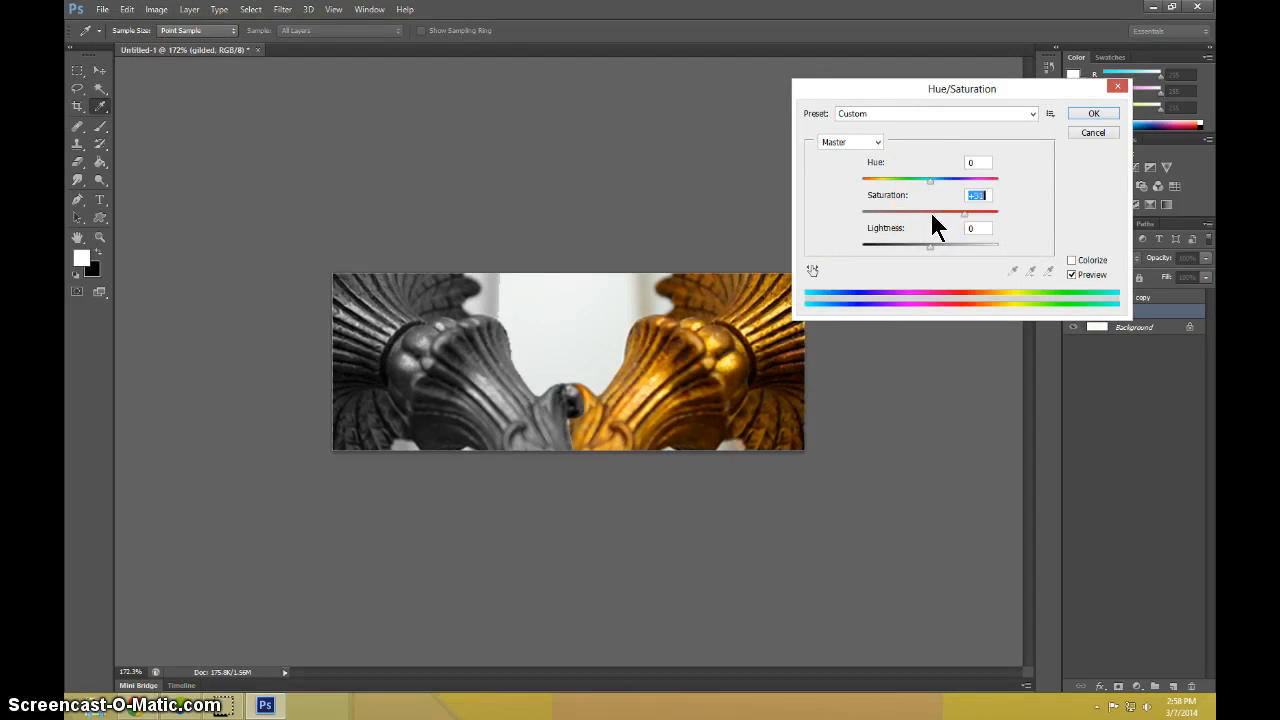
{"action": "left_click_drag", "start_coordinate": [997, 213], "coordinate": [939, 213]}
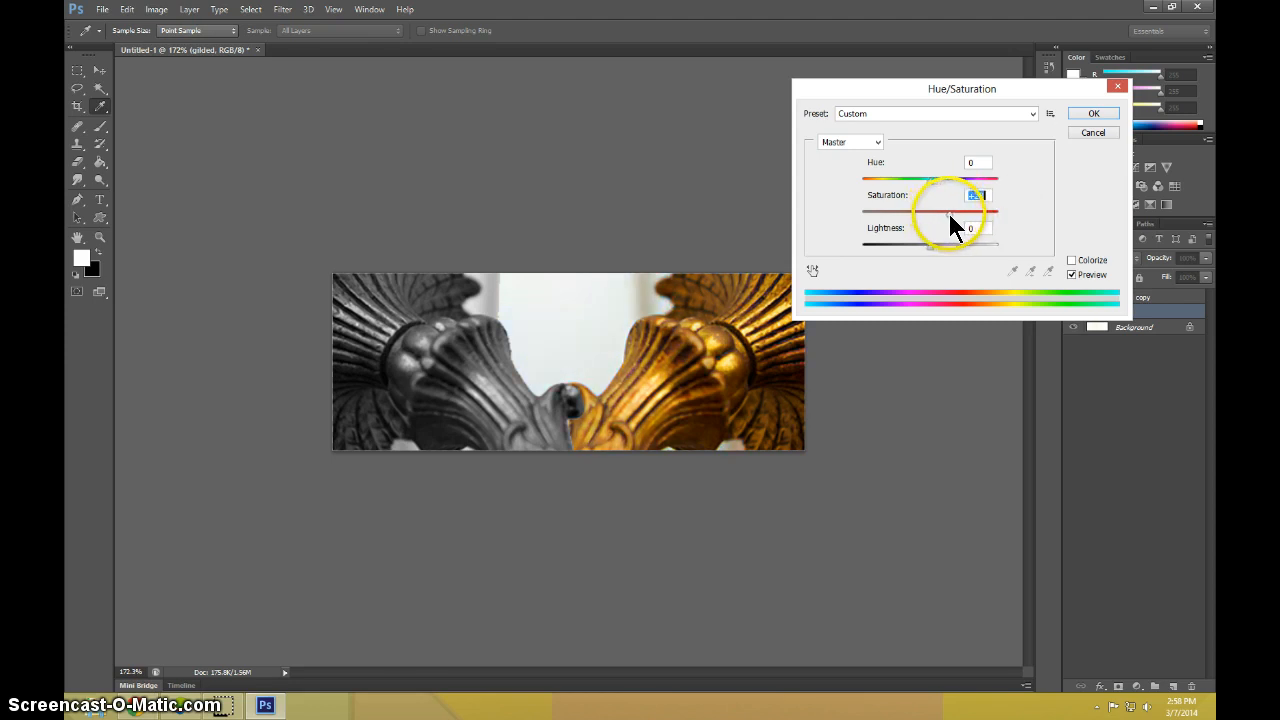
{"action": "left_click_drag", "start_coordinate": [930, 246], "coordinate": [941, 246]}
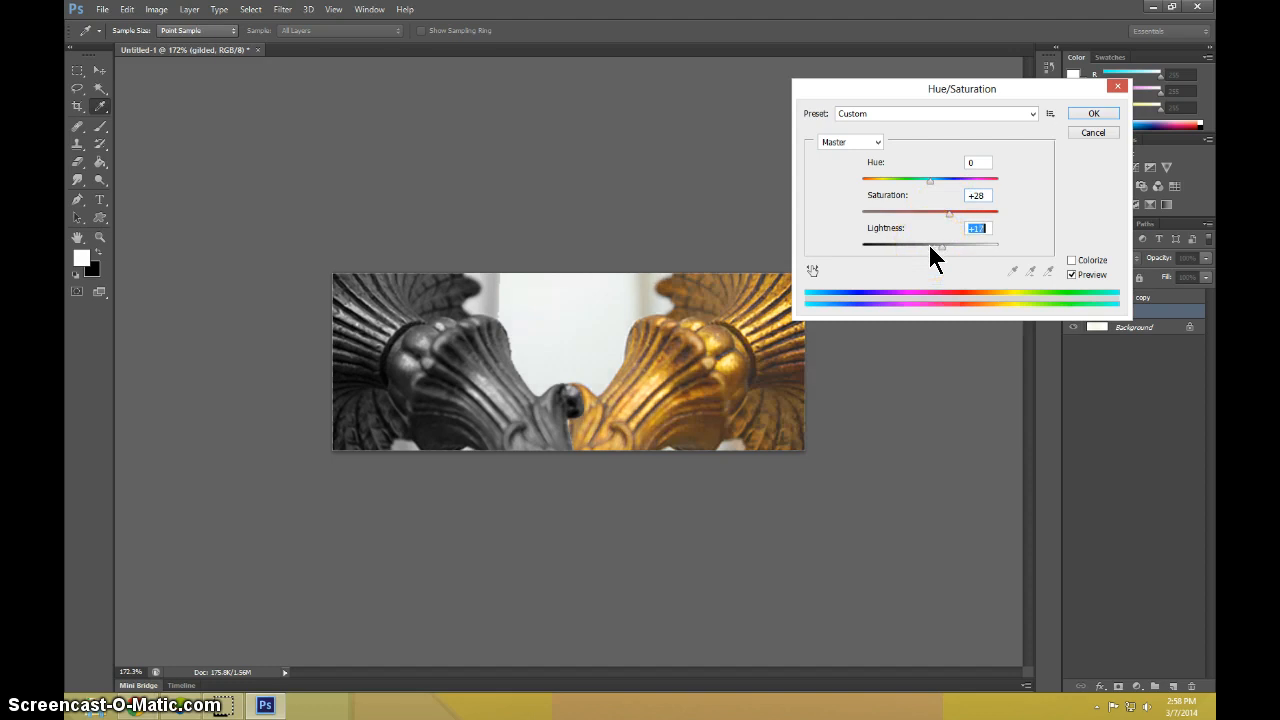
{"action": "left_click", "coordinate": [930, 246]}
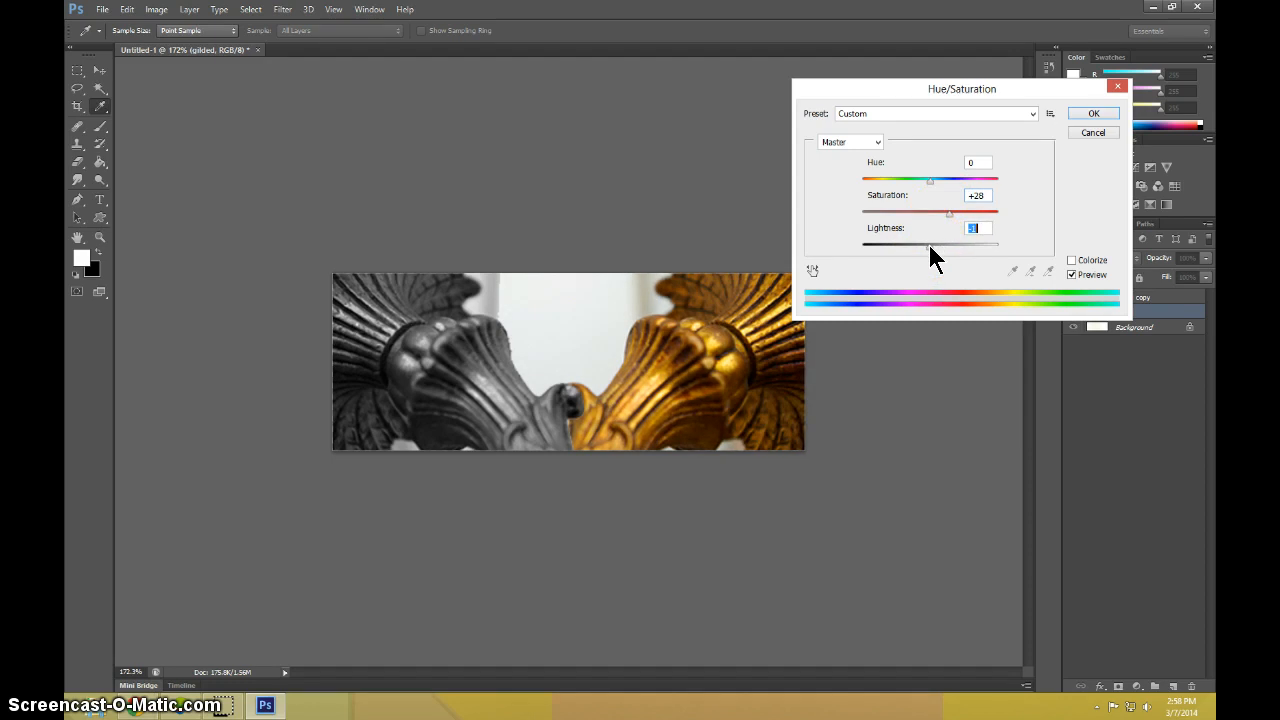
{"action": "key", "text": "Up"}
{"action": "key", "text": "Up"}
{"action": "key", "text": "Up"}
{"action": "left_click", "coordinate": [918, 188]}
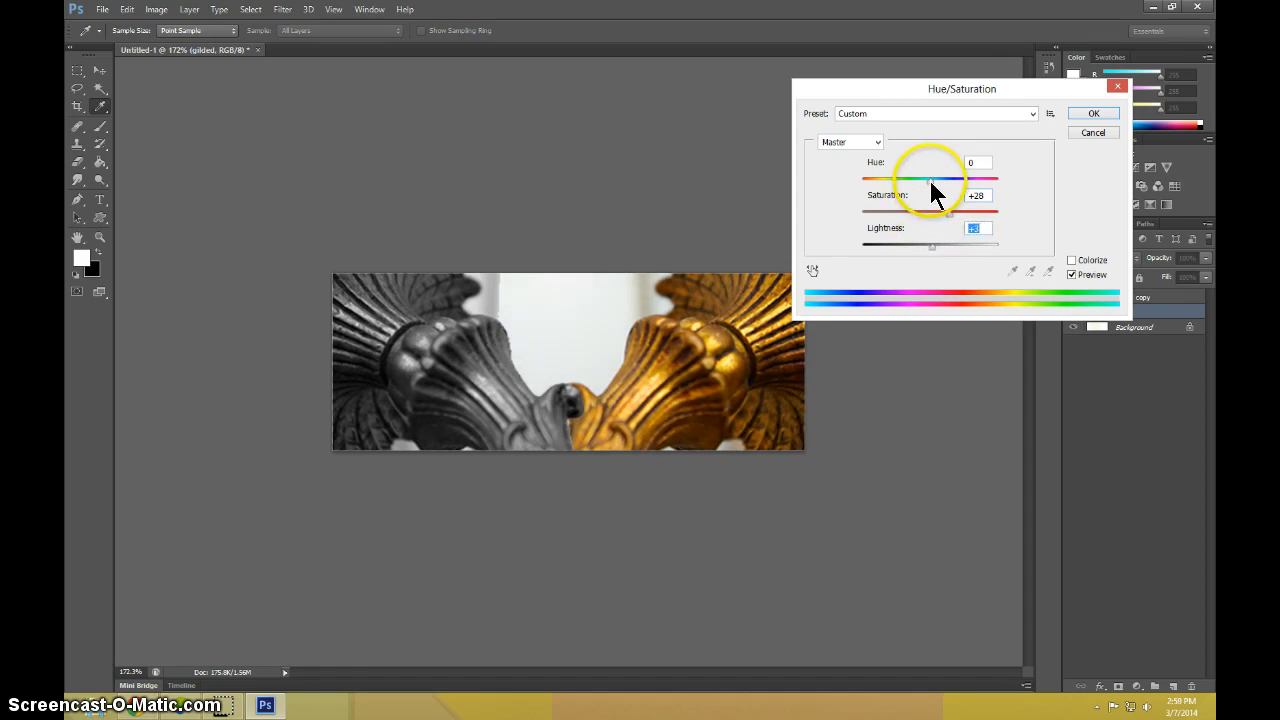
{"action": "left_click", "coordinate": [1085, 112]}
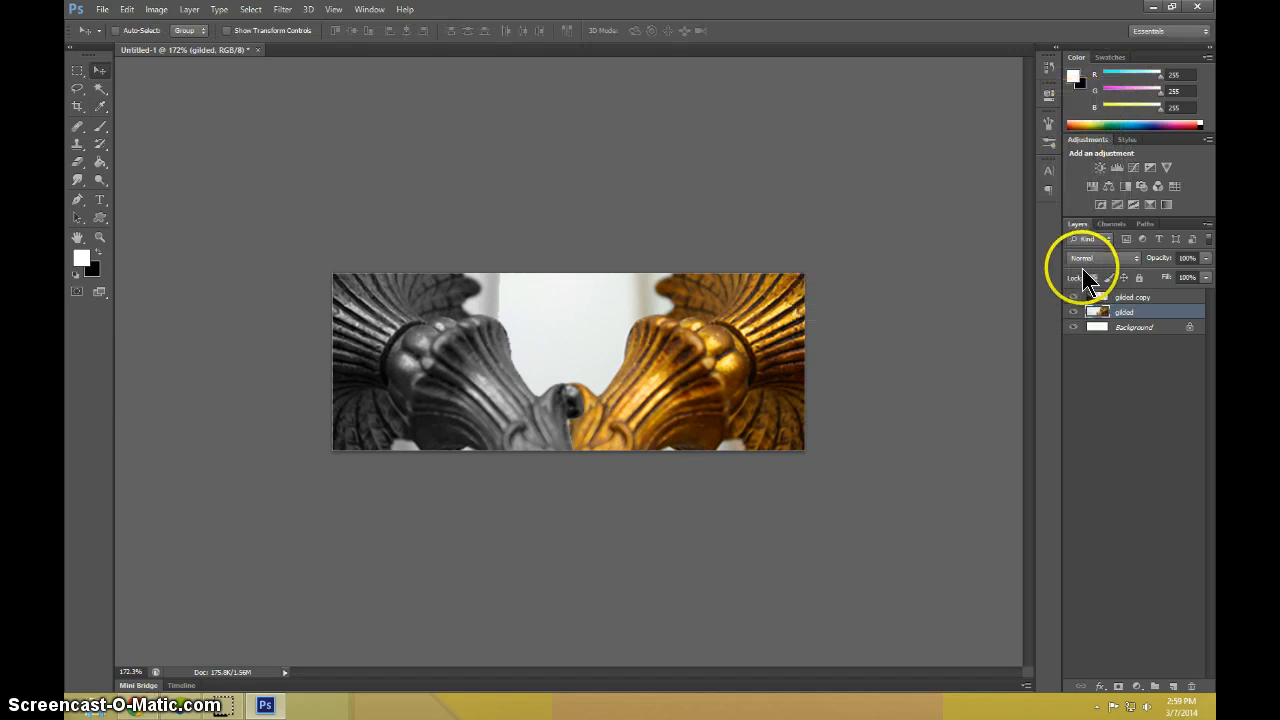
Place the gilded layer above gilded copy and delete its pale background using the Magic Wand at tolerance 20.
{"action": "mouse_move", "coordinate": [1118, 315]}
{"action": "left_mouse_down"}
{"action": "mouse_move", "coordinate": [1128, 302]}
{"action": "mouse_move", "coordinate": [1138, 320]}
{"action": "mouse_move", "coordinate": [1138, 300]}
{"action": "left_mouse_up"}
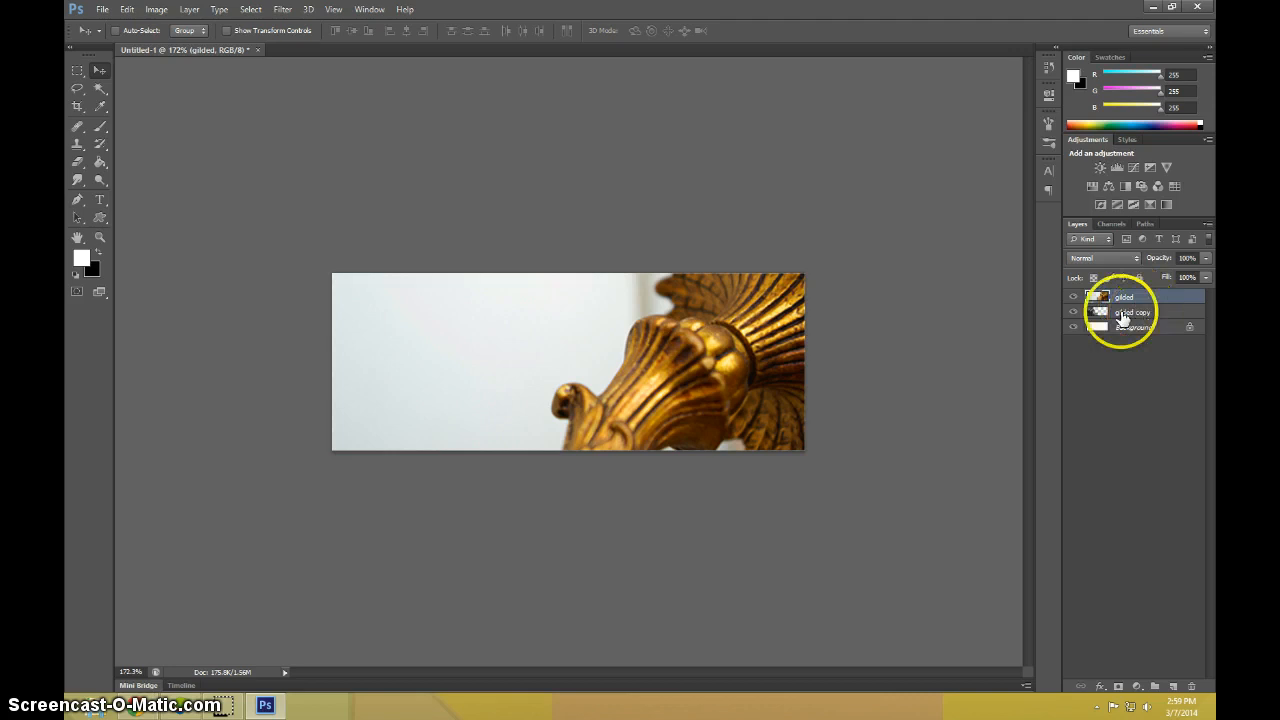
{"action": "left_click", "coordinate": [98, 89]}
{"action": "left_click", "coordinate": [410, 345]}
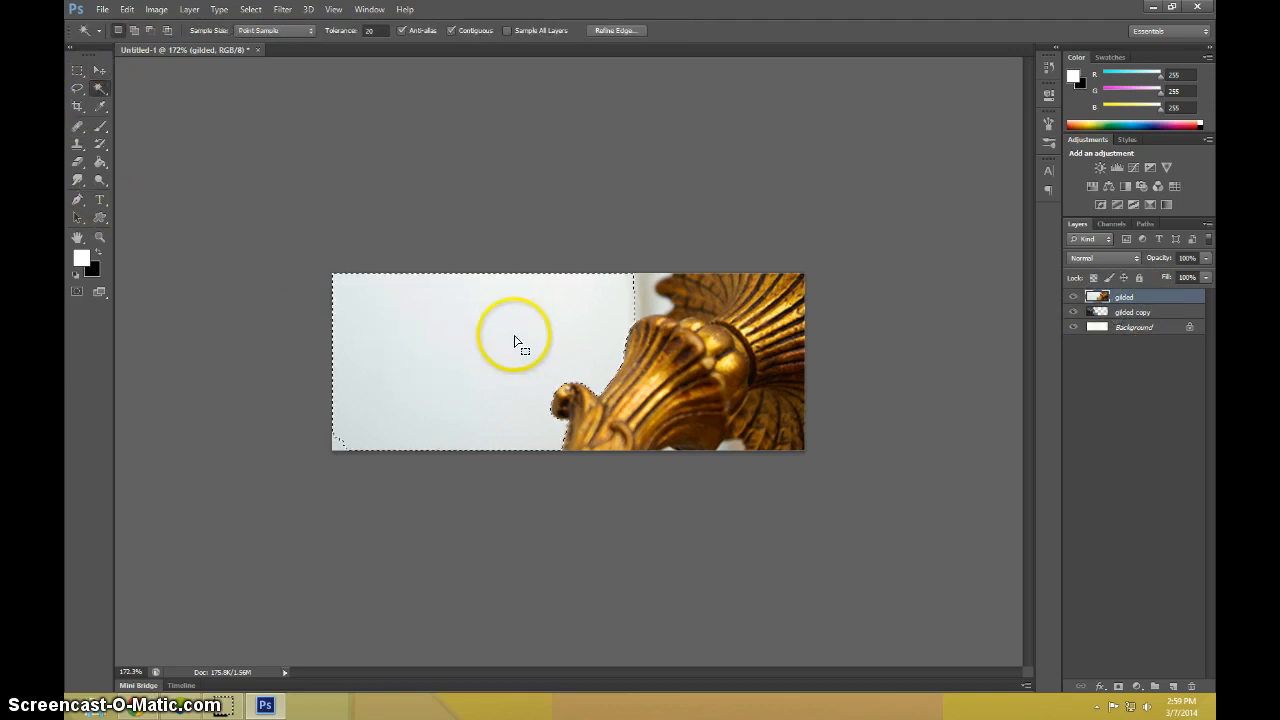
{"action": "key", "text": "Delete"}
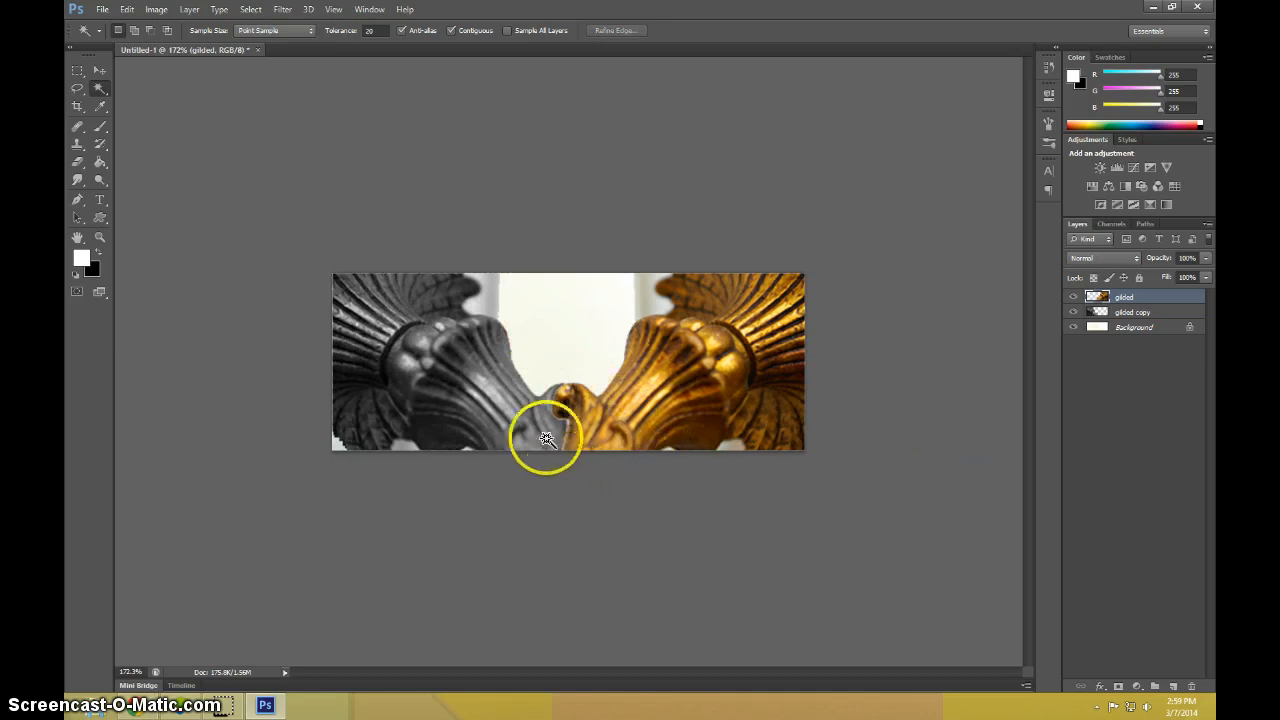
Examine the seam where the grey and gold lamp halves meet at a closer zoom, with the selection cleared.
{"action": "left_click", "coordinate": [577, 438]}
{"action": "left_click", "coordinate": [577, 439]}
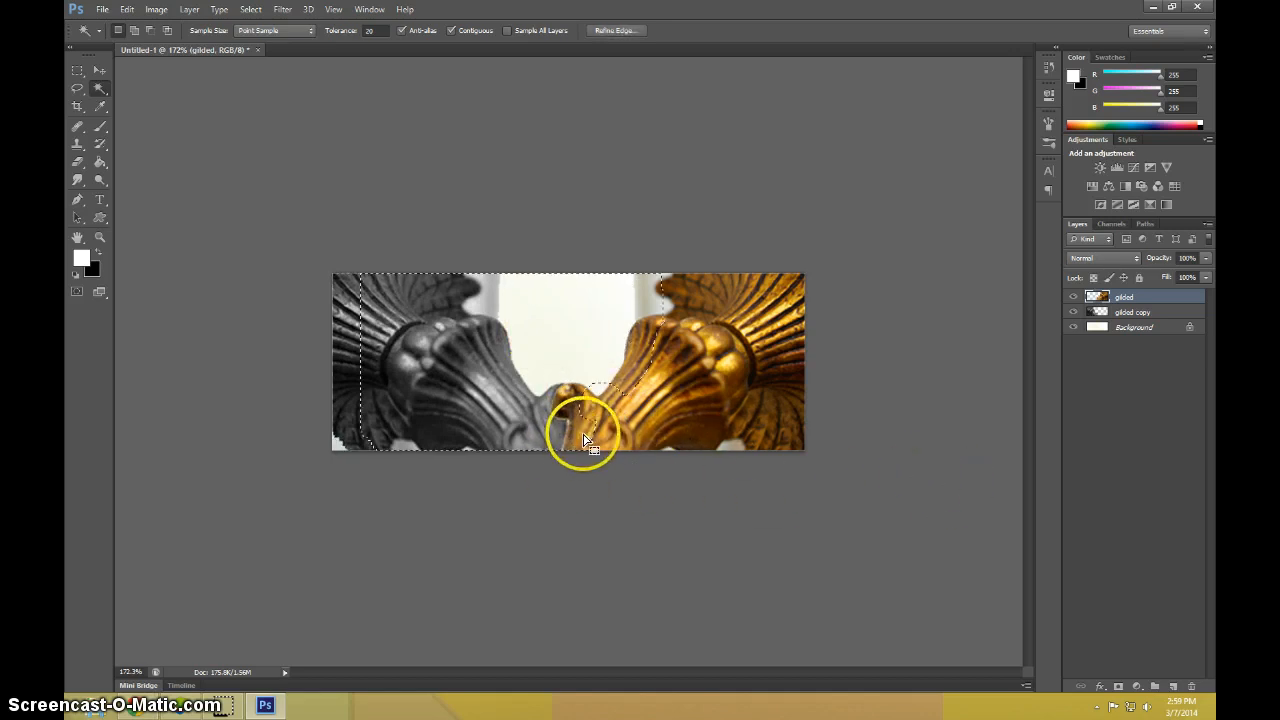
{"action": "key", "text": "z"}
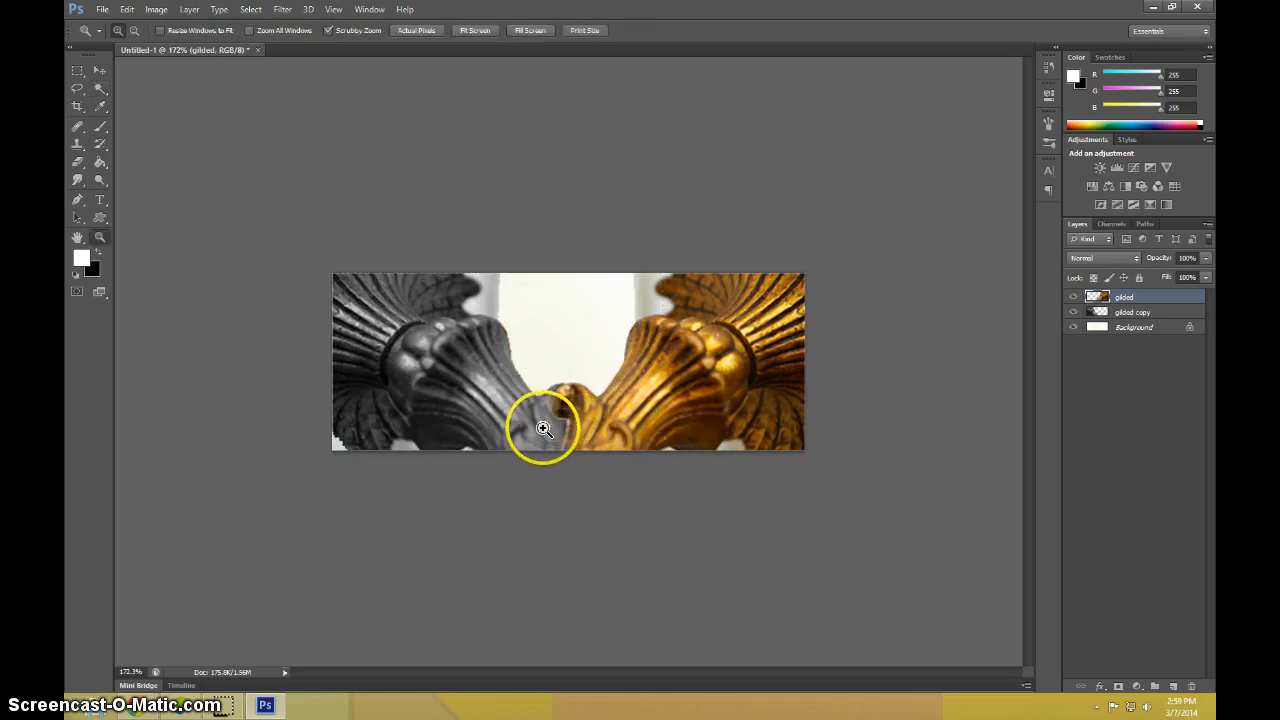
{"action": "left_click_drag", "start_coordinate": [543, 425], "coordinate": [578, 467]}
{"action": "left_click", "coordinate": [578, 467], "text": "alt"}
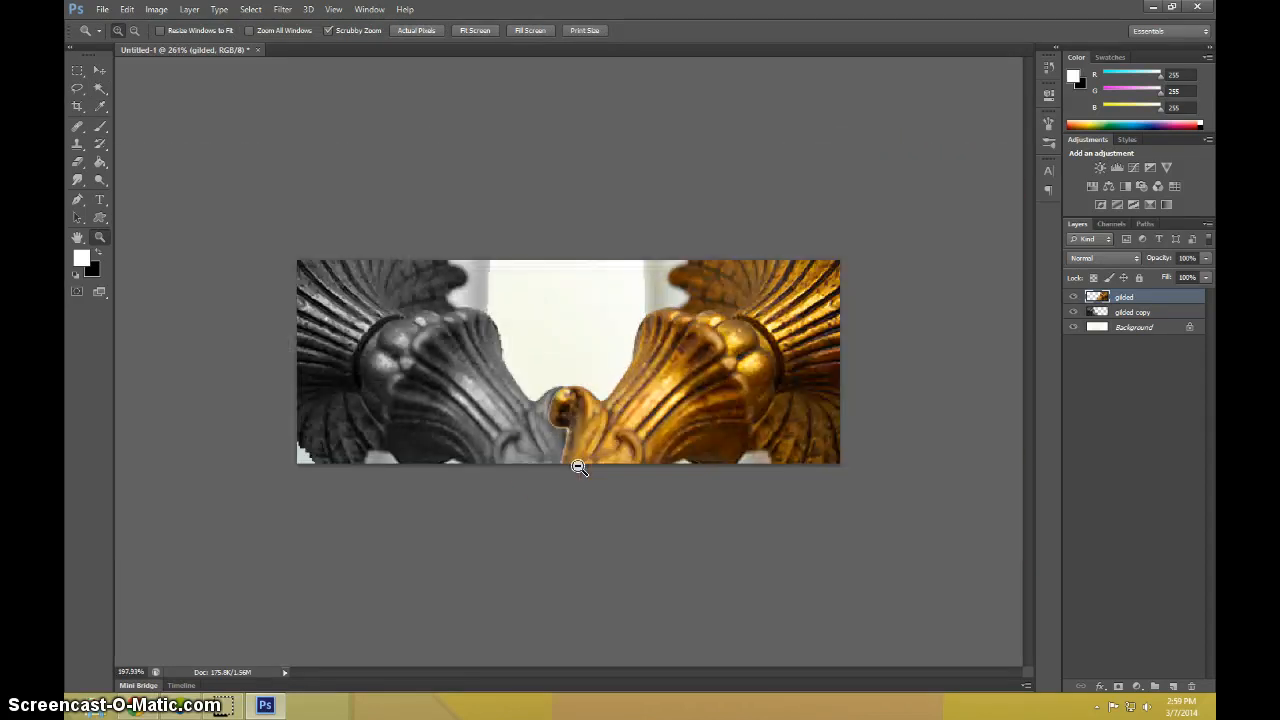
{"action": "left_click", "coordinate": [545, 460]}
{"action": "left_click", "coordinate": [362, 487]}
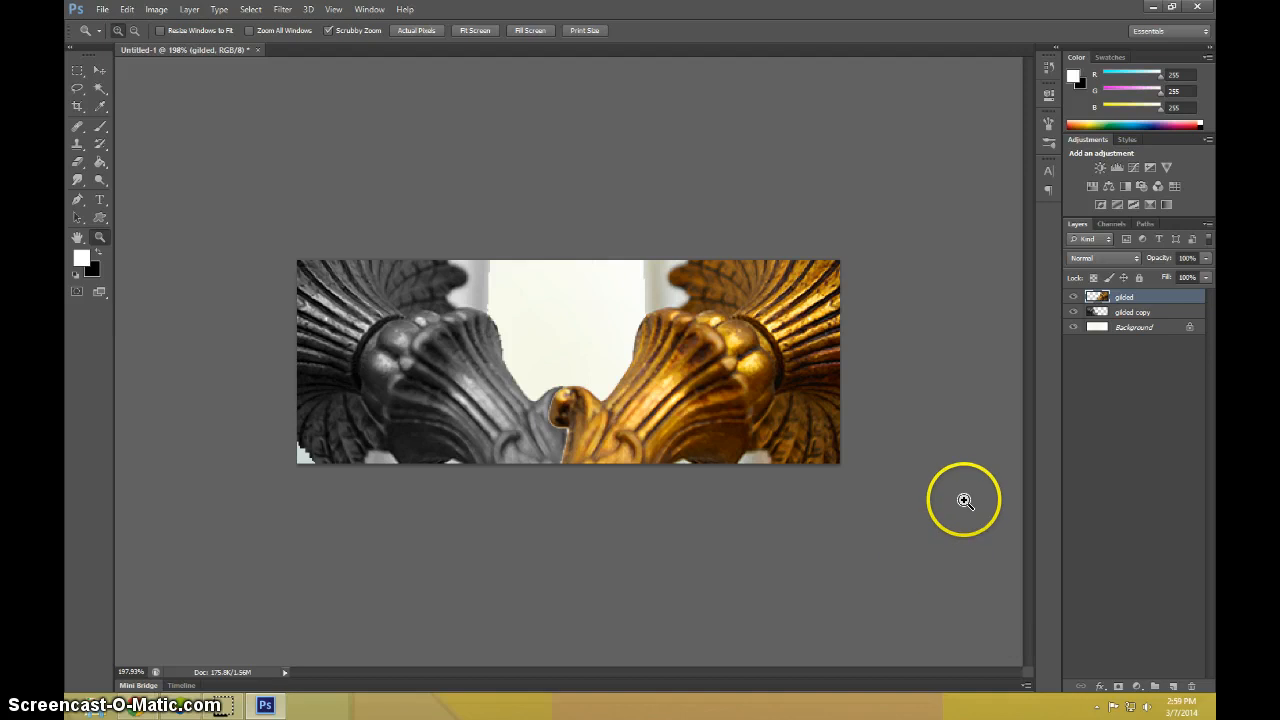
Select the gilded and gilded copy layers and move them together to the left, placing the central curl left of the canvas centre.
{"action": "left_click", "coordinate": [1131, 328], "text": "shift"}
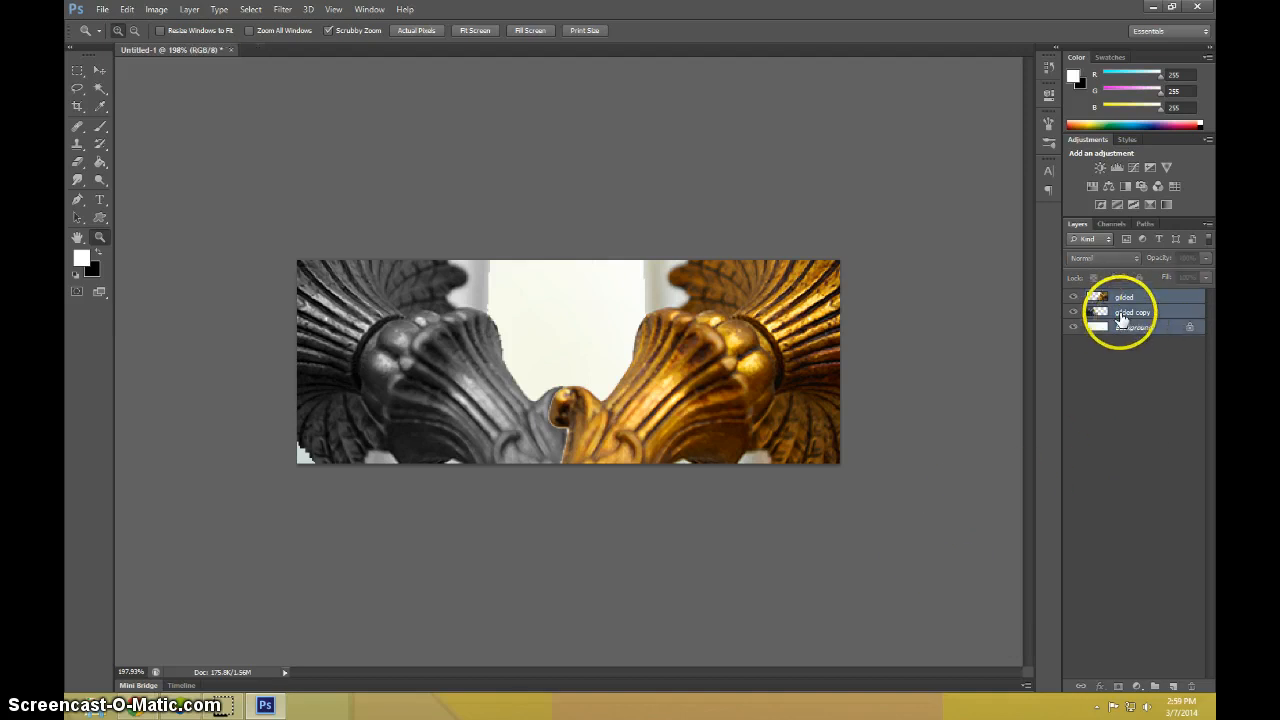
{"action": "left_click", "coordinate": [1128, 313]}
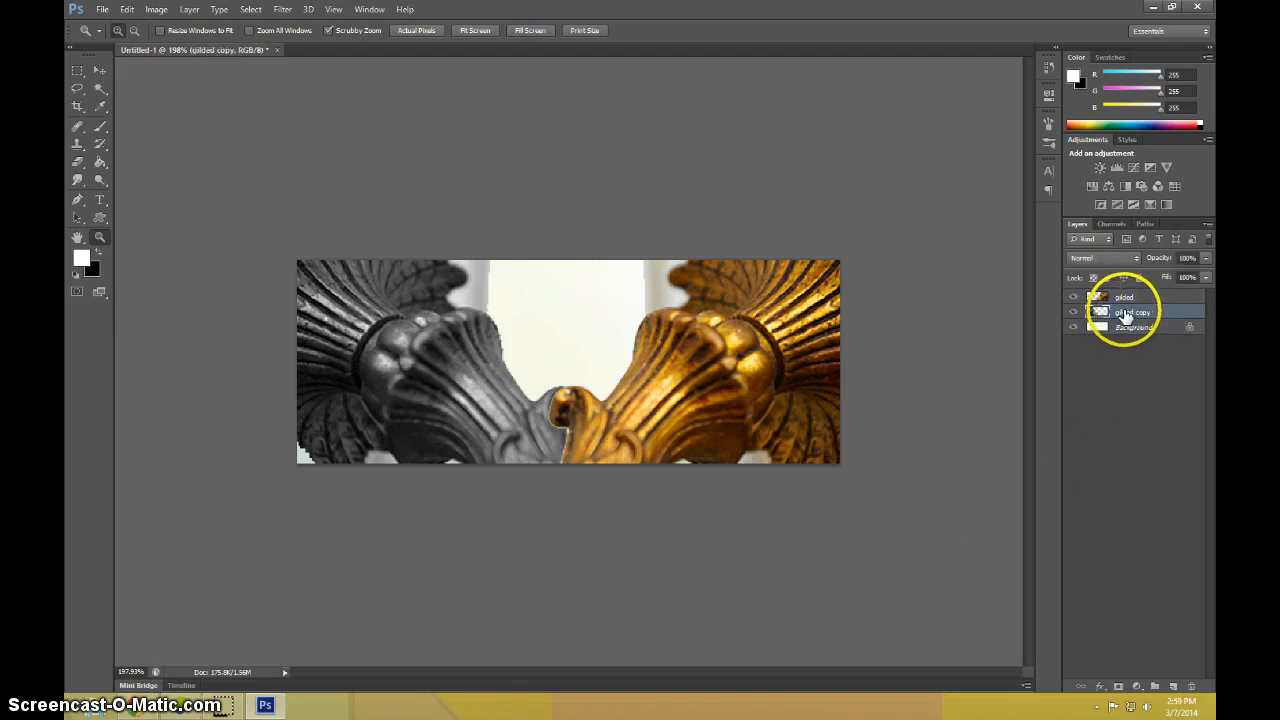
{"action": "left_click", "coordinate": [1124, 299]}
{"action": "left_click", "coordinate": [1128, 314], "text": "shift"}
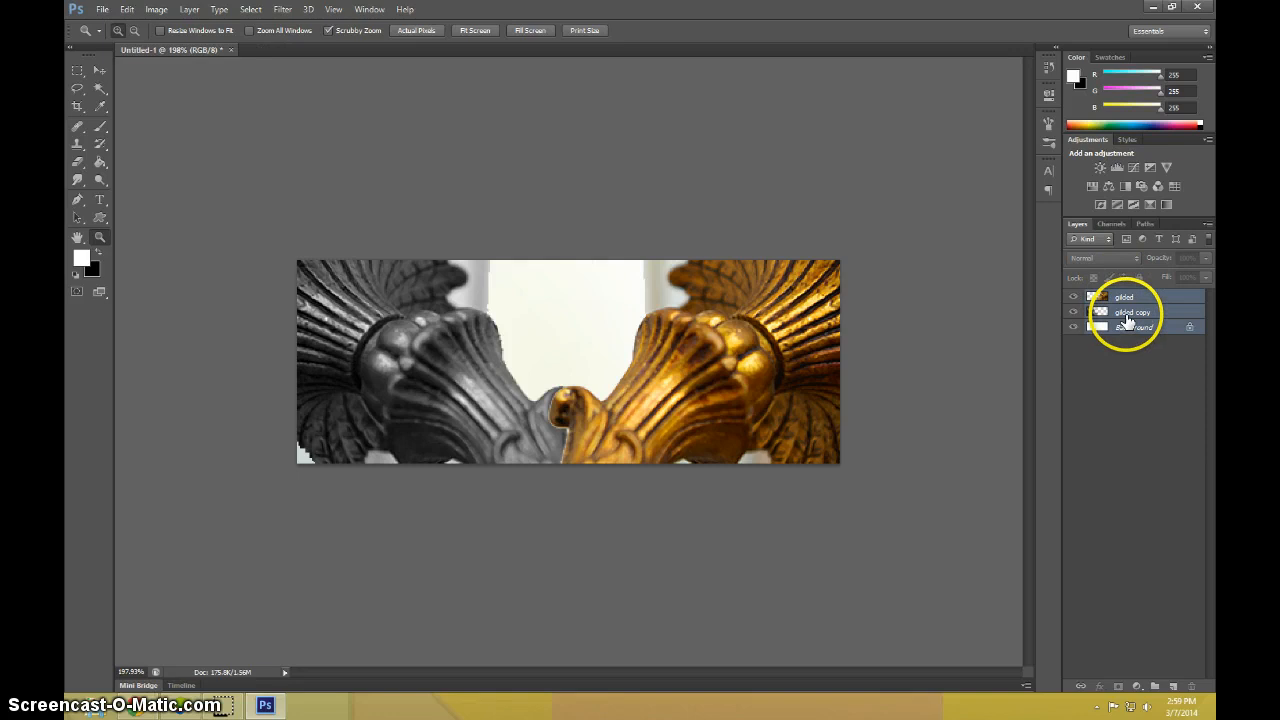
{"action": "left_click", "coordinate": [99, 70]}
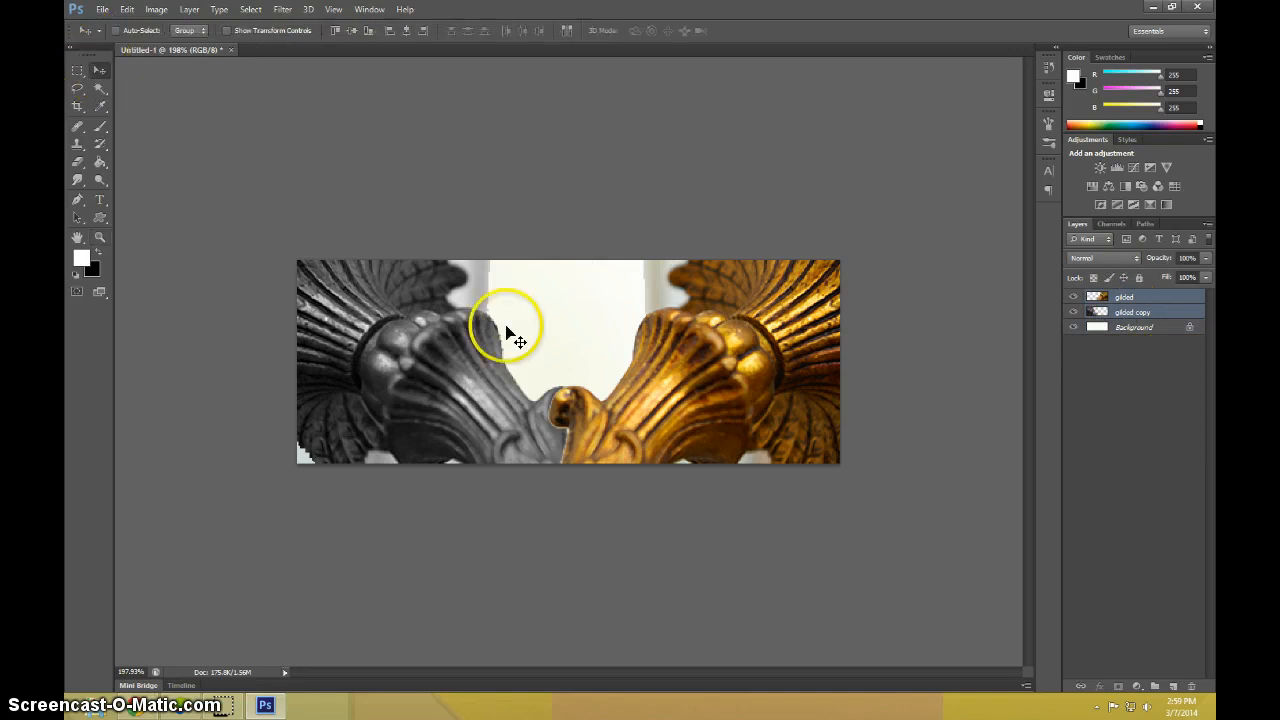
{"action": "left_click_drag", "start_coordinate": [503, 331], "coordinate": [416, 316]}
{"action": "left_click_drag", "start_coordinate": [479, 348], "coordinate": [491, 349]}
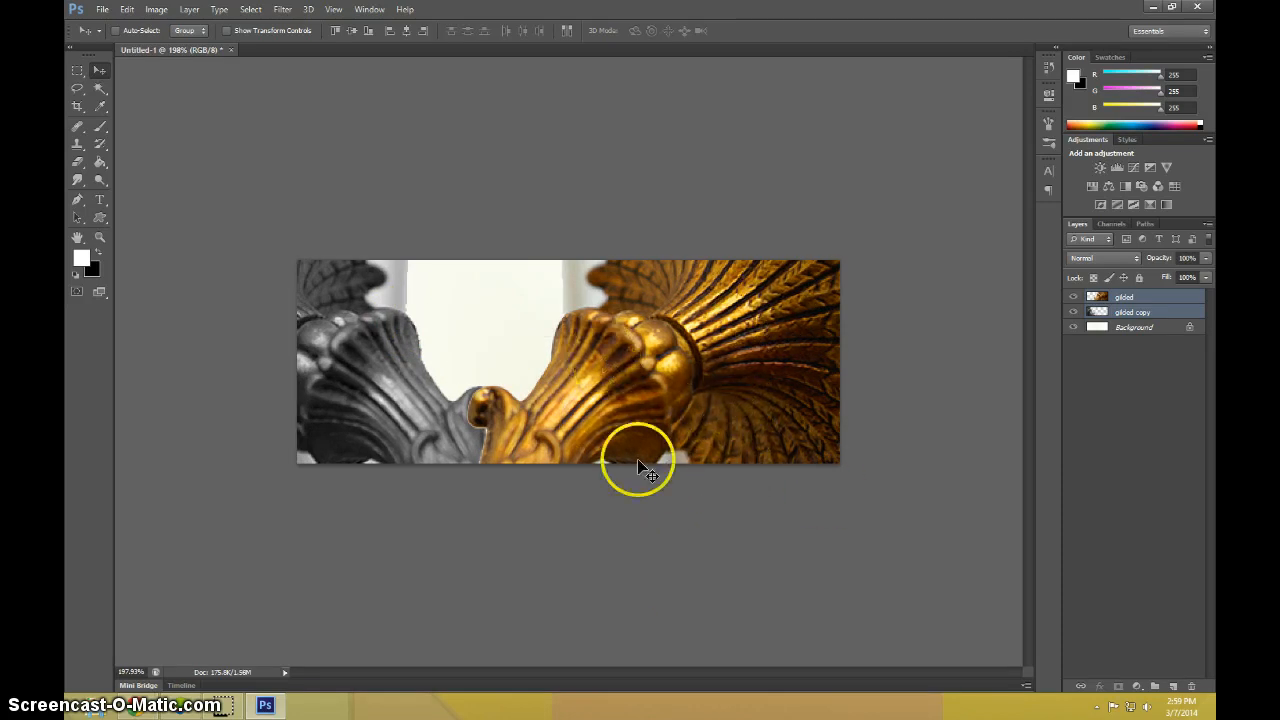
{"action": "left_click", "coordinate": [240, 35]}
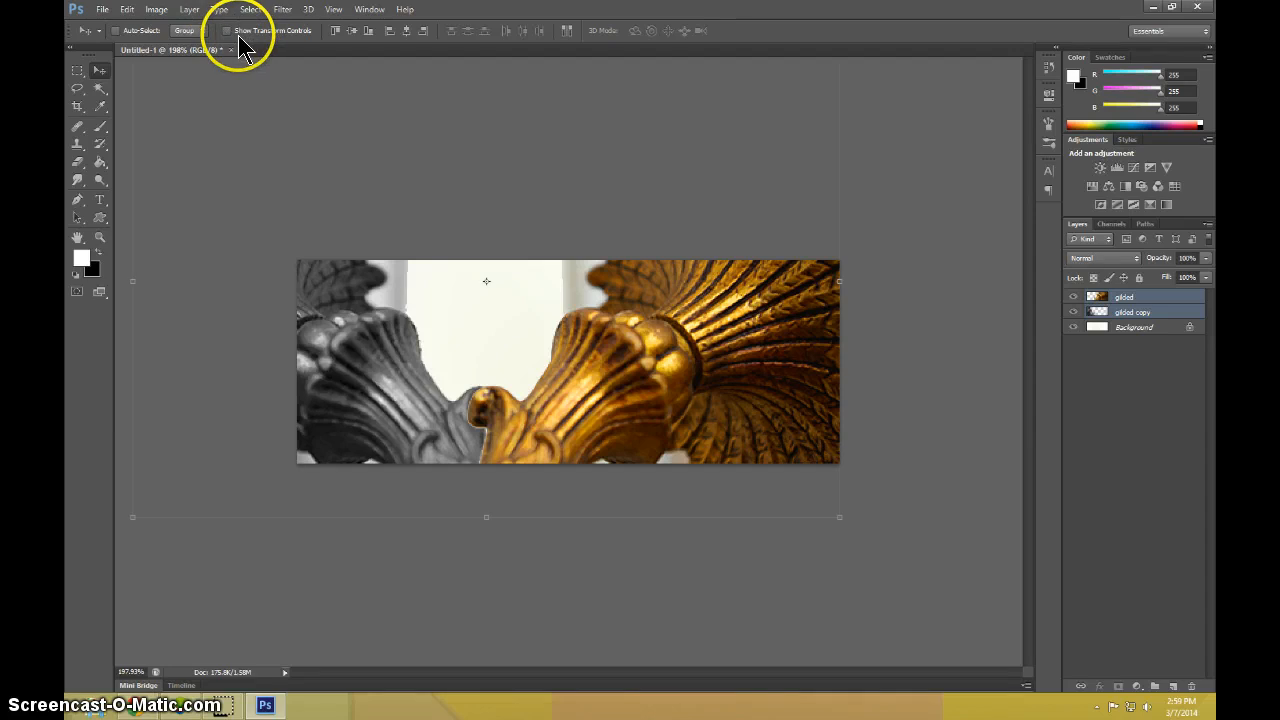
{"action": "left_click", "coordinate": [240, 35]}
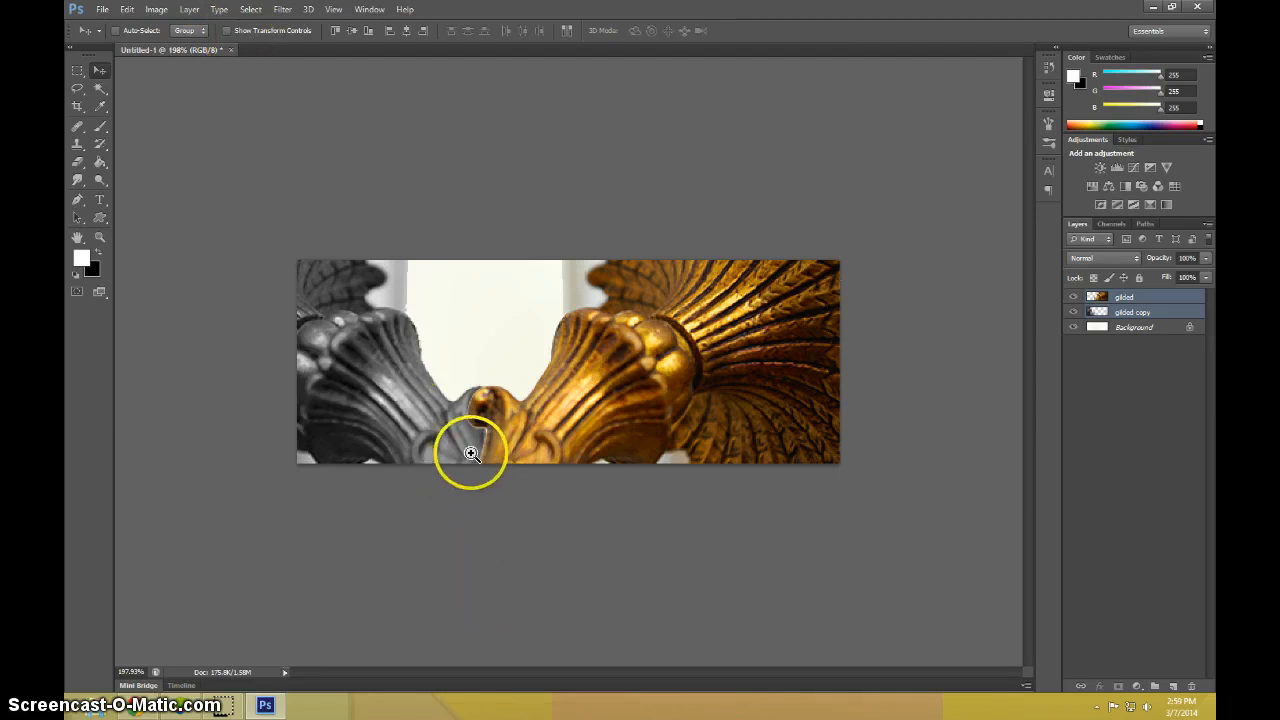
Inspect the edge of the gold central curl against the grey half at high magnification.
{"action": "left_click", "coordinate": [471, 455], "text": "ctrl"}
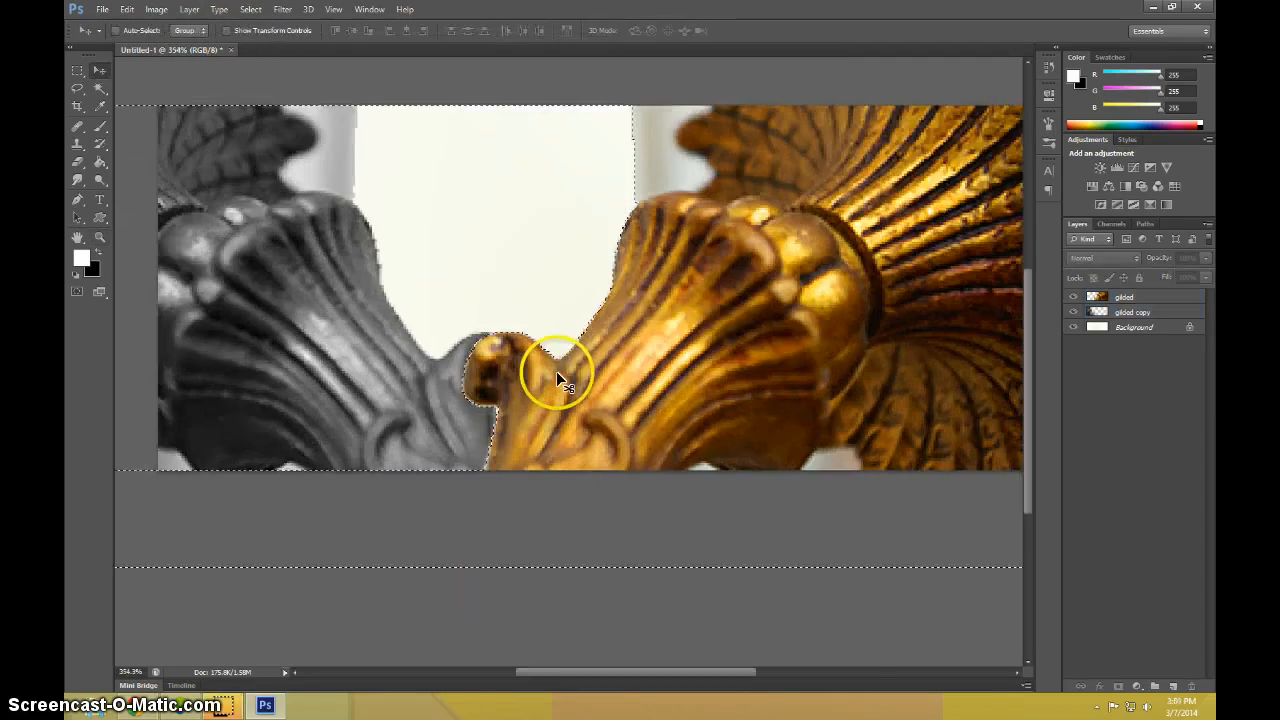
{"action": "key", "text": "z"}
{"action": "left_click_drag", "start_coordinate": [556, 371], "coordinate": [550, 368]}
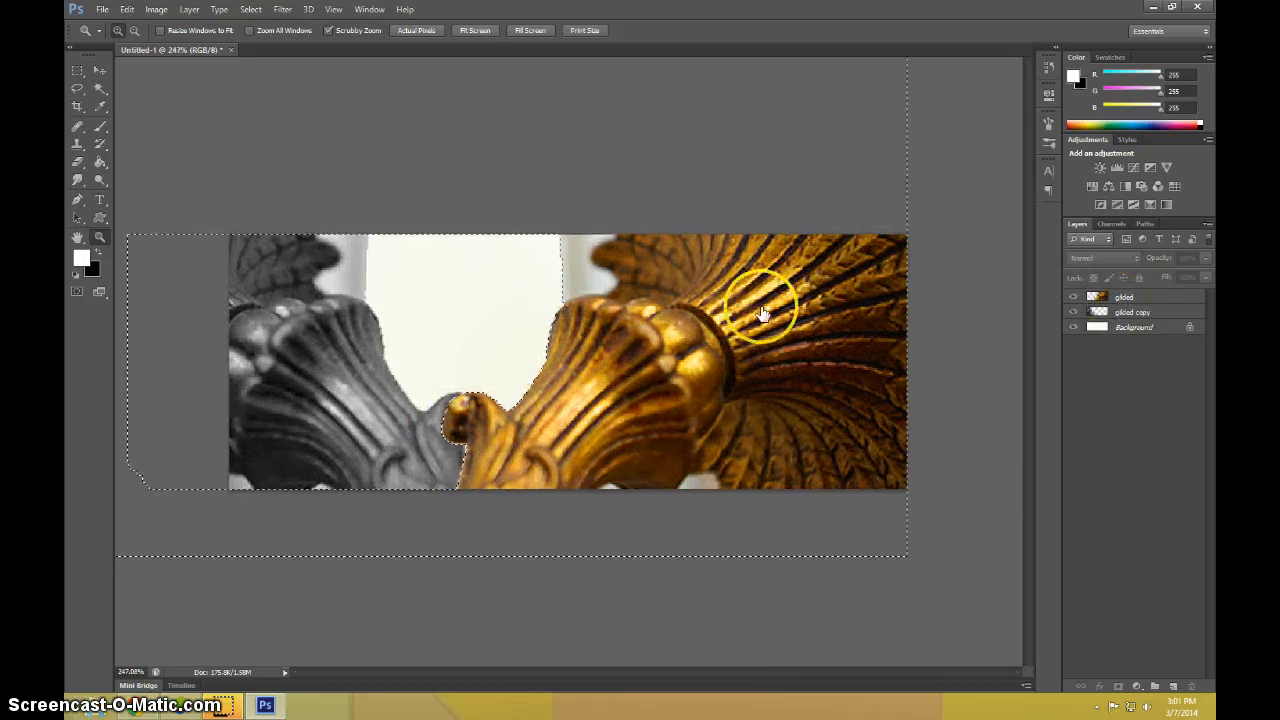
{"action": "left_click", "coordinate": [465, 456]}
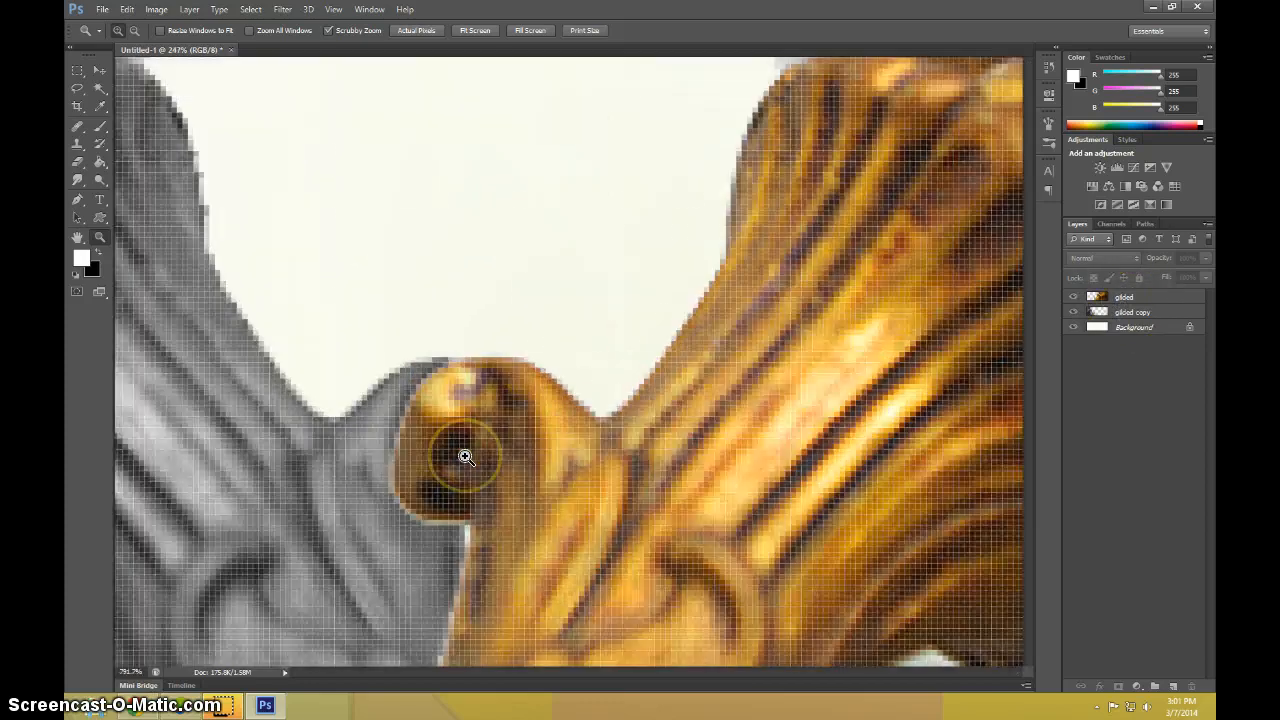
{"action": "scroll", "coordinate": [427, 570], "scroll_direction": "down", "scroll_amount": 2}
{"action": "left_click", "coordinate": [524, 384], "text": "alt"}
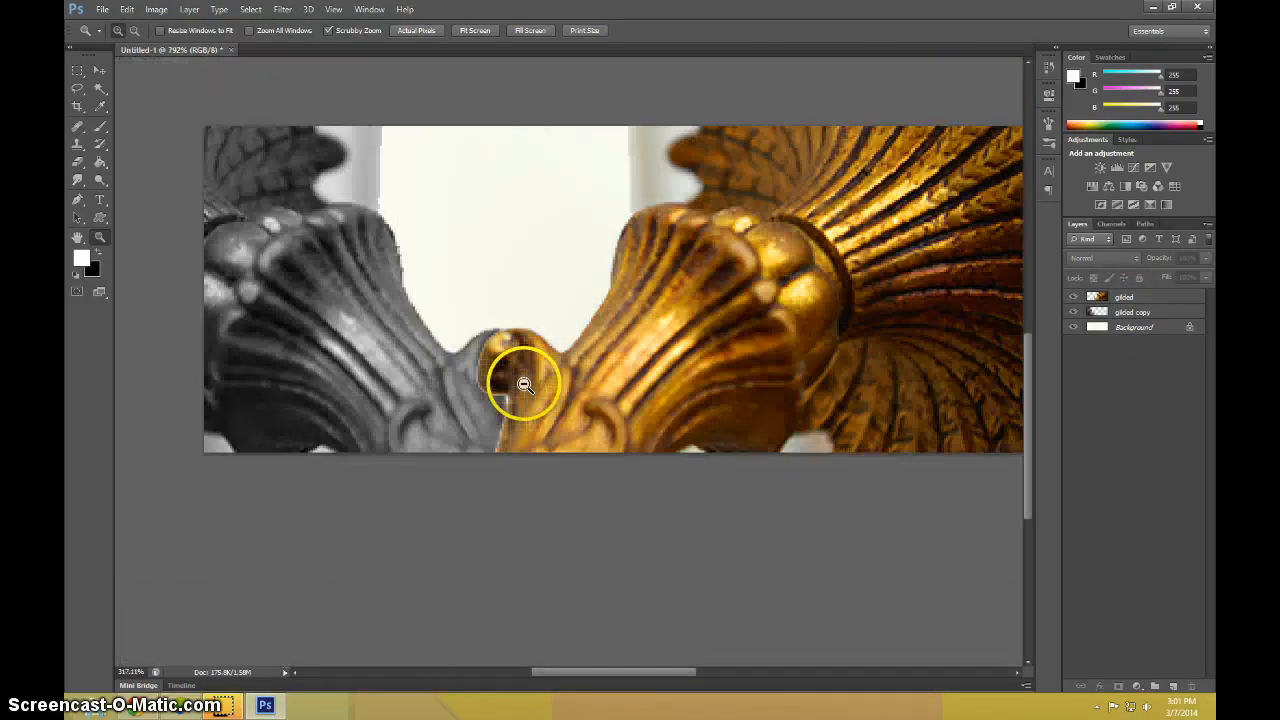
Load the gilded layer's opaque area as a selection and contract it by 1 pixel.
{"action": "left_click_drag", "start_coordinate": [524, 384], "coordinate": [474, 380]}
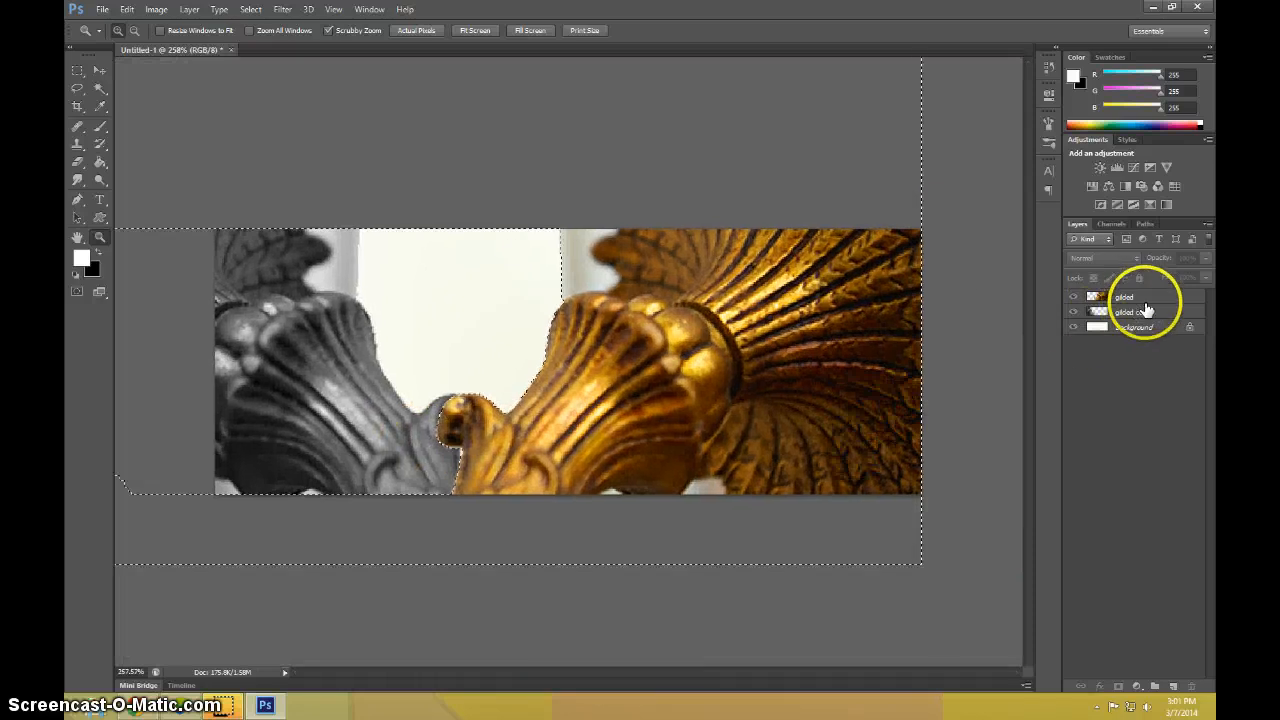
{"action": "left_click", "coordinate": [1137, 296]}
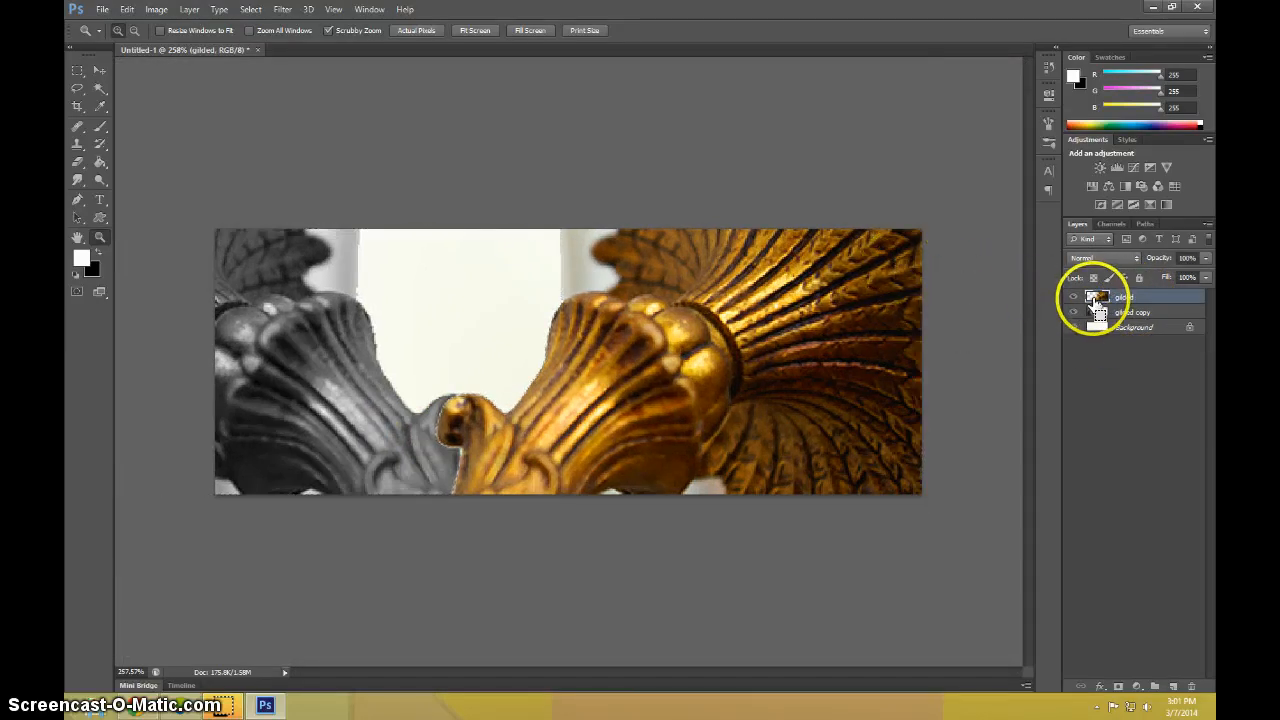
{"action": "left_click", "coordinate": [1097, 298], "text": "ctrl"}
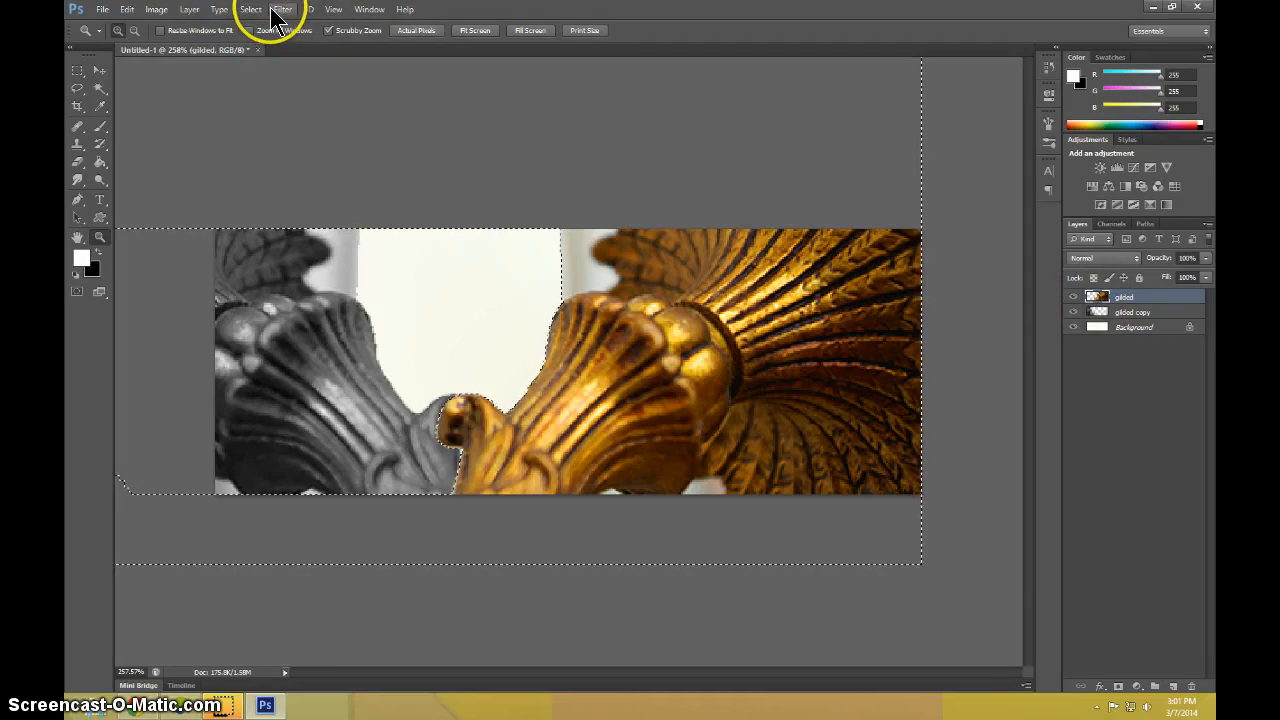
{"action": "left_click", "coordinate": [251, 10]}
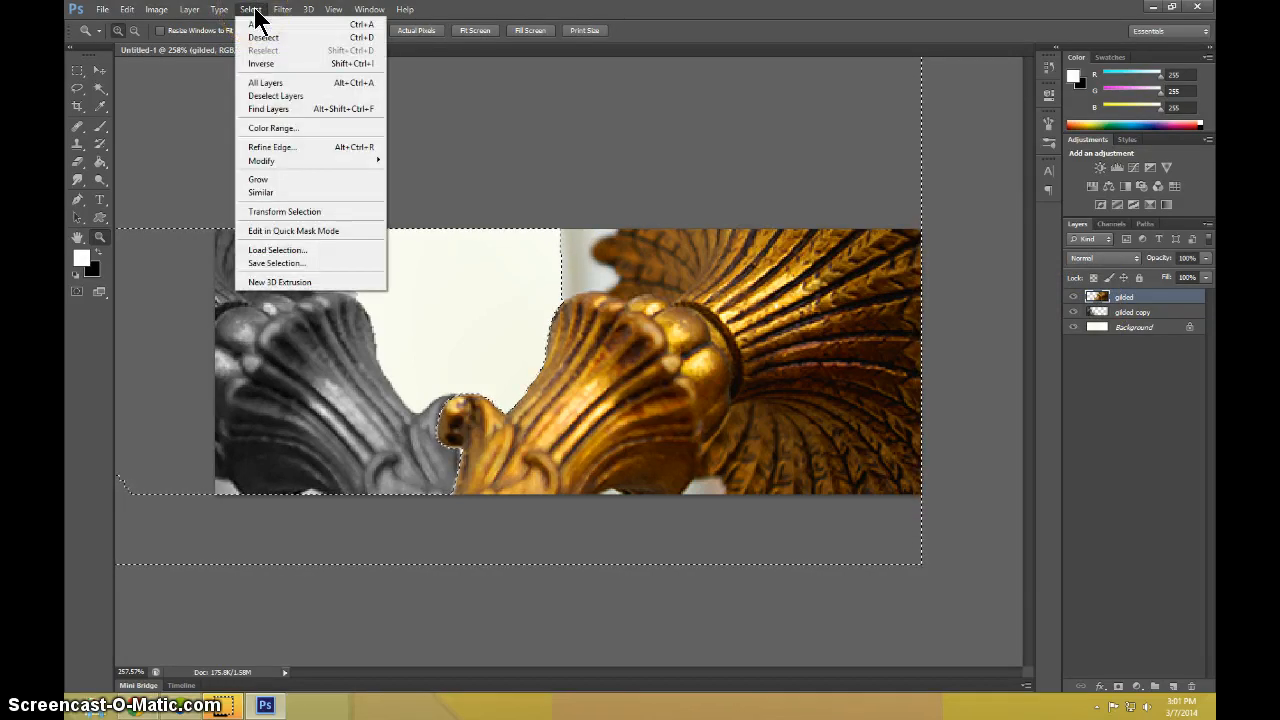
{"action": "mouse_move", "coordinate": [262, 160]}
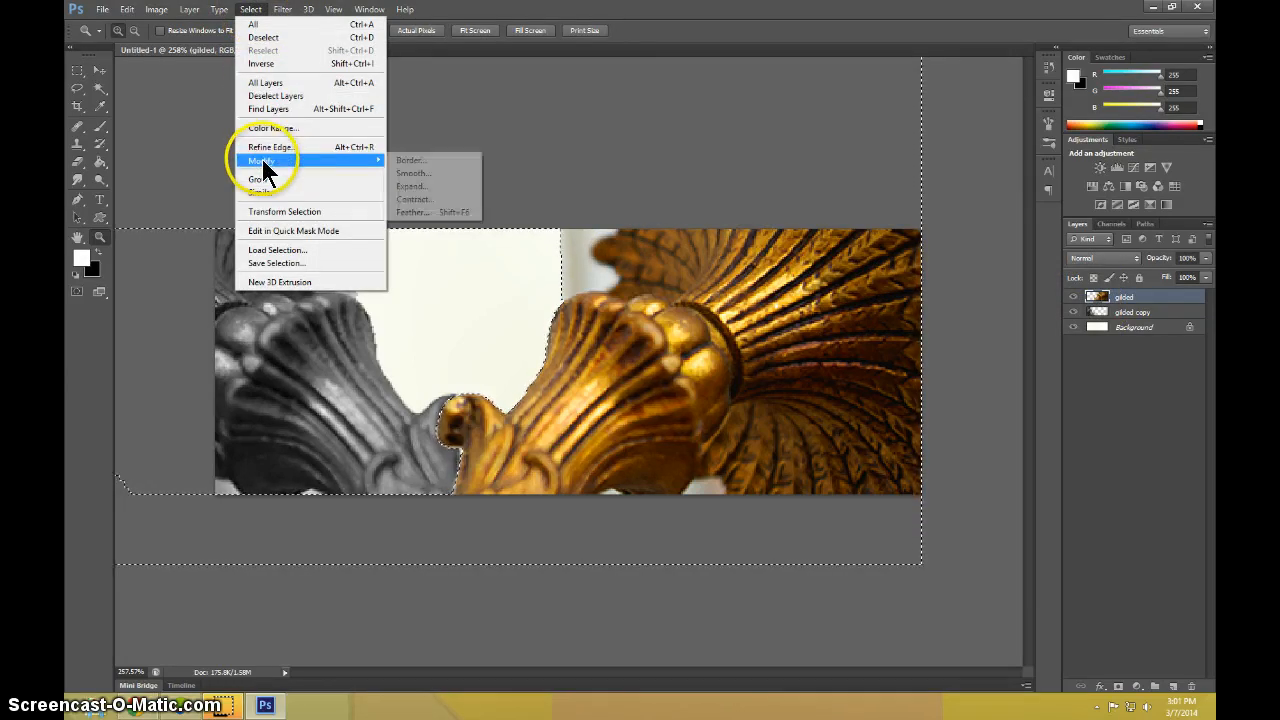
{"action": "left_click", "coordinate": [413, 201]}
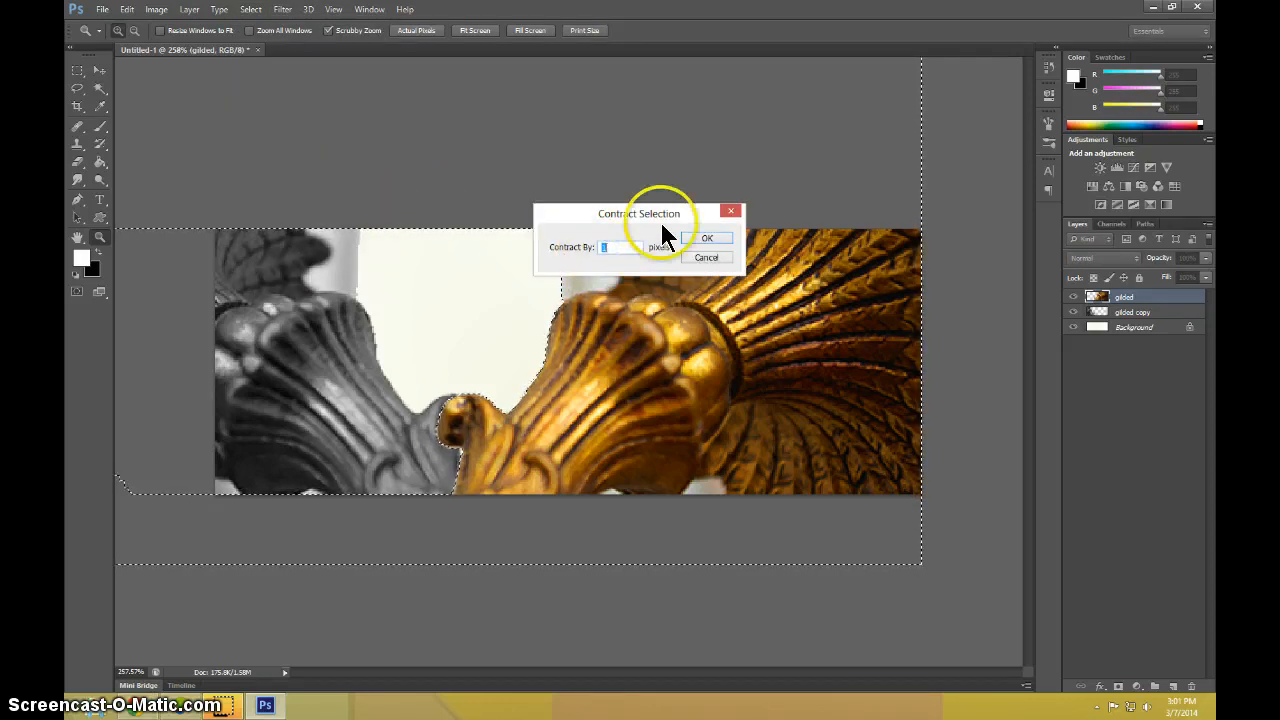
{"action": "key", "text": "Return"}
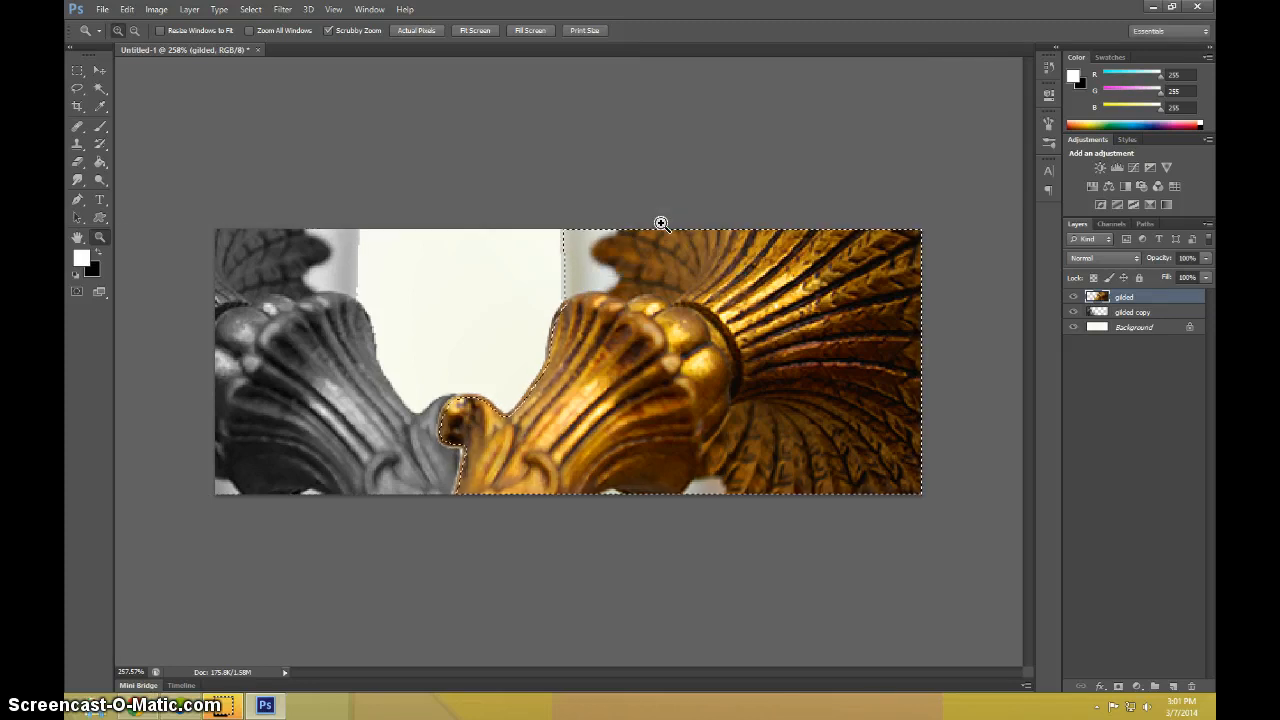
Set up the Eraser on the gilded layer with a hard round 23 px brush at 100% opacity.
{"action": "right_click", "coordinate": [511, 311]}
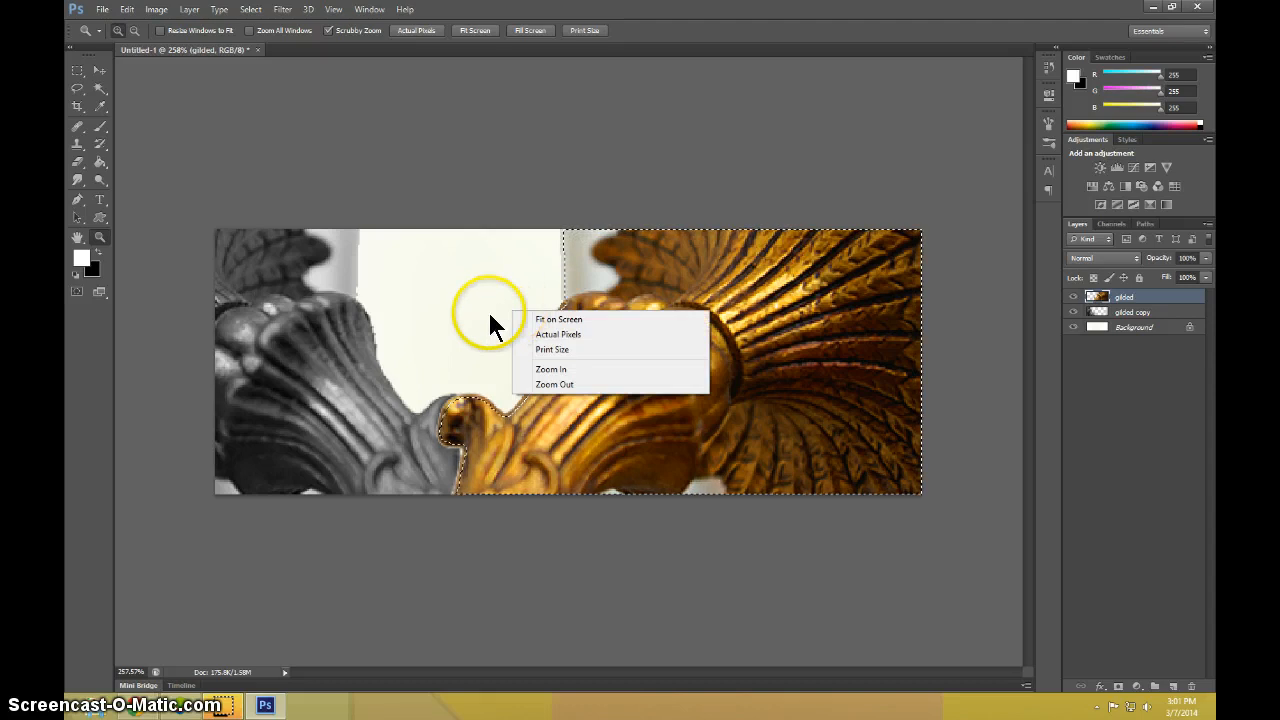
{"action": "left_click", "coordinate": [1143, 296]}
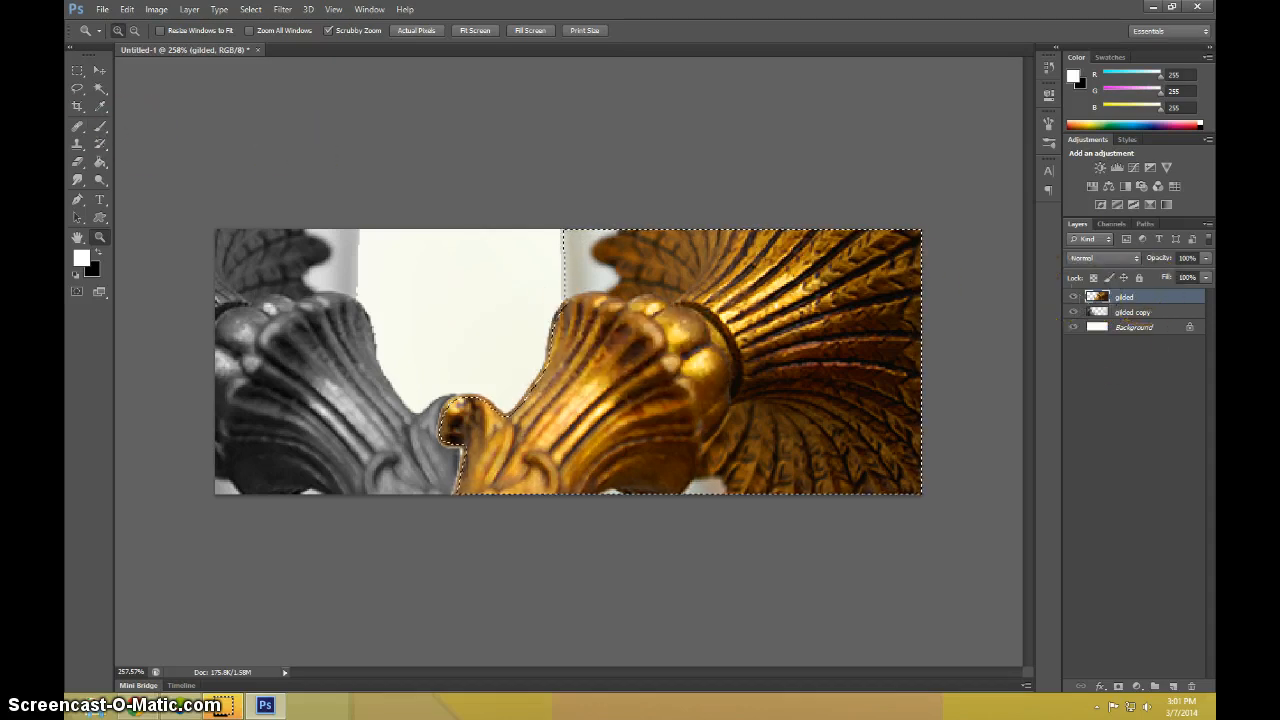
{"action": "left_click", "coordinate": [75, 158]}
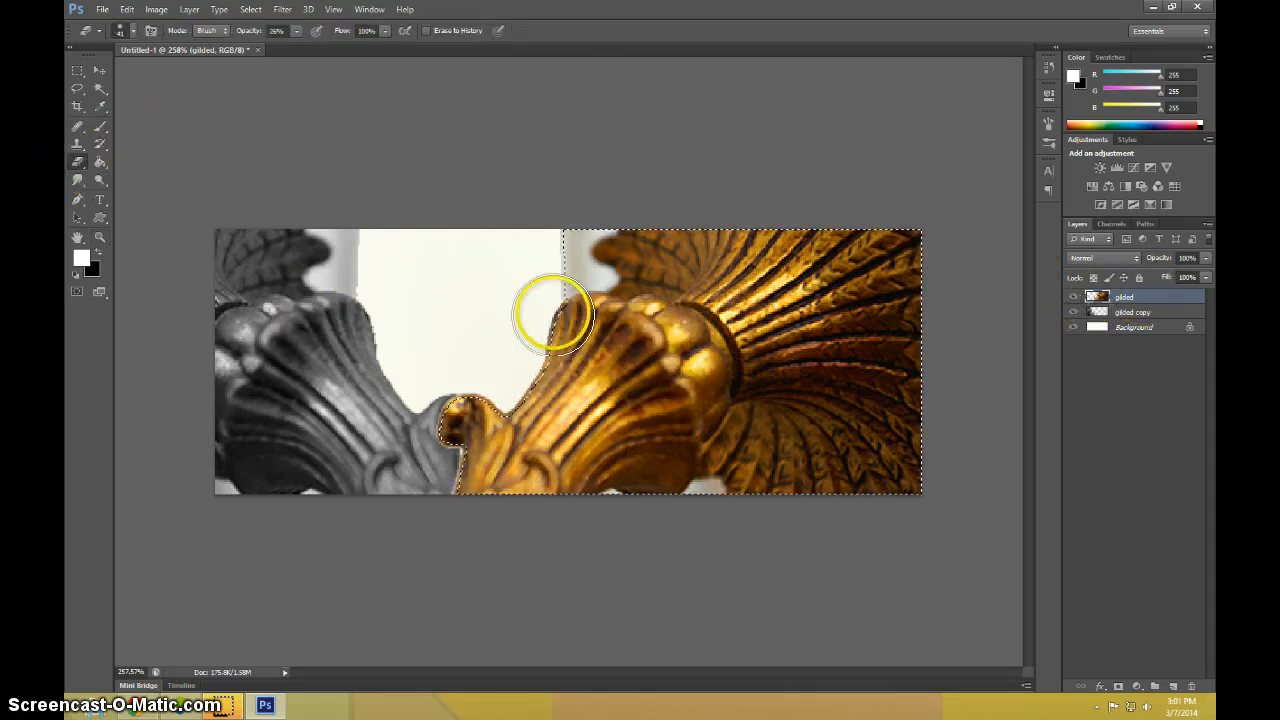
{"action": "right_click", "coordinate": [493, 274]}
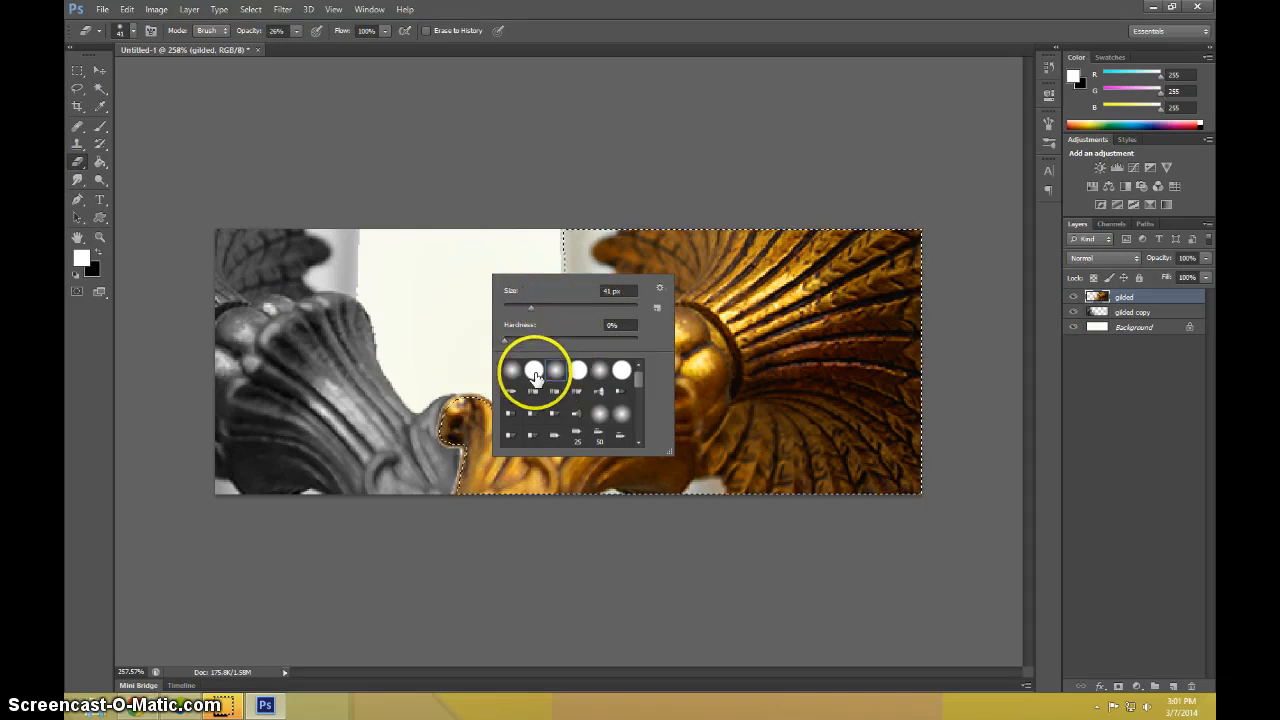
{"action": "left_click_drag", "start_coordinate": [556, 290], "coordinate": [518, 305]}
{"action": "left_click", "coordinate": [296, 36]}
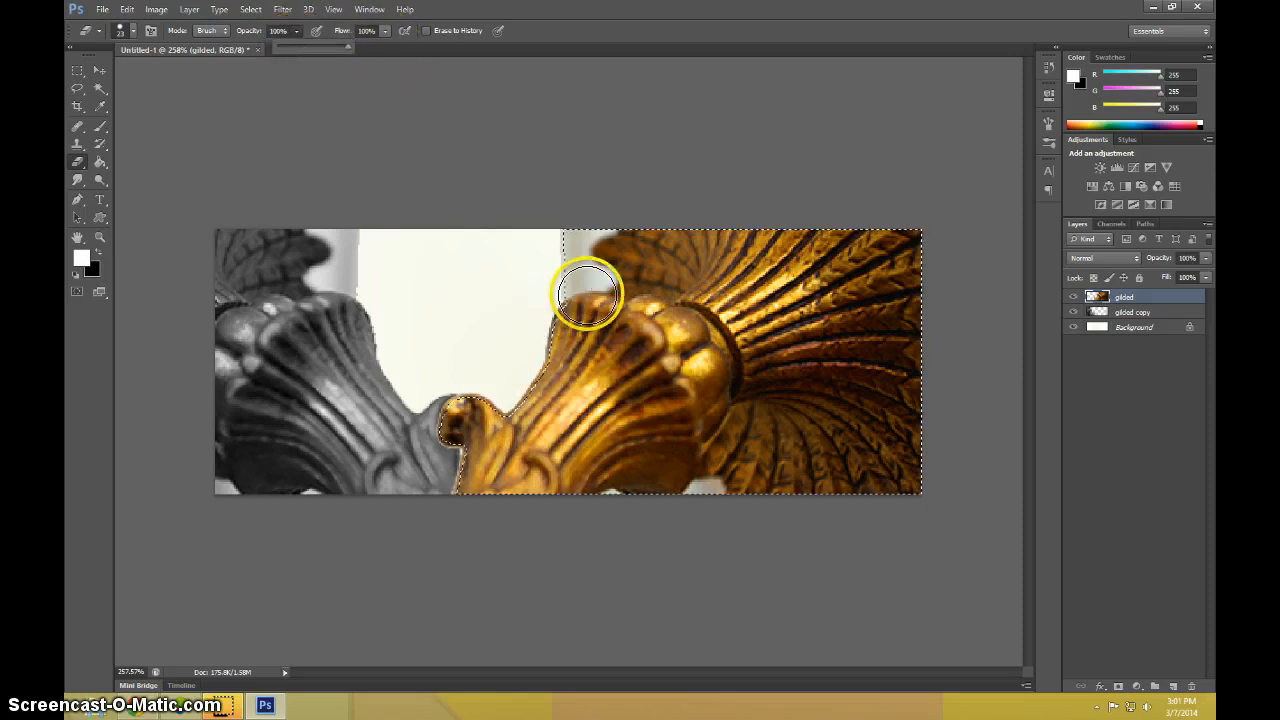
Invert the selection, erase the fringe along the gold lamp's edge on the gilded layer, and clear the selection.
{"action": "mouse_move", "coordinate": [565, 243]}
{"action": "left_mouse_down"}
{"action": "mouse_move", "coordinate": [554, 298]}
{"action": "mouse_move", "coordinate": [632, 246]}
{"action": "left_mouse_up"}
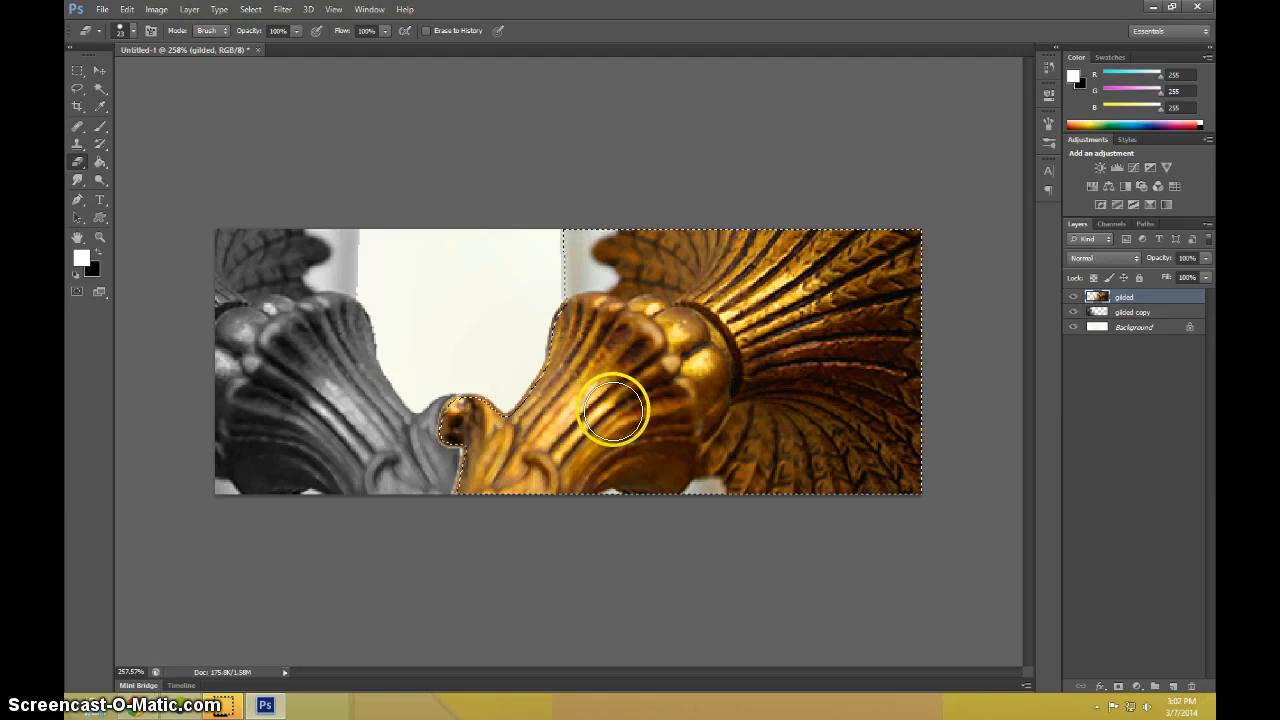
{"action": "key", "text": "ctrl+shift+i"}
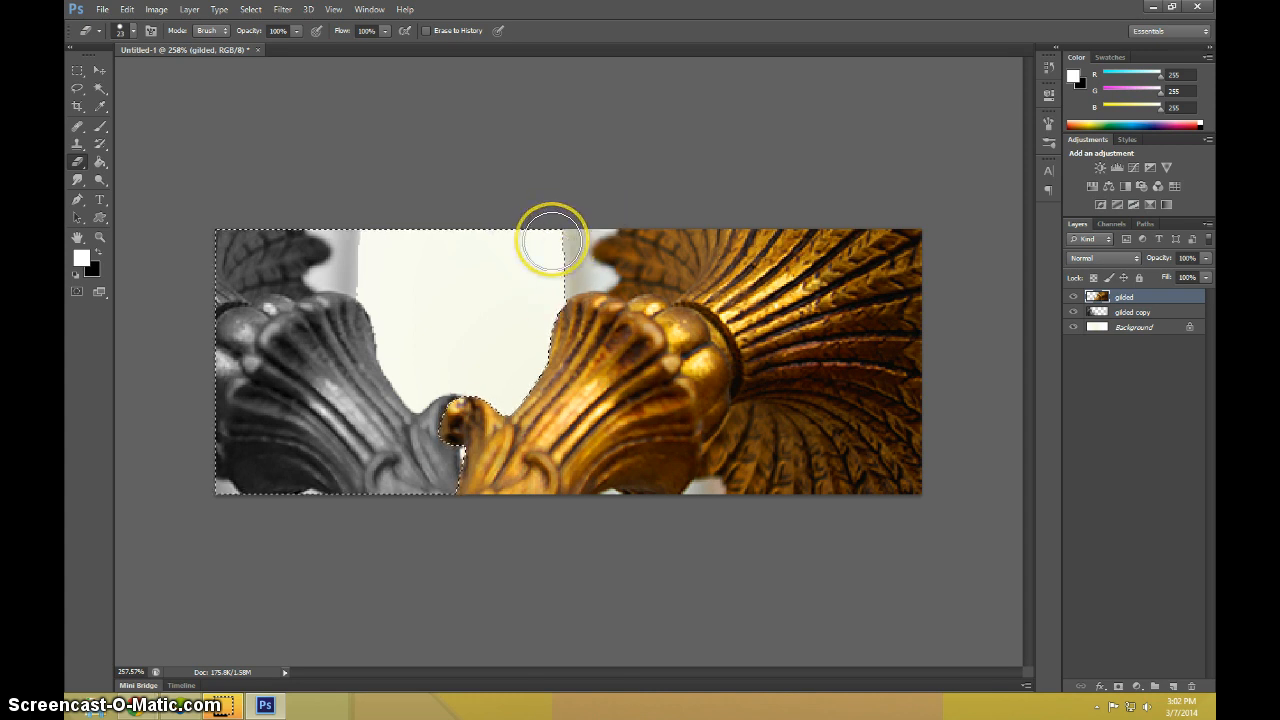
{"action": "key", "text": "ctrl+d"}
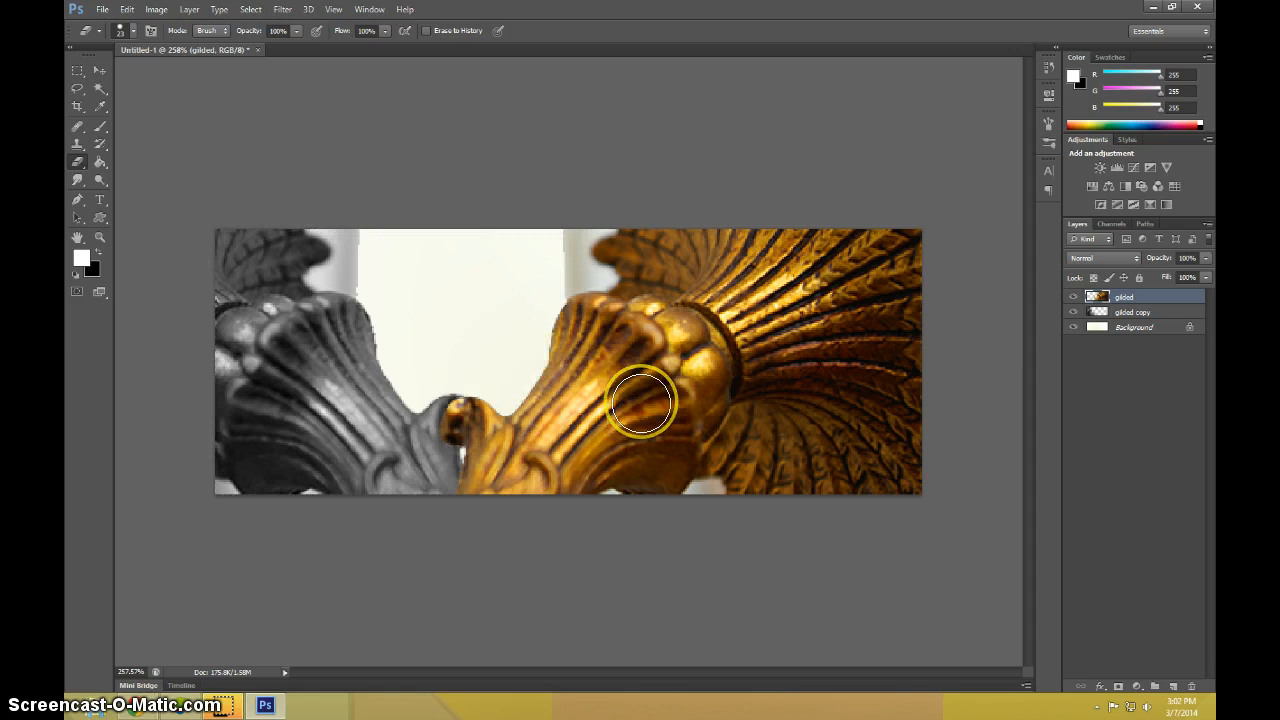
Move the gilded copy layer slightly right to close the gap beside the central curl, and check the seam.
{"action": "key", "text": "z"}
{"action": "mouse_move", "coordinate": [443, 449]}
{"action": "left_mouse_down"}
{"action": "mouse_move", "coordinate": [493, 446]}
{"action": "mouse_move", "coordinate": [420, 490]}
{"action": "mouse_move", "coordinate": [449, 547]}
{"action": "left_mouse_up"}
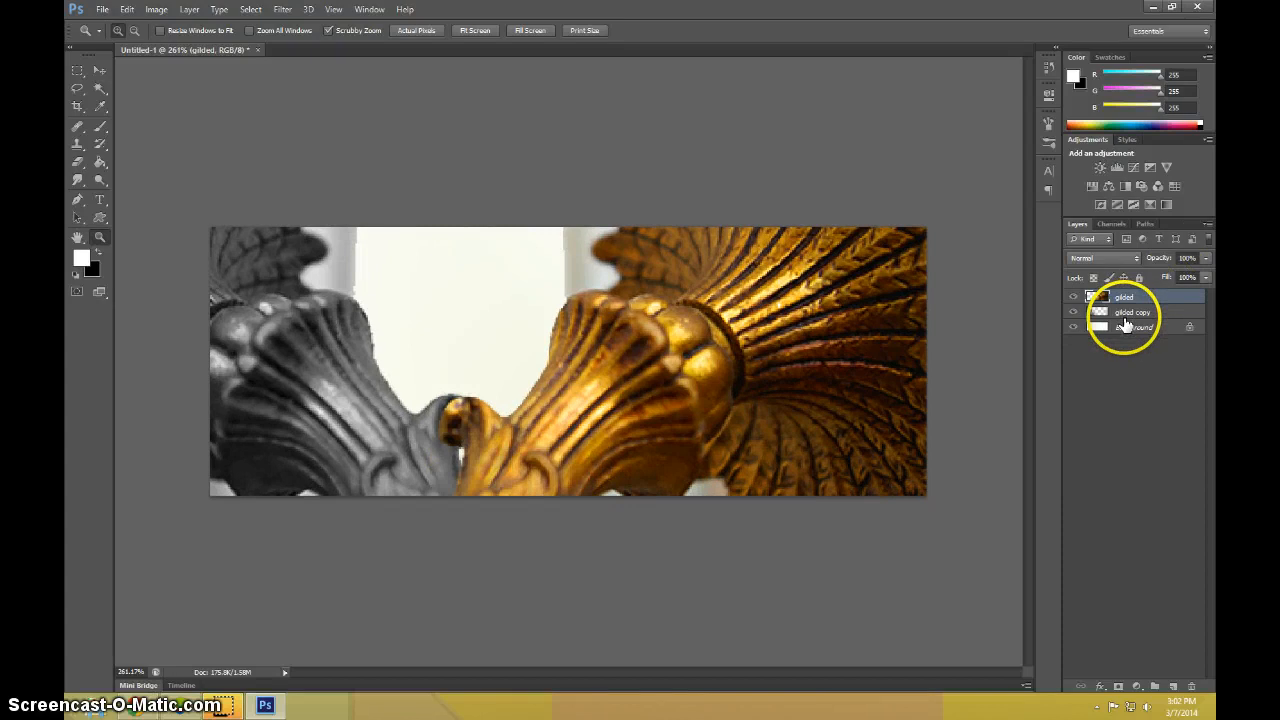
{"action": "left_click", "coordinate": [1124, 316]}
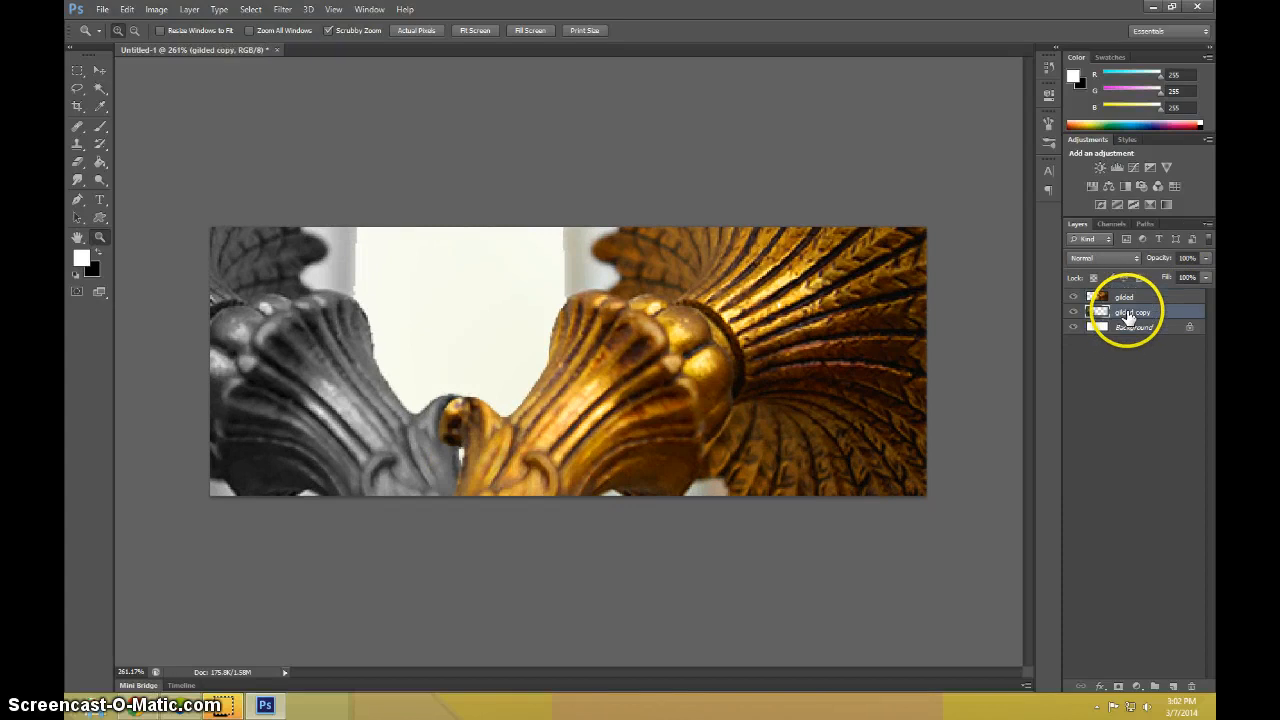
{"action": "left_click", "coordinate": [103, 74]}
{"action": "left_click_drag", "start_coordinate": [431, 498], "coordinate": [442, 500]}
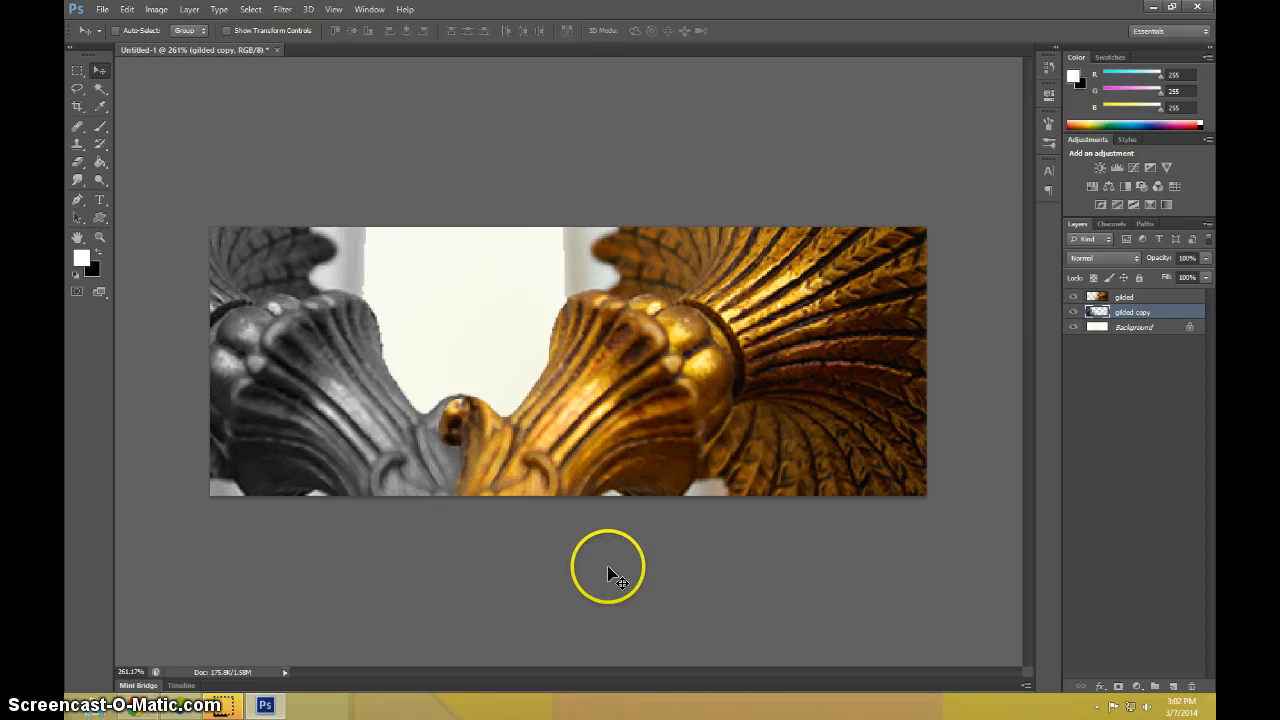
{"action": "key", "text": "z"}
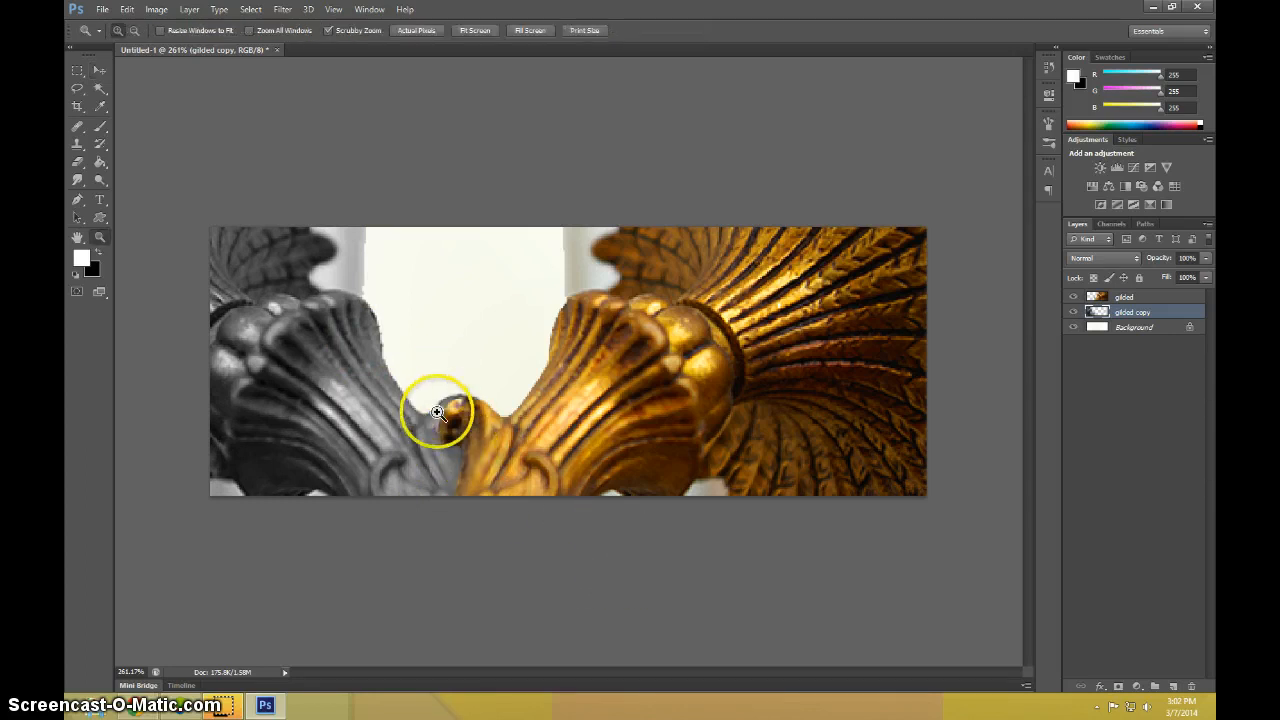
{"action": "left_click_drag", "start_coordinate": [443, 417], "coordinate": [491, 408]}
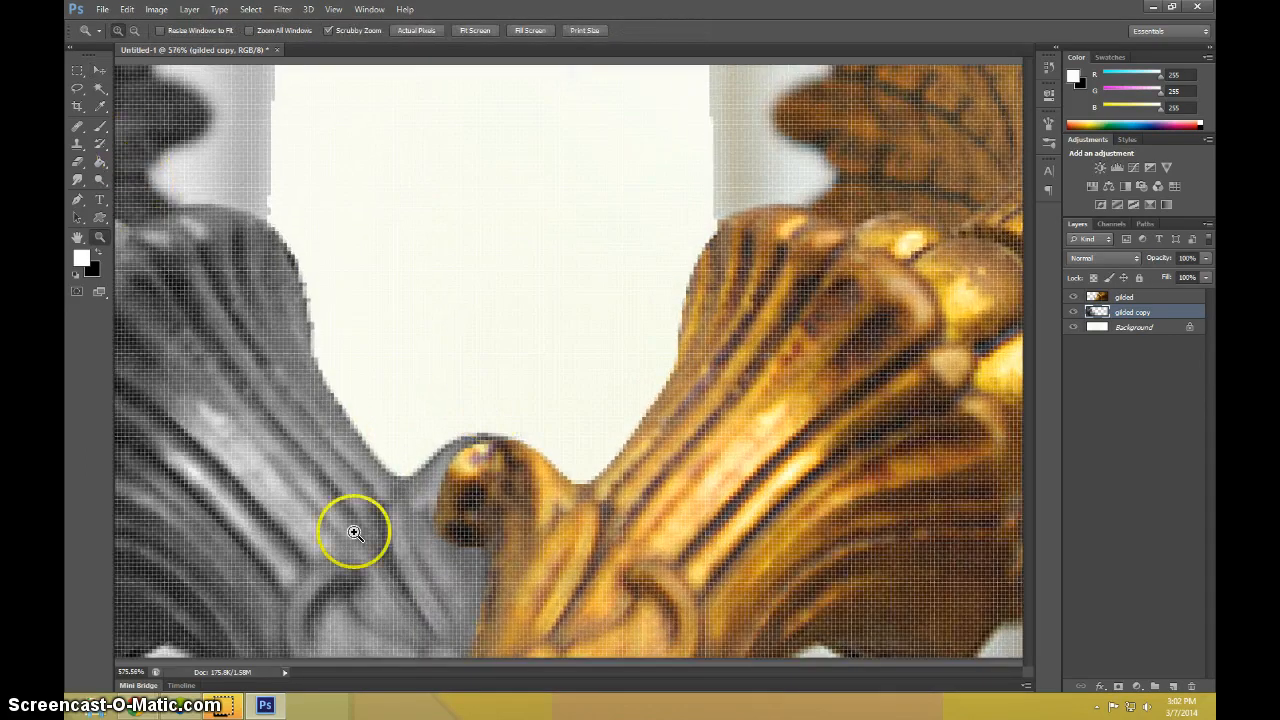
{"action": "scroll", "coordinate": [351, 529], "scroll_direction": "down", "scroll_amount": 2}
{"action": "left_click_drag", "start_coordinate": [441, 374], "coordinate": [538, 320]}
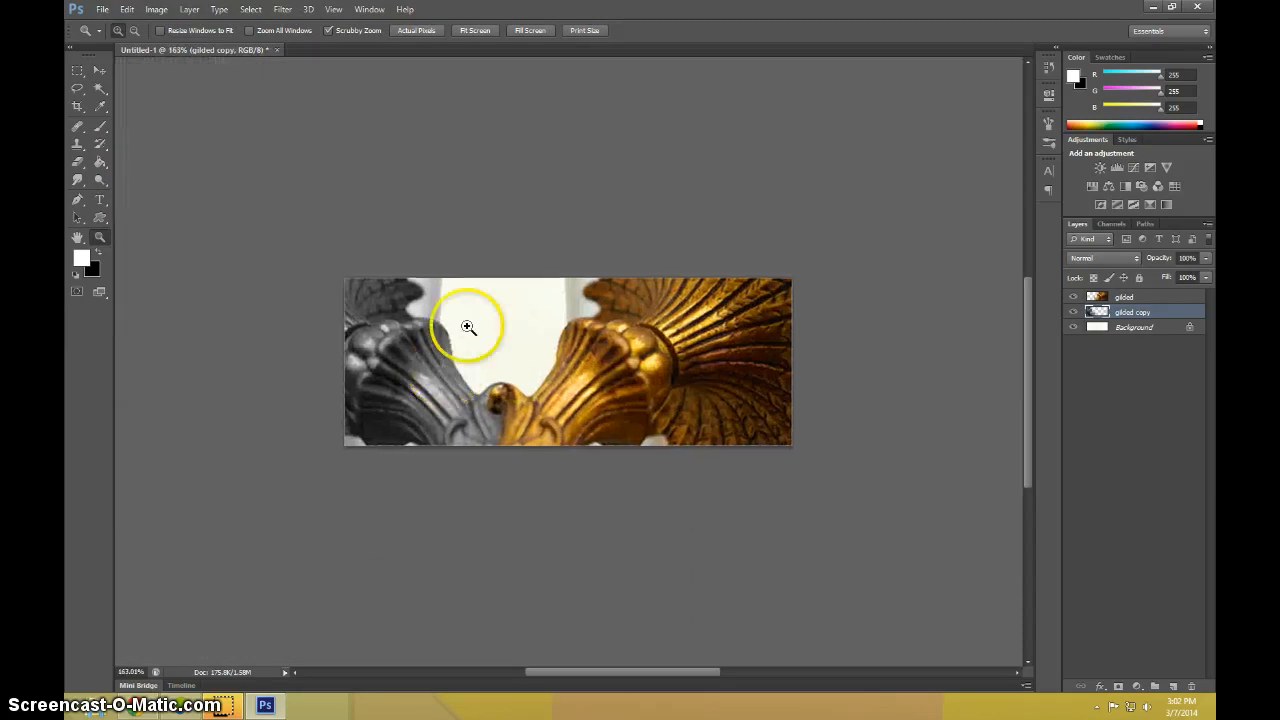
Start a 60 pt text layer over the pale area between the lamp halves and enter "ORNATE".
{"action": "left_click", "coordinate": [104, 212]}
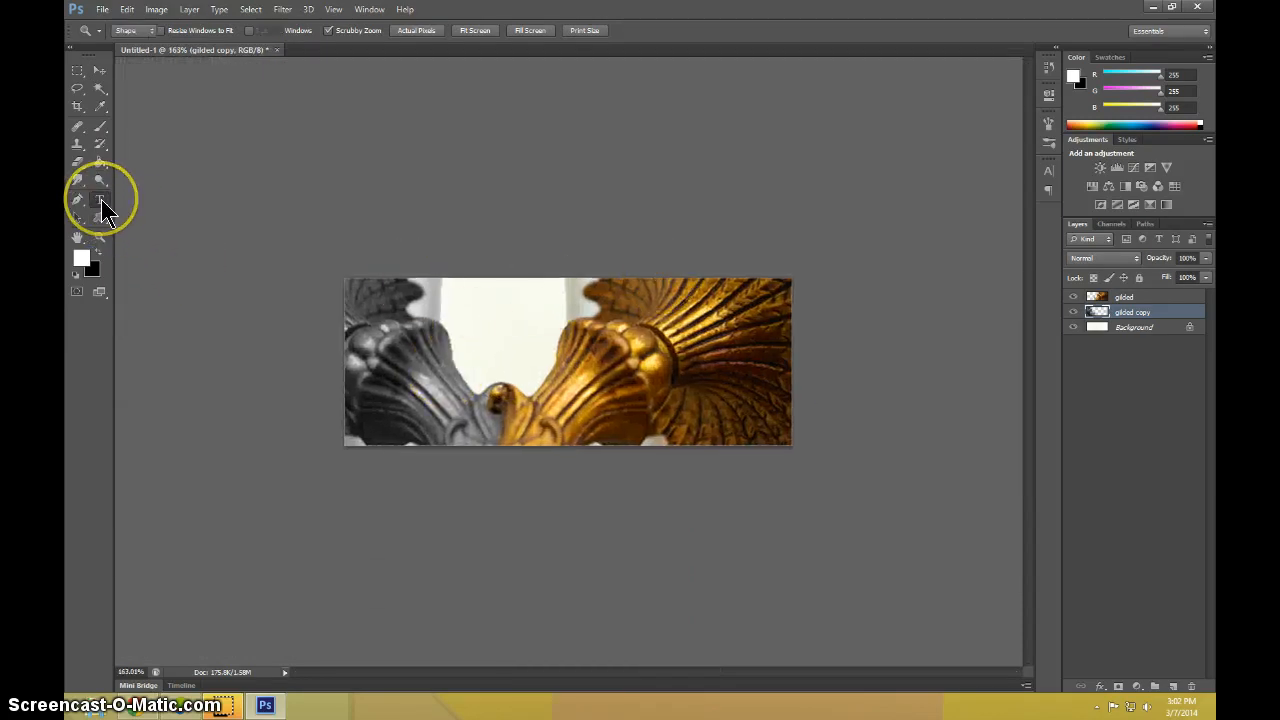
{"action": "left_click", "coordinate": [232, 700]}
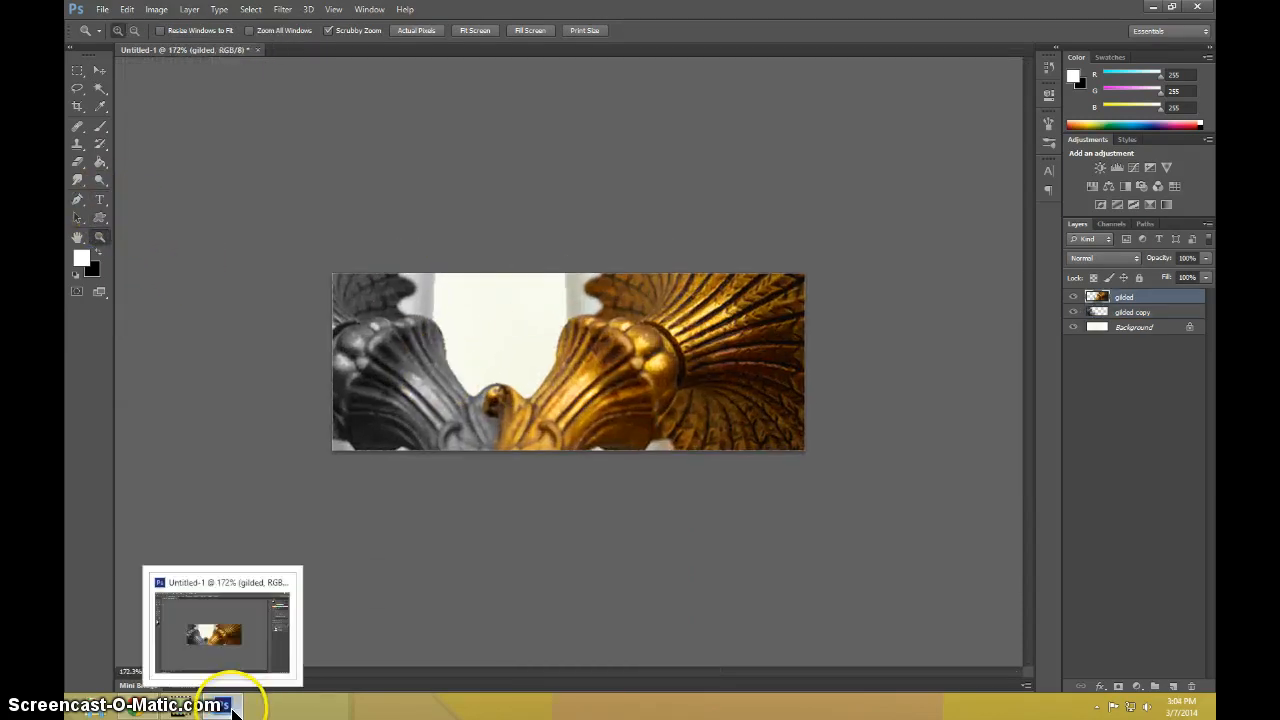
{"action": "left_click", "coordinate": [223, 704]}
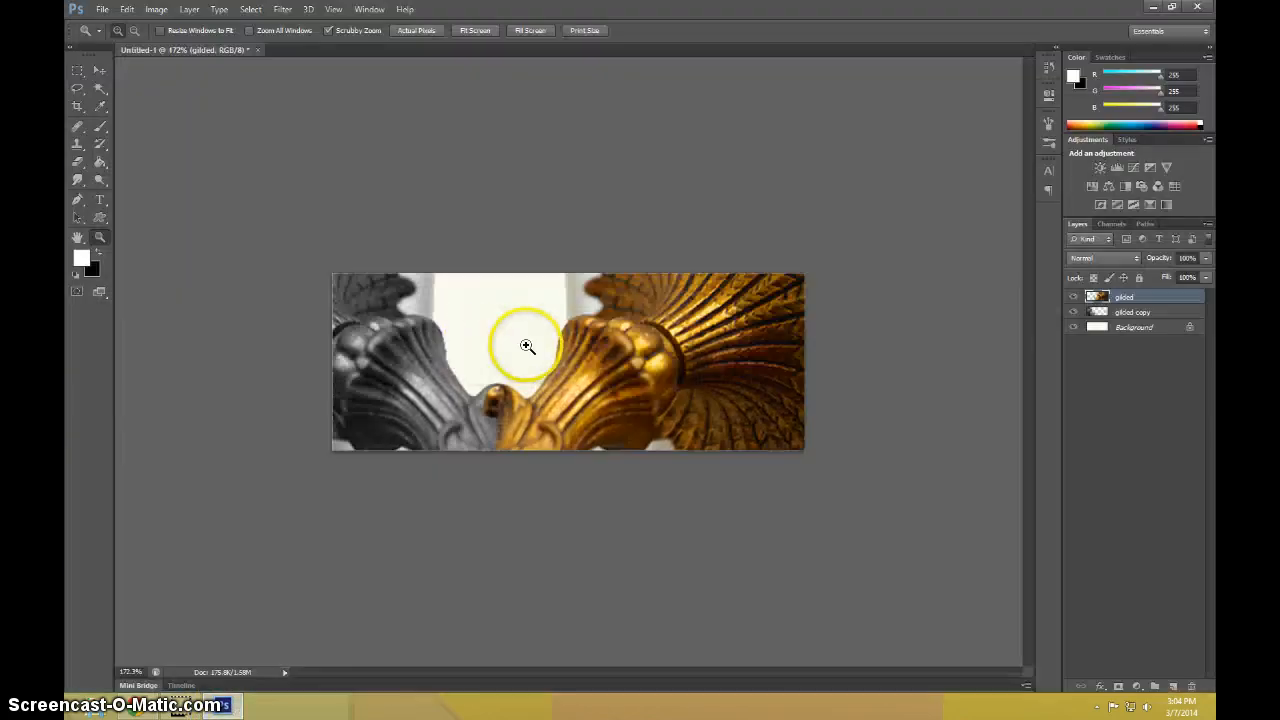
{"action": "left_click", "coordinate": [101, 200]}
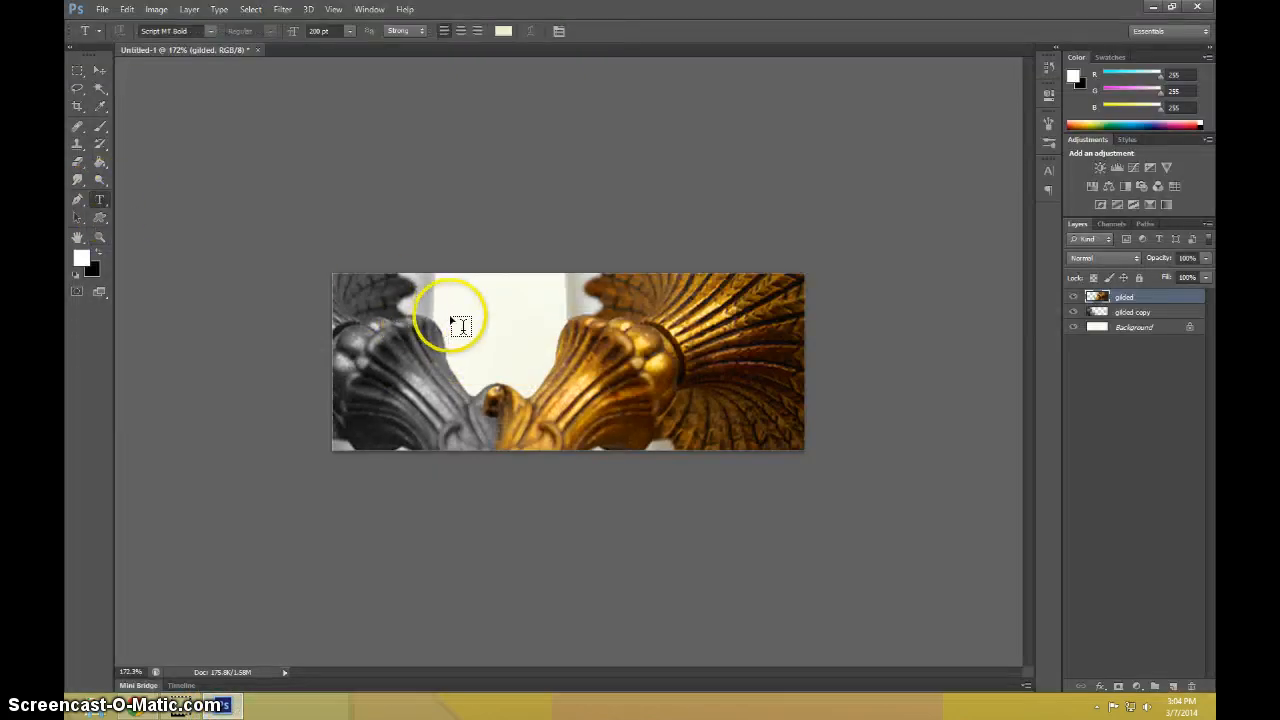
{"action": "left_click", "coordinate": [455, 320]}
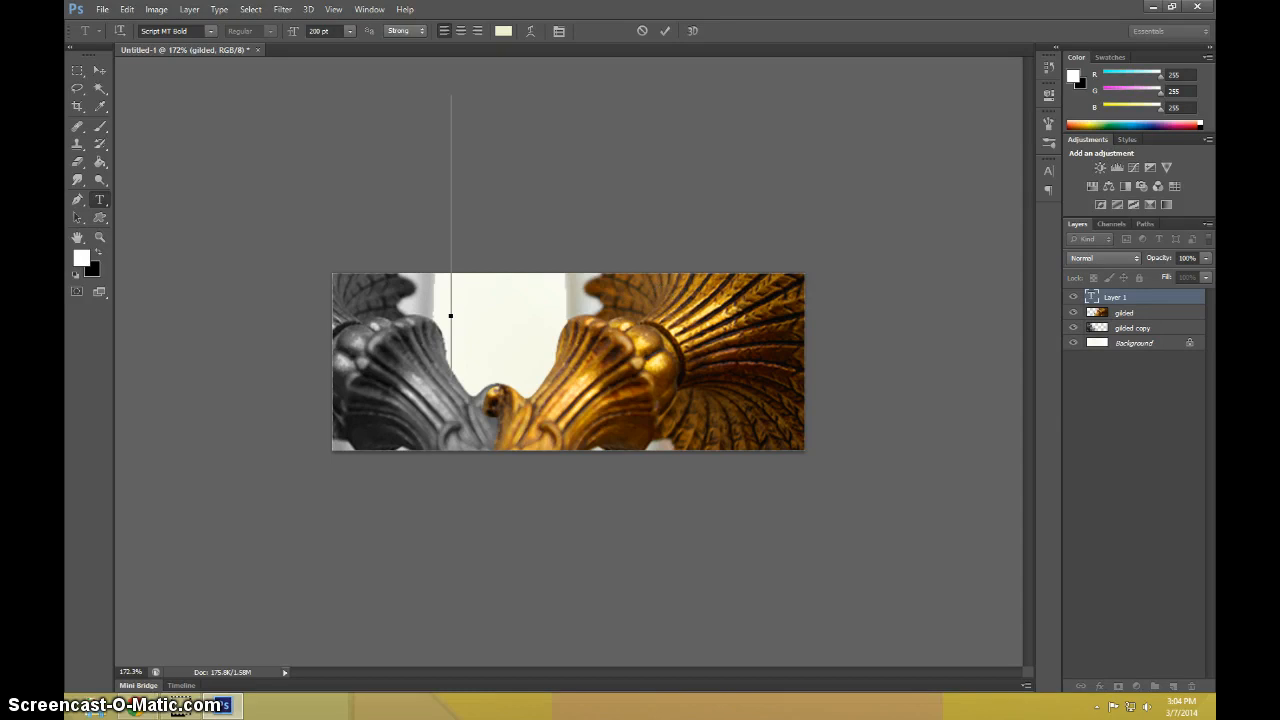
{"action": "left_click_drag", "start_coordinate": [350, 31], "coordinate": [337, 247]}
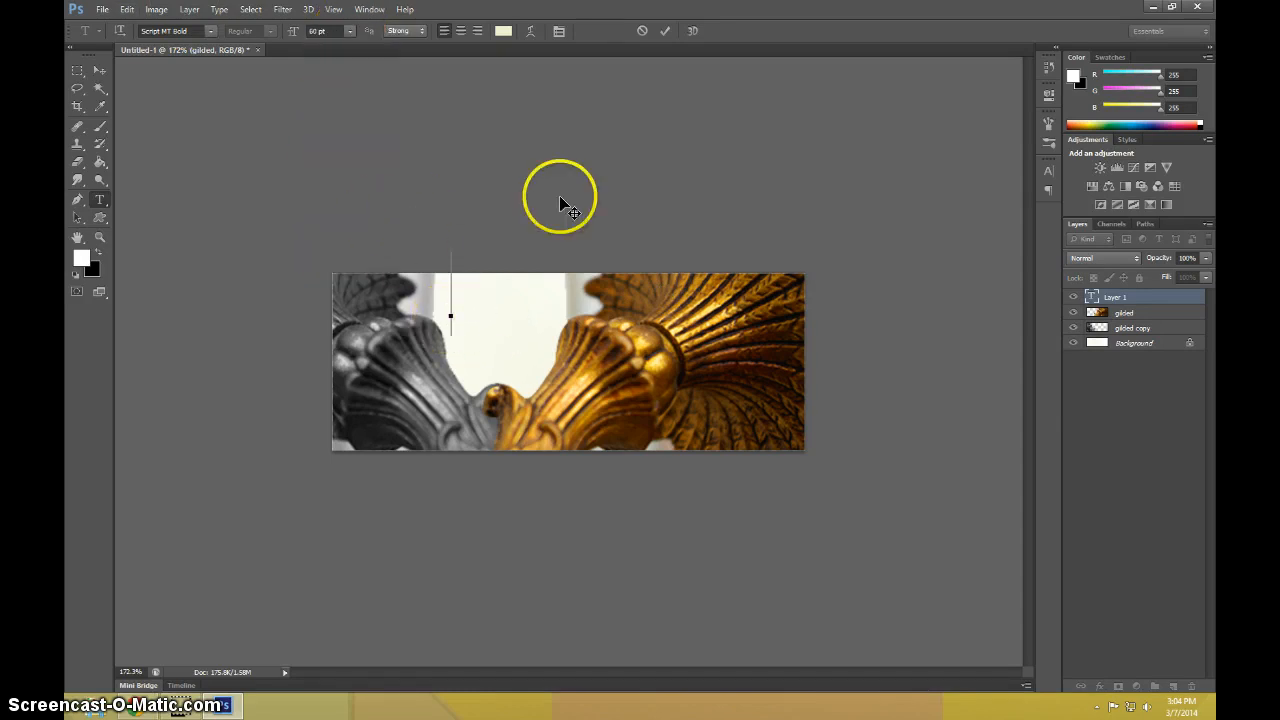
{"action": "type", "text": "ORNATE"}
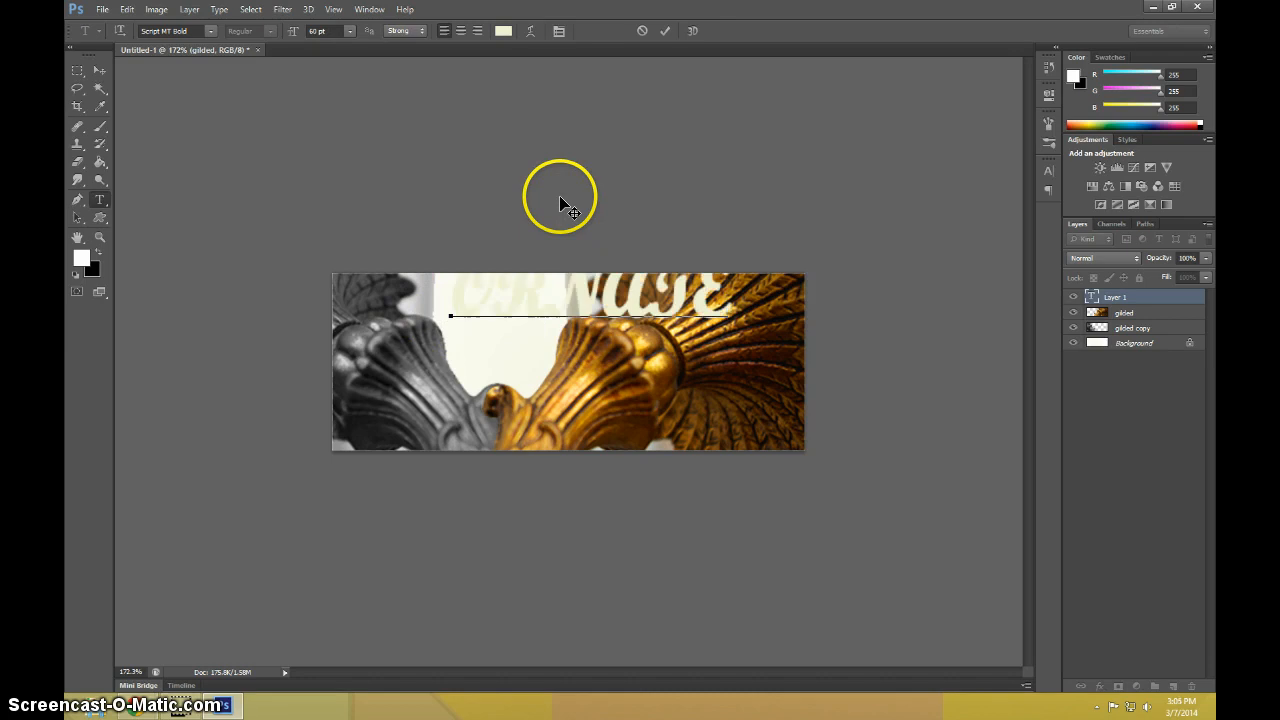
Replace the whole text with "Gilded".
{"action": "key", "text": "ctrl+a"}
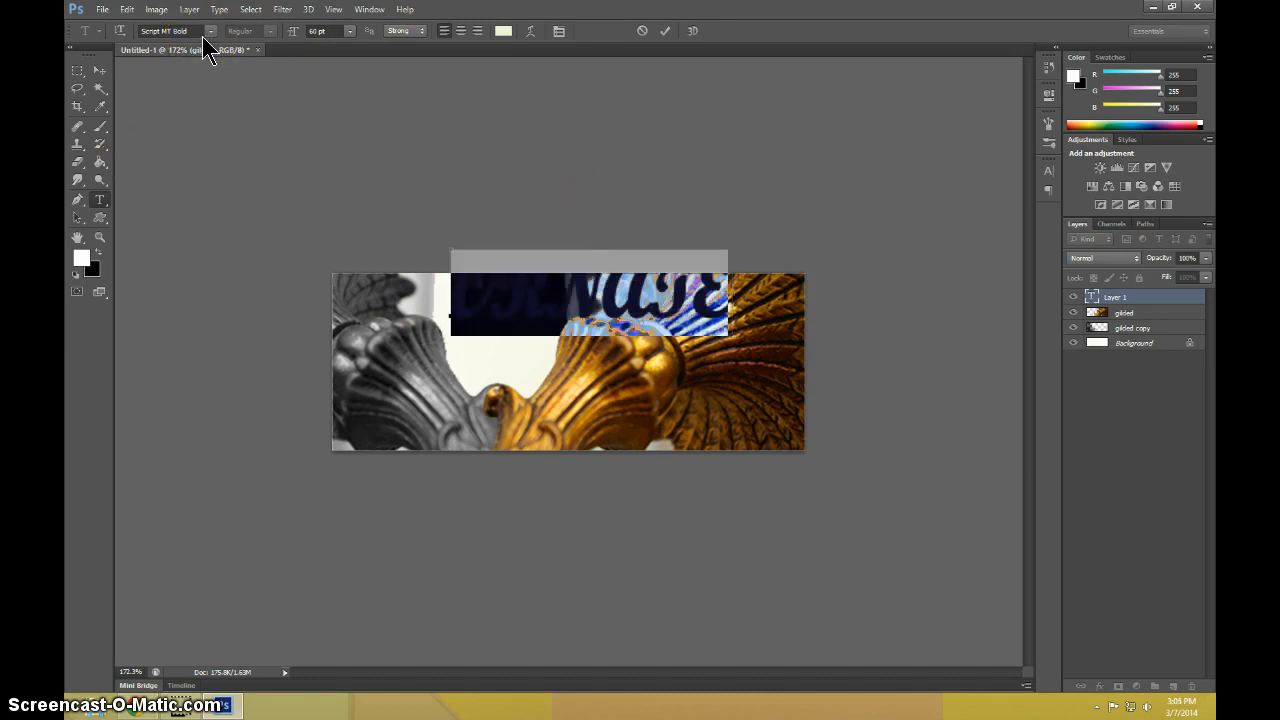
{"action": "key", "text": "ctrl+h"}
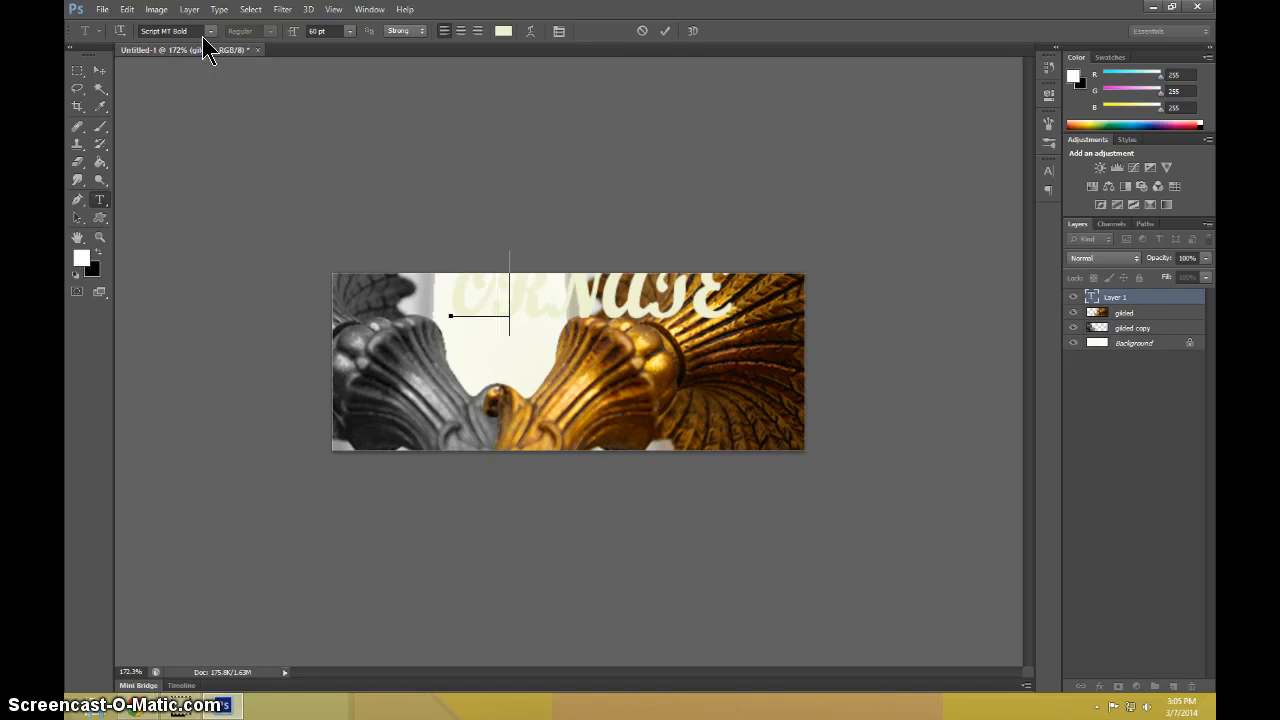
{"action": "type", "text": "Gilded"}
Set the "Gilded" text's font to Gadugi and its anti-aliasing to Sharp.
{"action": "key", "text": "ctrl+a"}
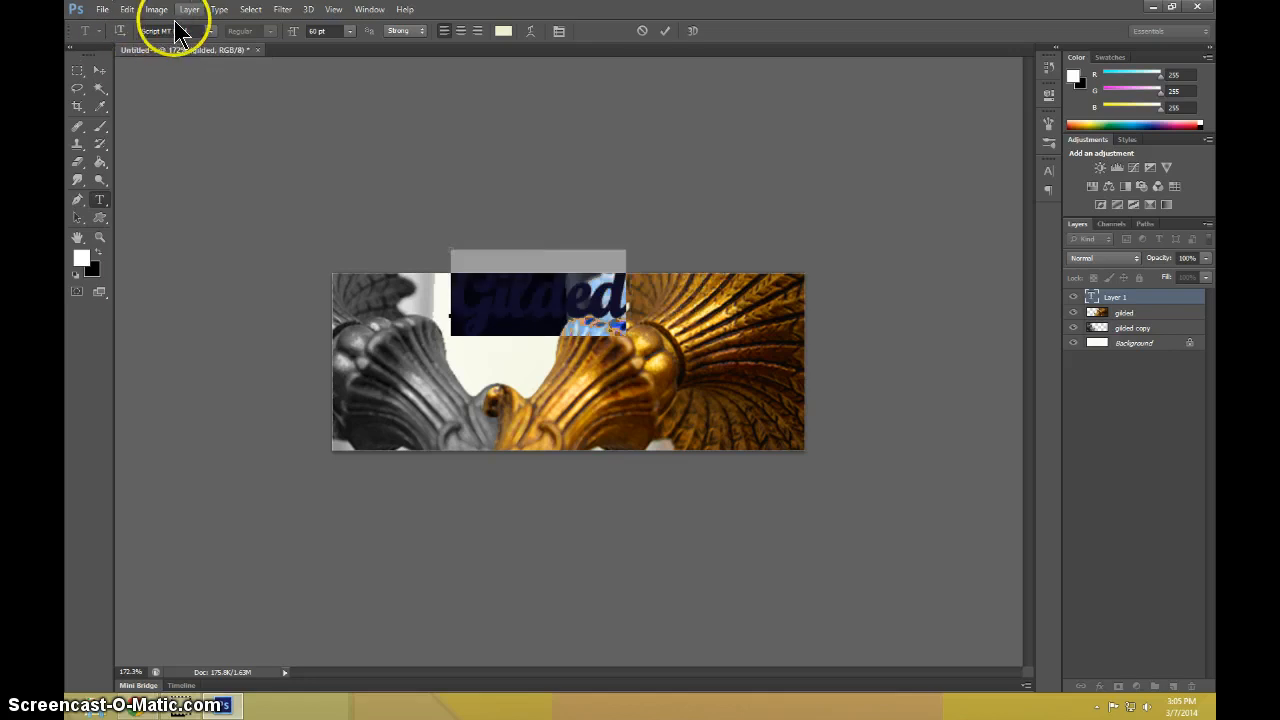
{"action": "left_click", "coordinate": [212, 31]}
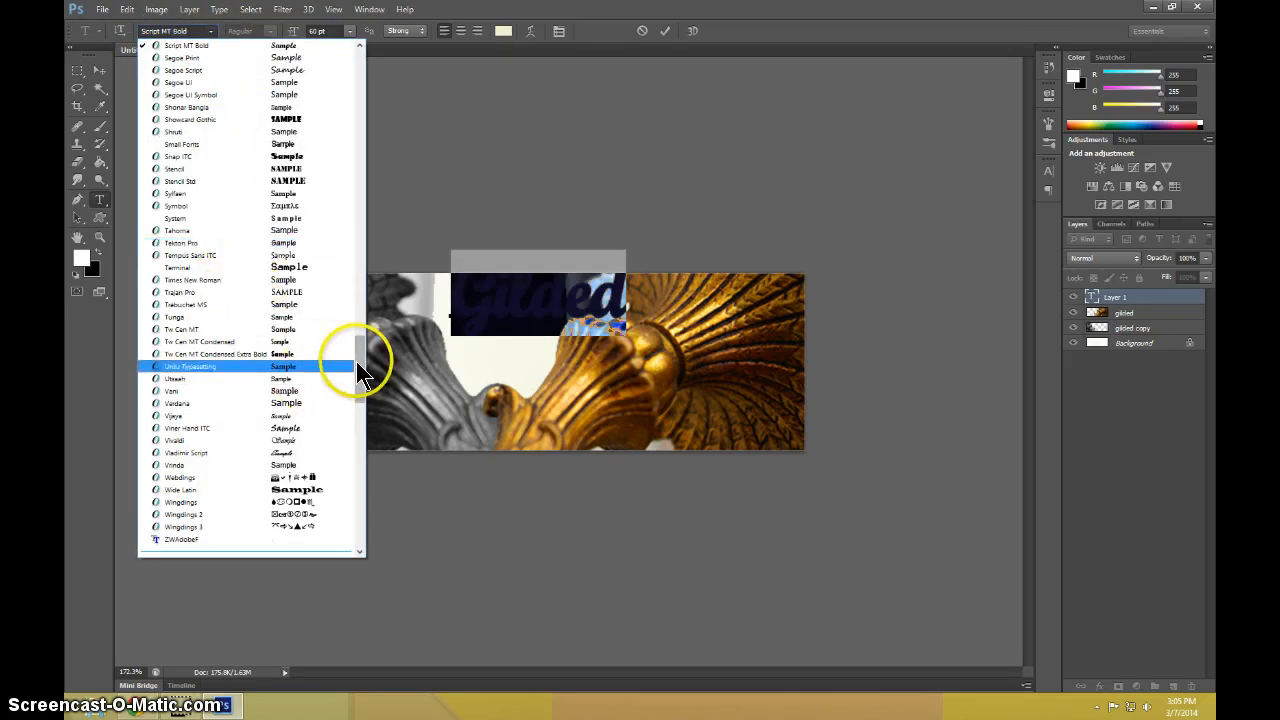
{"action": "left_click_drag", "start_coordinate": [358, 357], "coordinate": [336, 165]}
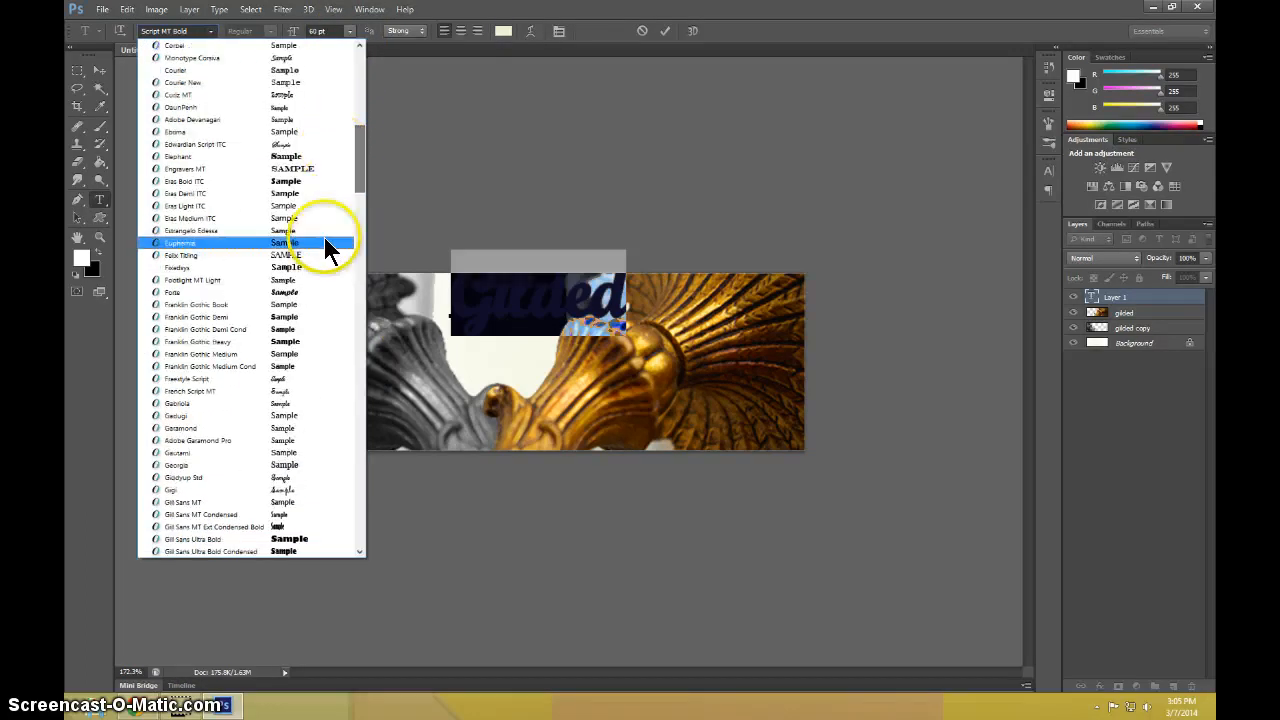
{"action": "left_click", "coordinate": [292, 416]}
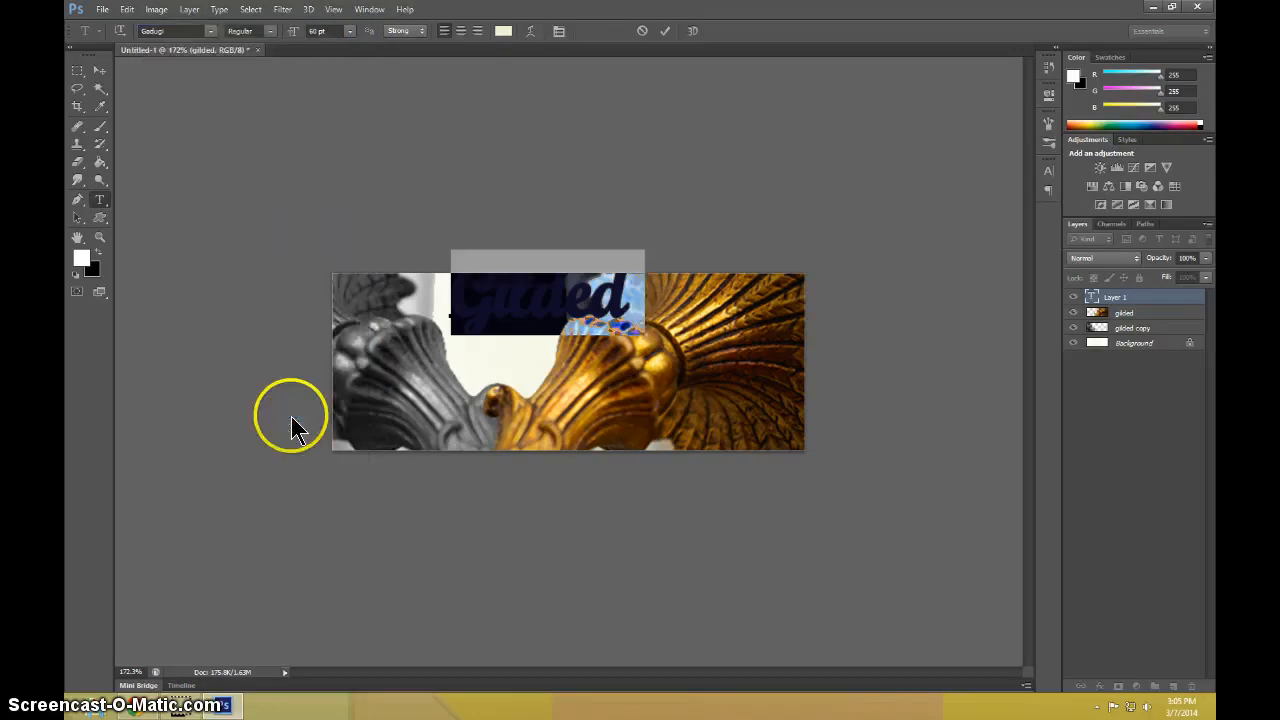
{"action": "left_click", "coordinate": [407, 32]}
{"action": "left_click", "coordinate": [400, 61]}
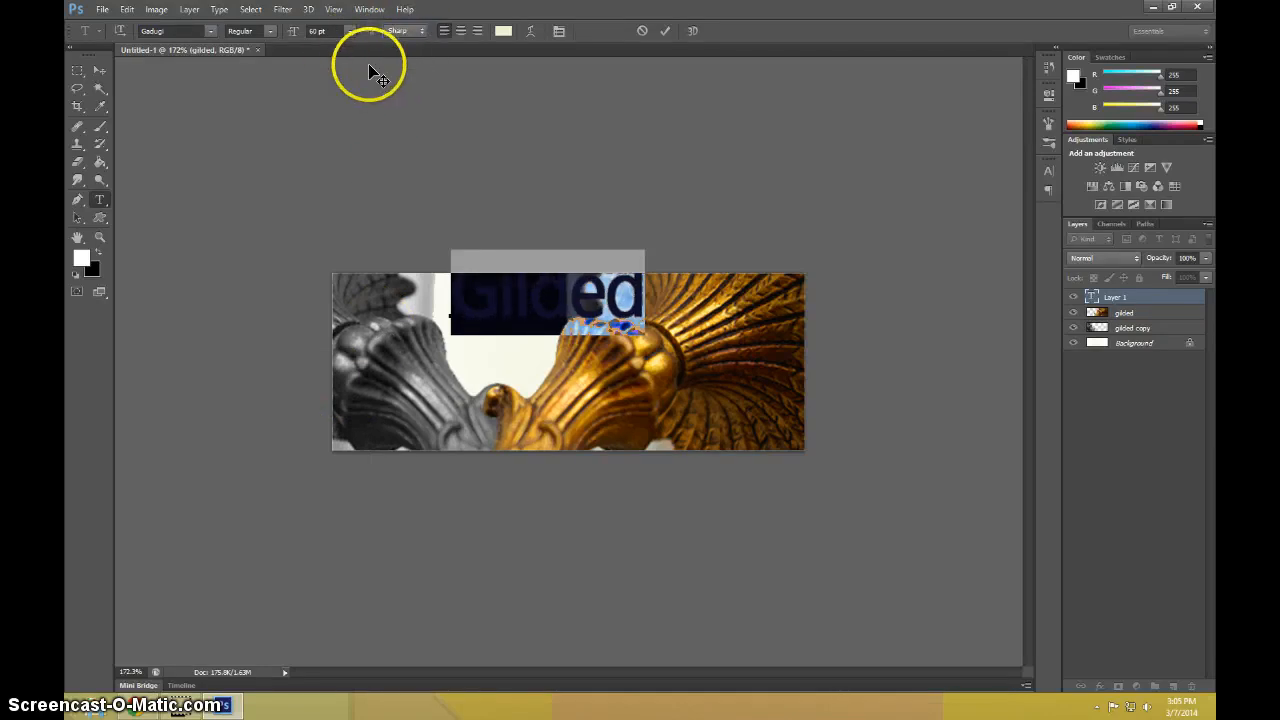
Set the "Gilded" text's size to 30 pt.
{"action": "left_click", "coordinate": [349, 31]}
{"action": "left_click", "coordinate": [344, 157]}
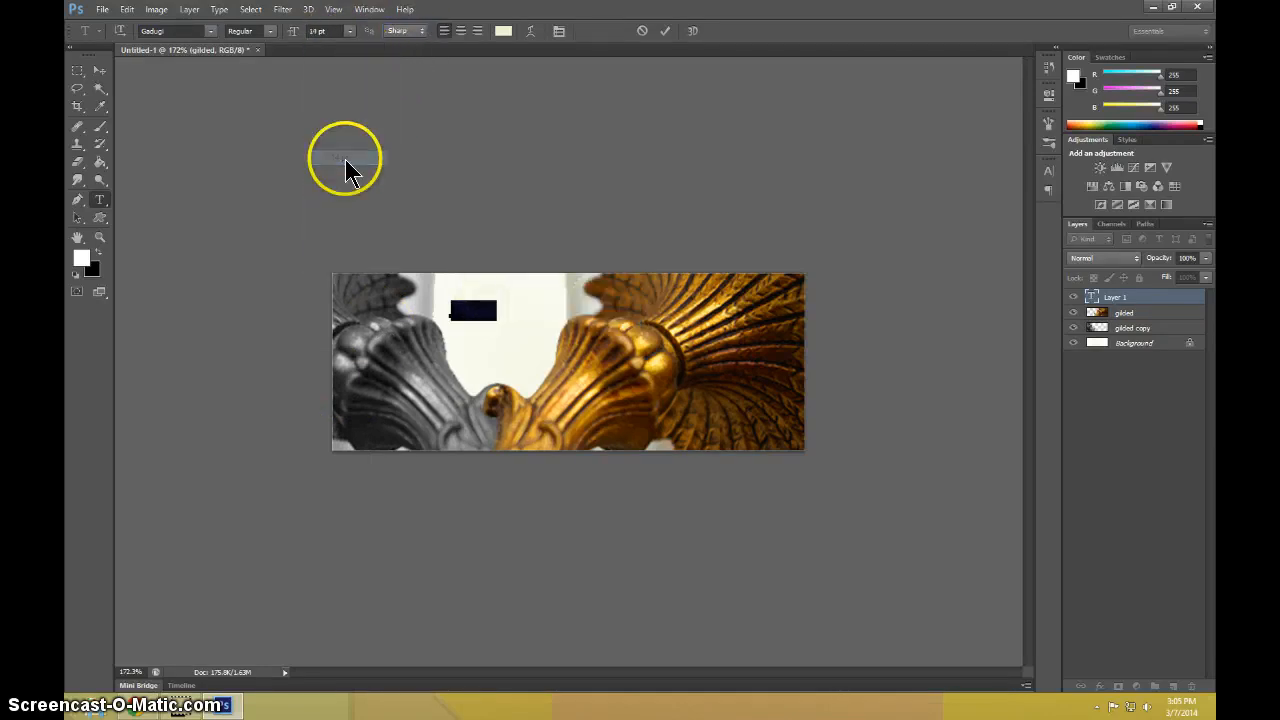
{"action": "left_click", "coordinate": [349, 31]}
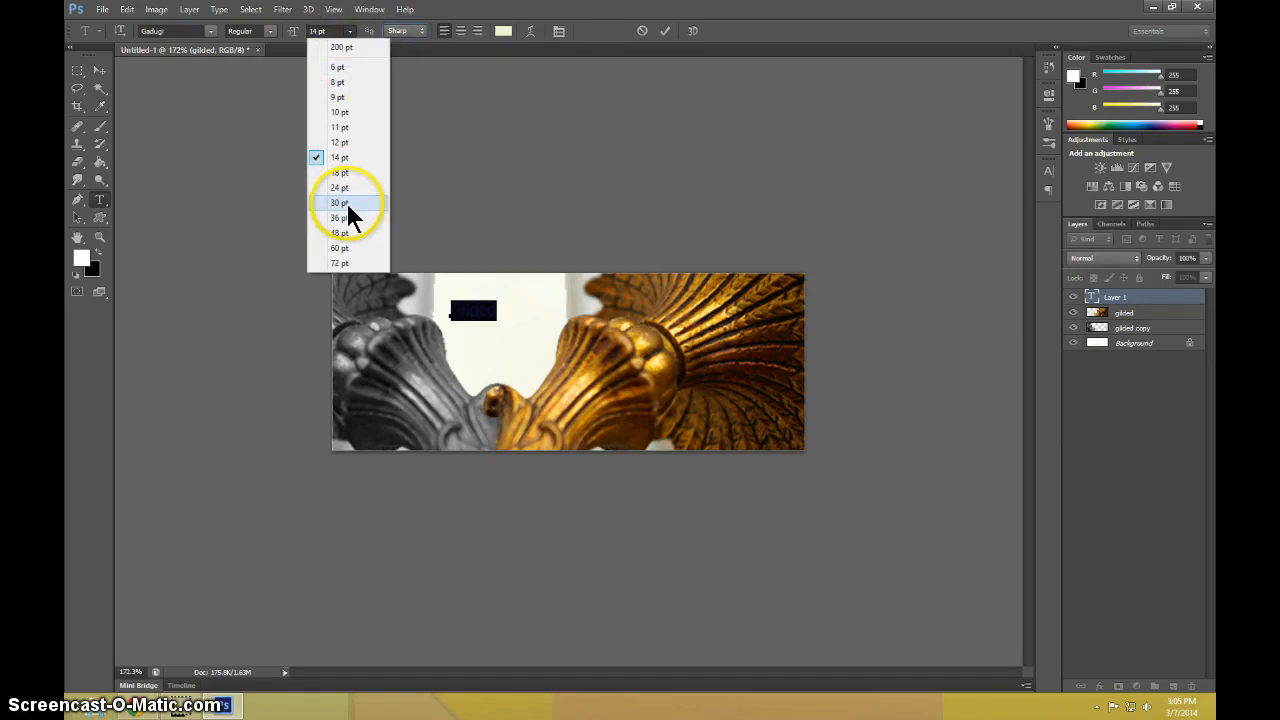
{"action": "left_click", "coordinate": [345, 201]}
{"action": "left_click", "coordinate": [453, 298]}
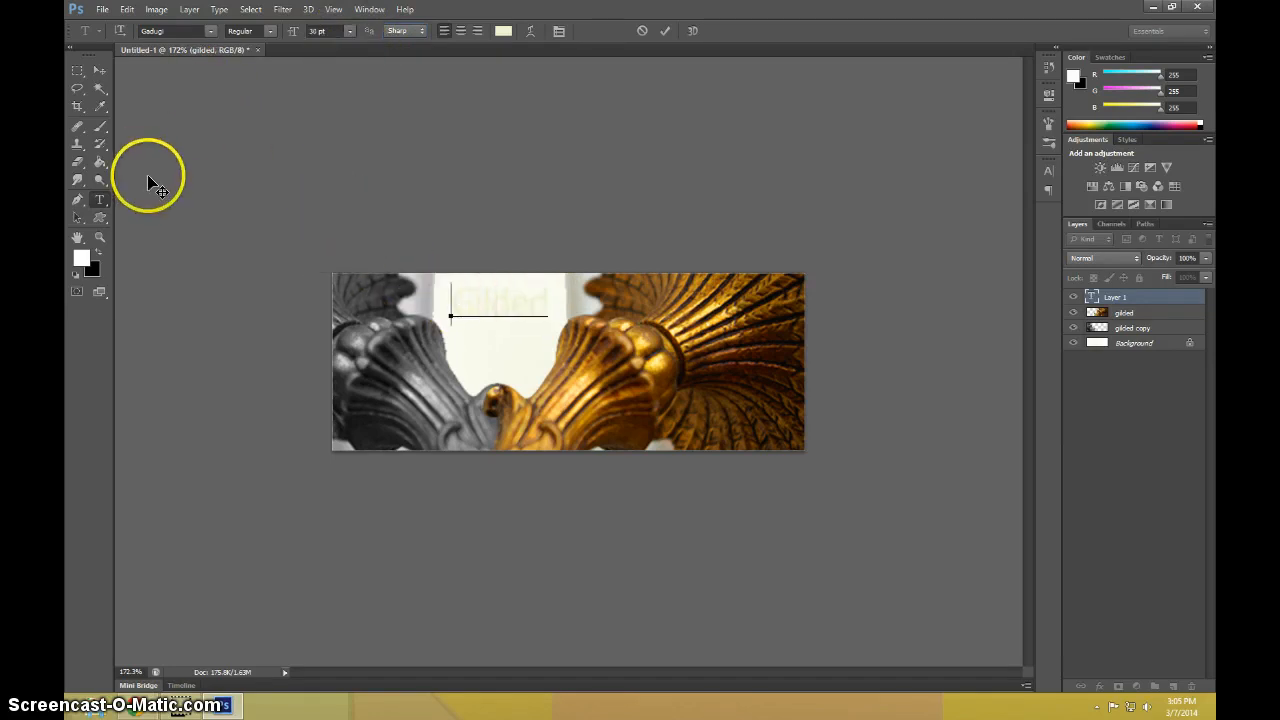
Recolour the whole "Gilded" text with gold #fdc938 sampled from the lamp and shift it down within the pale area.
{"action": "key", "text": "ctrl+a"}
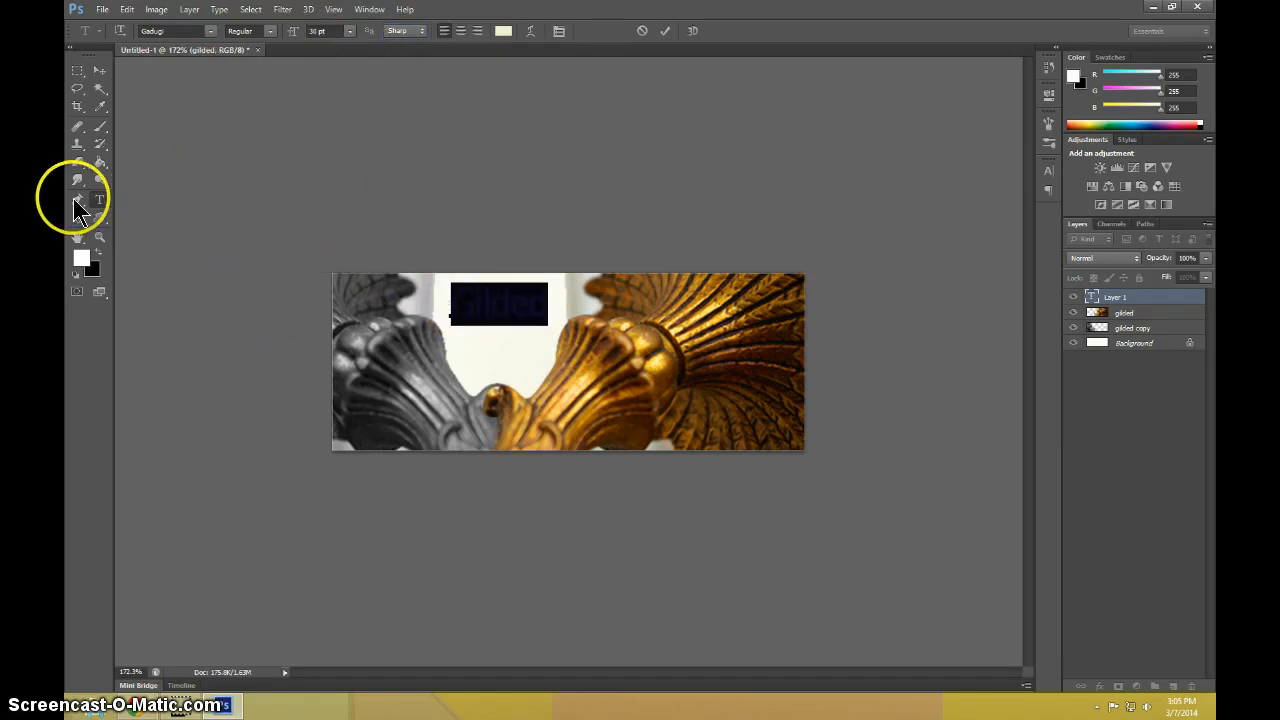
{"action": "left_click", "coordinate": [80, 258]}
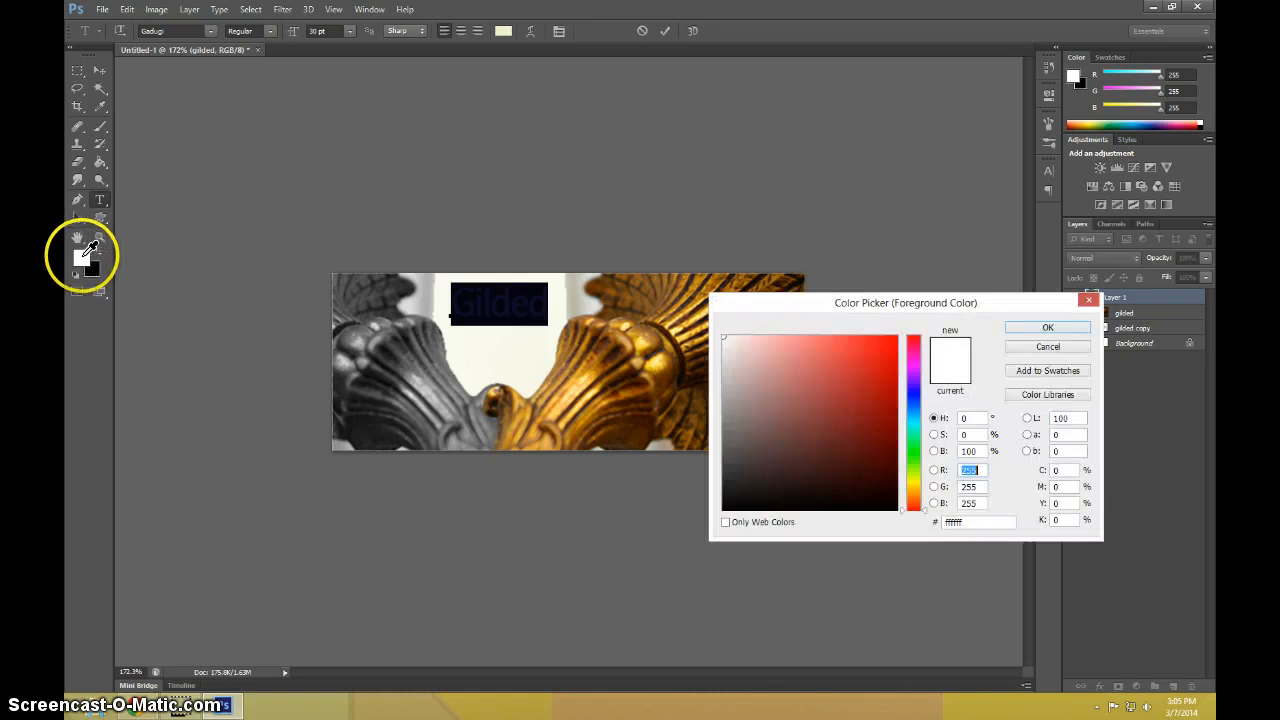
{"action": "left_click", "coordinate": [590, 370]}
{"action": "left_click", "coordinate": [588, 372]}
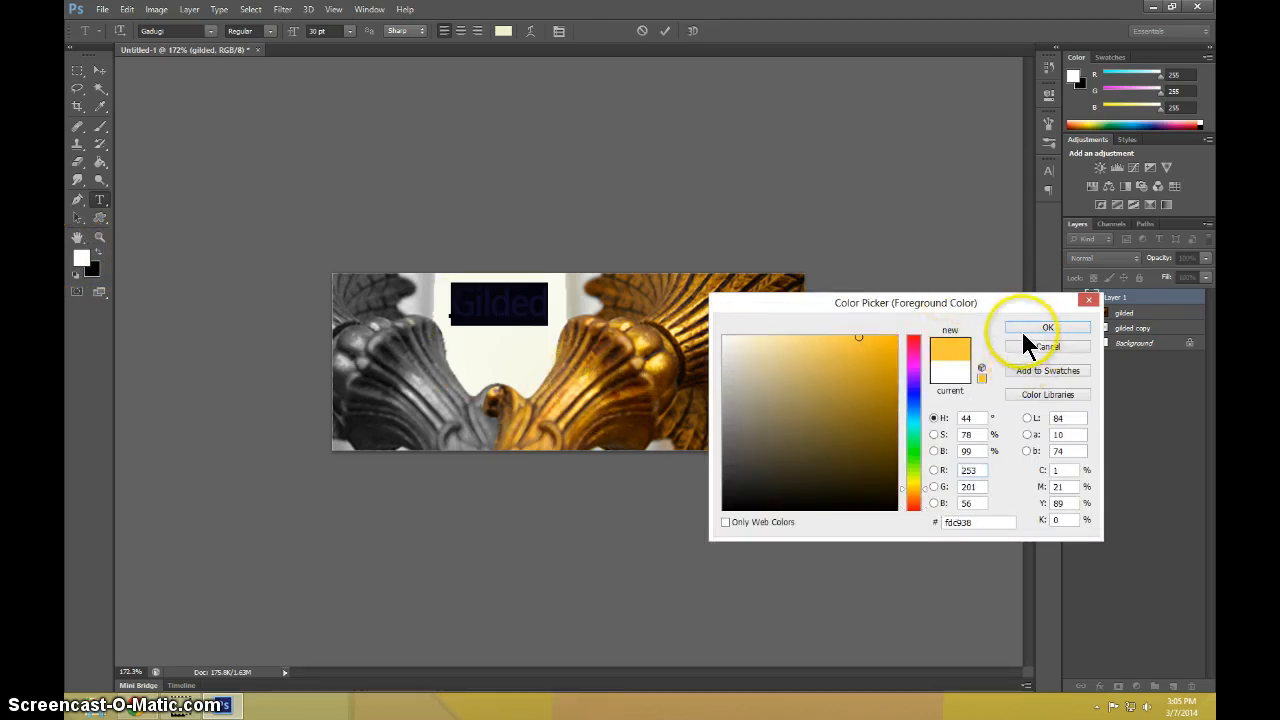
{"action": "left_click", "coordinate": [1018, 330]}
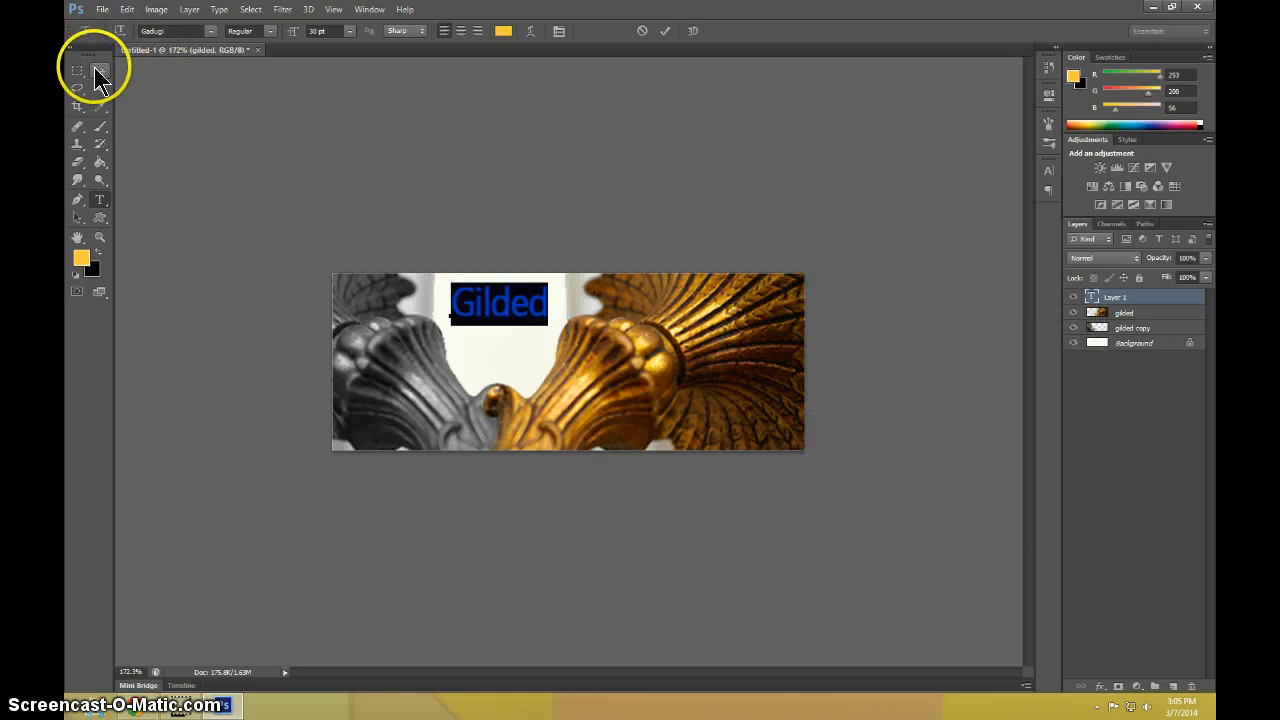
{"action": "left_click", "coordinate": [99, 72]}
{"action": "left_click_drag", "start_coordinate": [509, 337], "coordinate": [509, 377]}
Apply faux italic and the Bold style to the "Gilded" text.
{"action": "key", "text": "z"}
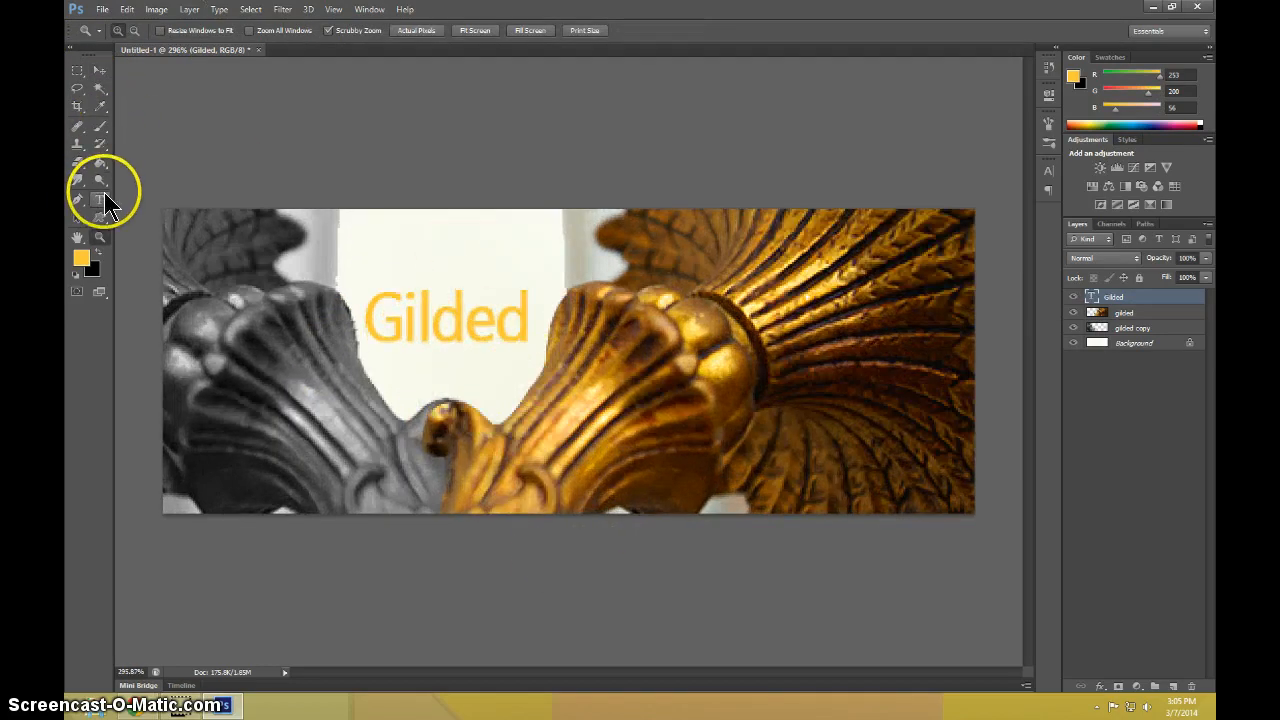
{"action": "left_click", "coordinate": [100, 200]}
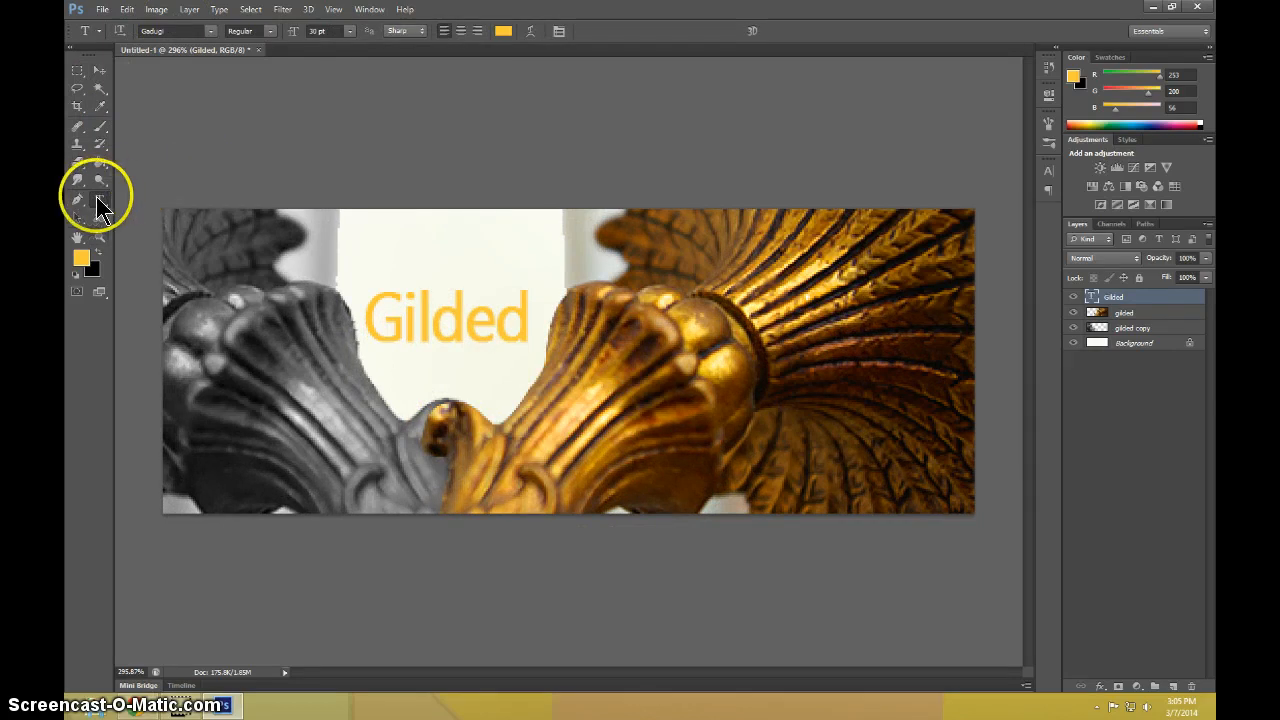
{"action": "left_click", "coordinate": [559, 31]}
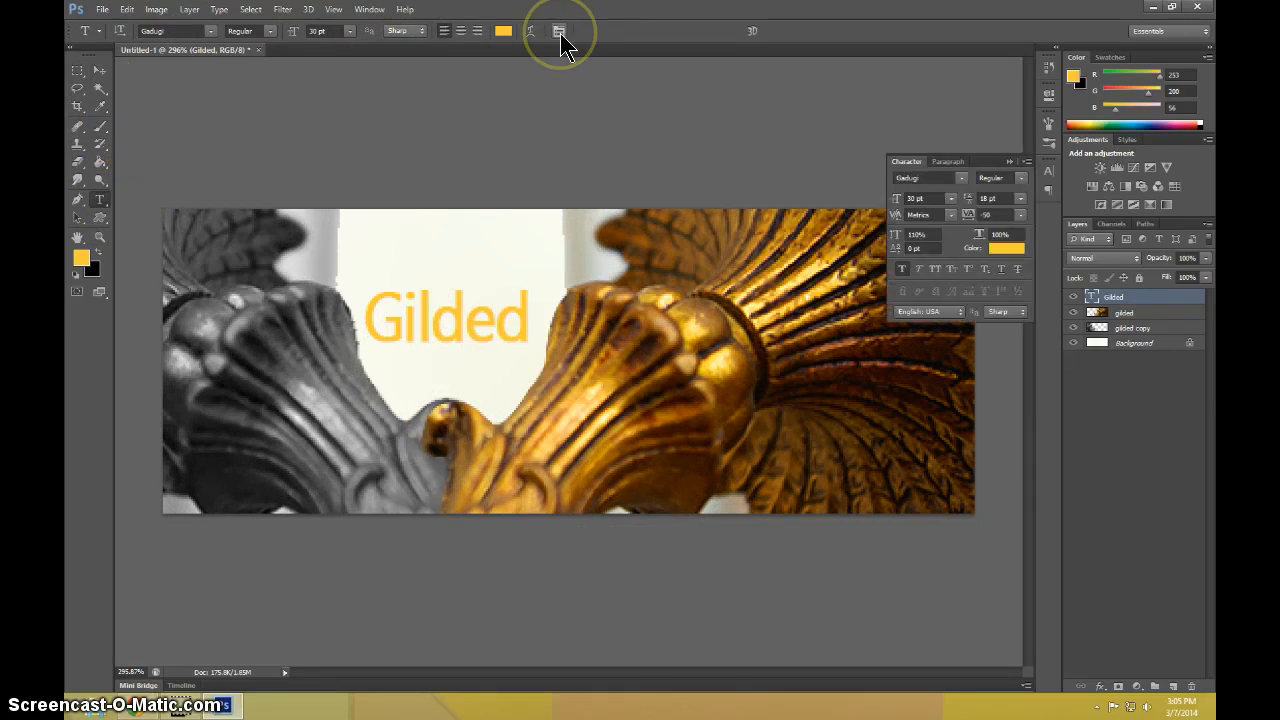
{"action": "left_click", "coordinate": [917, 270]}
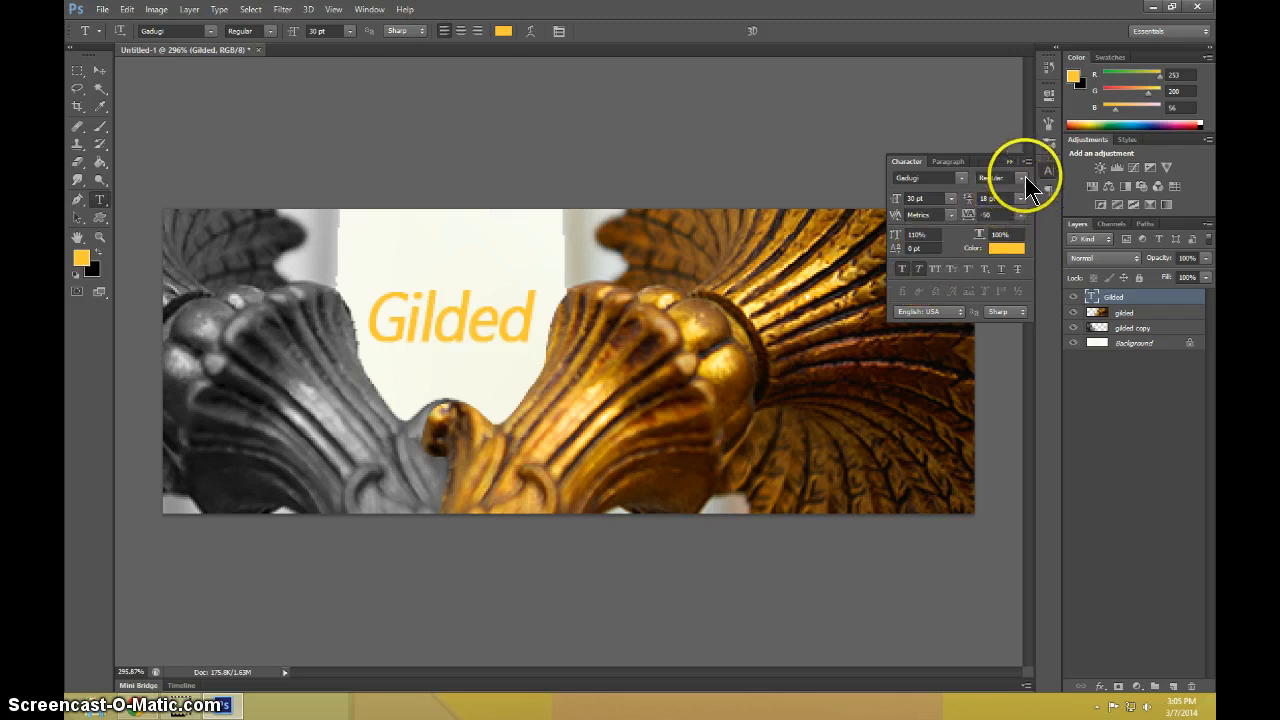
{"action": "key", "text": "ctrl+z"}
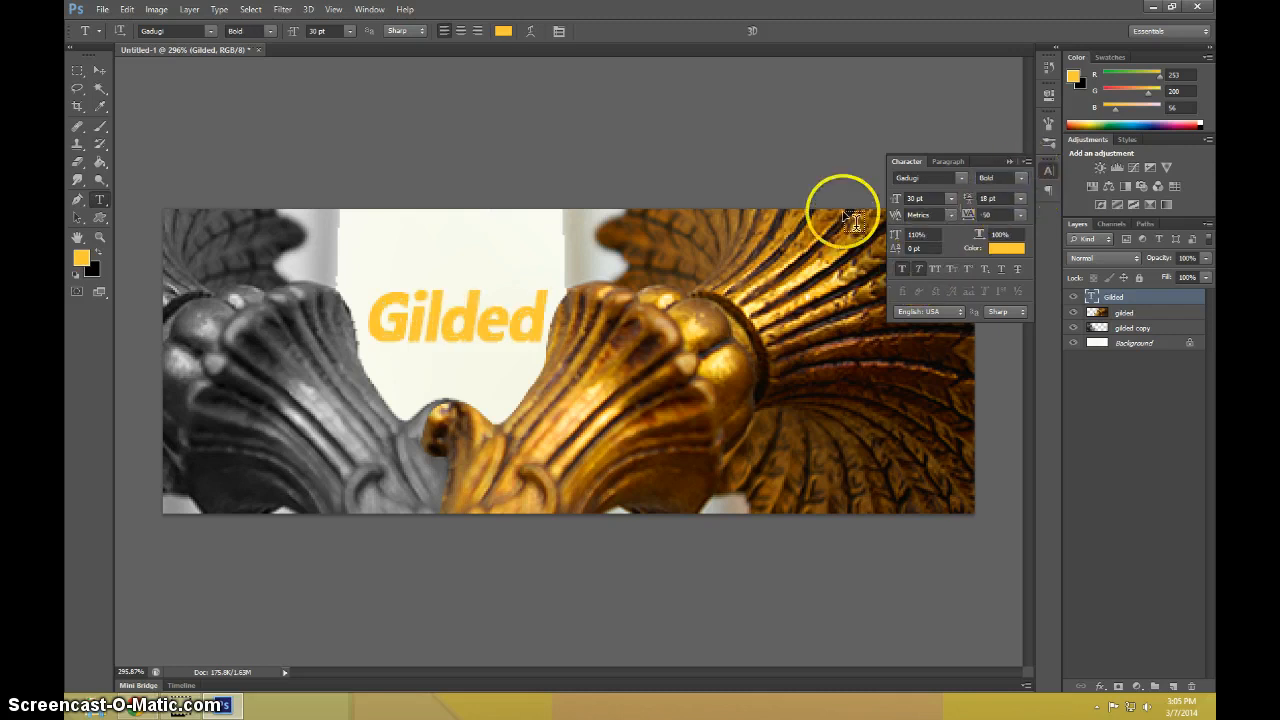
Set the "Gilded" text's size to 24 pt and move it to the canvas's lower edge over the grey lamp half.
{"action": "left_click", "coordinate": [950, 199]}
{"action": "left_click", "coordinate": [944, 357]}
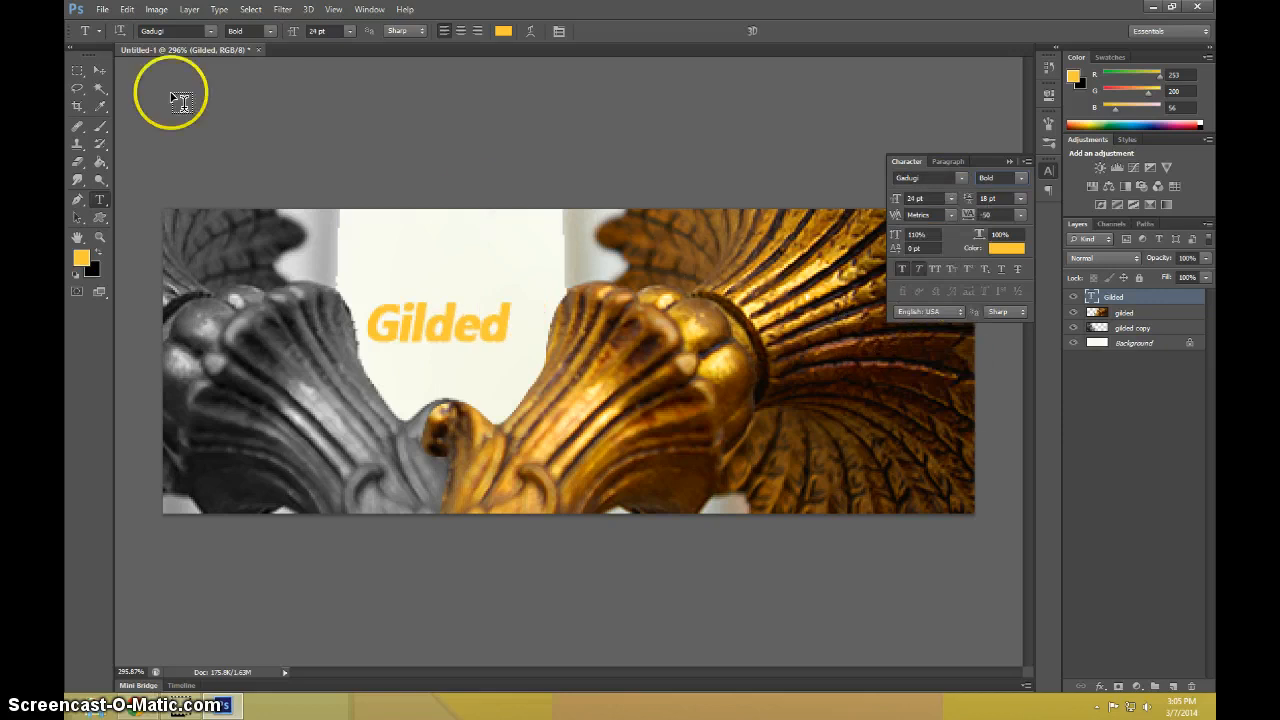
{"action": "left_click", "coordinate": [99, 70]}
{"action": "left_click_drag", "start_coordinate": [467, 335], "coordinate": [418, 497]}
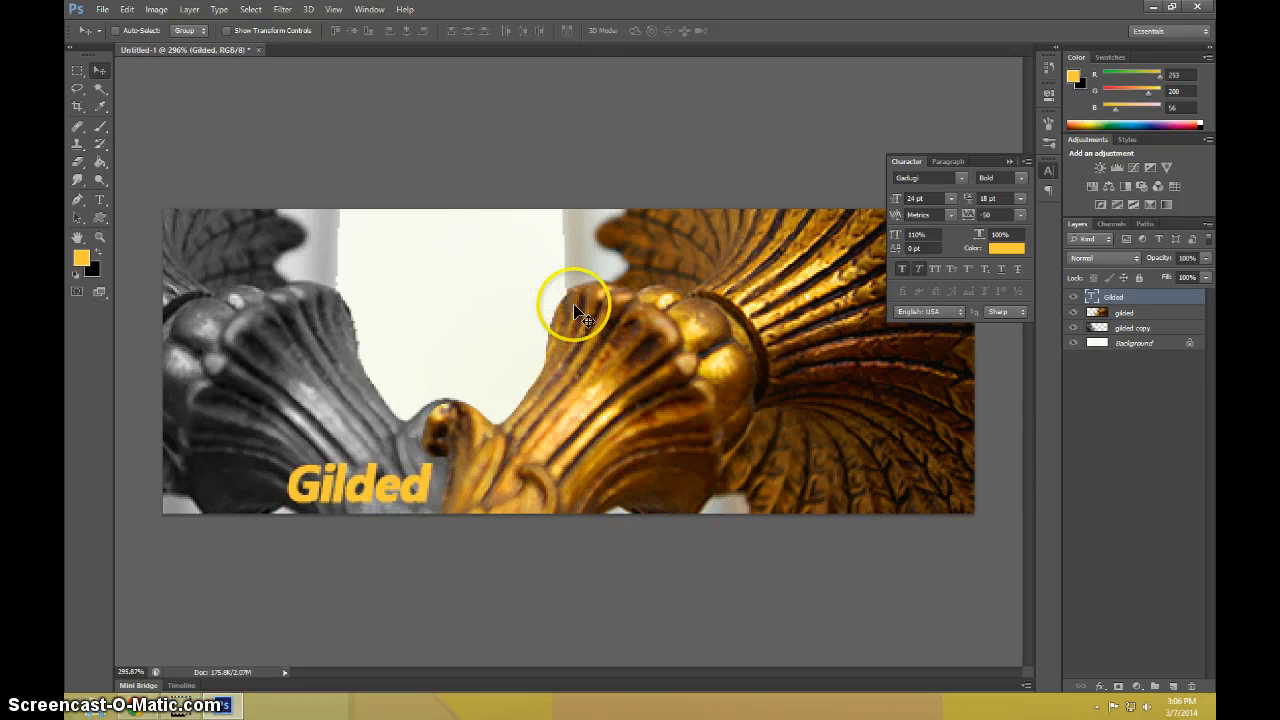
Open the blending options for the "Gilded" text layer and keep the dialog clear of the text.
{"action": "right_click", "coordinate": [1128, 298]}
{"action": "left_click", "coordinate": [1000, 163]}
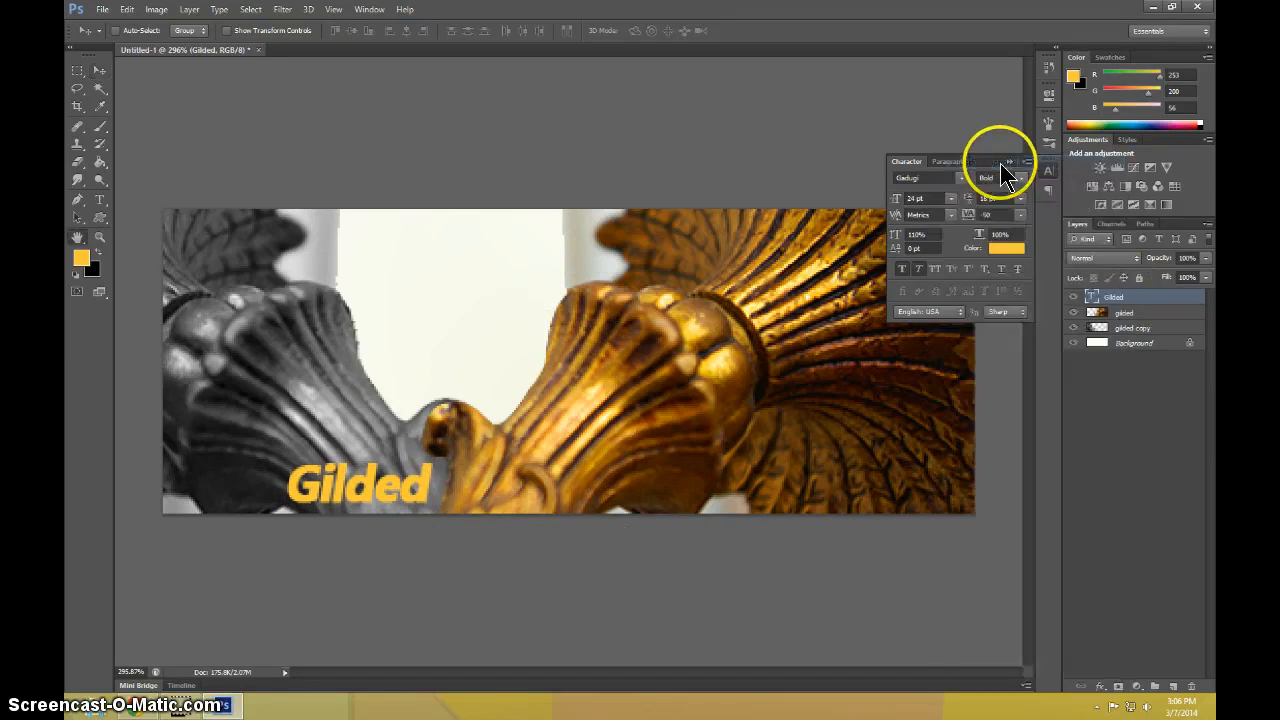
{"action": "left_click_drag", "start_coordinate": [808, 213], "coordinate": [666, 199]}
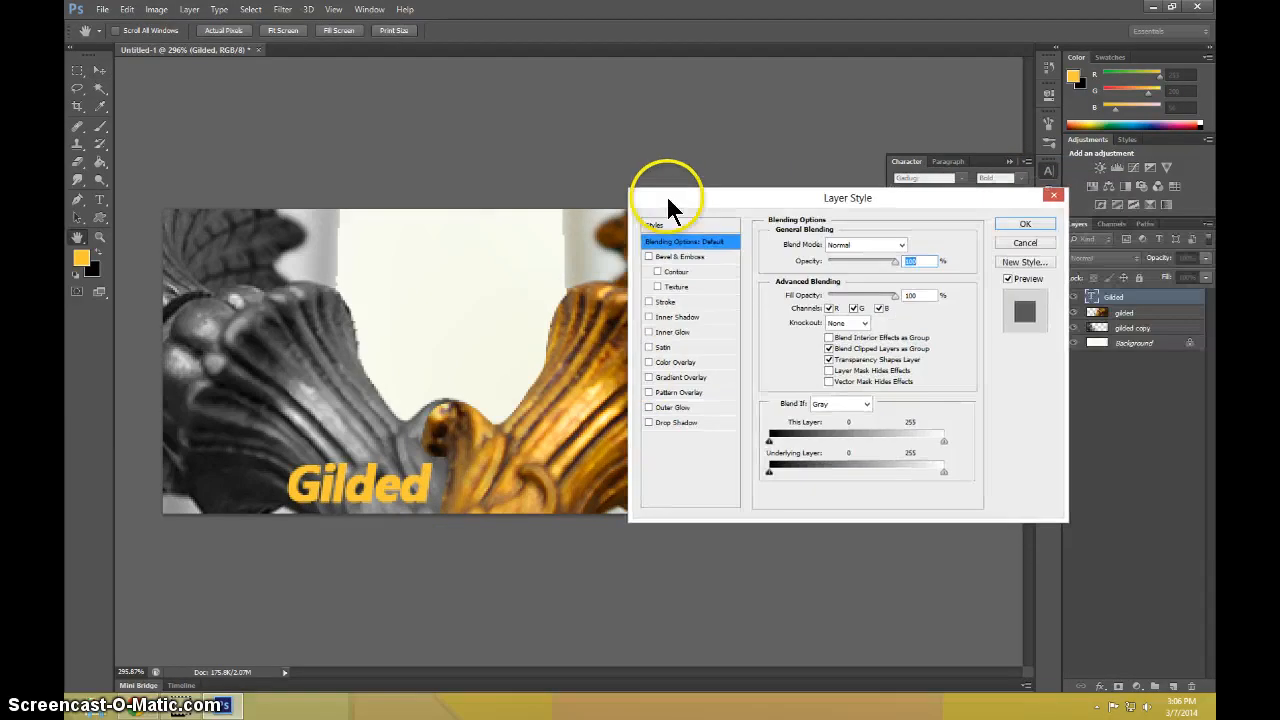
{"action": "left_click", "coordinate": [648, 314]}
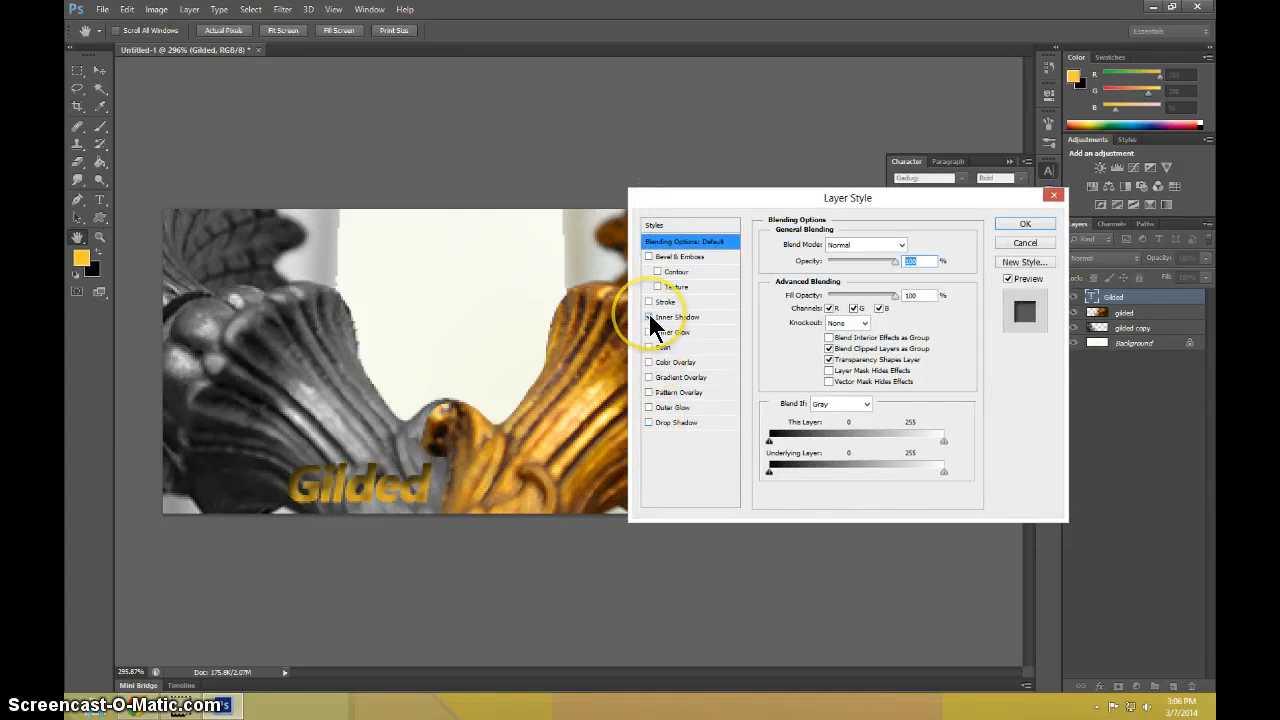
{"action": "left_click", "coordinate": [648, 314]}
{"action": "left_click", "coordinate": [649, 332]}
{"action": "left_click", "coordinate": [649, 332]}
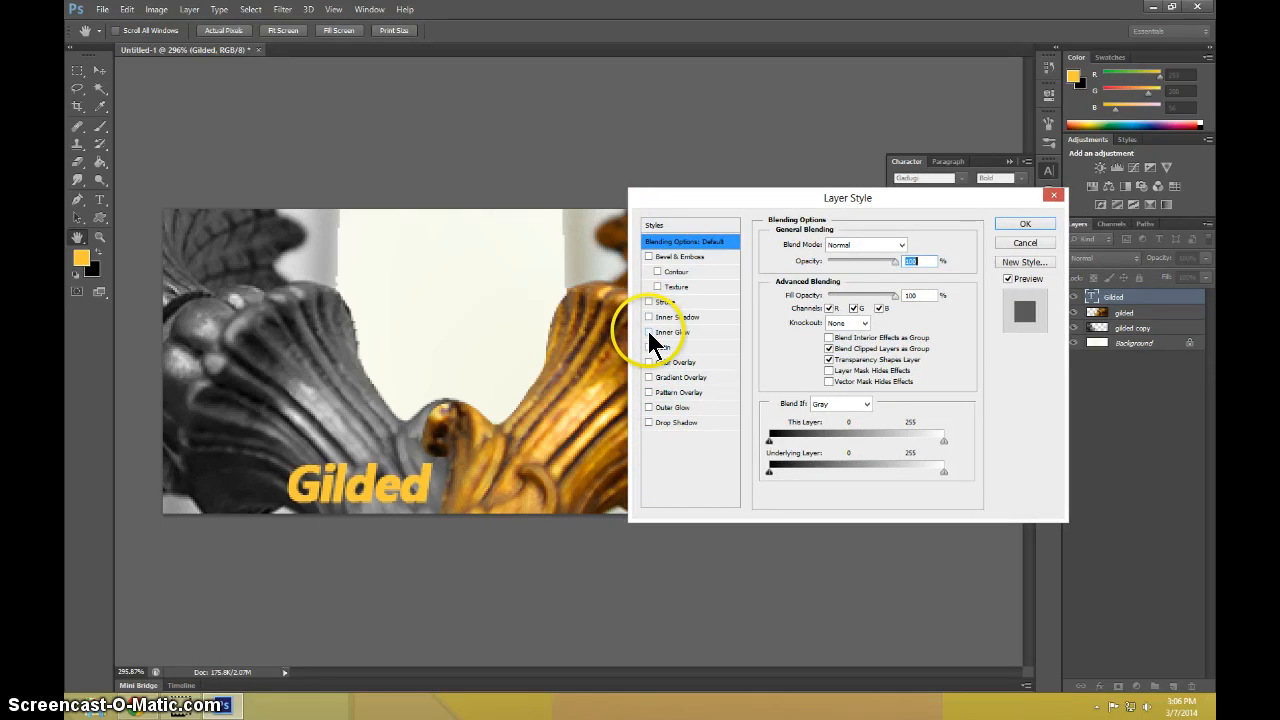
Add a drop shadow with 0 px distance to the "Gilded" text.
{"action": "left_click", "coordinate": [668, 422]}
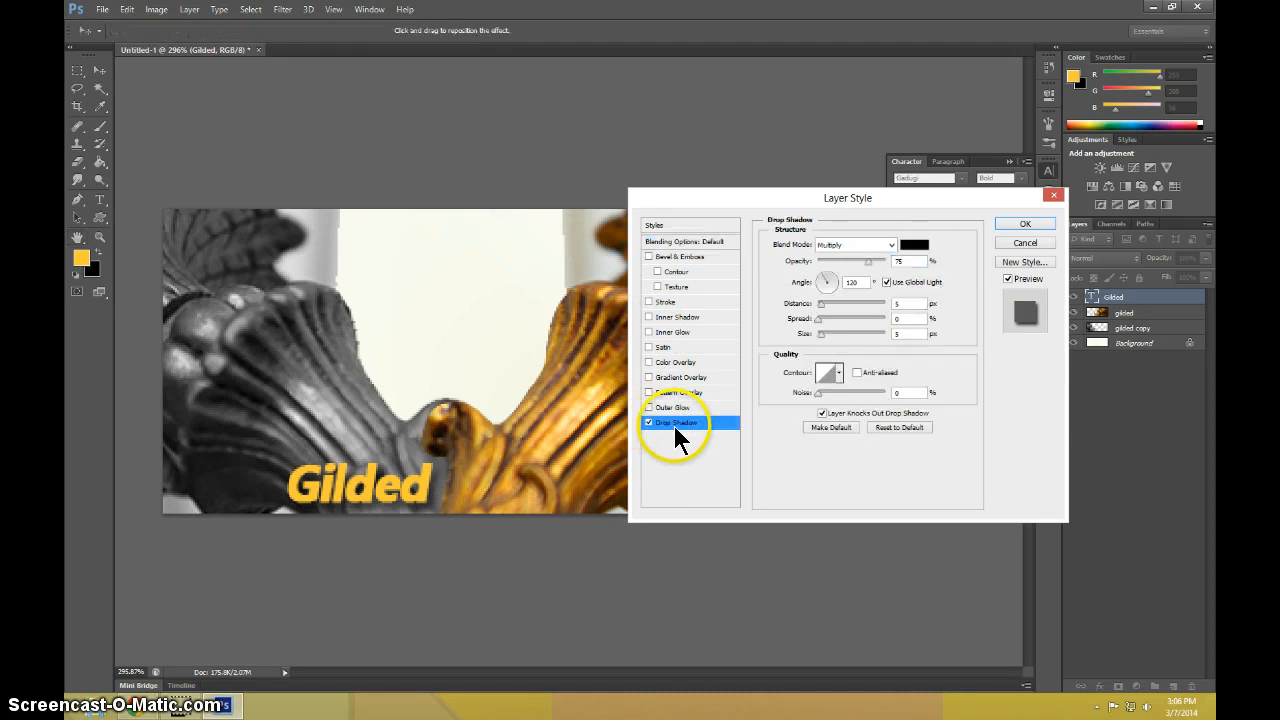
{"action": "left_click", "coordinate": [816, 304]}
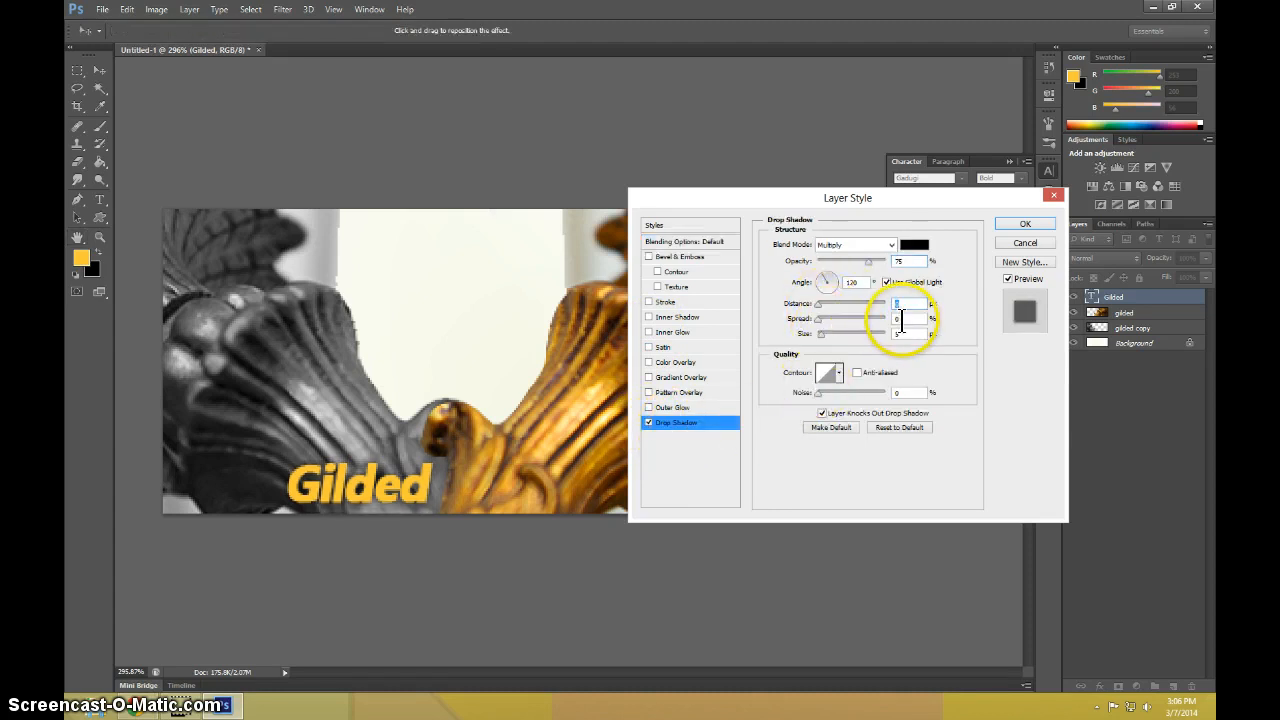
{"action": "key", "text": "Tab"}
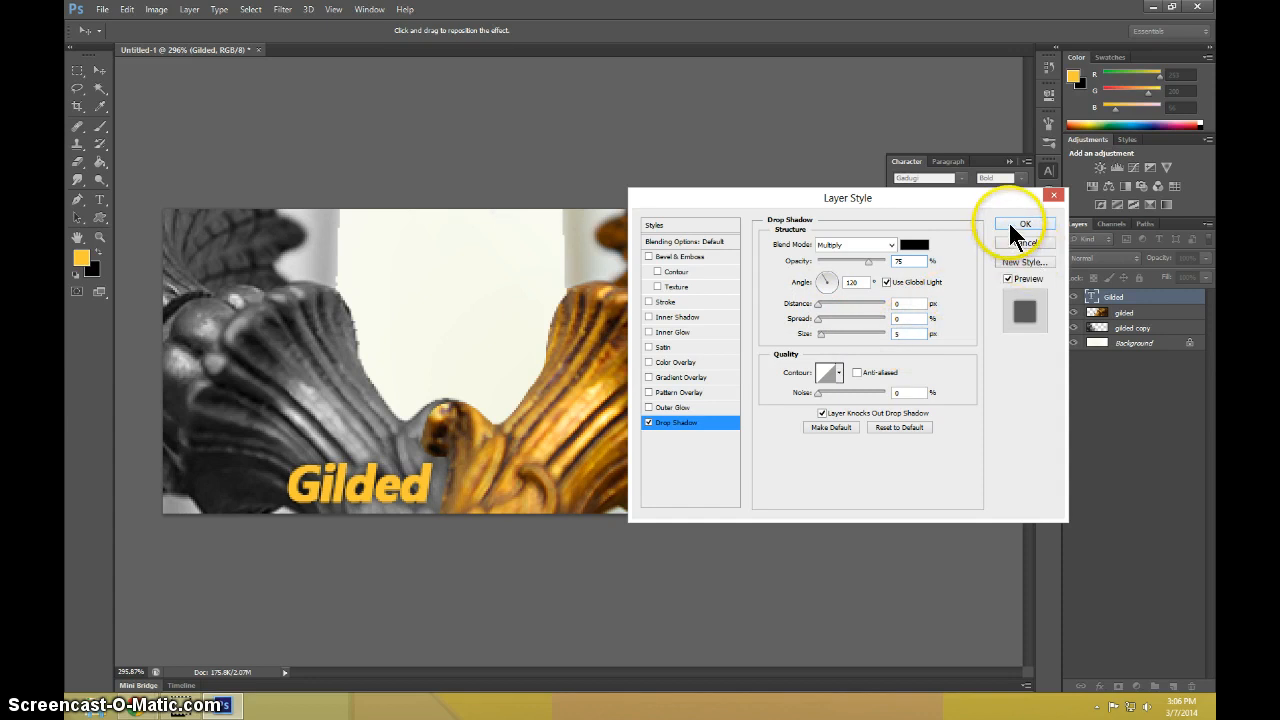
{"action": "left_click", "coordinate": [1012, 227]}
Move the "Gilded" text slightly right to just below the central curl and check the signature at actual size.
{"action": "left_click_drag", "start_coordinate": [391, 480], "coordinate": [416, 486]}
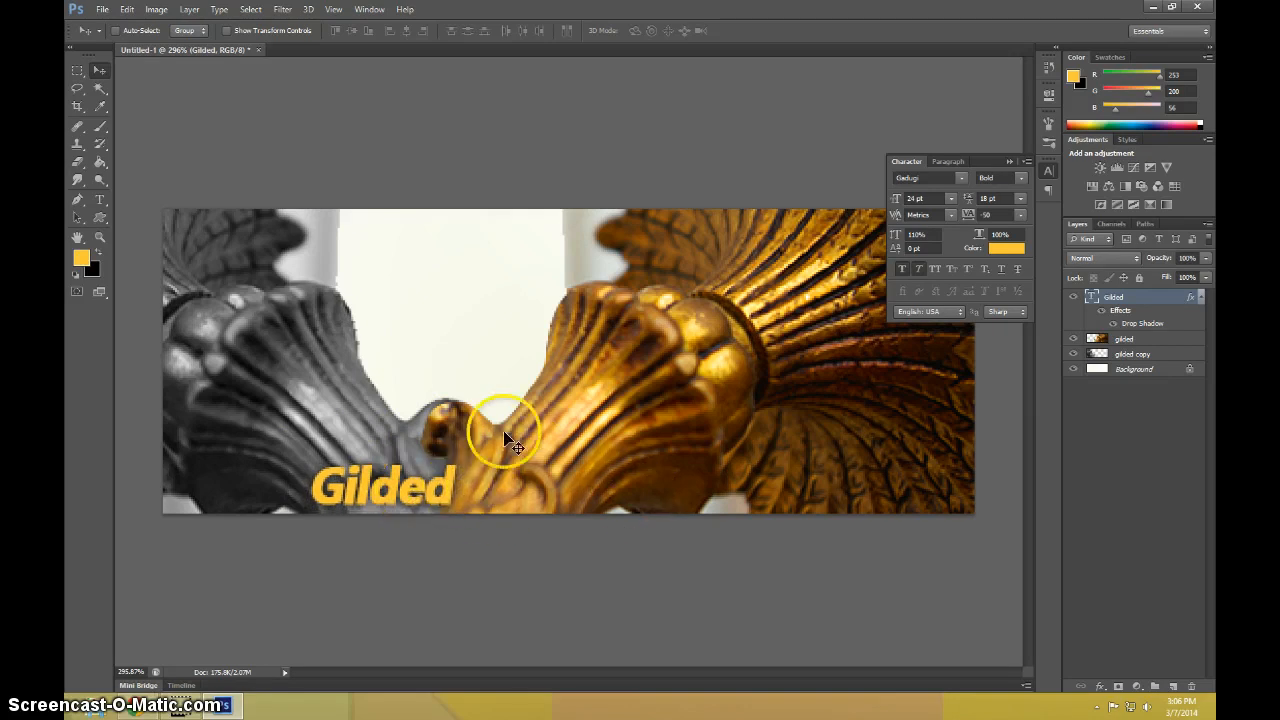
{"action": "key", "text": "z"}
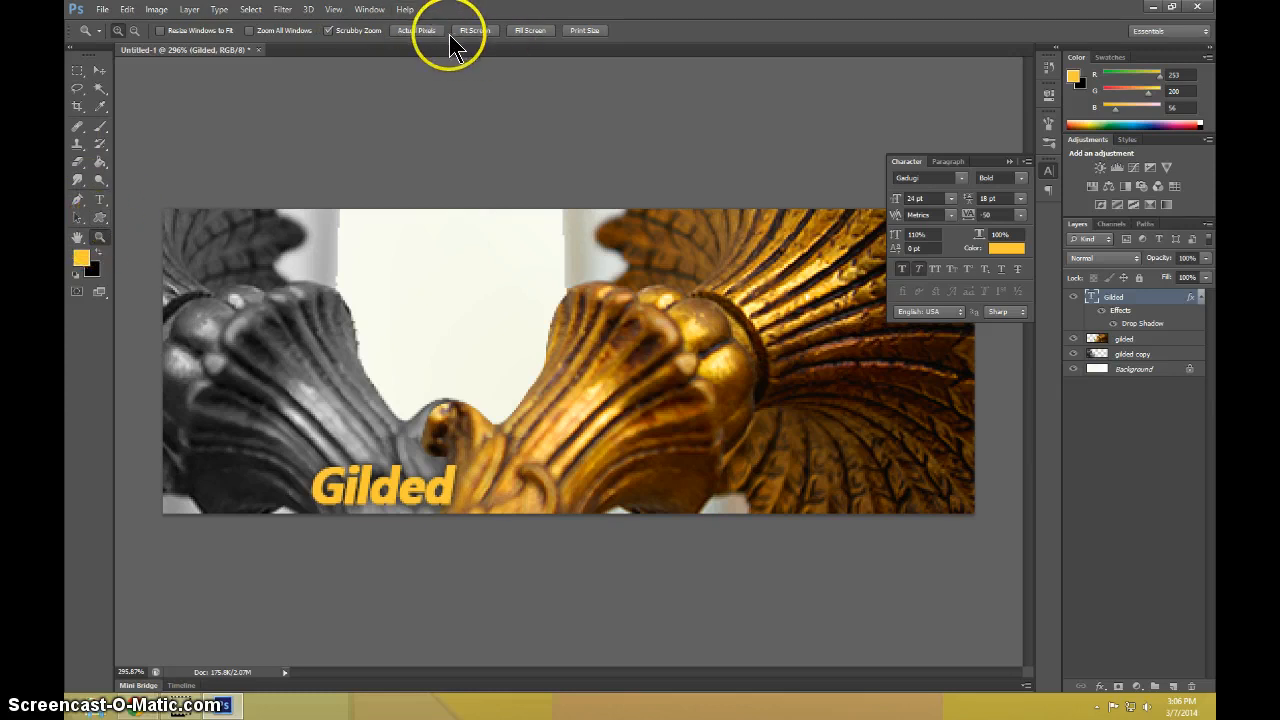
{"action": "left_click", "coordinate": [406, 30]}
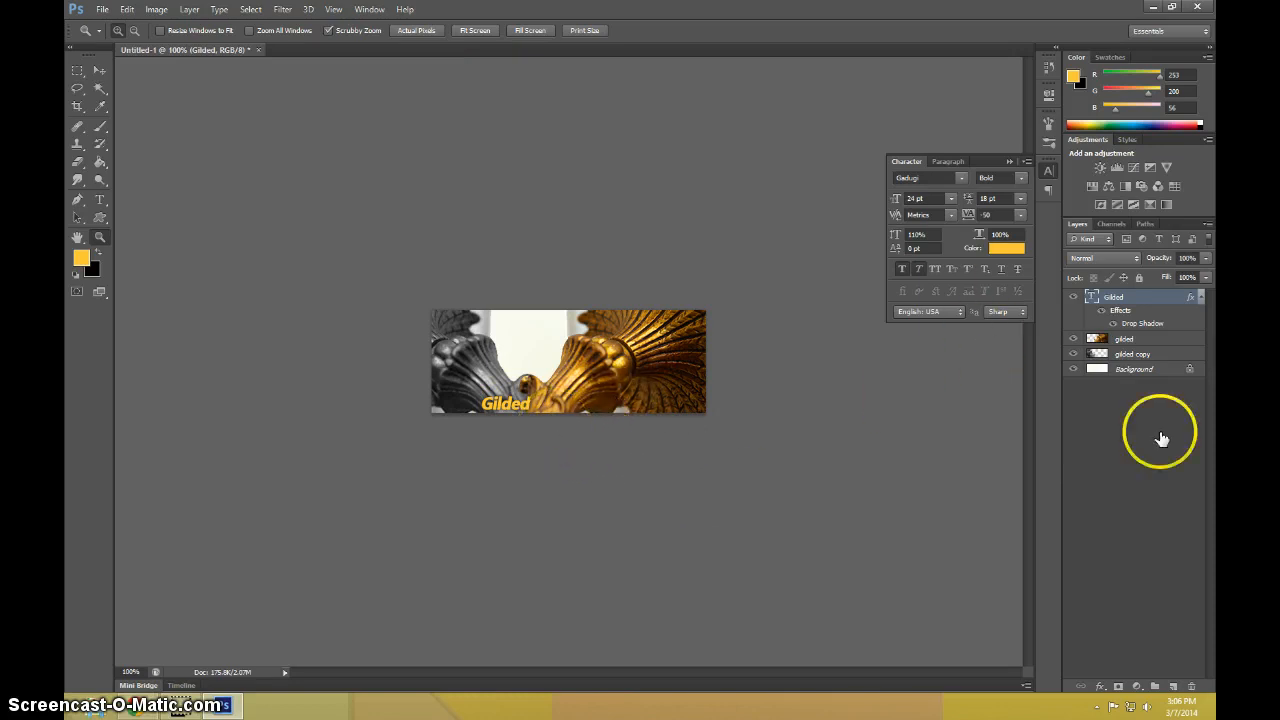
Create a new layer above the "Gilded" text and select the entire canvas.
{"action": "left_click", "coordinate": [1174, 687]}
{"action": "left_click", "coordinate": [156, 10]}
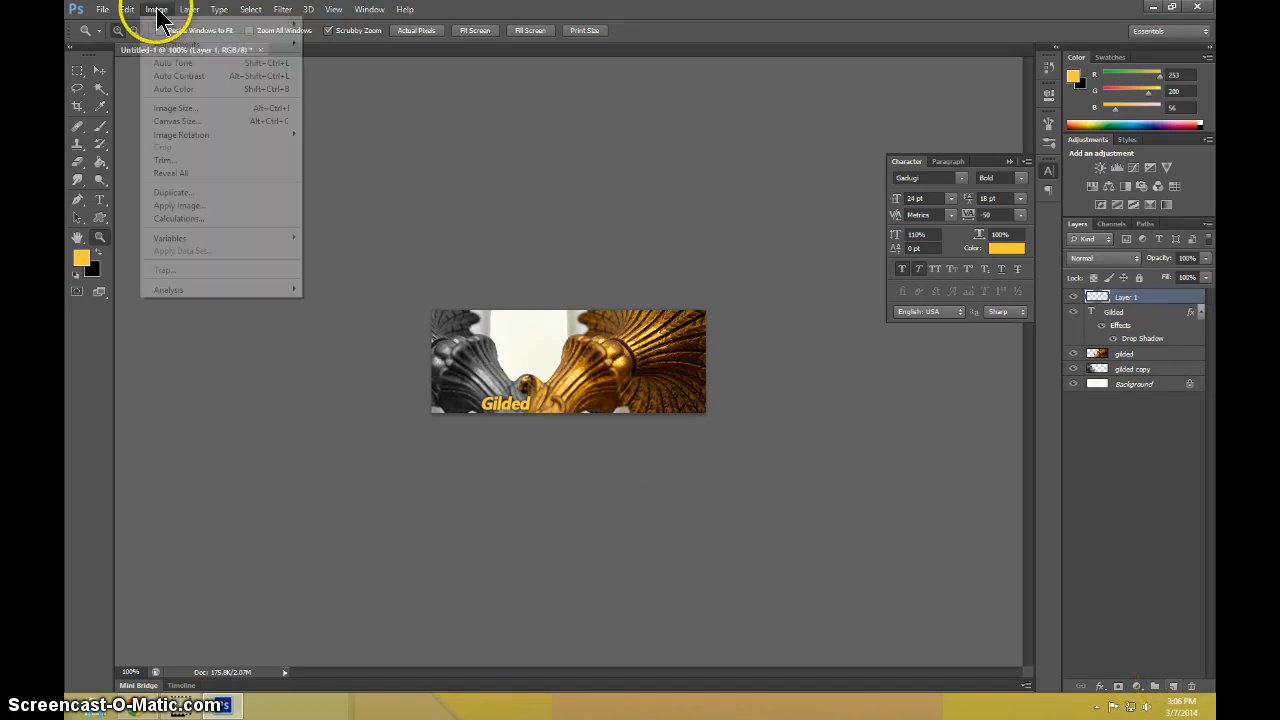
{"action": "mouse_move", "coordinate": [129, 12]}
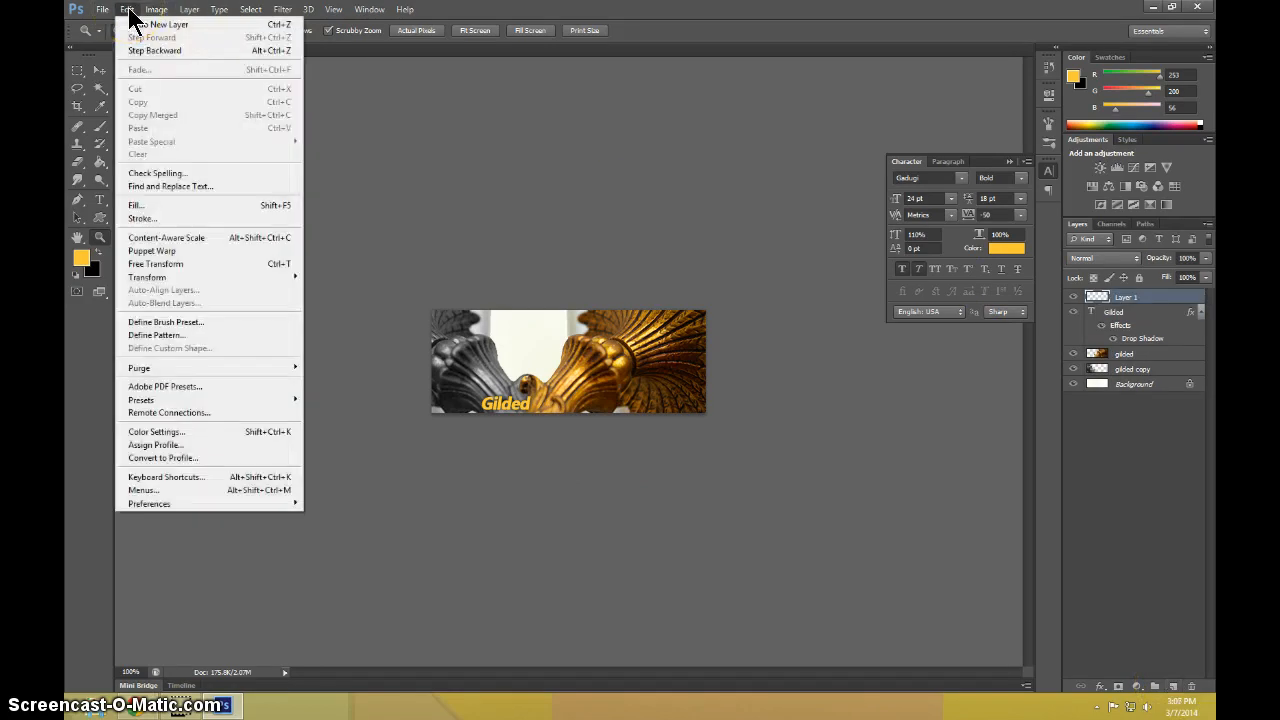
{"action": "left_click", "coordinate": [440, 165]}
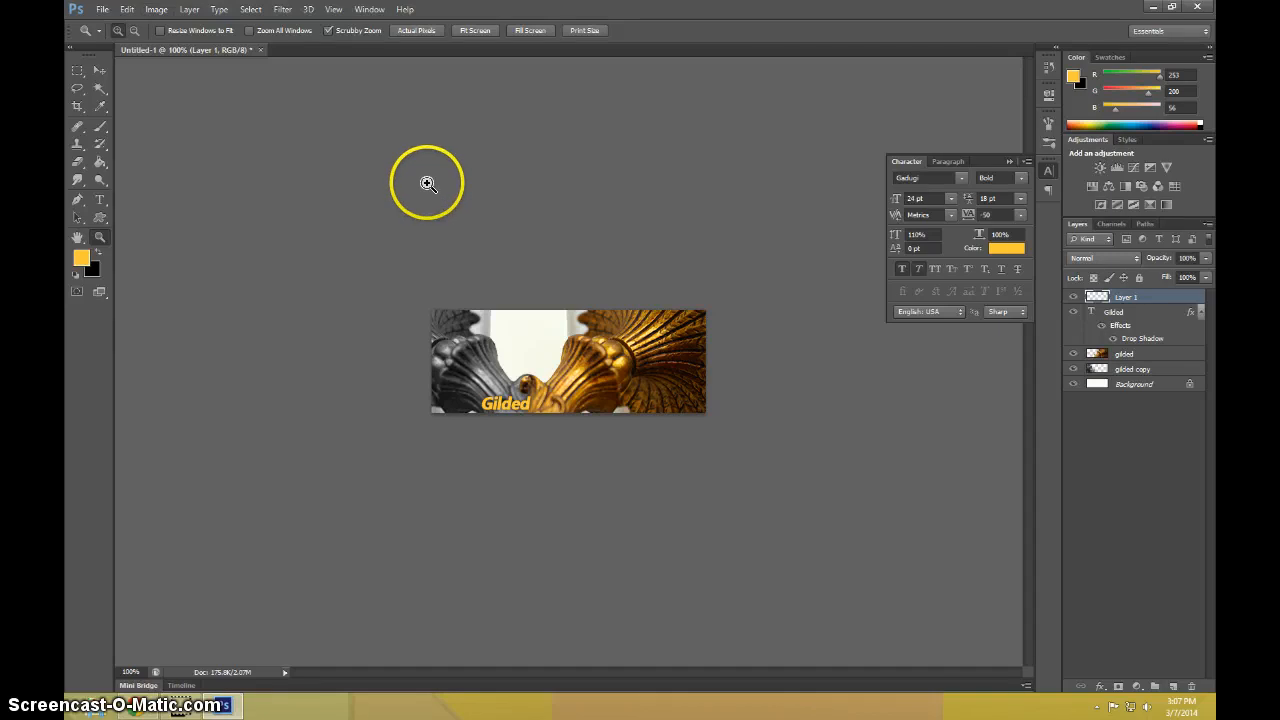
{"action": "key", "text": "ctrl+a"}
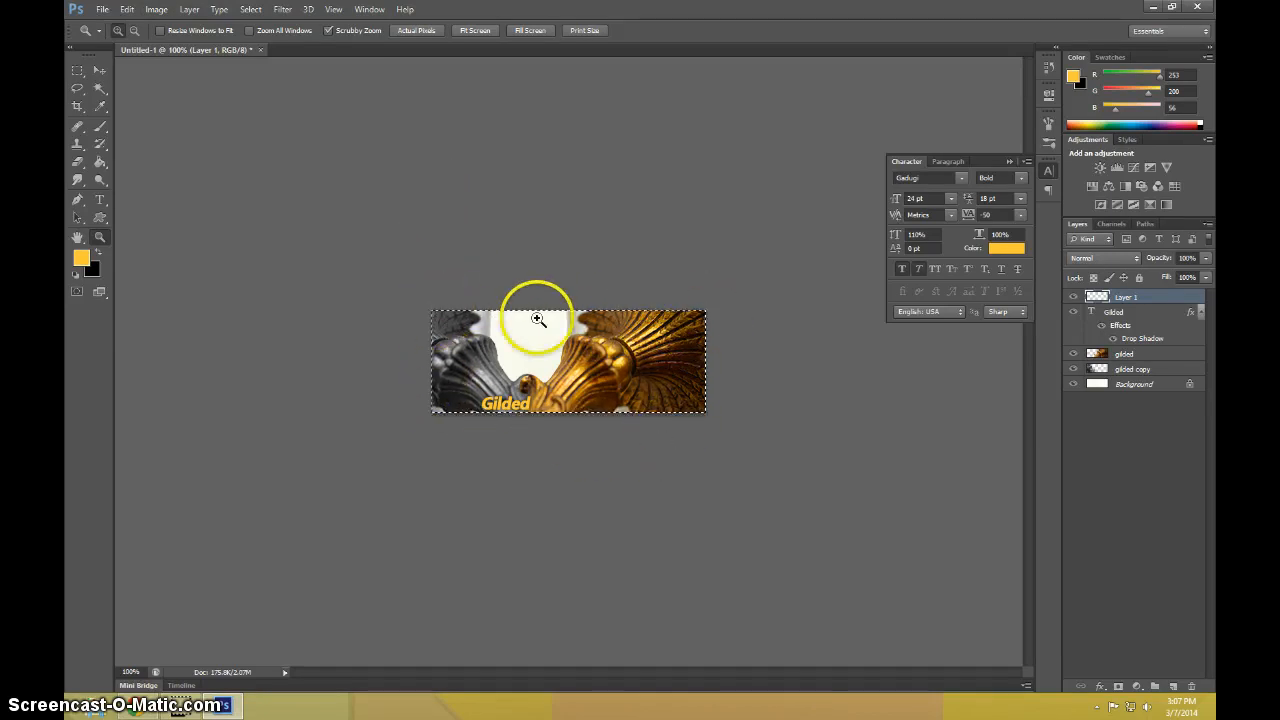
Stroke the canvas selection with a 3 px gold #fdc938 border placed inside the edge.
{"action": "left_click", "coordinate": [125, 10]}
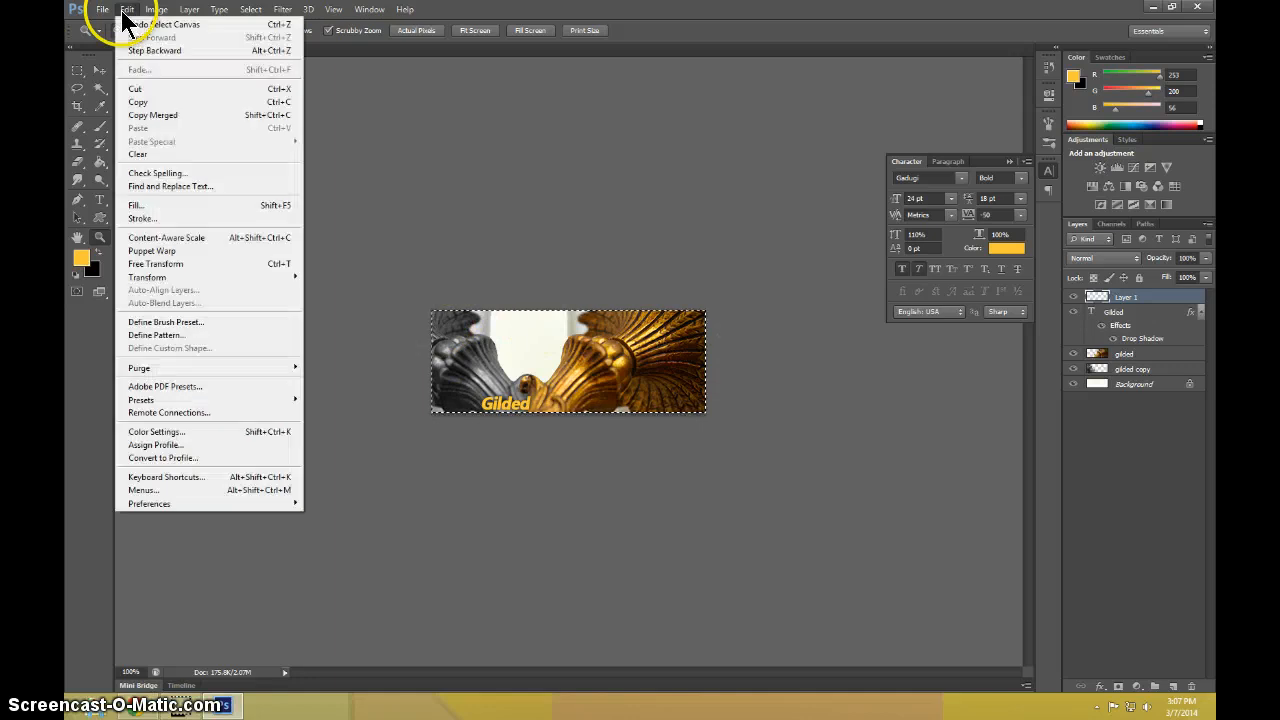
{"action": "left_click", "coordinate": [125, 10]}
{"action": "left_click", "coordinate": [125, 10]}
{"action": "left_click", "coordinate": [158, 218]}
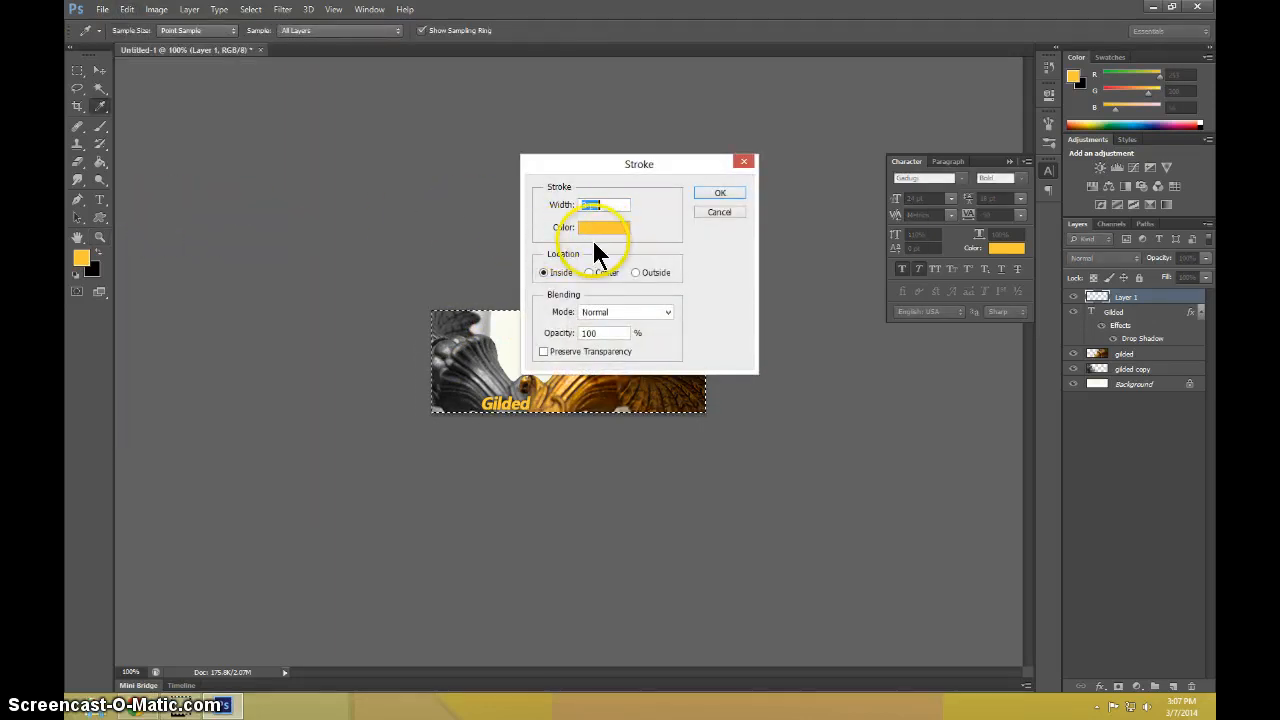
{"action": "type", "text": "3"}
{"action": "left_click", "coordinate": [598, 228]}
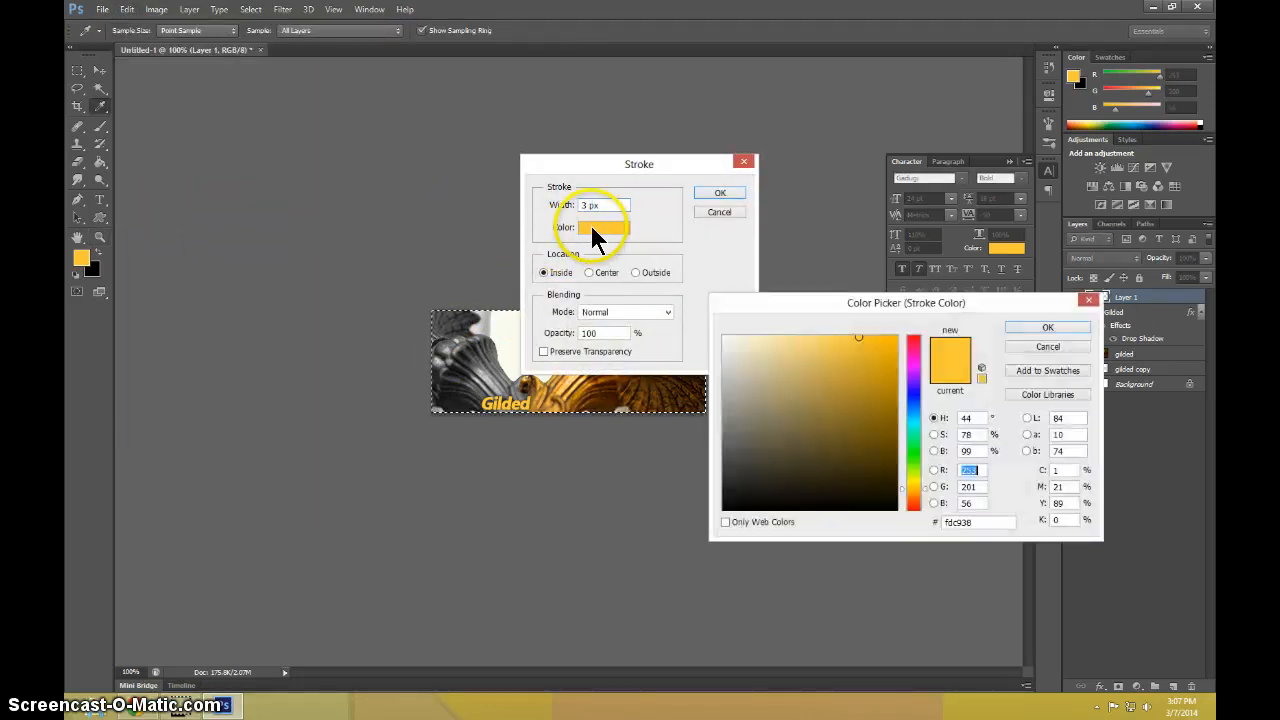
{"action": "left_click", "coordinate": [1048, 328]}
{"action": "left_click", "coordinate": [720, 193]}
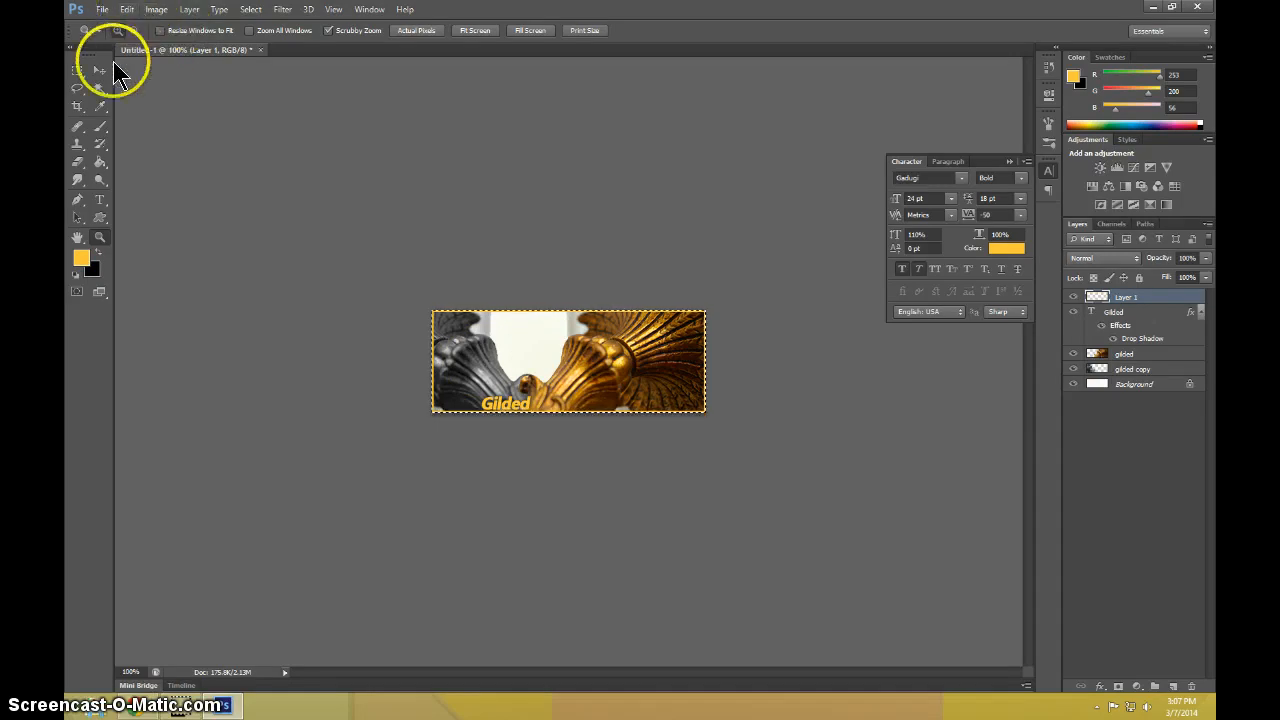
Switch the foreground colour to black and stroke the canvas selection with it over the gold border.
{"action": "key", "text": "x"}
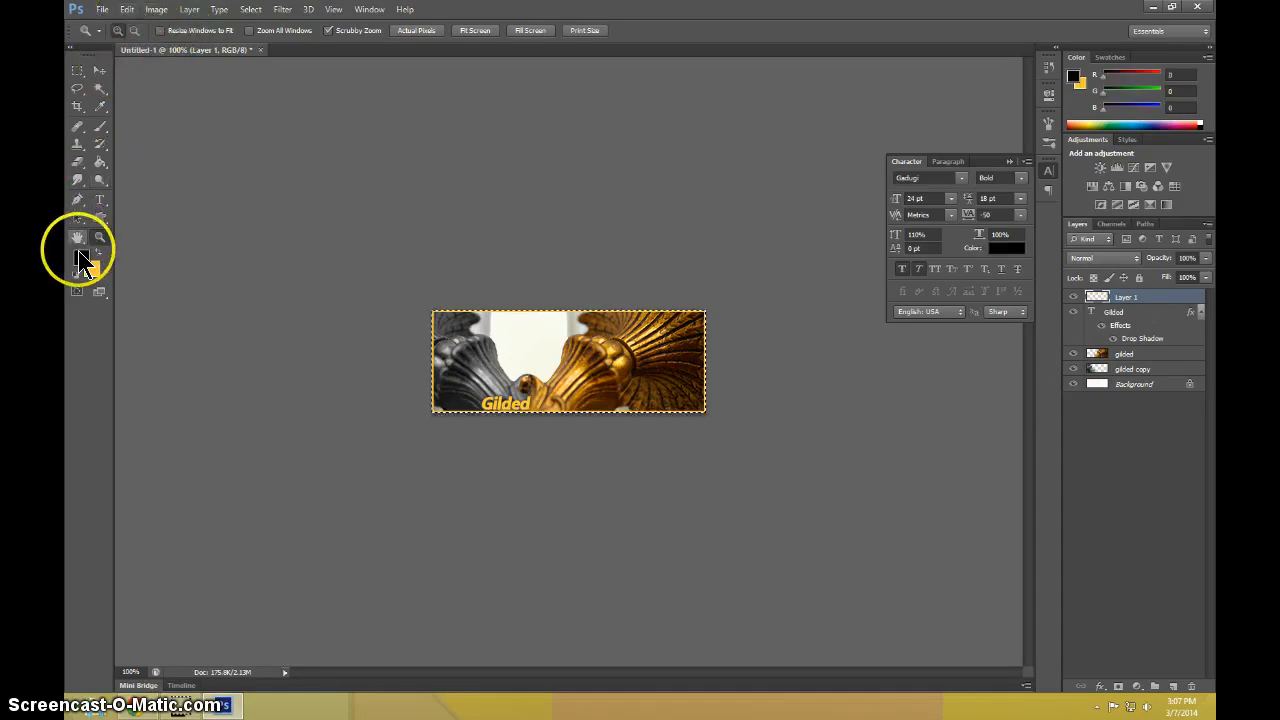
{"action": "left_click", "coordinate": [127, 10]}
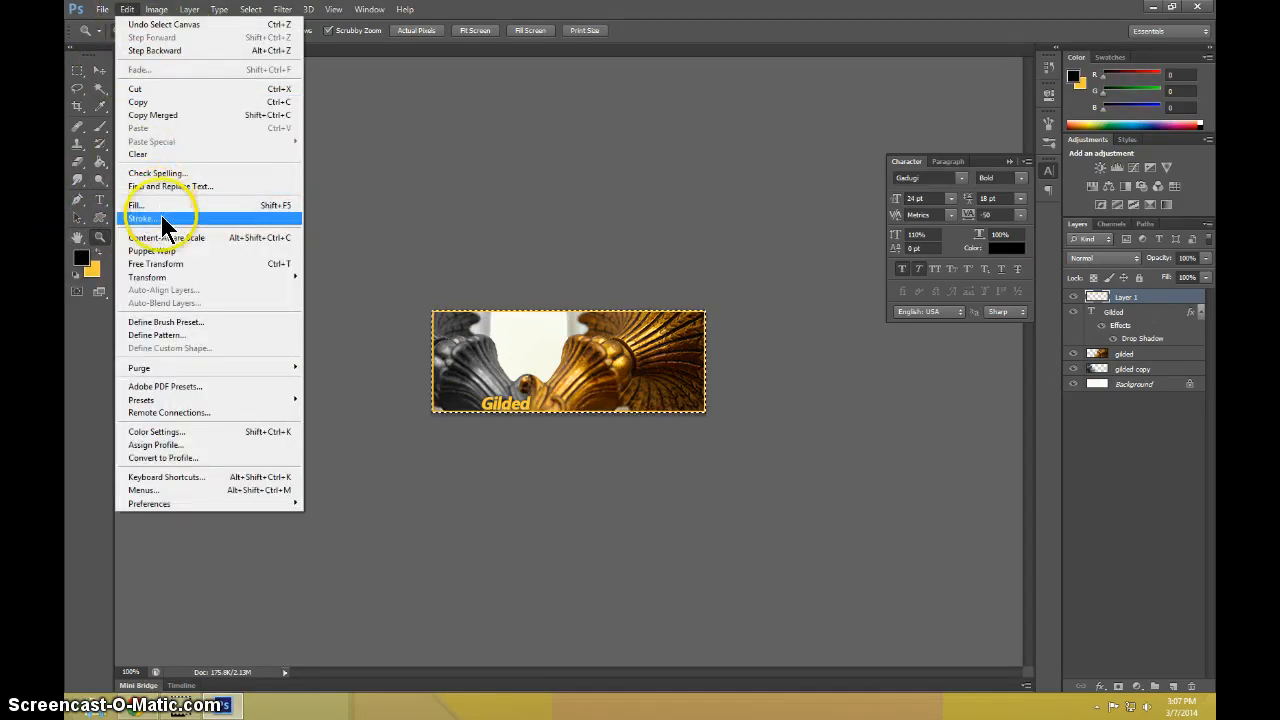
{"action": "left_click", "coordinate": [162, 218]}
{"action": "key", "text": "z"}
{"action": "key", "text": "Return"}
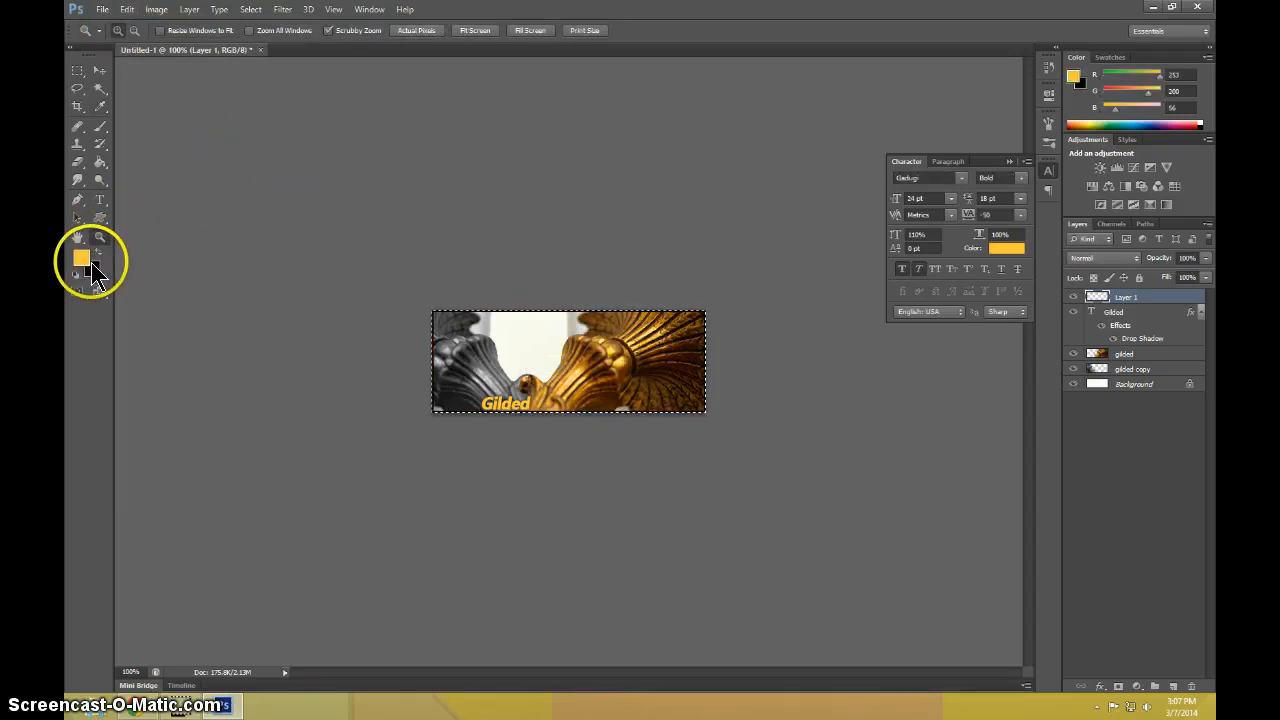
Stroke the canvas selection with a 2 px gold border inside the edge, over the black one.
{"action": "left_click", "coordinate": [99, 251]}
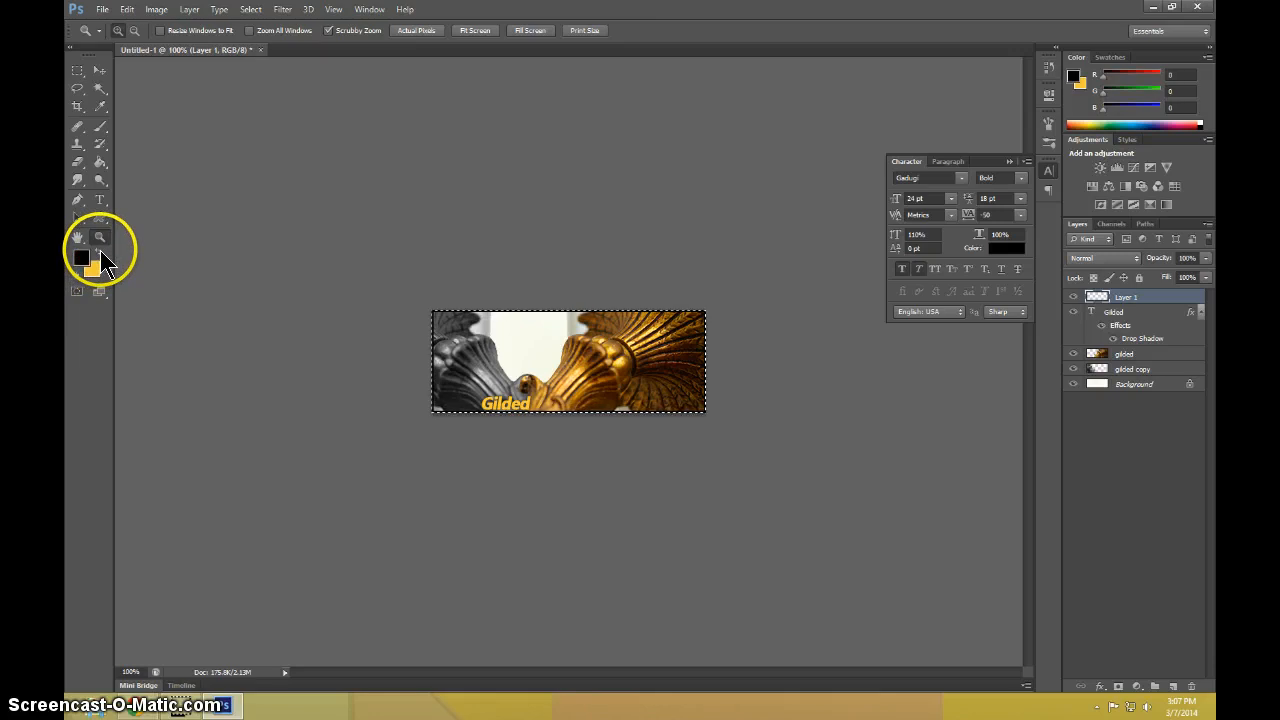
{"action": "left_click", "coordinate": [100, 251]}
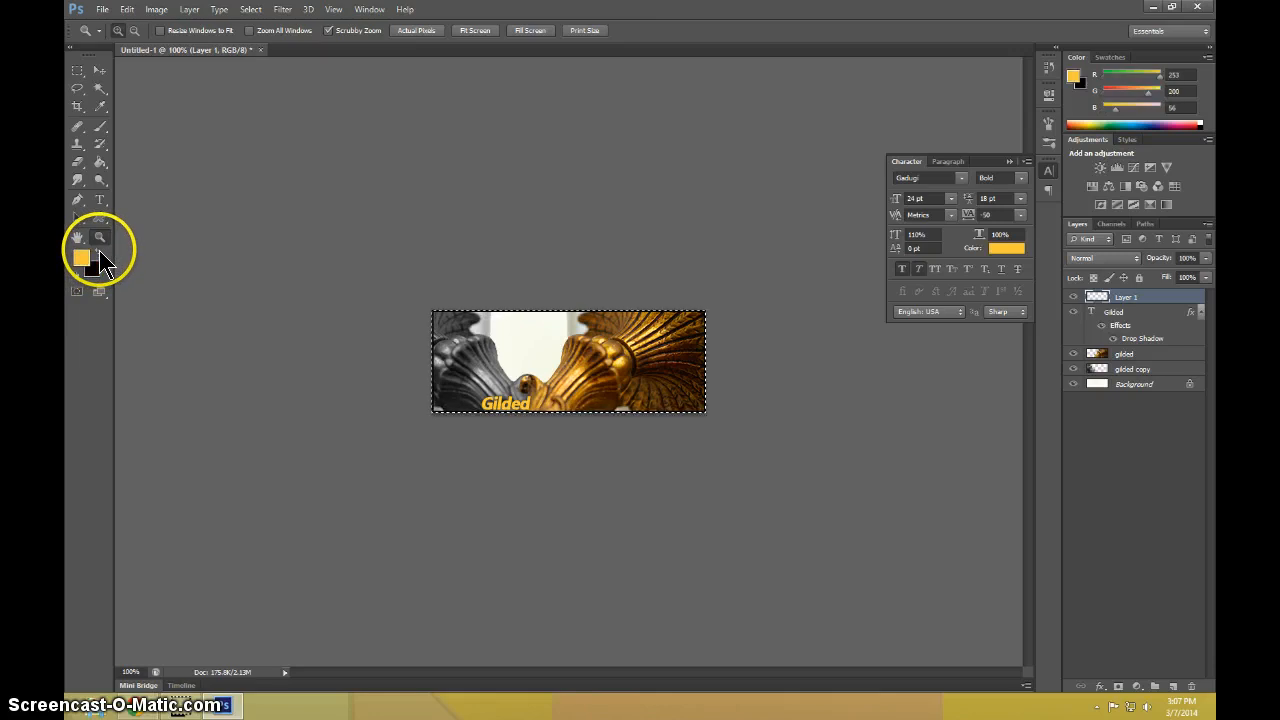
{"action": "left_click", "coordinate": [127, 9]}
{"action": "left_click", "coordinate": [142, 218]}
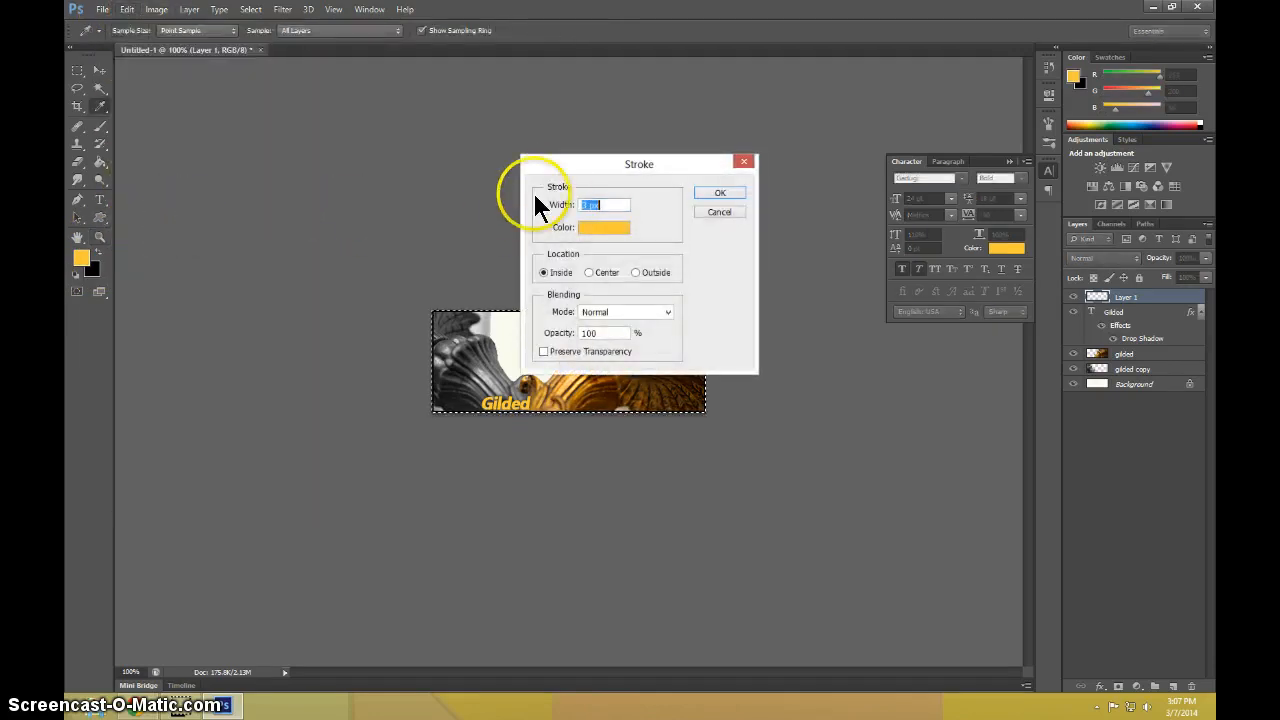
{"action": "key", "text": "Return"}
{"action": "key", "text": "z"}
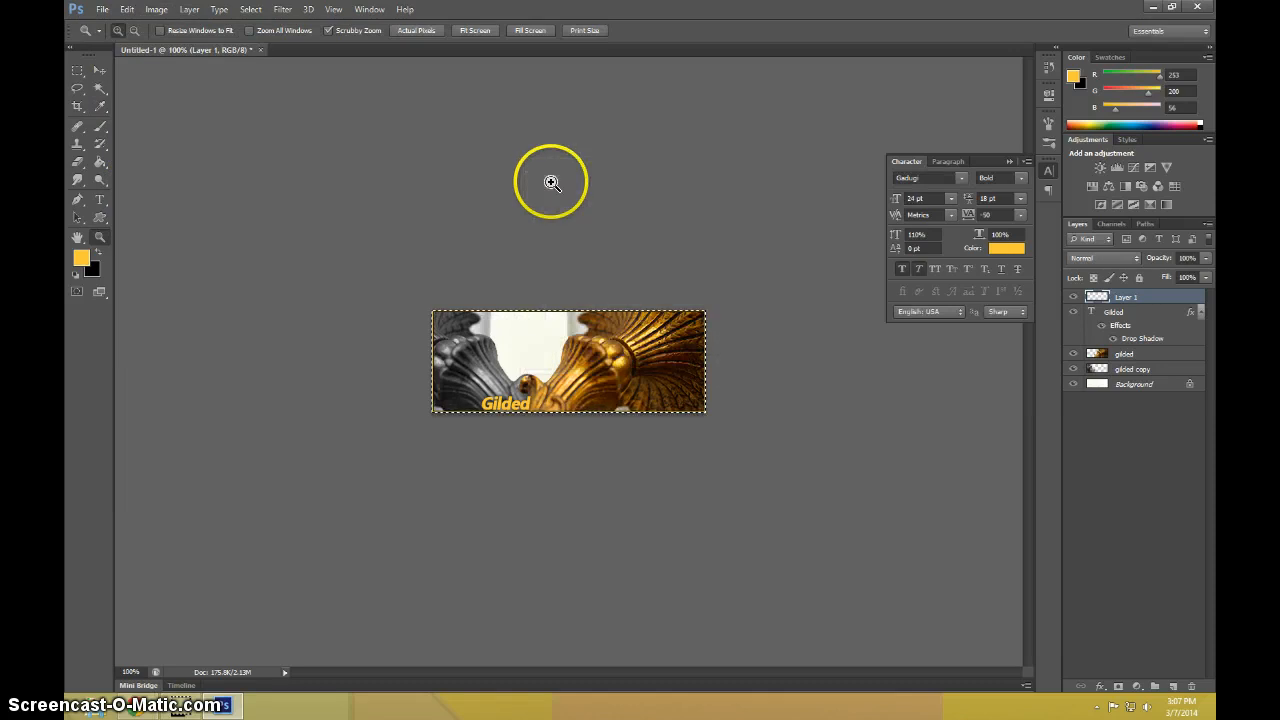
Stroke the canvas selection with a 1 px black line inside the edge and check the border's upper-left corner up close.
{"action": "key", "text": "x"}
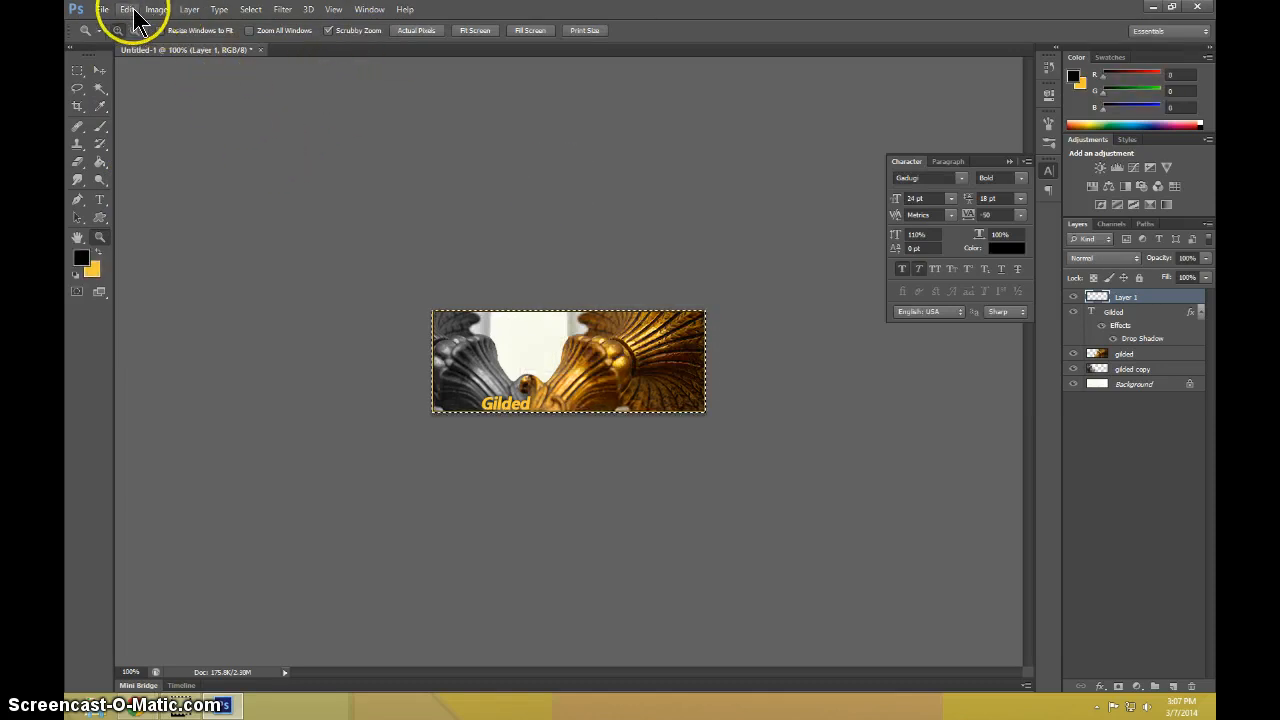
{"action": "left_click", "coordinate": [127, 9]}
{"action": "left_click", "coordinate": [148, 218]}
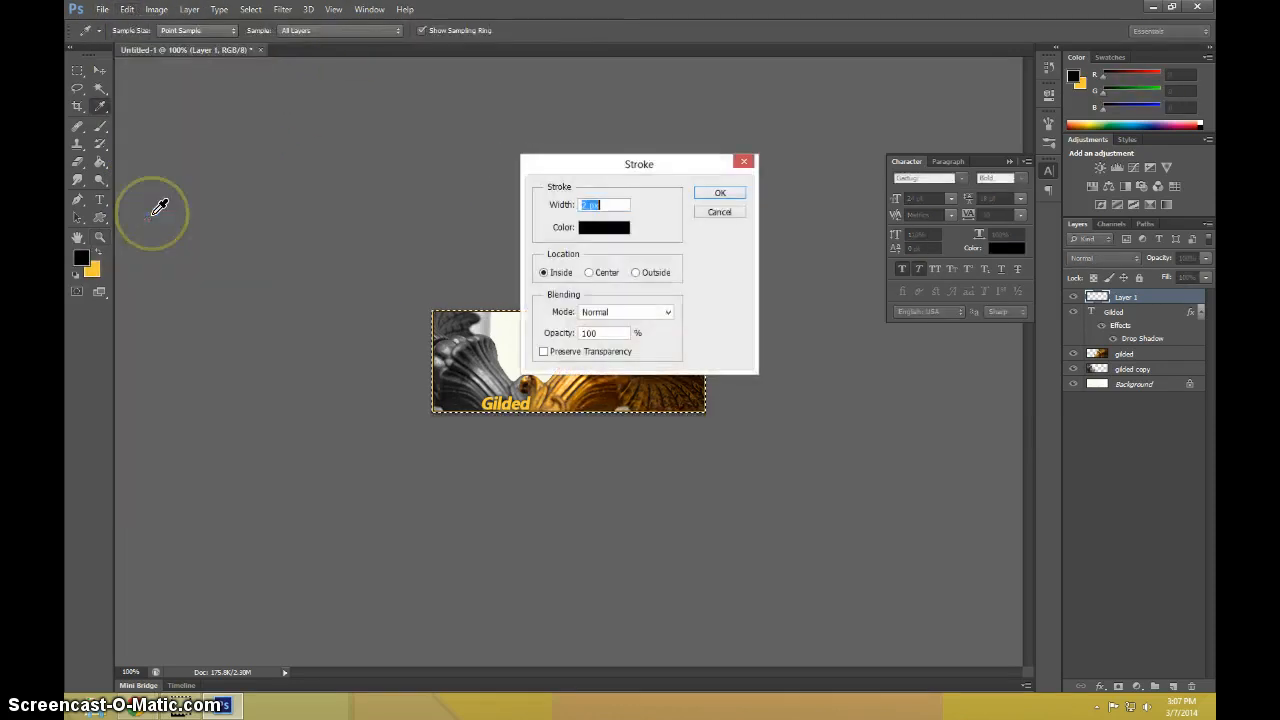
{"action": "key", "text": "Return"}
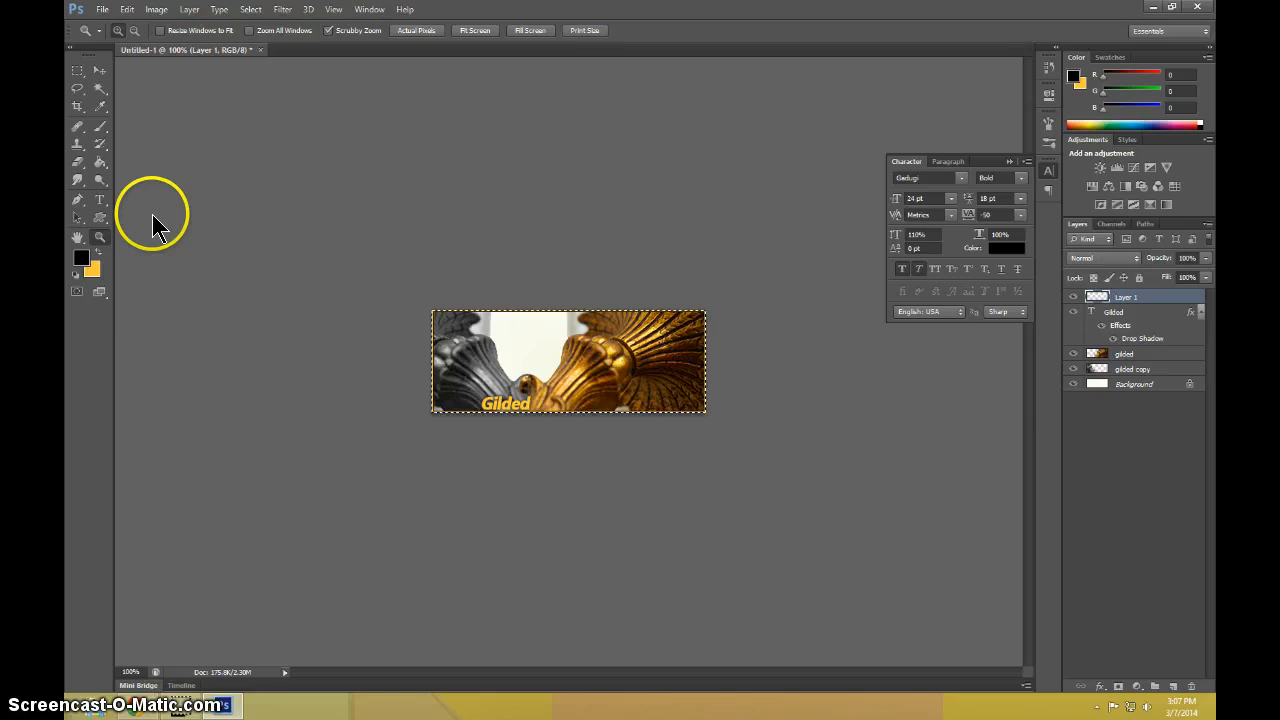
{"action": "left_click_drag", "start_coordinate": [443, 329], "coordinate": [505, 210]}
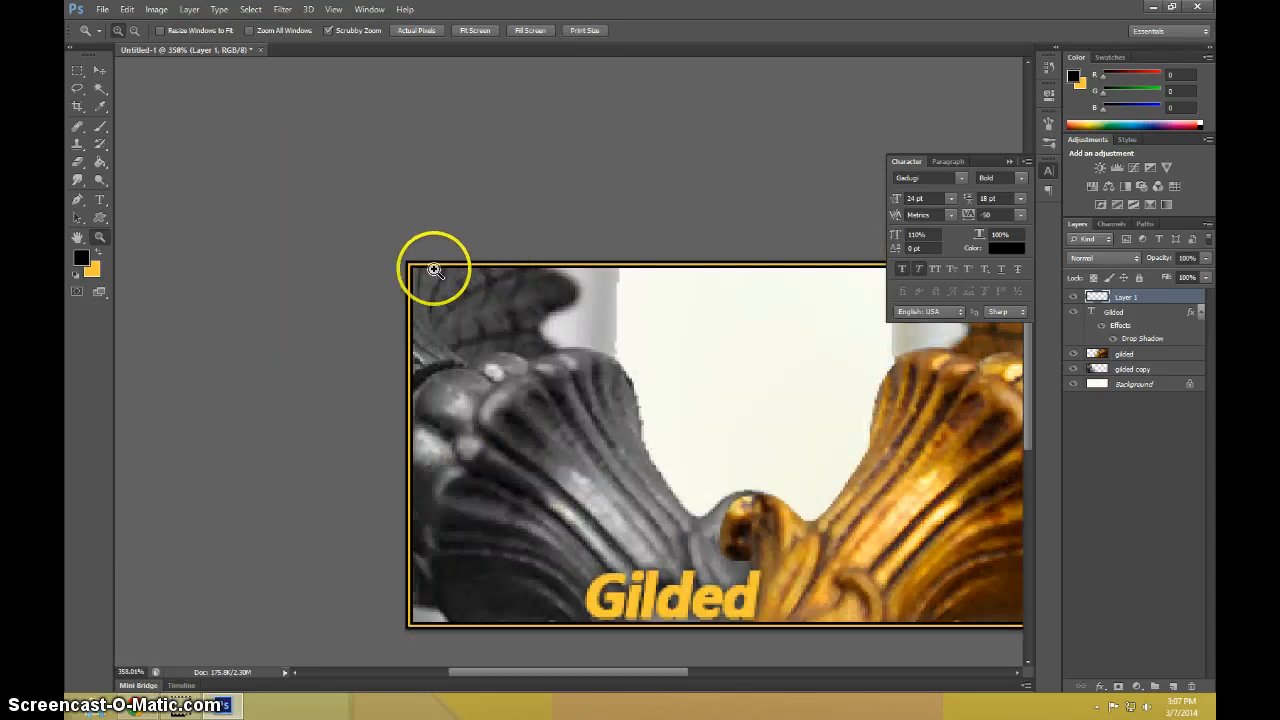
{"action": "left_click_drag", "start_coordinate": [431, 271], "coordinate": [431, 271]}
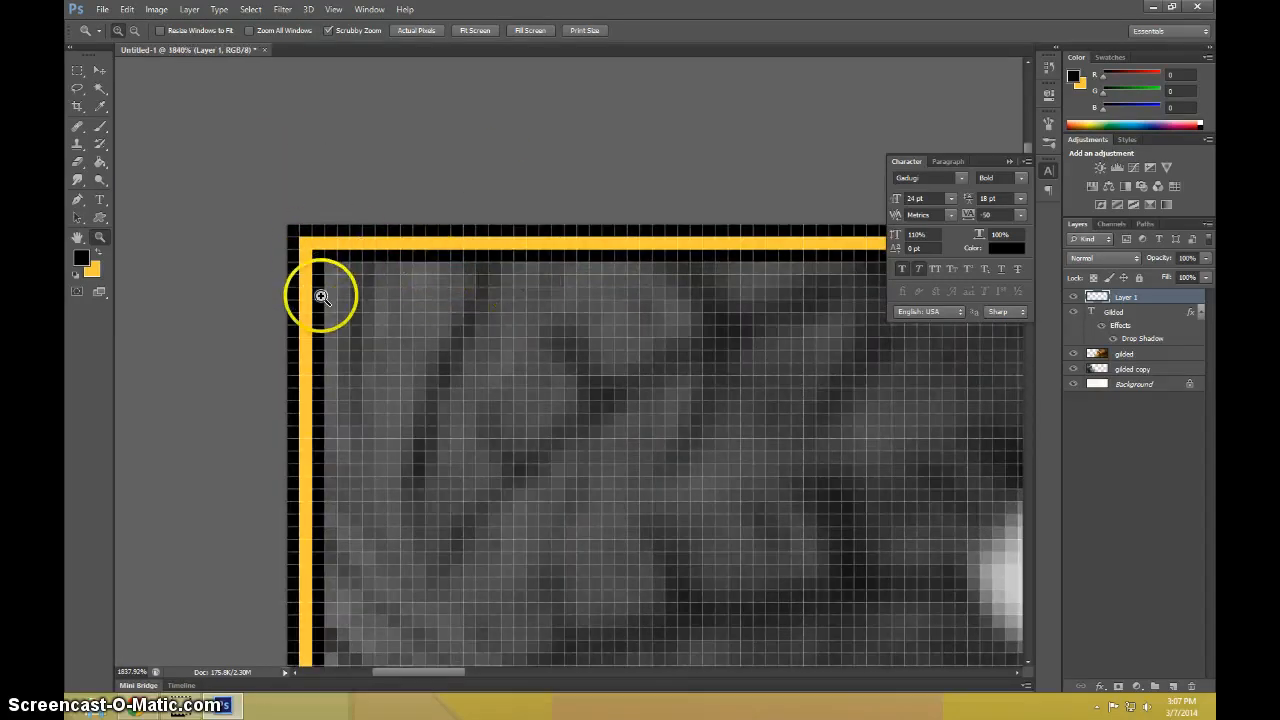
{"action": "left_click_drag", "start_coordinate": [426, 320], "coordinate": [313, 312]}
{"action": "left_click_drag", "start_coordinate": [495, 371], "coordinate": [495, 371]}
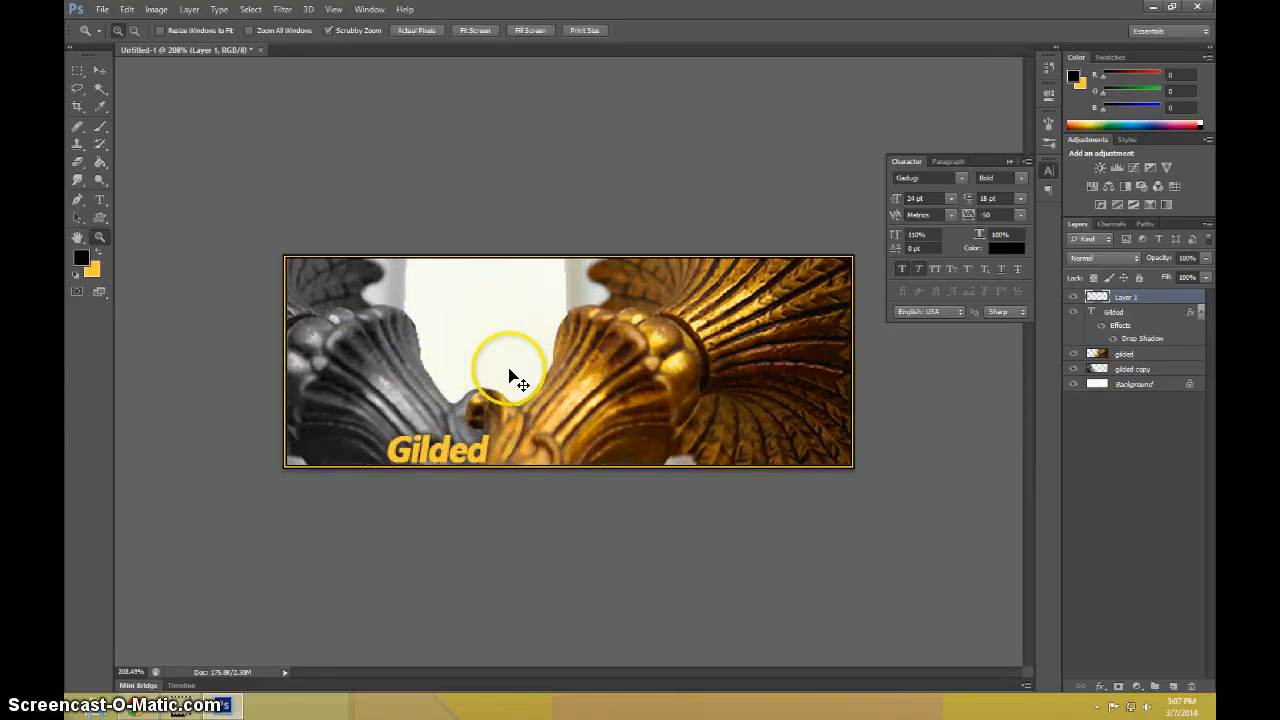
Save the signature to the Desktop as a layered Photoshop file named Intro1.
{"action": "key", "text": "ctrl+shift+s"}
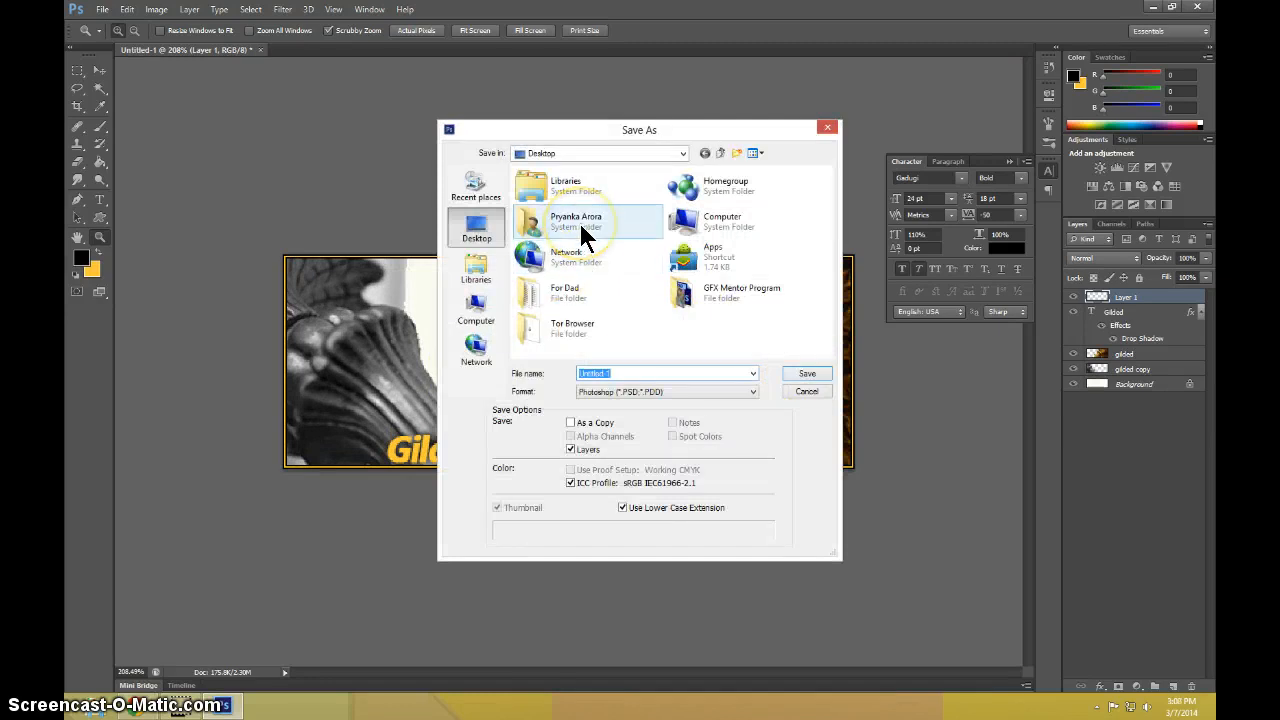
{"action": "type", "text": "intro2"}
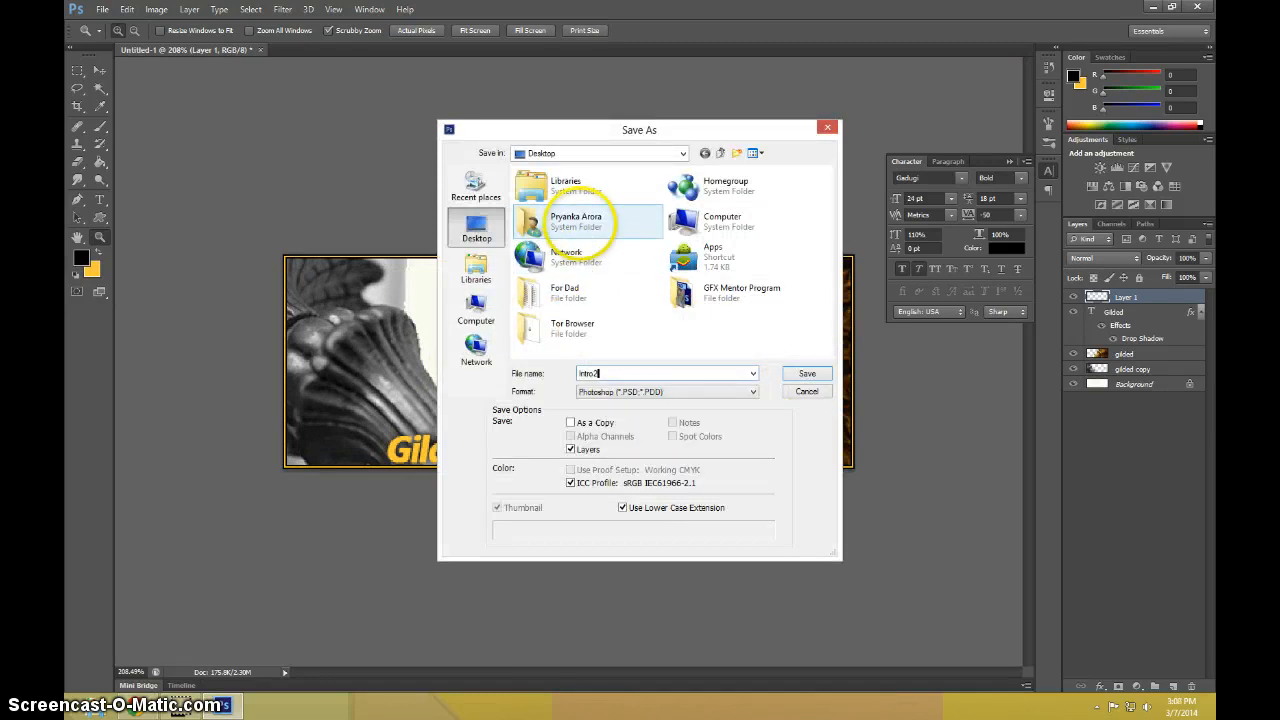
{"action": "key", "text": "BackSpace"}
{"action": "key", "text": "Return"}
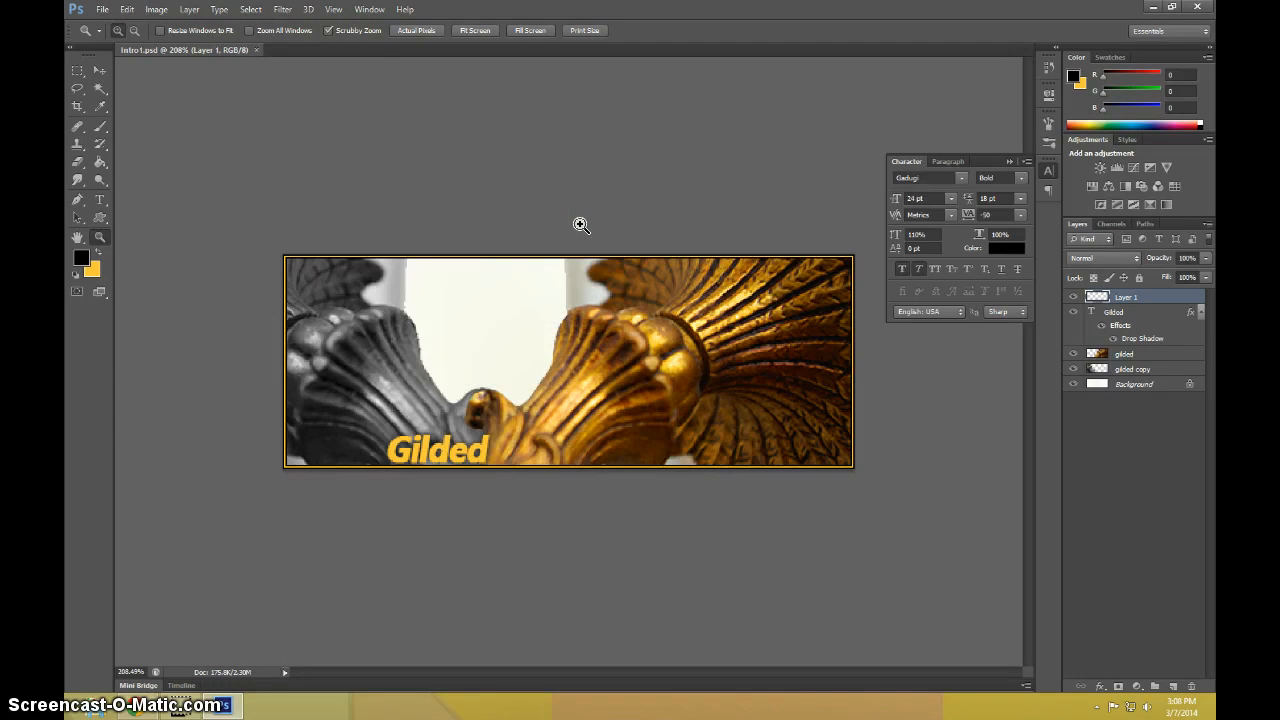
Save a PNG copy of the signature to the Desktop under the name Intro1.
{"action": "key", "text": "ctrl+shift+s"}
{"action": "left_click", "coordinate": [600, 391]}
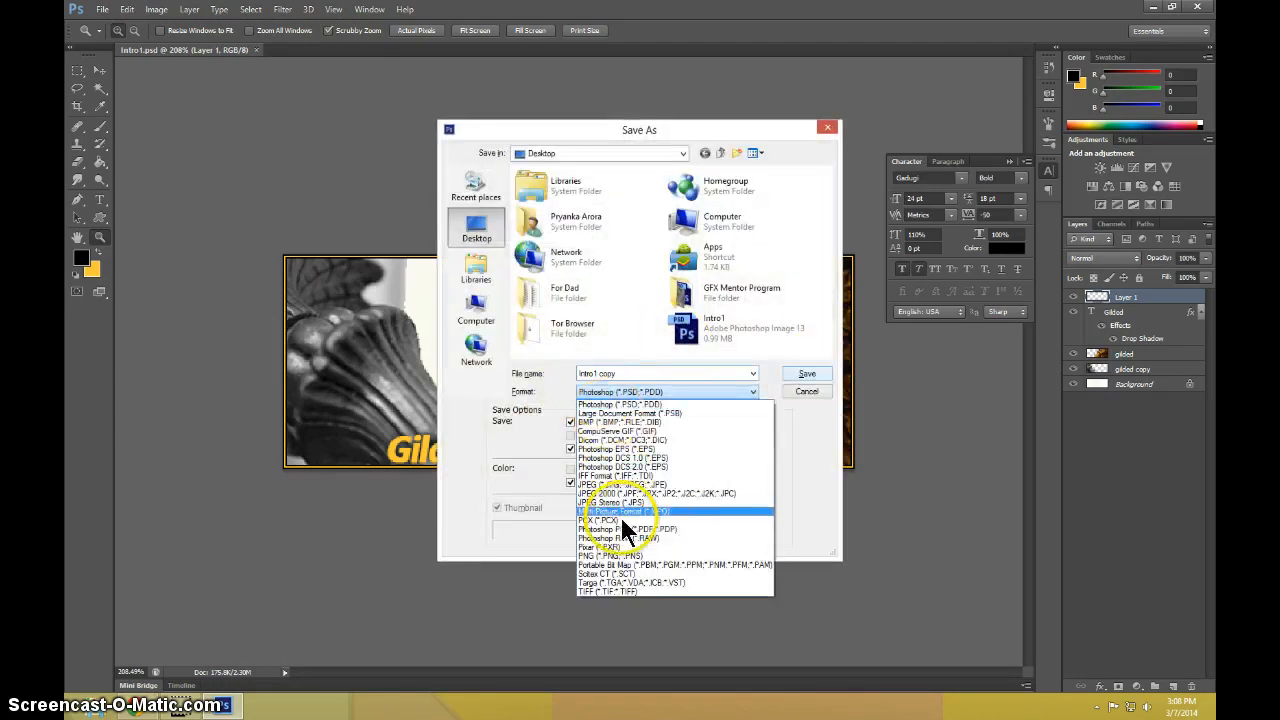
{"action": "left_click", "coordinate": [643, 556]}
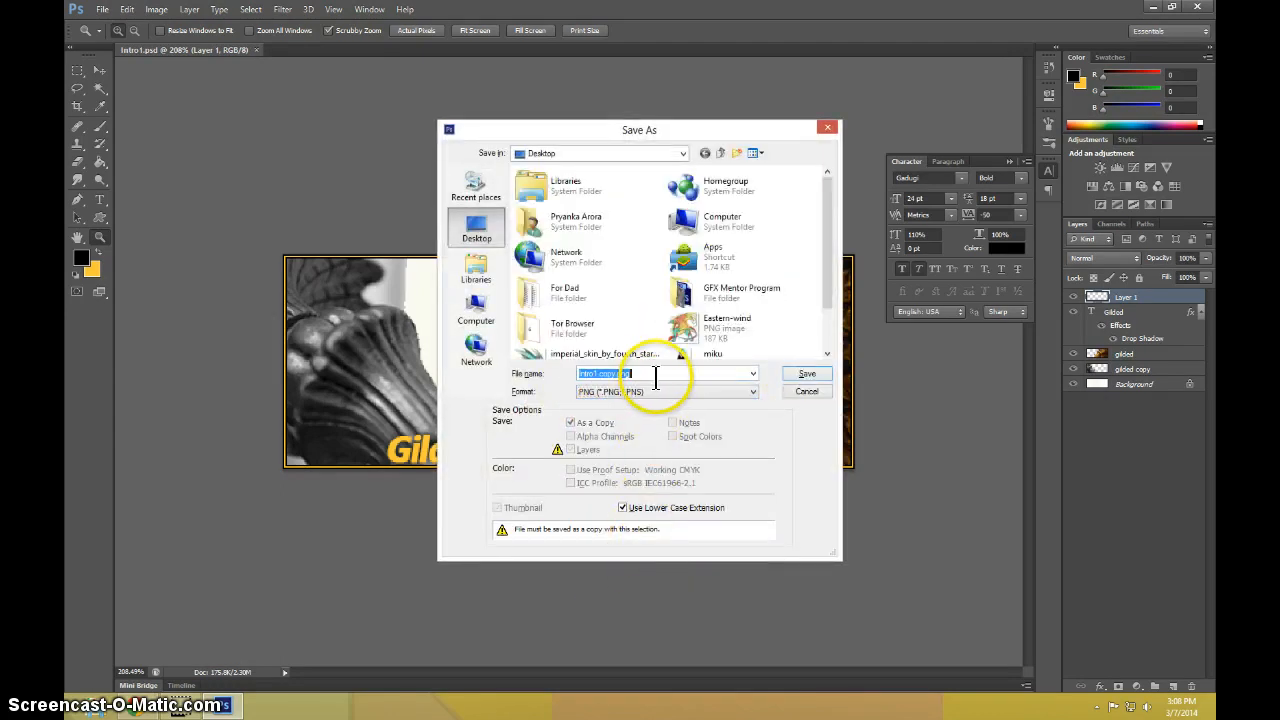
{"action": "type", "text": "Intro1"}
{"action": "key", "text": "Return"}
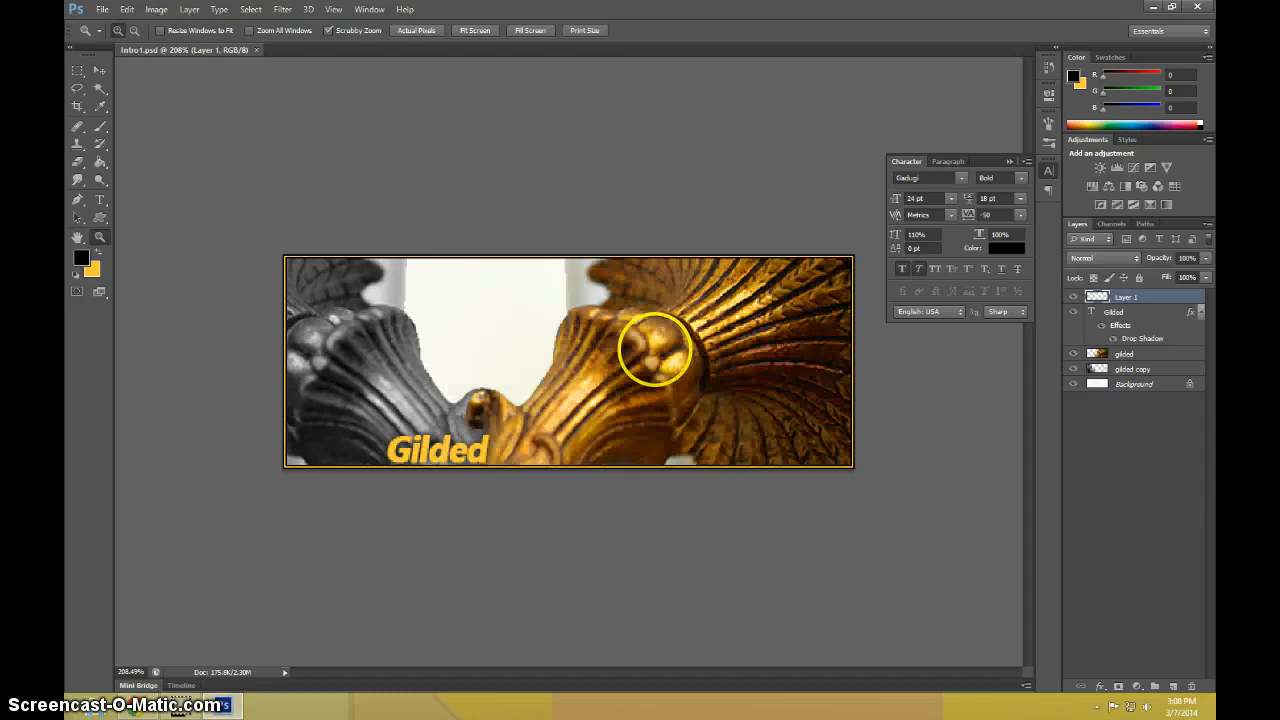
Switch to the Chrome browser, maximize its window and open imgur.com in a new tab.
{"action": "key", "text": "alt+Tab"}
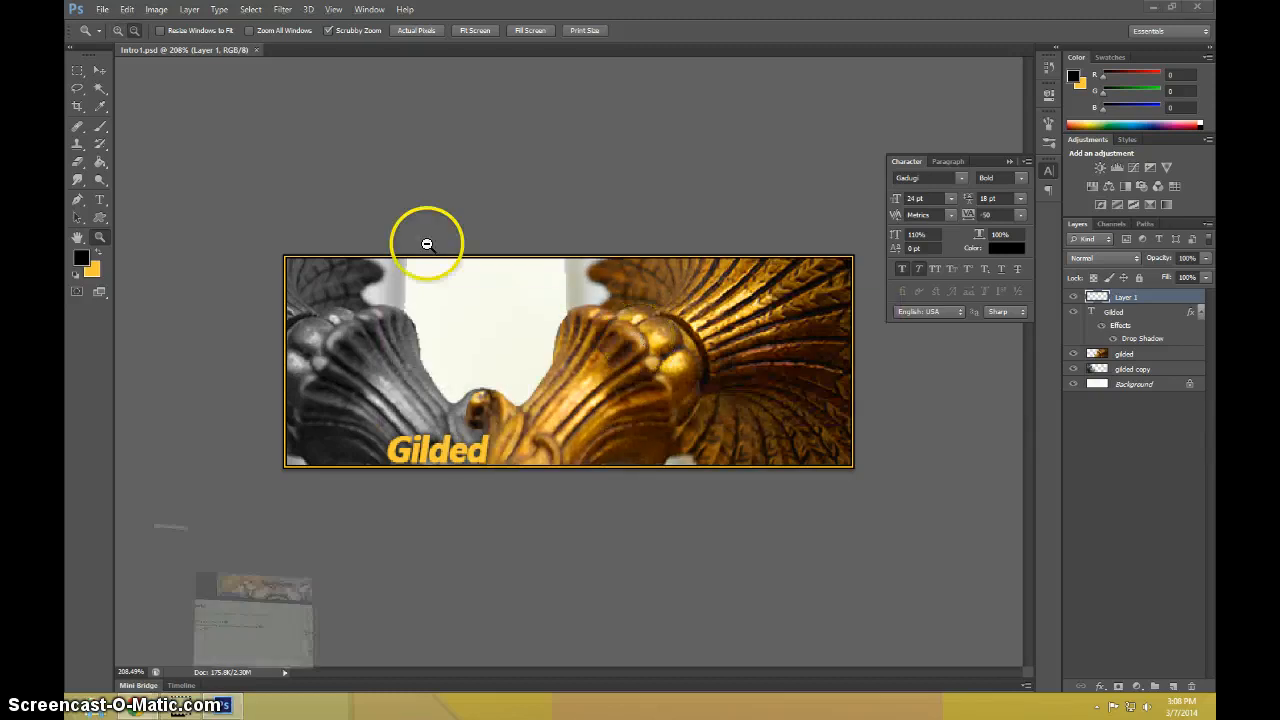
{"action": "key", "text": "alt+Tab"}
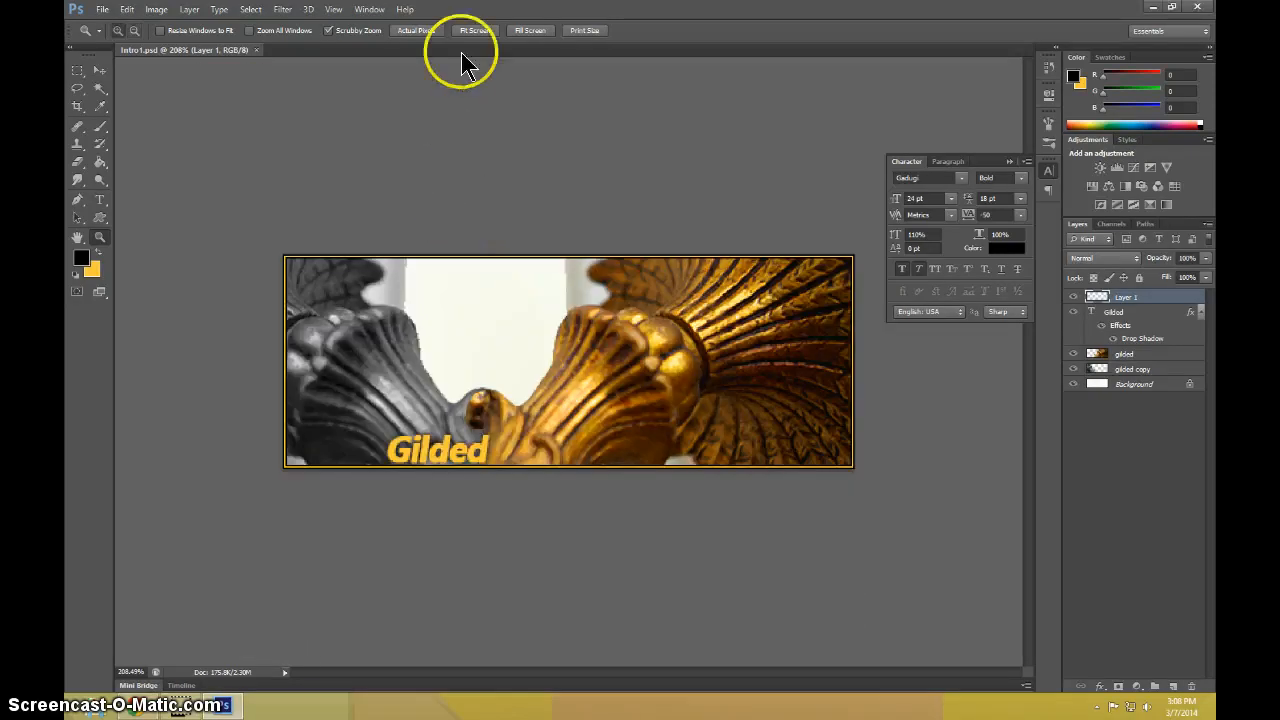
{"action": "key", "text": "alt+Tab"}
{"action": "key", "text": "ctrl+t"}
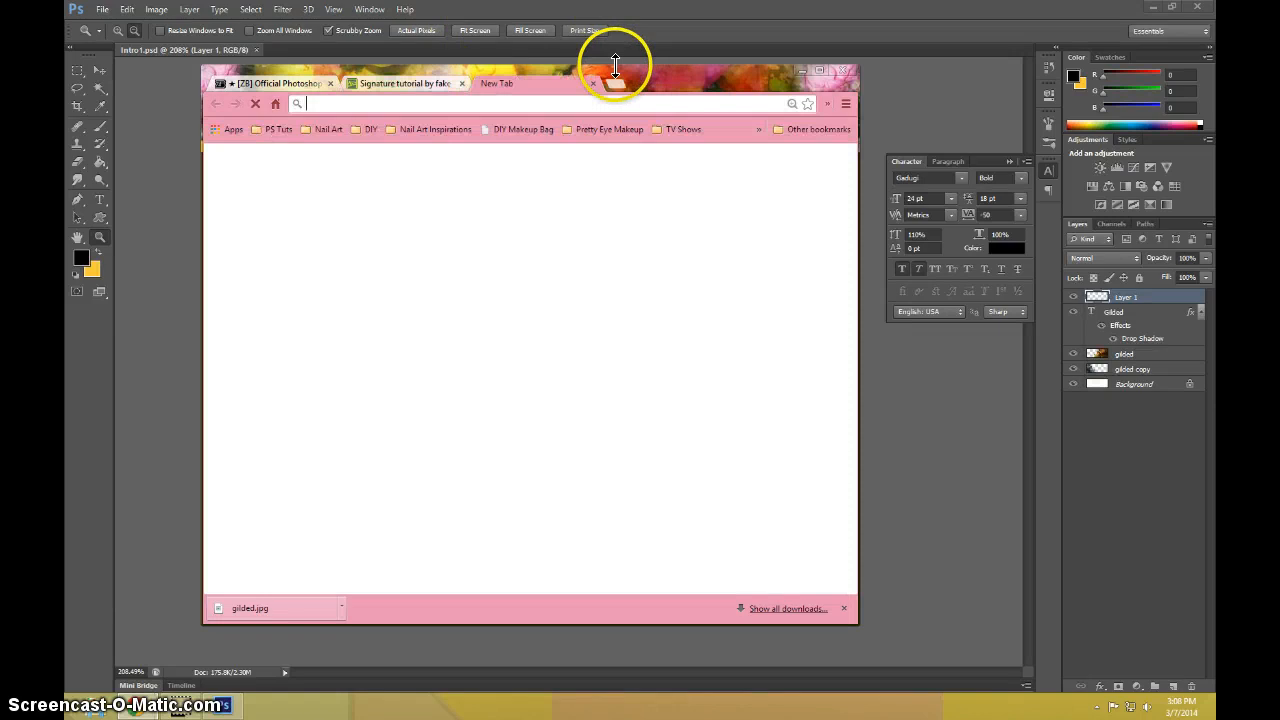
{"action": "double_click", "coordinate": [650, 75]}
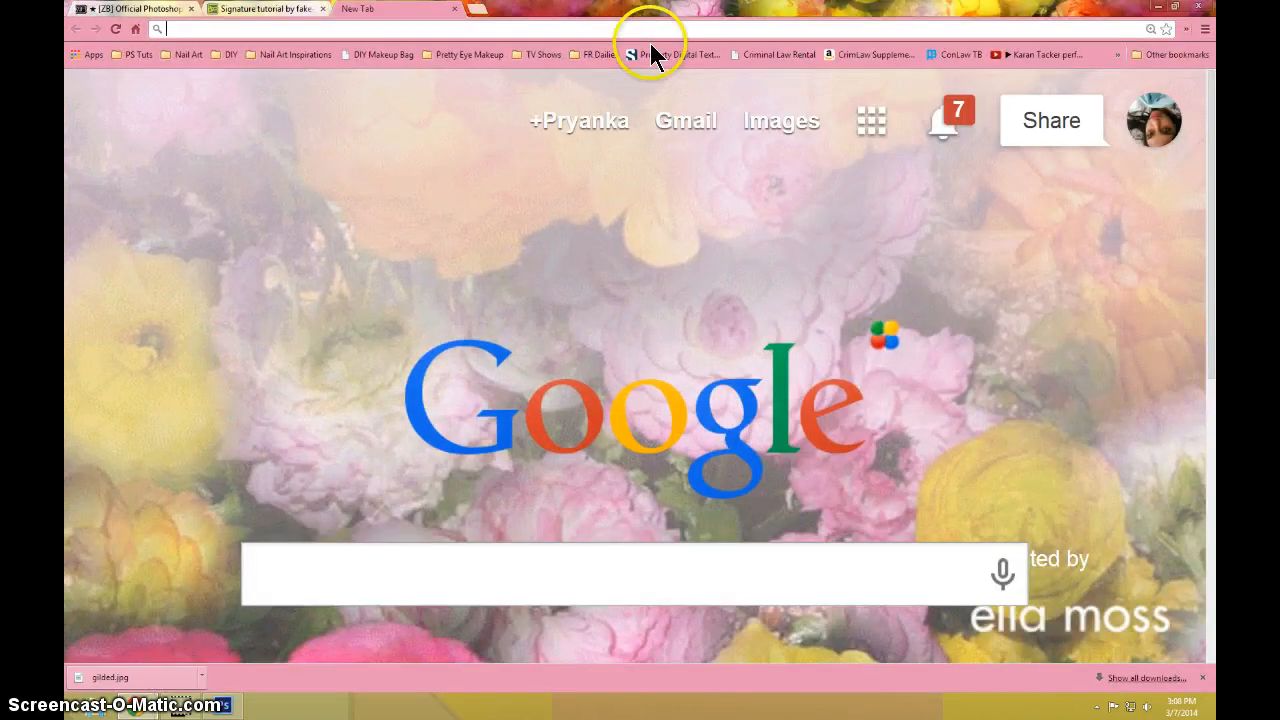
{"action": "type", "text": "im"}
{"action": "key", "text": "Return"}
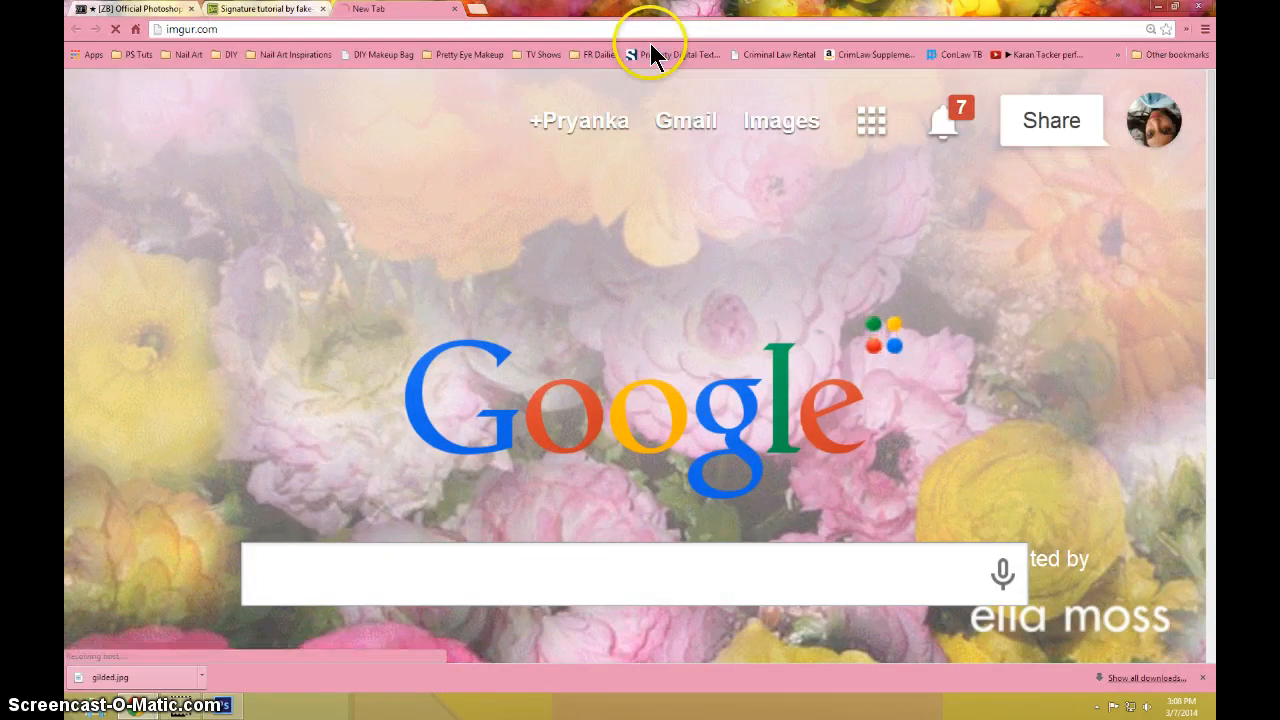
Upload Intro1.png from the computer's Desktop to imgur and close the upload progress window.
{"action": "left_click", "coordinate": [810, 160]}
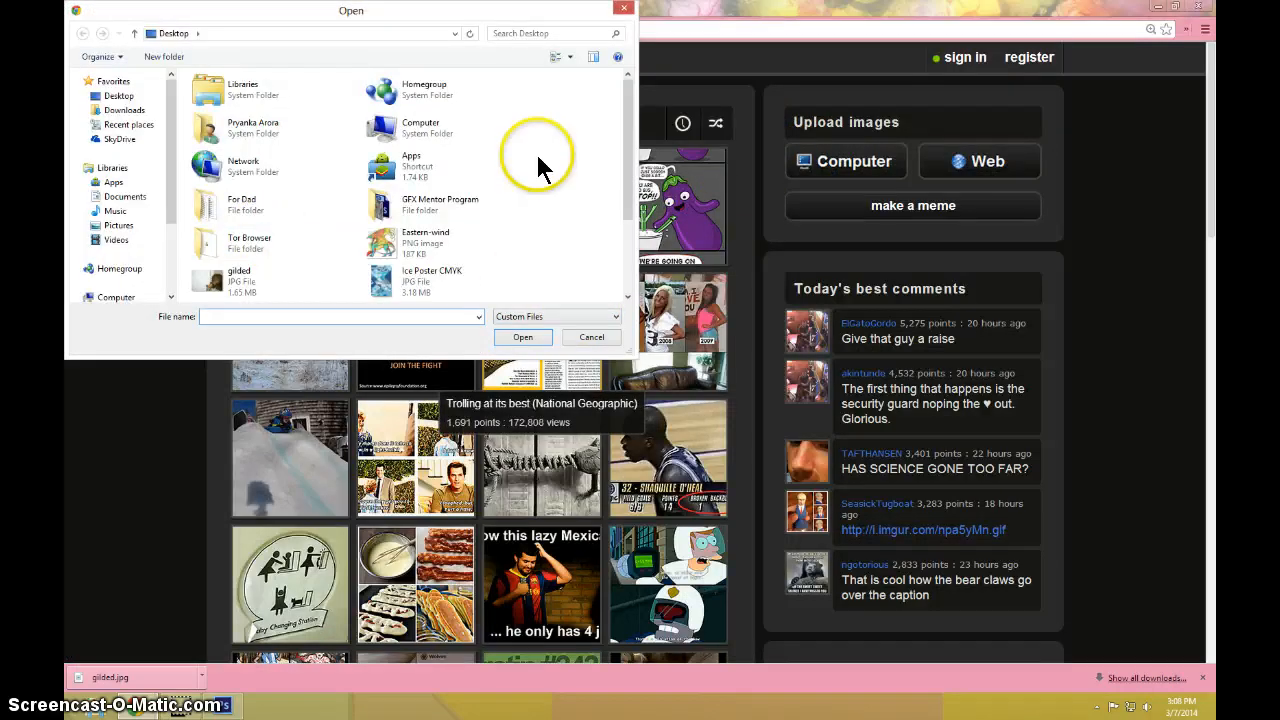
{"action": "type", "text": "in"}
{"action": "key", "text": "Down"}
{"action": "key", "text": "Return"}
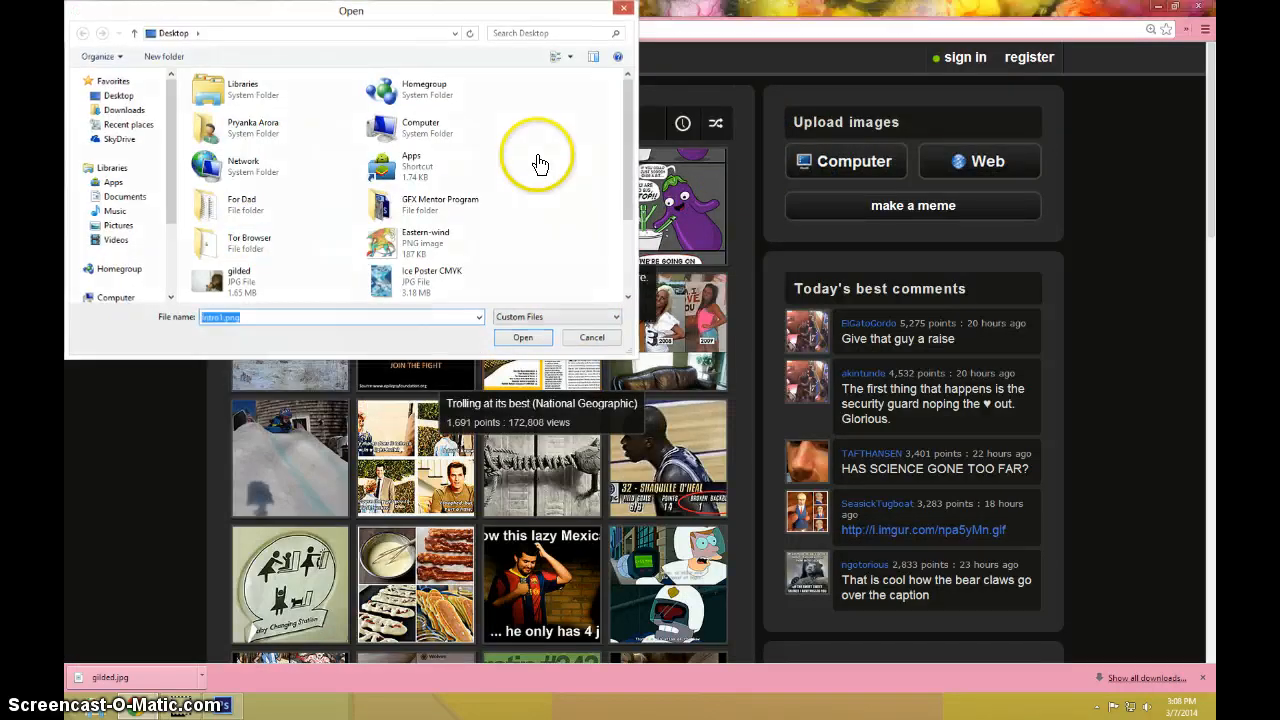
{"action": "left_click", "coordinate": [695, 320]}
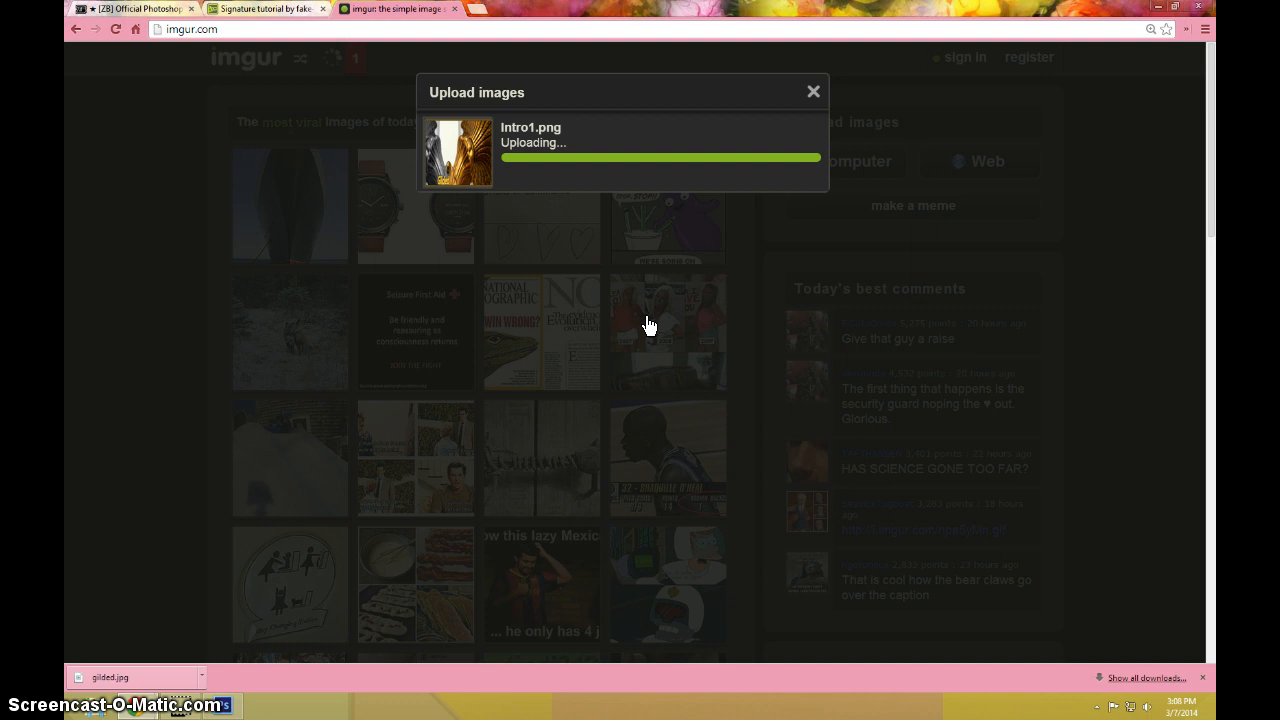
{"action": "left_click", "coordinate": [813, 93]}
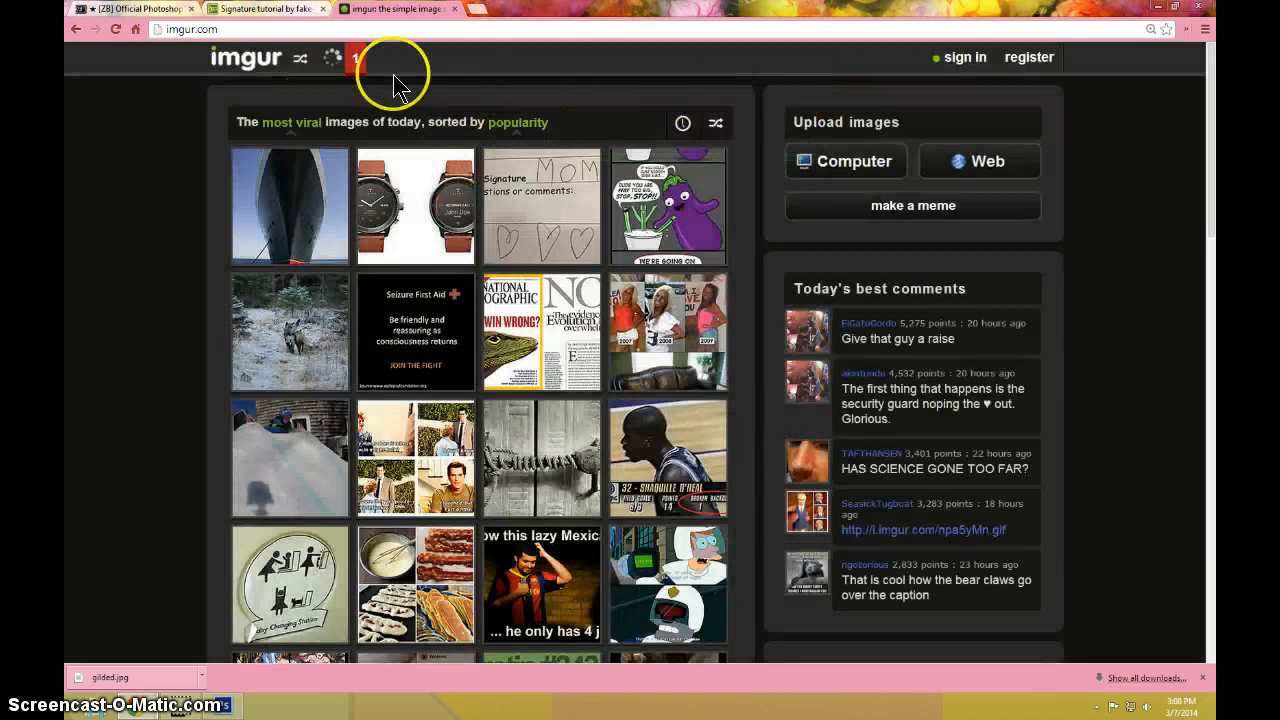
{"action": "left_click", "coordinate": [815, 161]}
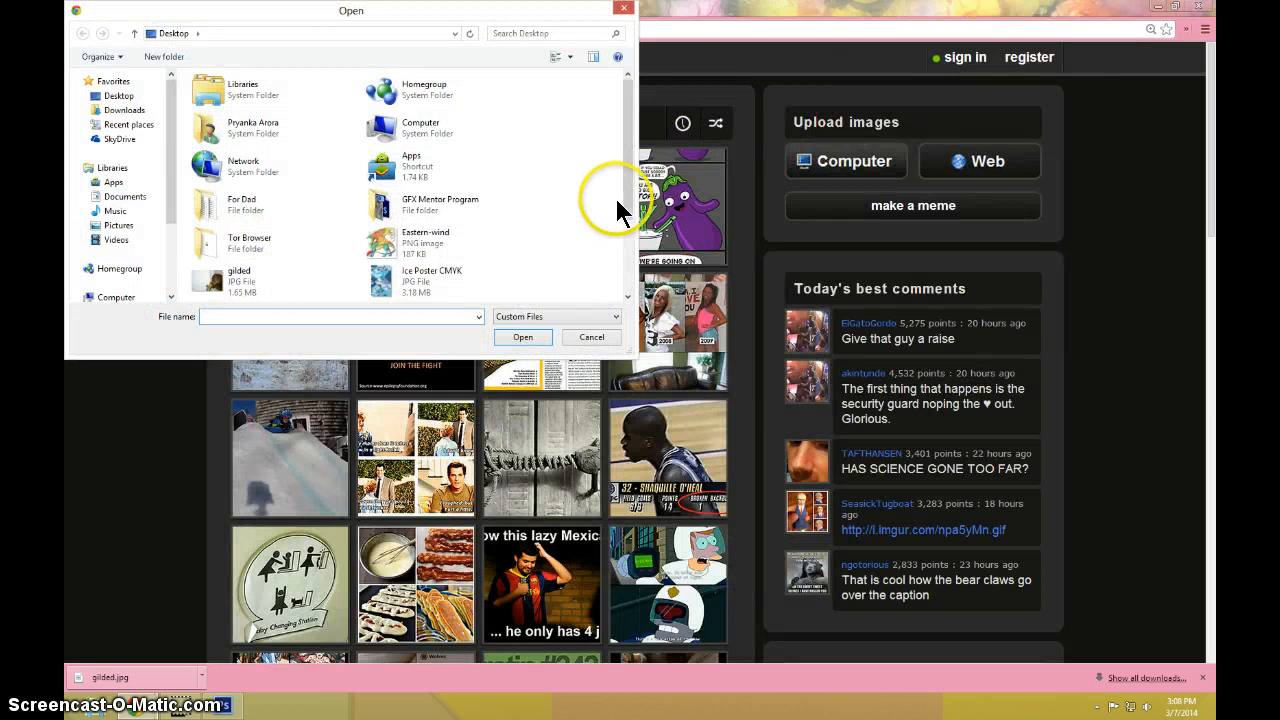
{"action": "scroll", "coordinate": [614, 195], "scroll_direction": "down", "scroll_amount": 3}
{"action": "left_click", "coordinate": [605, 338]}
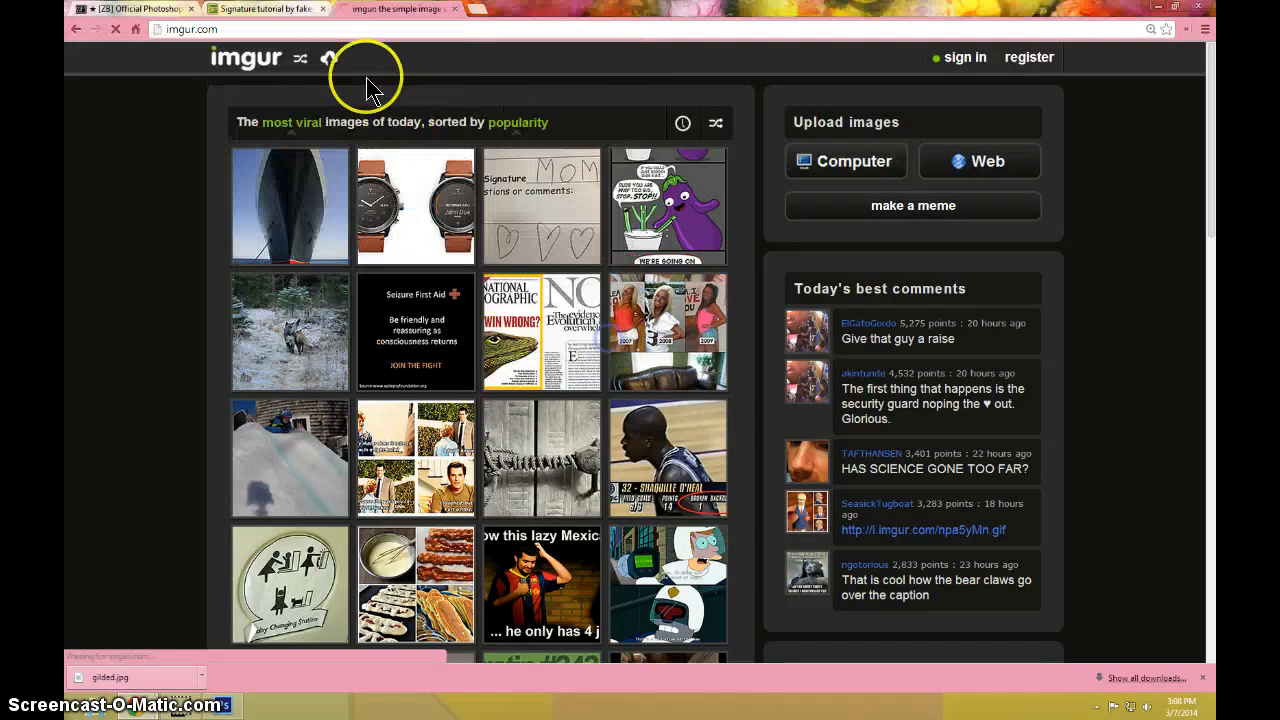
Open the imgur page of the uploaded signature and look at the options for copying its image URL.
{"action": "left_click", "coordinate": [330, 60]}
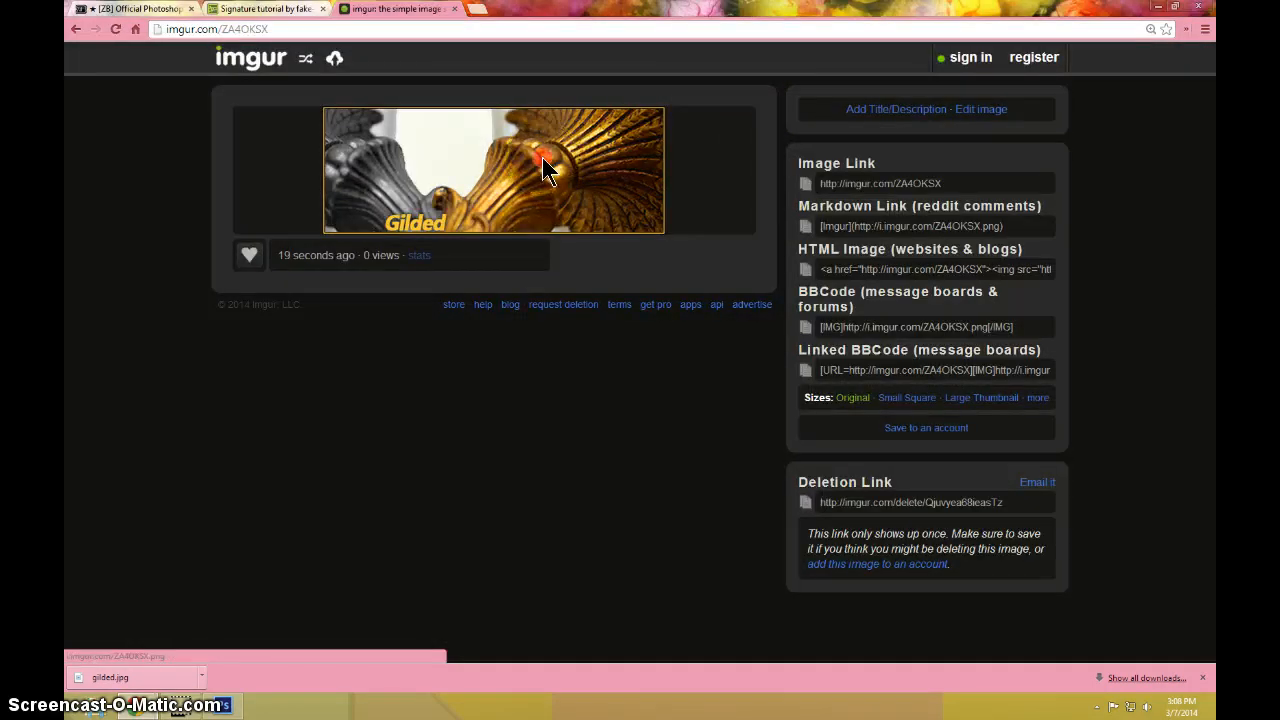
{"action": "right_click", "coordinate": [542, 157]}
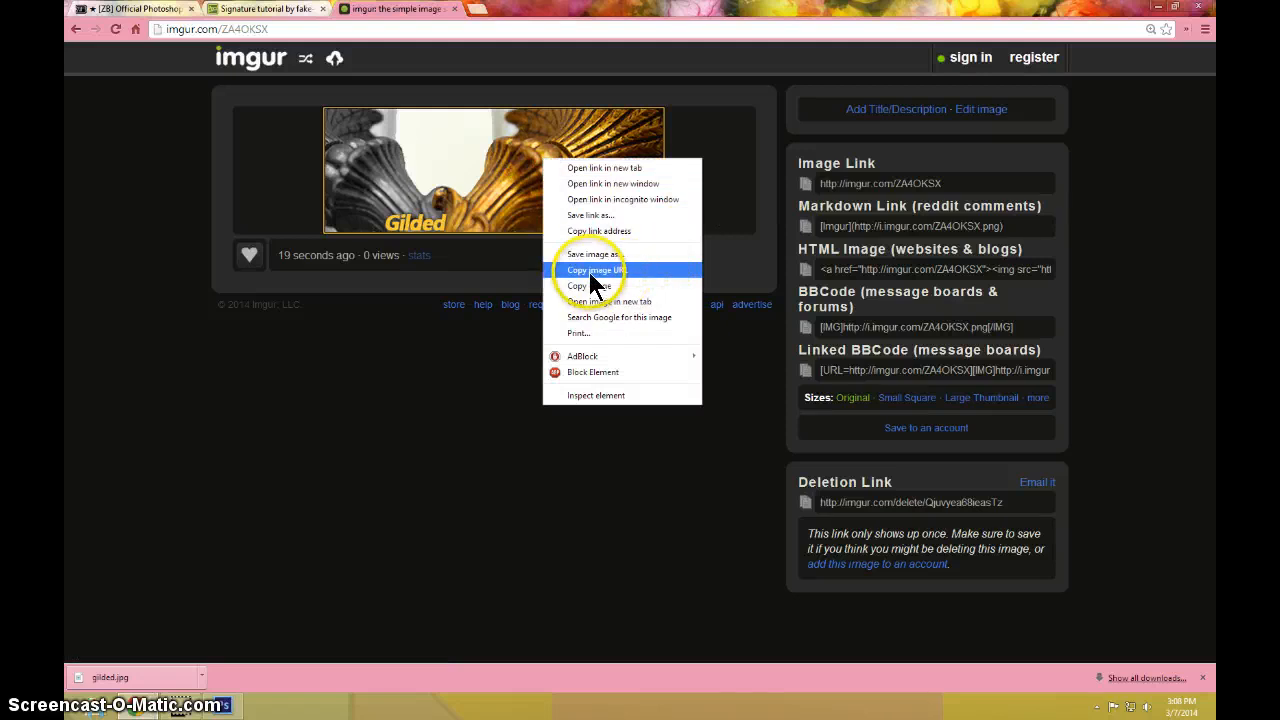
{"action": "left_click", "coordinate": [479, 370]}
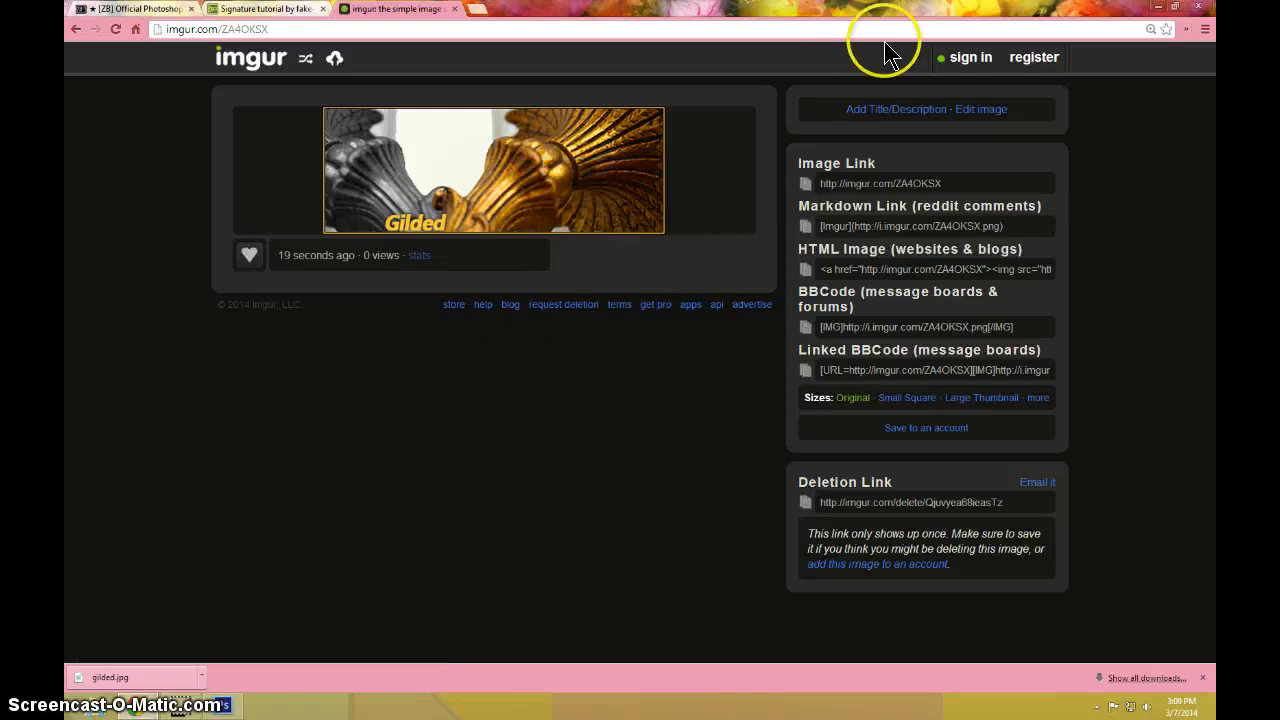
Switch back to Photoshop and view the whole finished signature slightly smaller.
{"action": "left_click", "coordinate": [224, 703]}
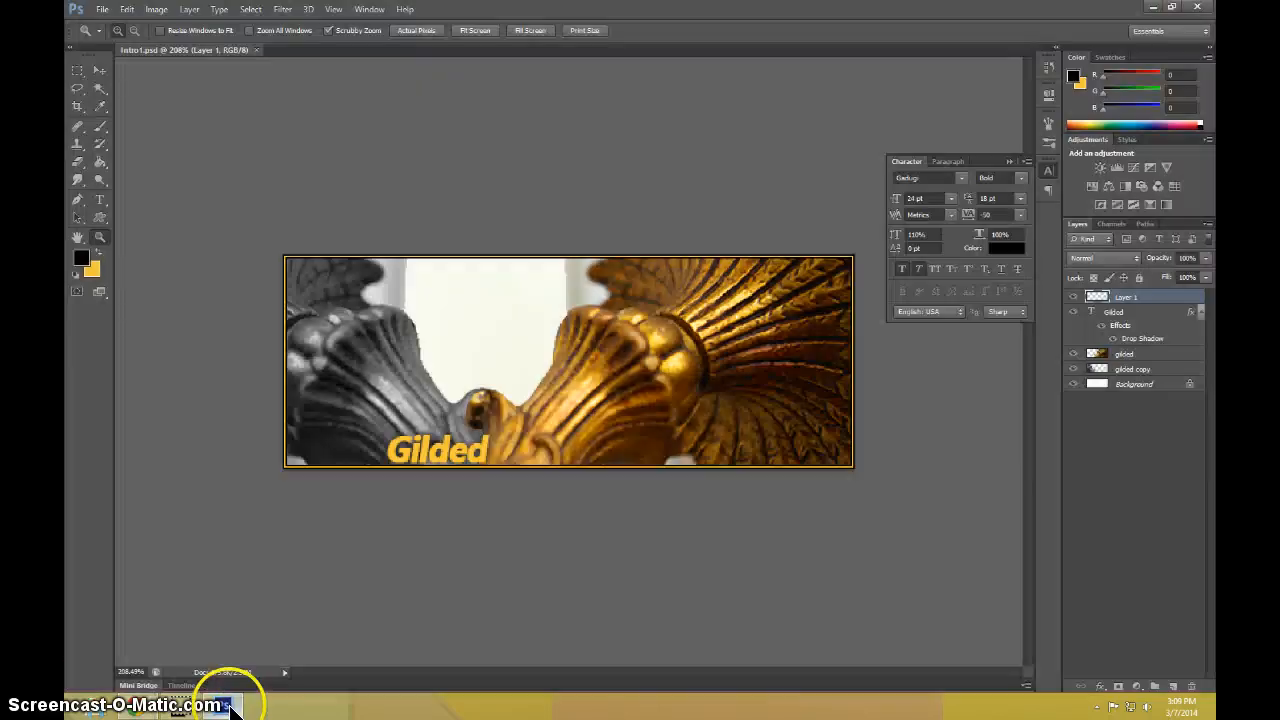
{"action": "left_click", "coordinate": [386, 482]}
{"action": "mouse_move", "coordinate": [457, 443]}
{"action": "left_mouse_down"}
{"action": "mouse_move", "coordinate": [427, 444]}
{"action": "mouse_move", "coordinate": [440, 443]}
{"action": "left_mouse_up"}
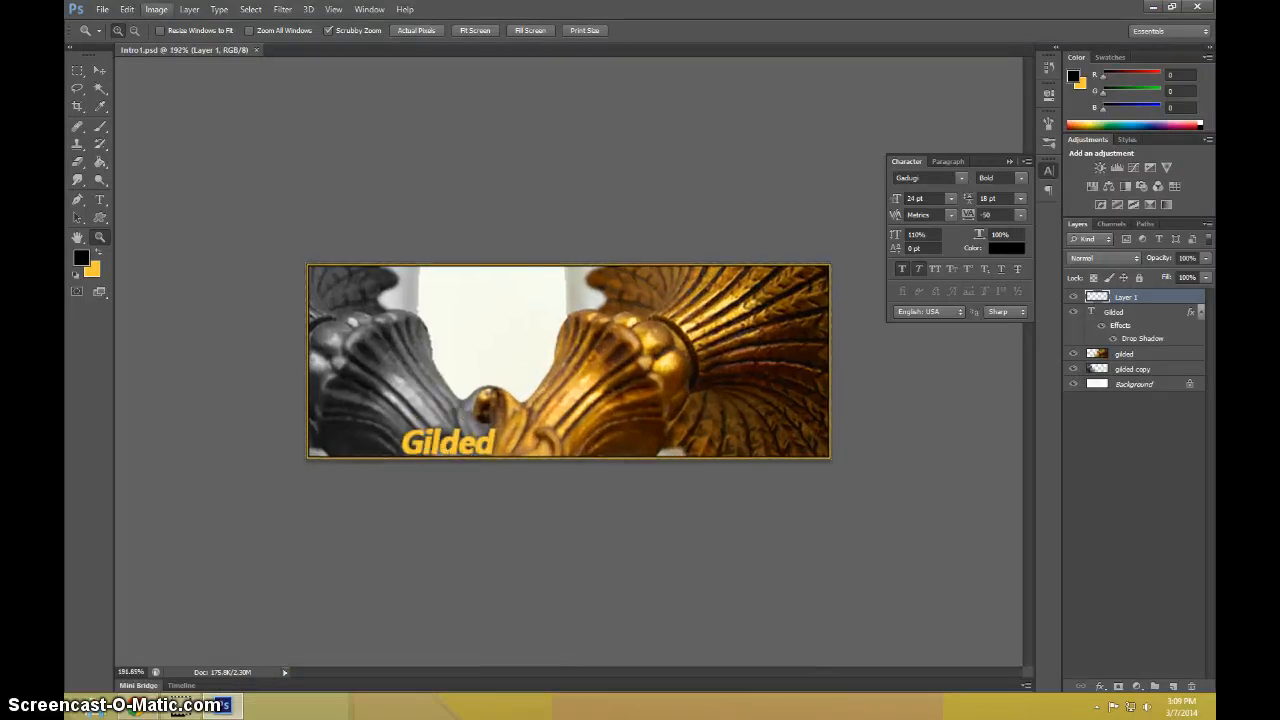
{"action": "left_click", "coordinate": [158, 10]}
{"action": "mouse_move", "coordinate": [190, 46]}
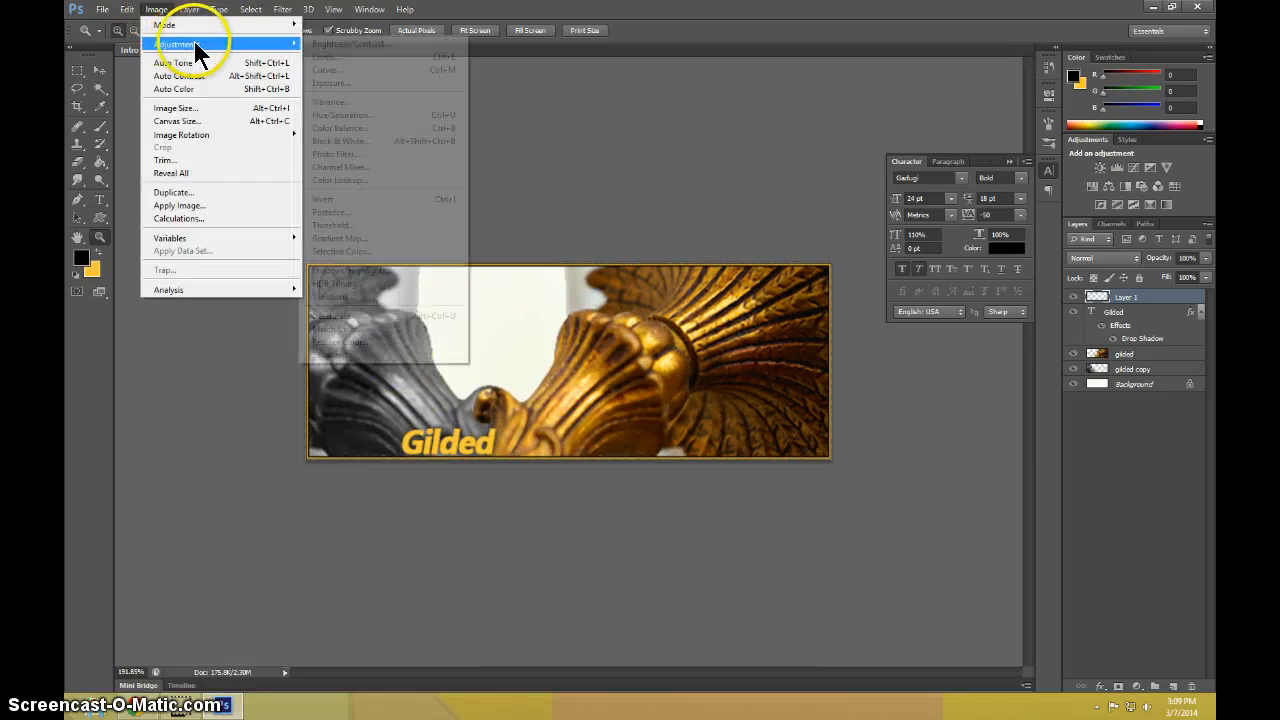
{"action": "left_click", "coordinate": [368, 285]}
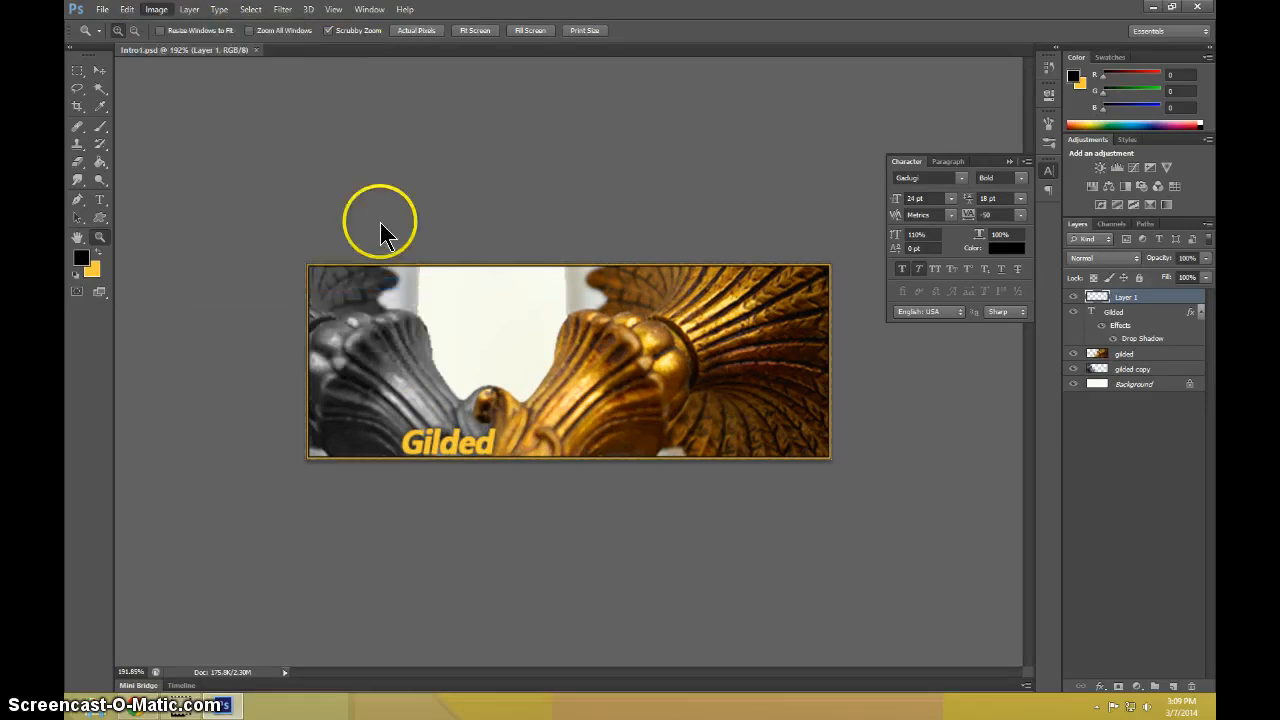
{"action": "left_click", "coordinate": [755, 402]}
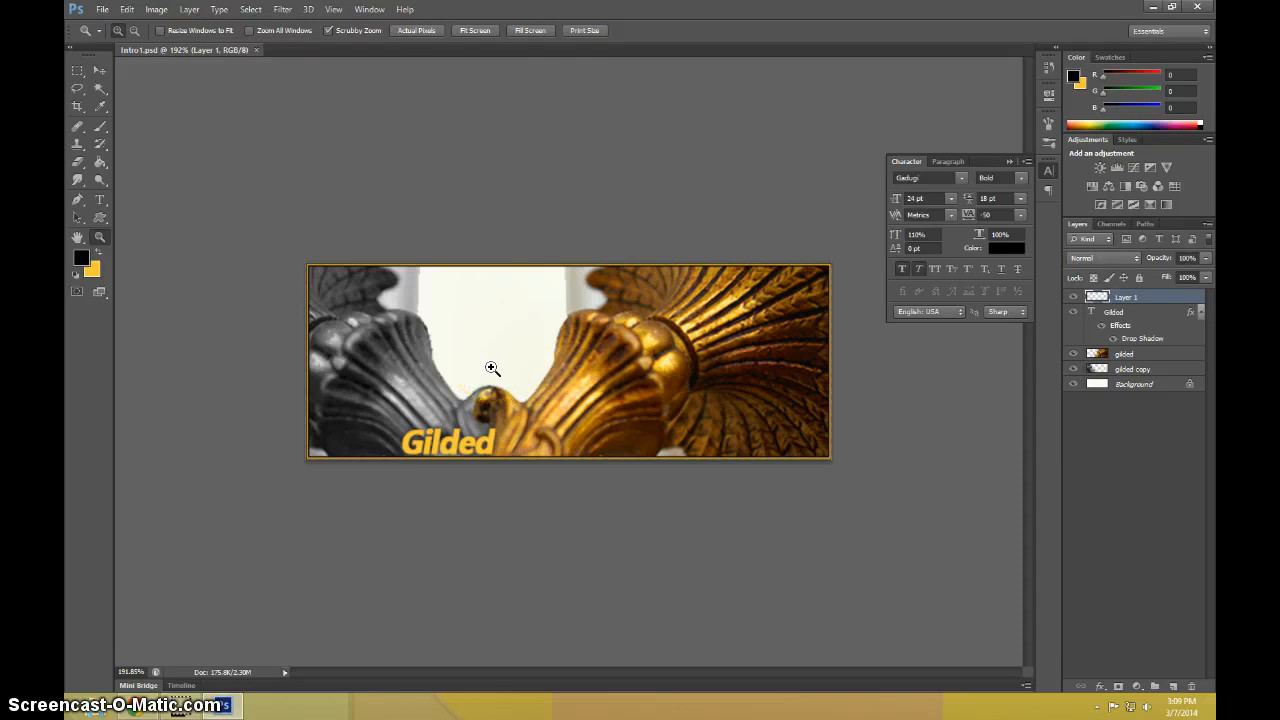
{"action": "left_click", "coordinate": [99, 70]}
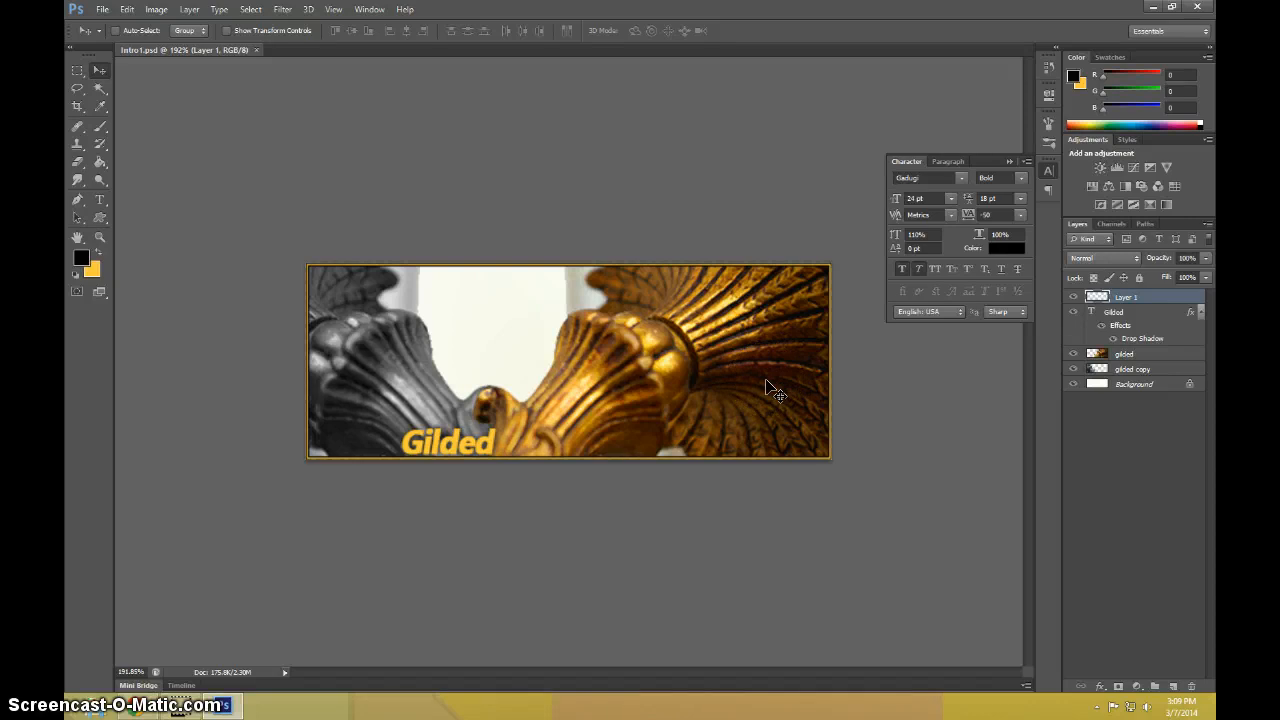
{"action": "left_click_drag", "start_coordinate": [768, 388], "coordinate": [378, 498]}
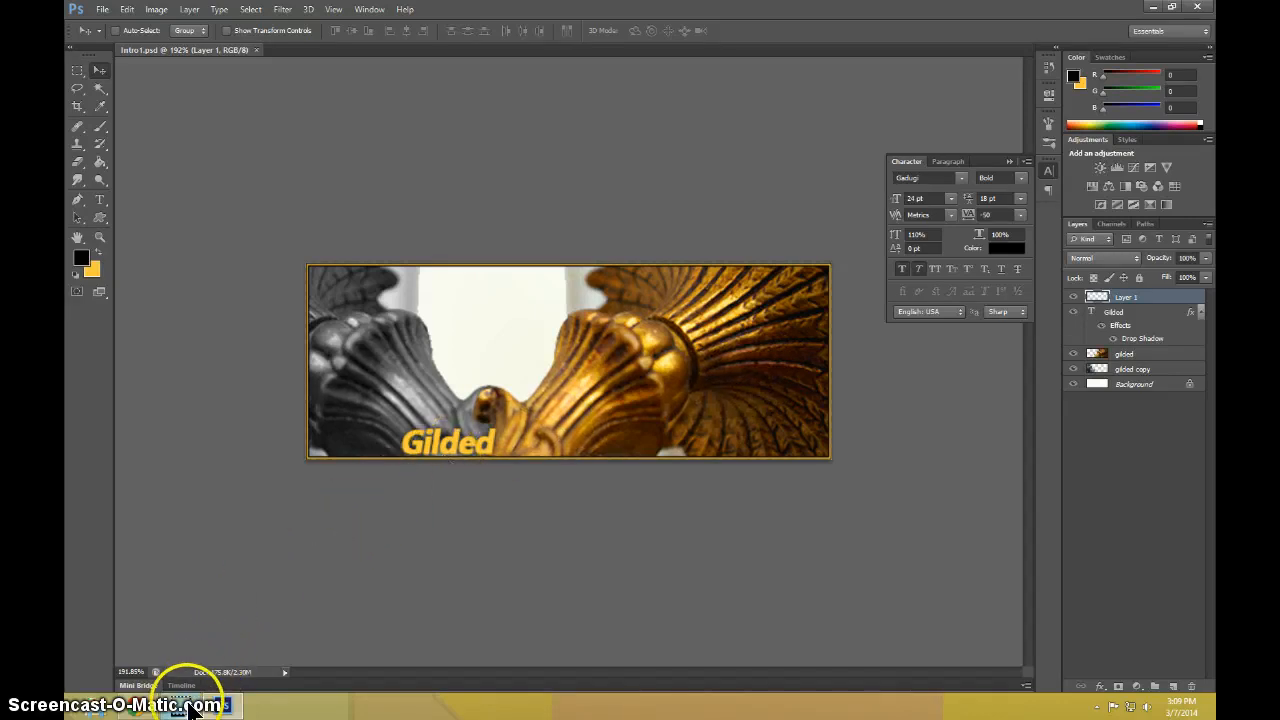